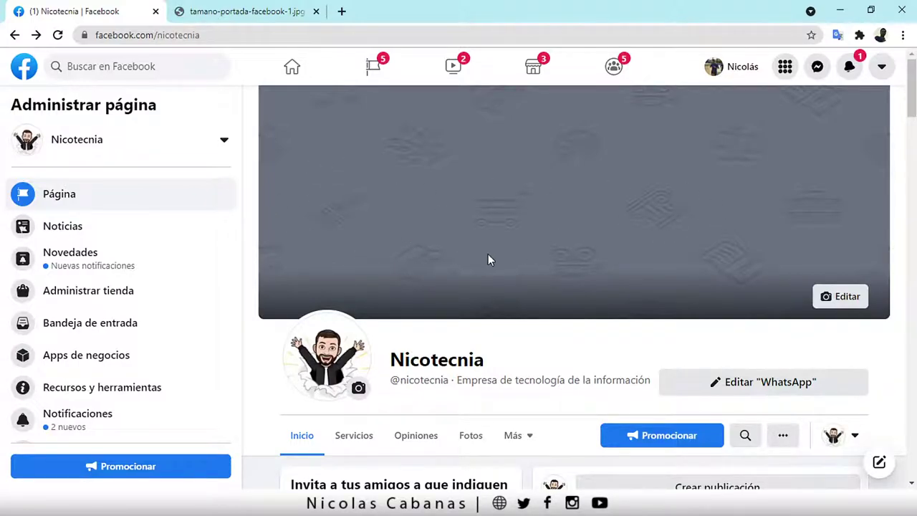
Check the 851x315 px Facebook cover size reference, then minimize Chrome to reveal Inkscape
scroll(509, 325, down, 1)
scroll(519, 321, up, 1)
scroll(562, 348, down, 1)
scroll(557, 345, up, 1)
click(251, 15)
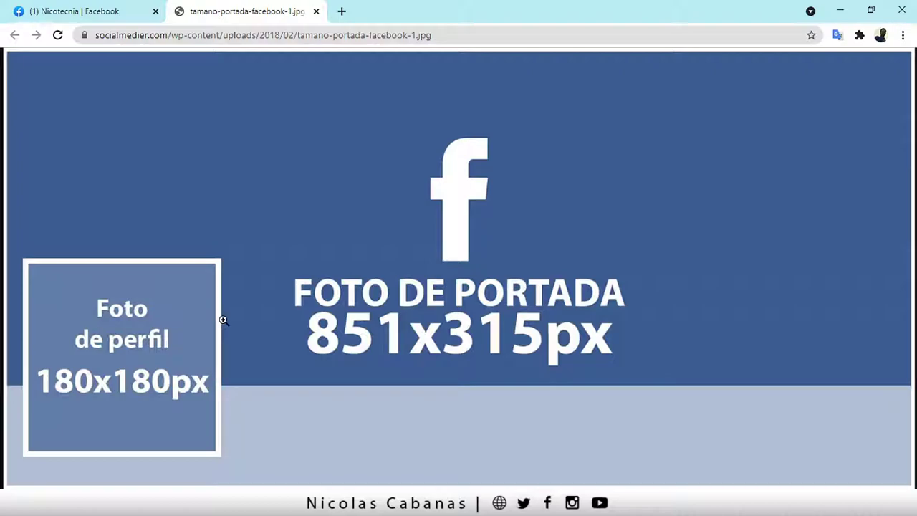
click(106, 11)
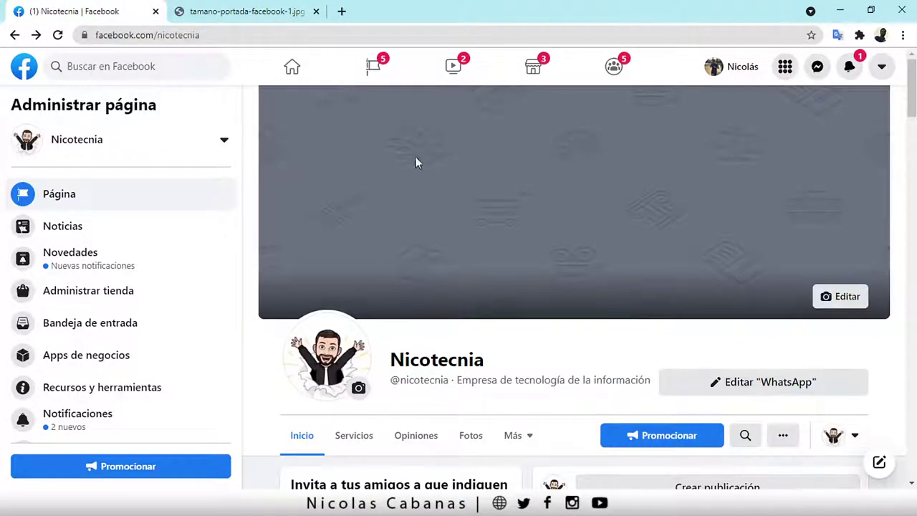
click(839, 10)
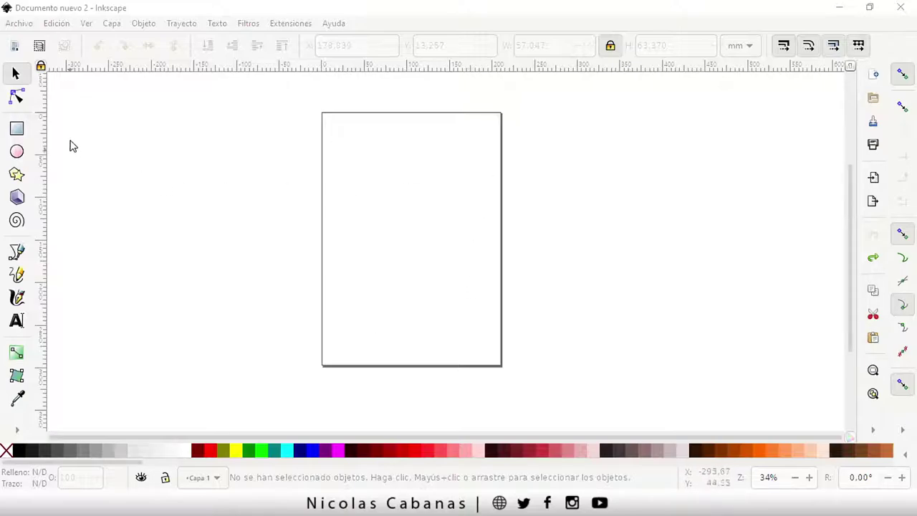
Open Document Properties, center the dialog, and switch the page size units to px
click(19, 24)
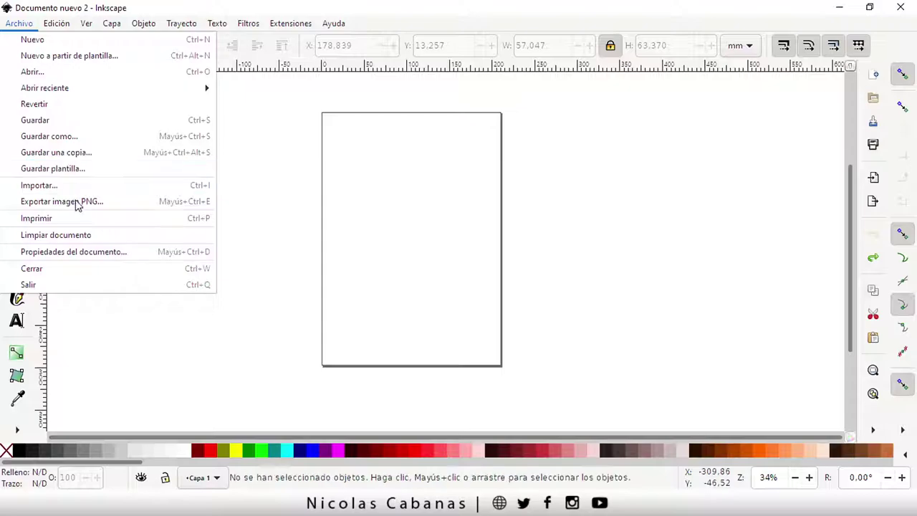
click(112, 252)
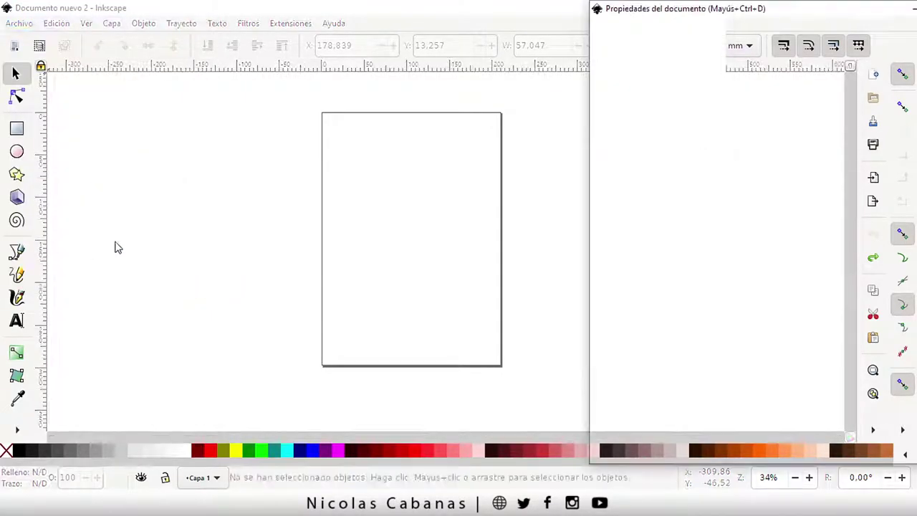
mouse_move(684, 11)
mouse_down()
mouse_move(395, 36)
mouse_move(379, 29)
mouse_move(652, 36)
mouse_move(325, 38)
mouse_move(327, 20)
mouse_up()
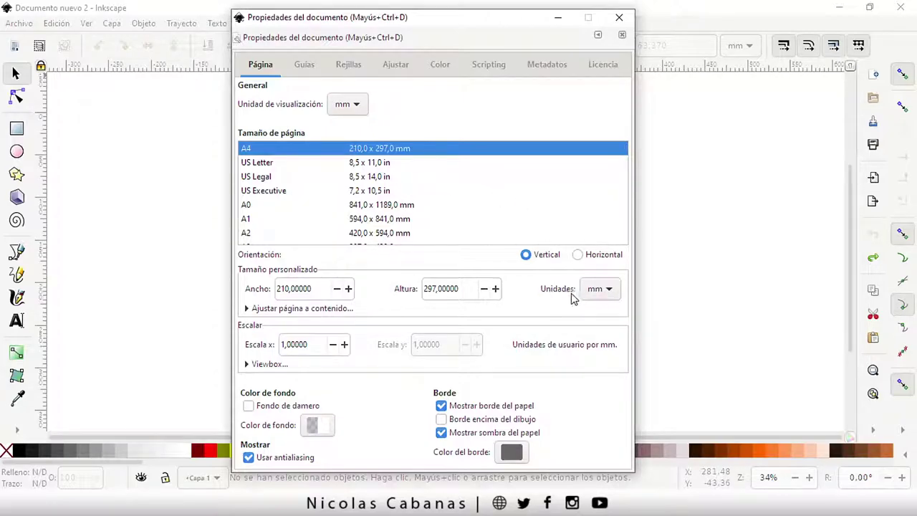
click(594, 290)
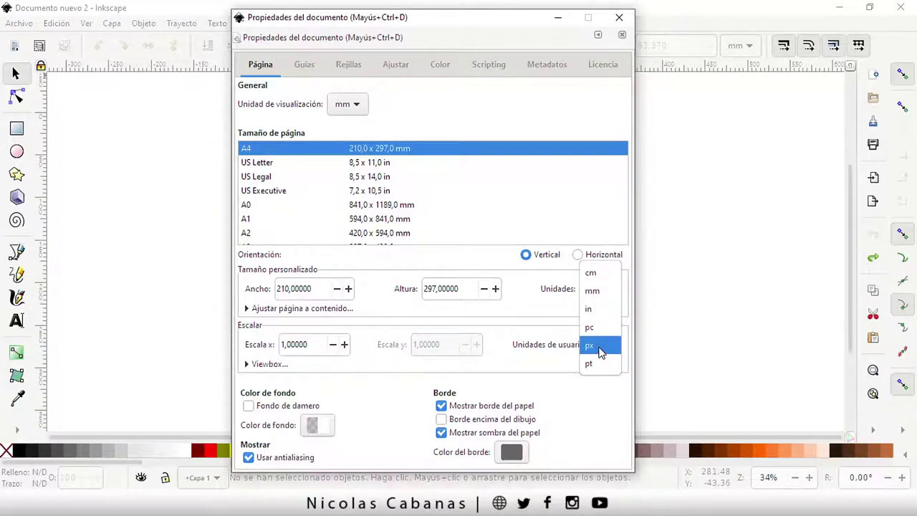
click(600, 352)
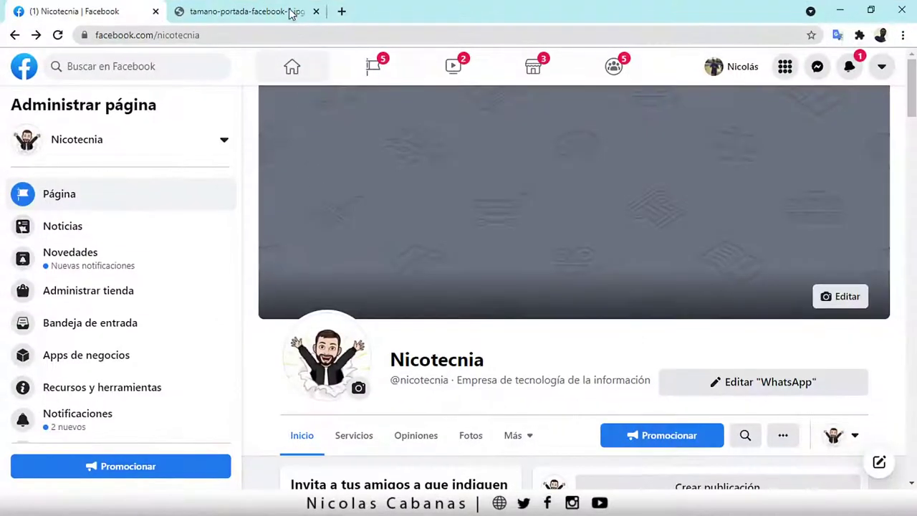
Recheck the cover size reference and set the page width to 851 px
click(291, 13)
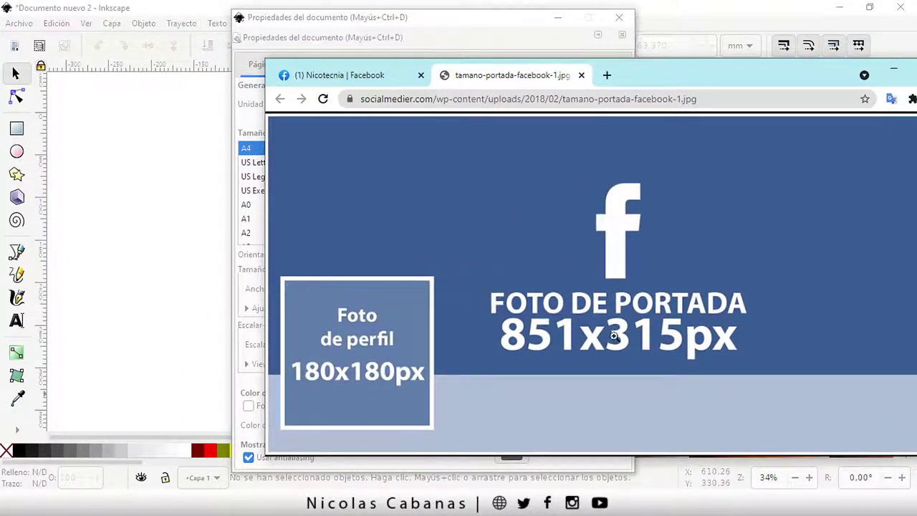
click(442, 20)
triple_click(299, 288)
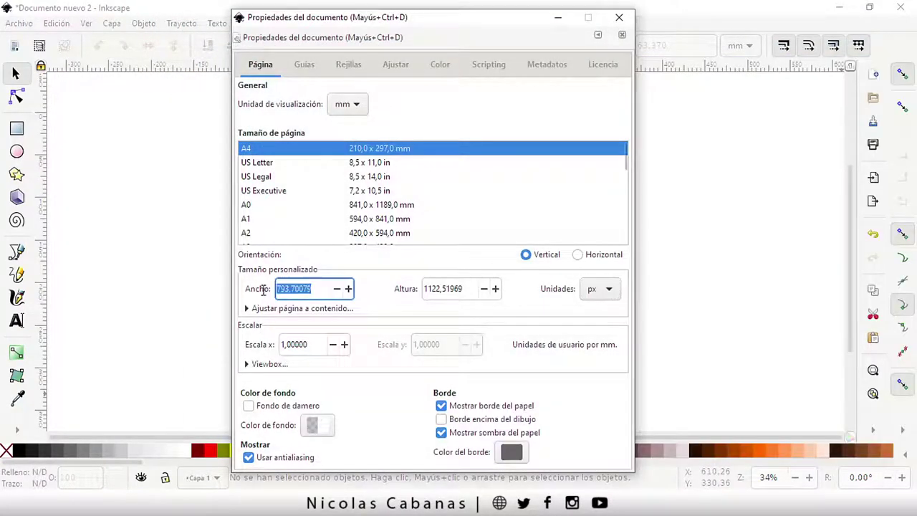
key(BackSpace)
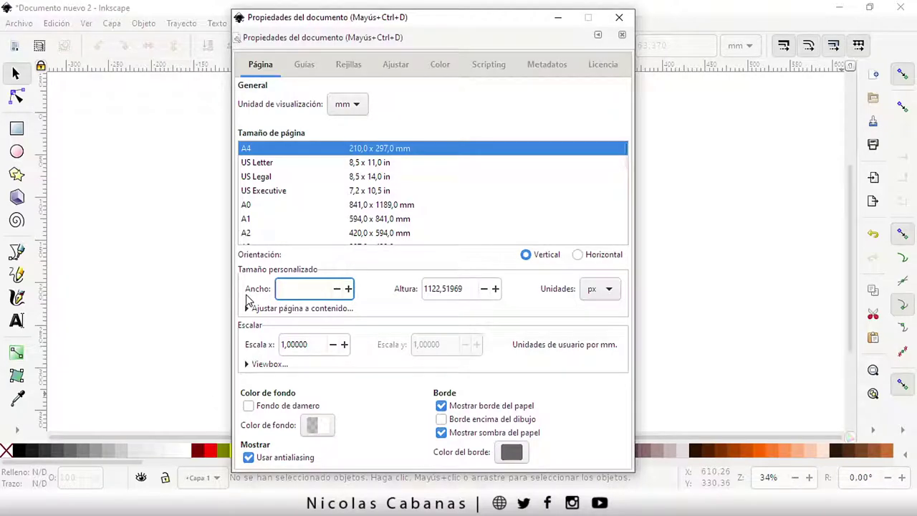
text(851)
key(alt+Tab)
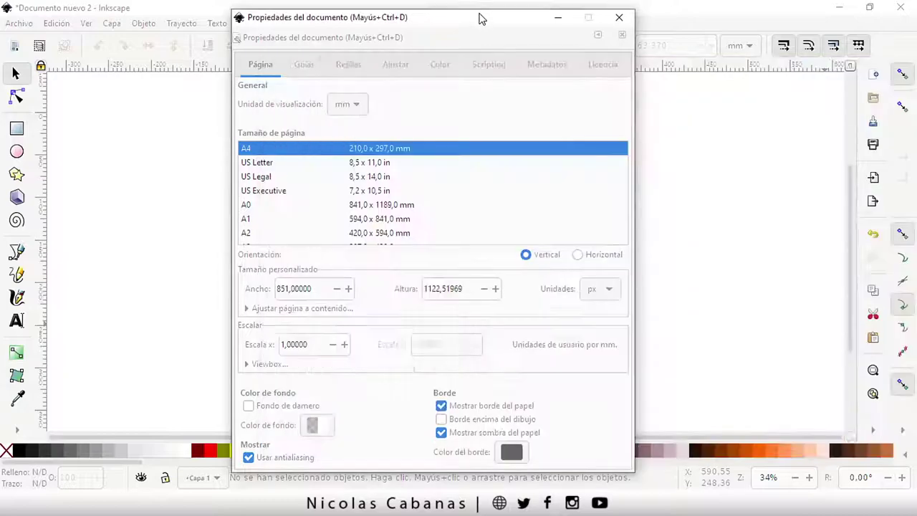
Set the page height to 315 px and move the properties dialog aside
click(478, 37)
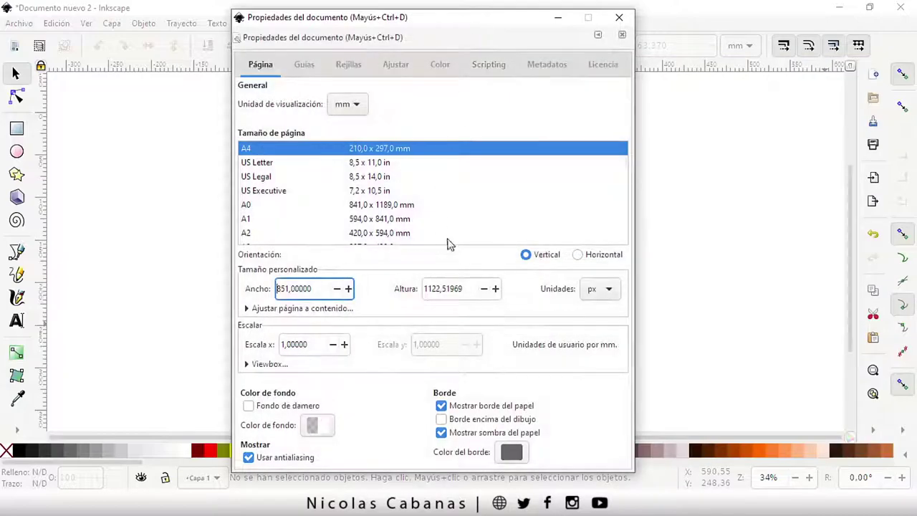
triple_click(463, 287)
text(3)
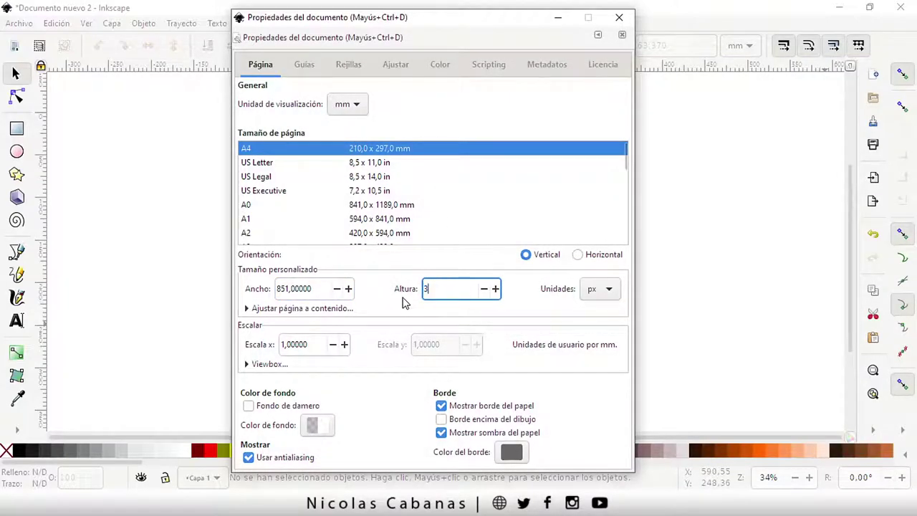
text(15)
mouse_move(388, 22)
mouse_down()
mouse_move(736, 45)
mouse_move(655, 45)
mouse_up()
key(Return)
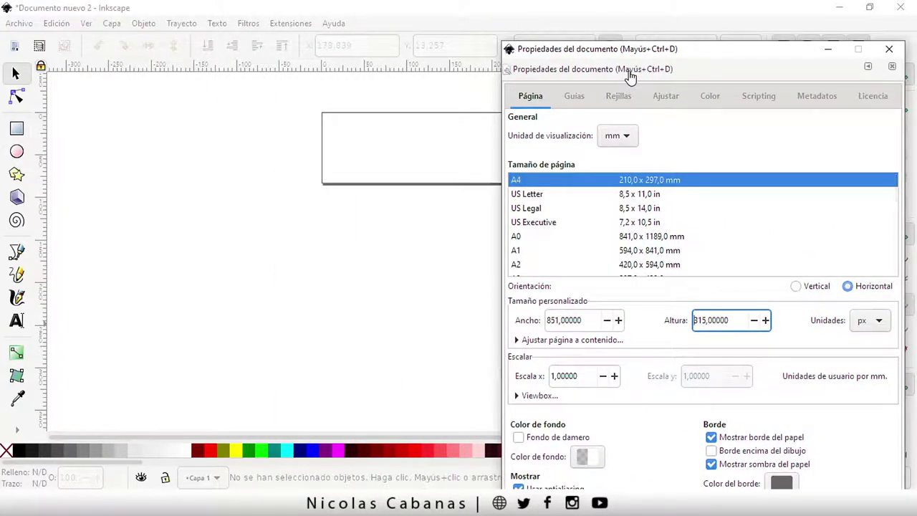
drag(604, 50, 594, 267)
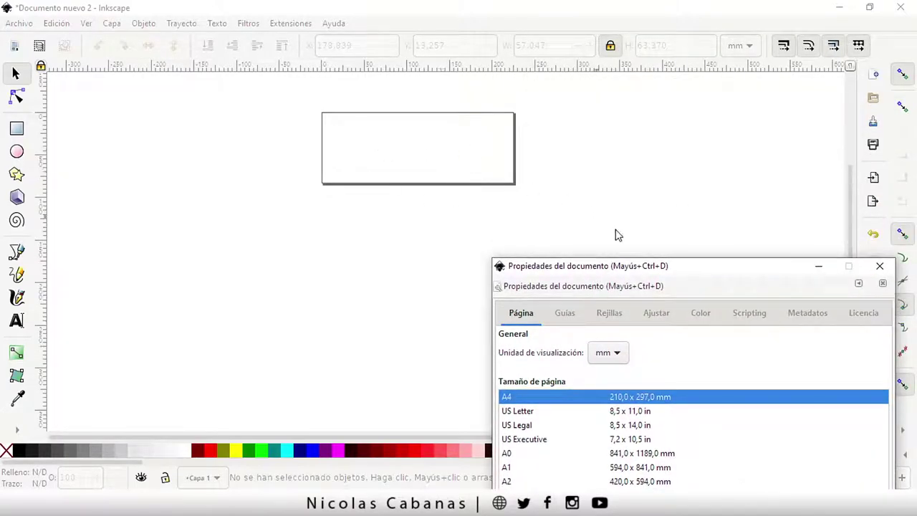
mouse_move(629, 266)
mouse_down()
mouse_move(605, 72)
mouse_move(612, 37)
mouse_up()
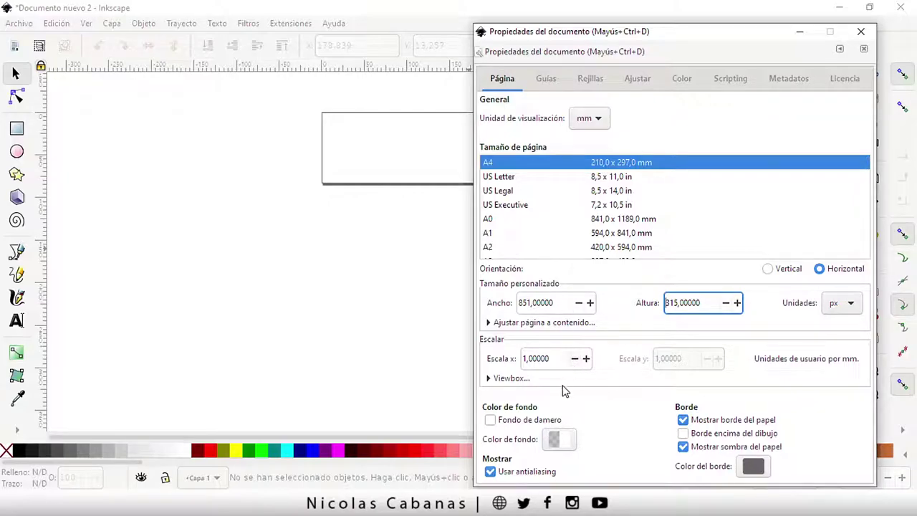
drag(542, 32, 595, 24)
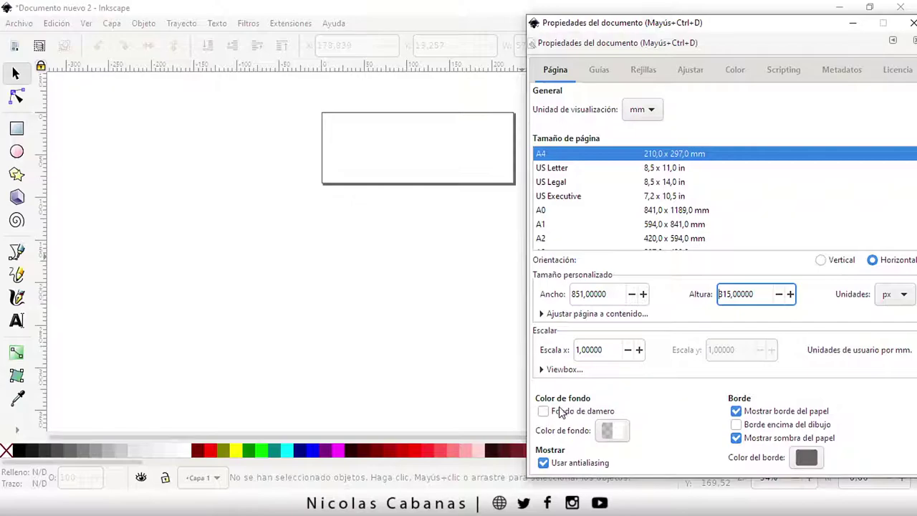
click(544, 414)
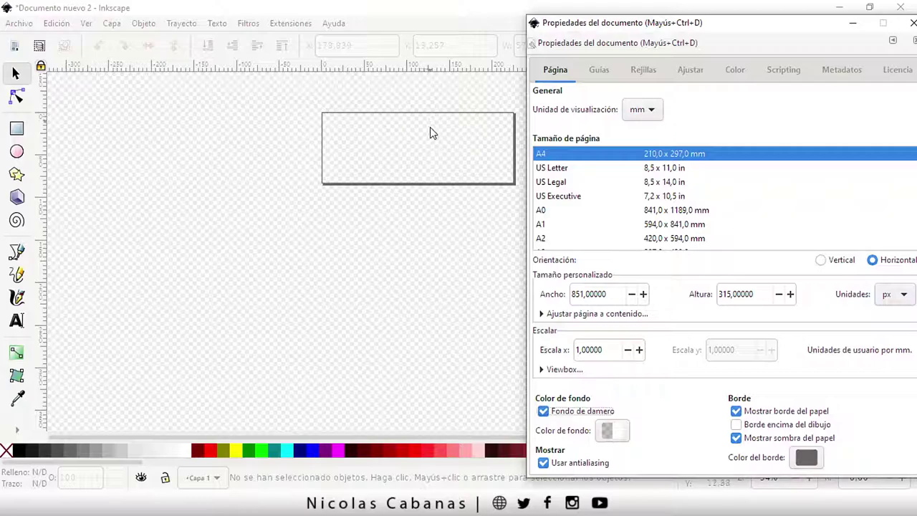
click(436, 170)
key(ctrl+z)
scroll(387, 272, up, 1)
mouse_move(387, 272)
mouse_down()
mouse_move(409, 213)
mouse_move(325, 336)
mouse_up()
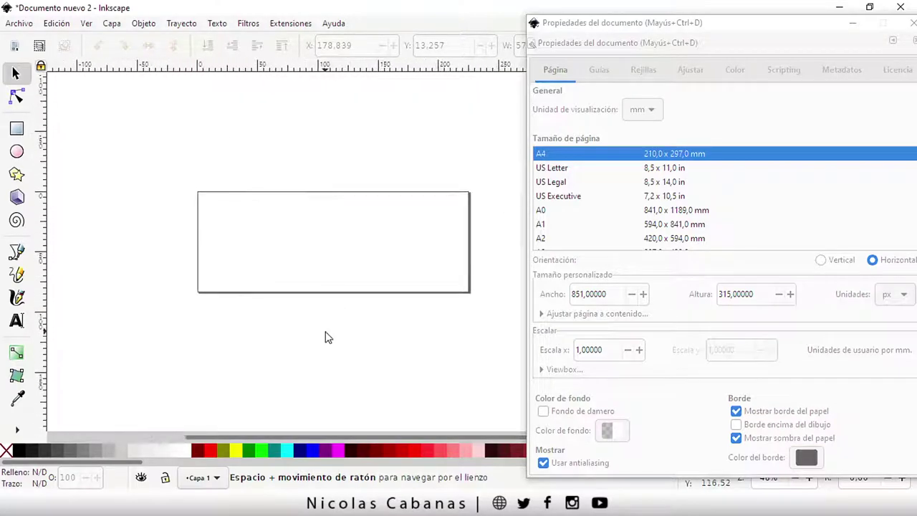
click(541, 412)
click(542, 412)
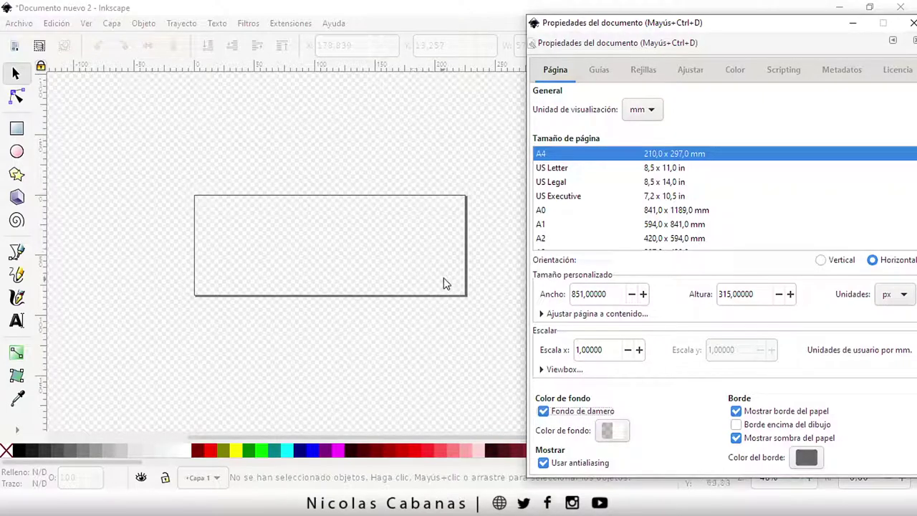
click(543, 413)
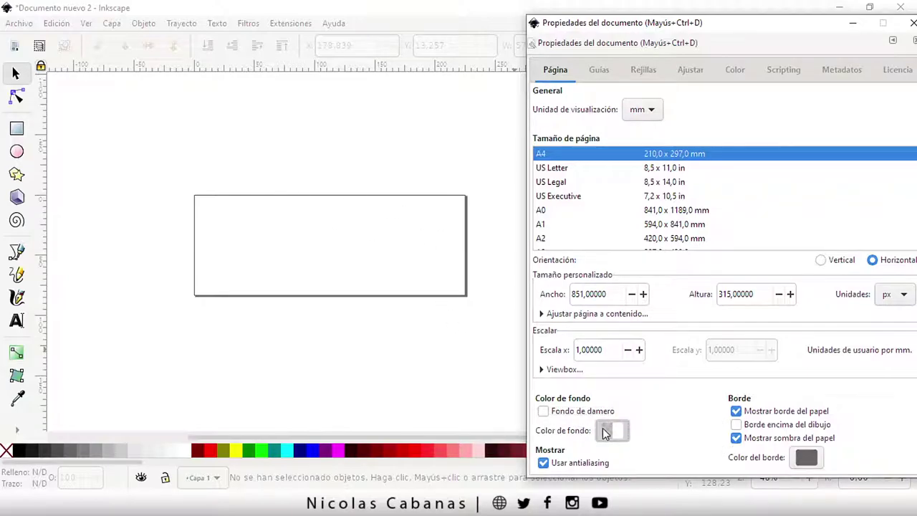
click(606, 431)
click(483, 264)
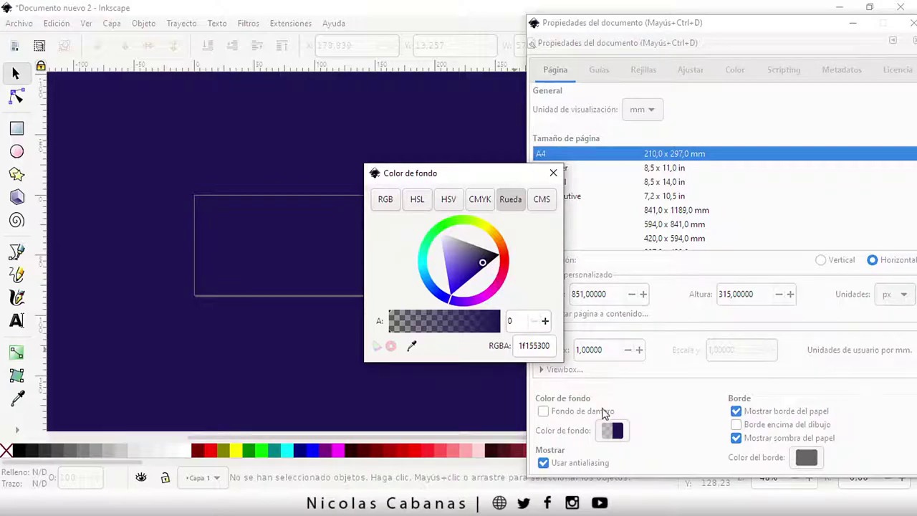
click(553, 172)
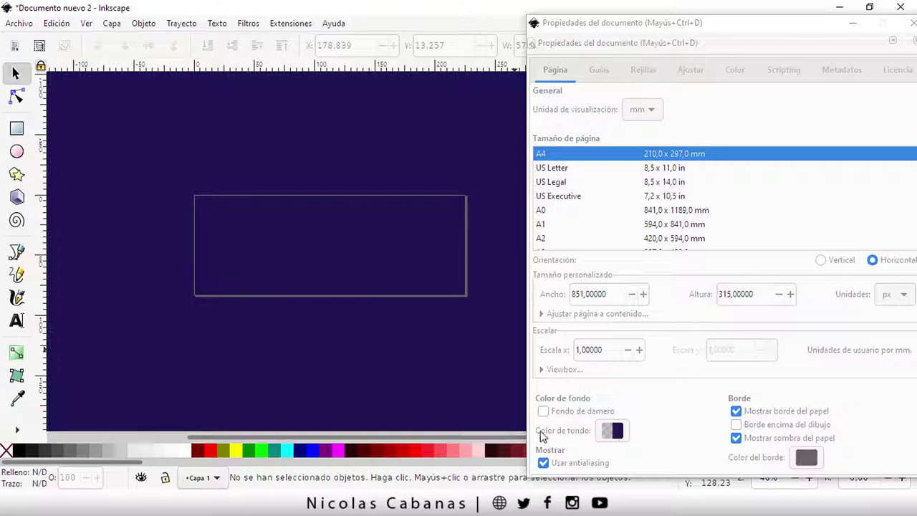
click(615, 430)
drag(459, 260, 399, 217)
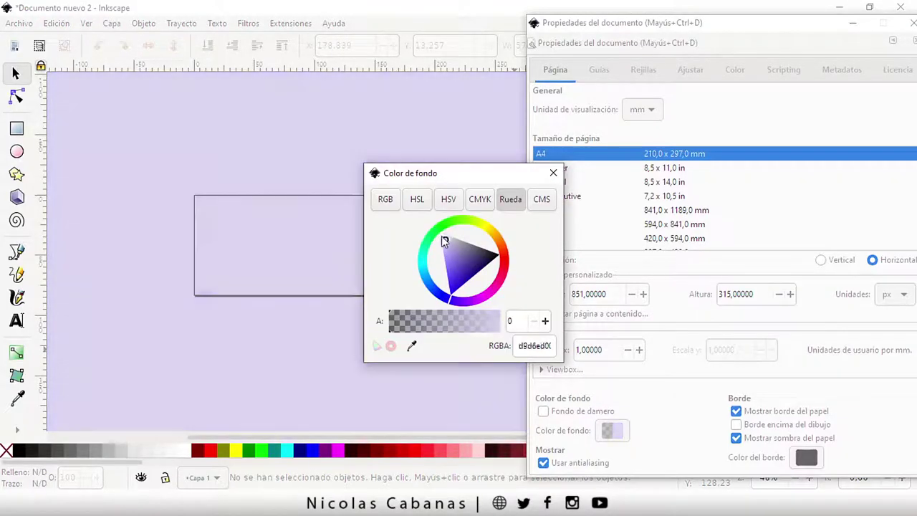
click(551, 174)
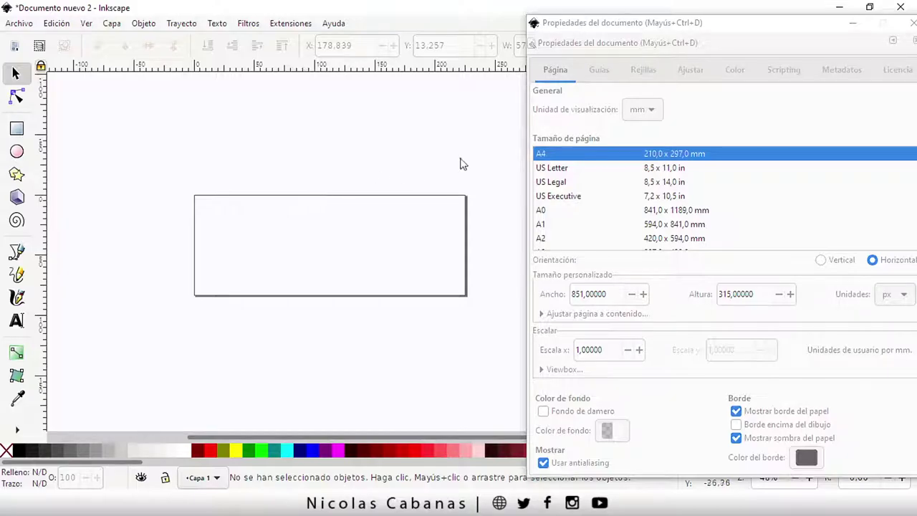
drag(638, 27, 585, 23)
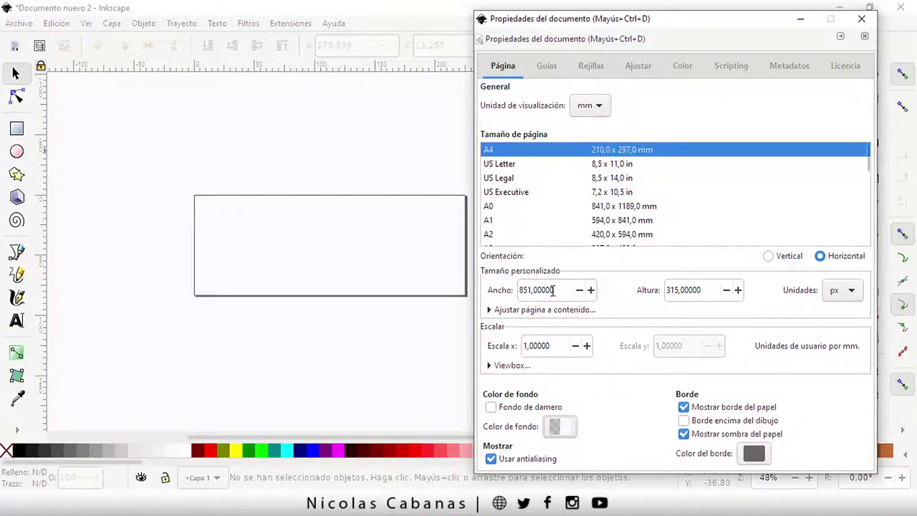
Fix the page height to 315 px, close Document Properties, and zoom to the page
drag(553, 290, 494, 285)
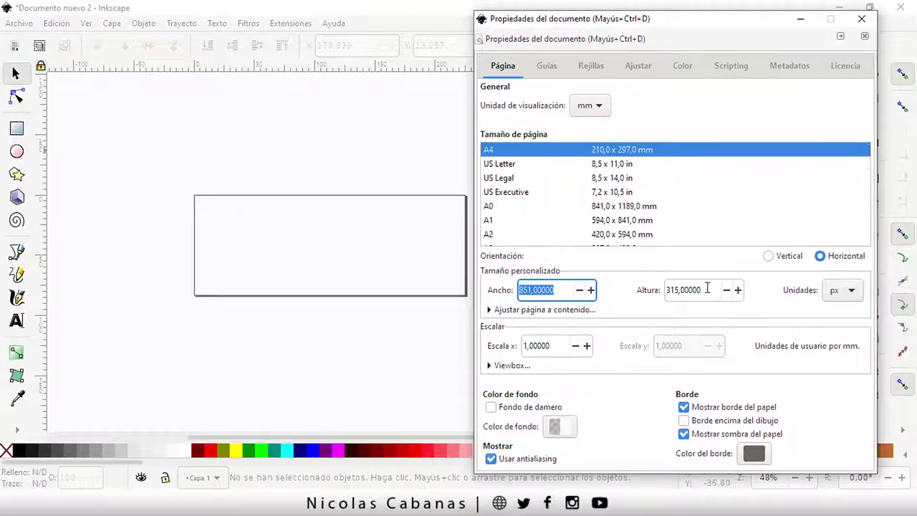
drag(709, 290, 645, 290)
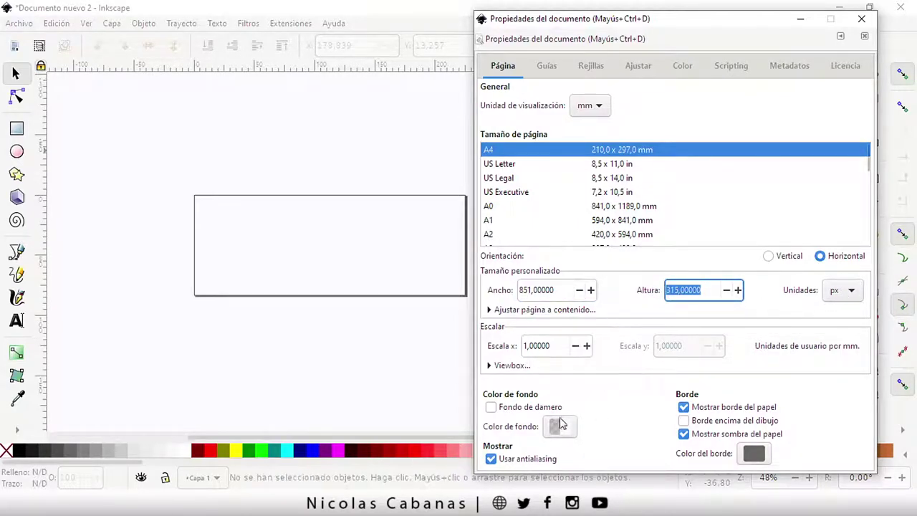
click(700, 289)
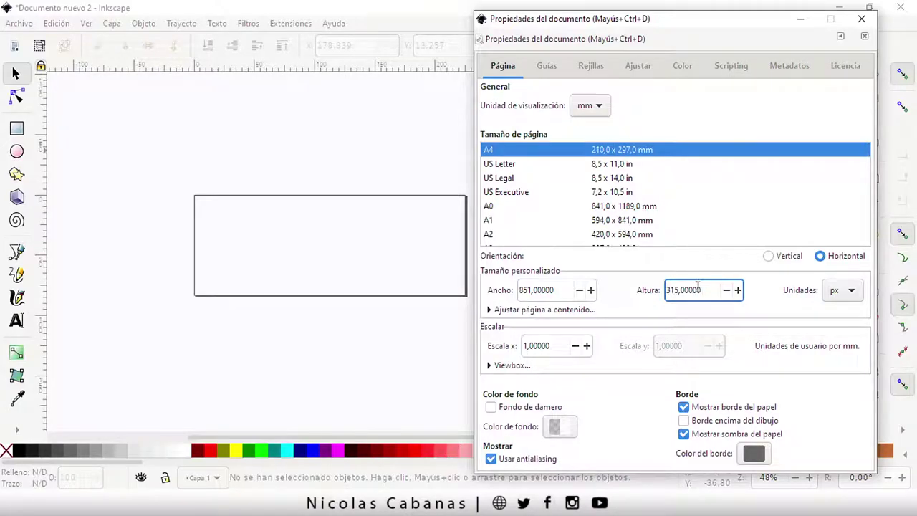
click(865, 38)
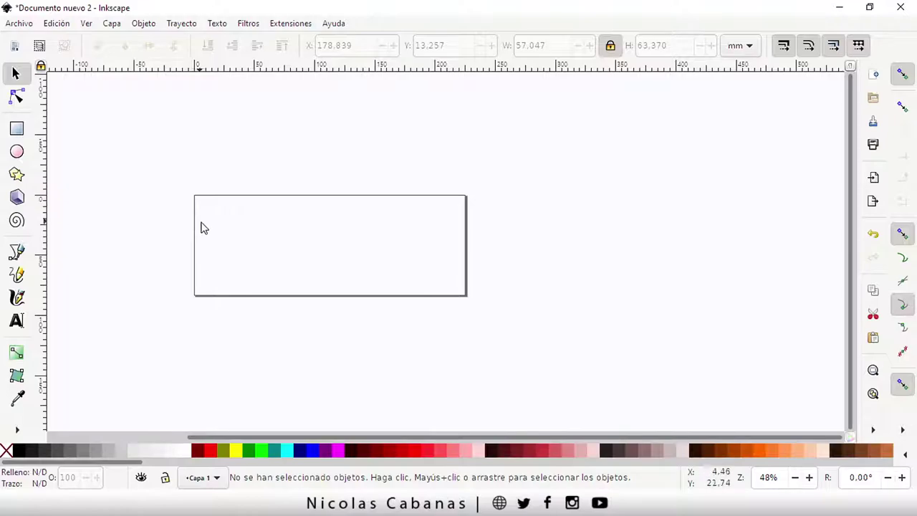
scroll(189, 233, up, 1)
drag(217, 254, 311, 263)
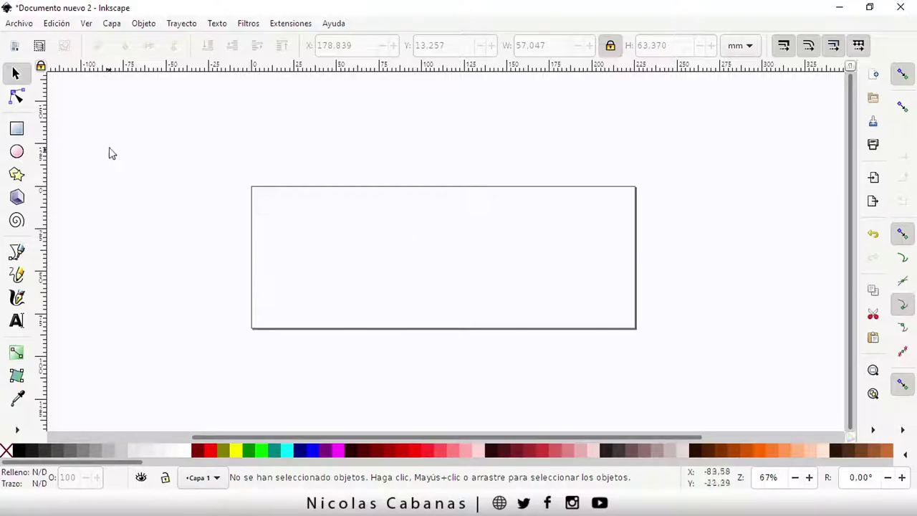
Import the yellow car PNG from the Trabajo de alumnos folder
click(20, 25)
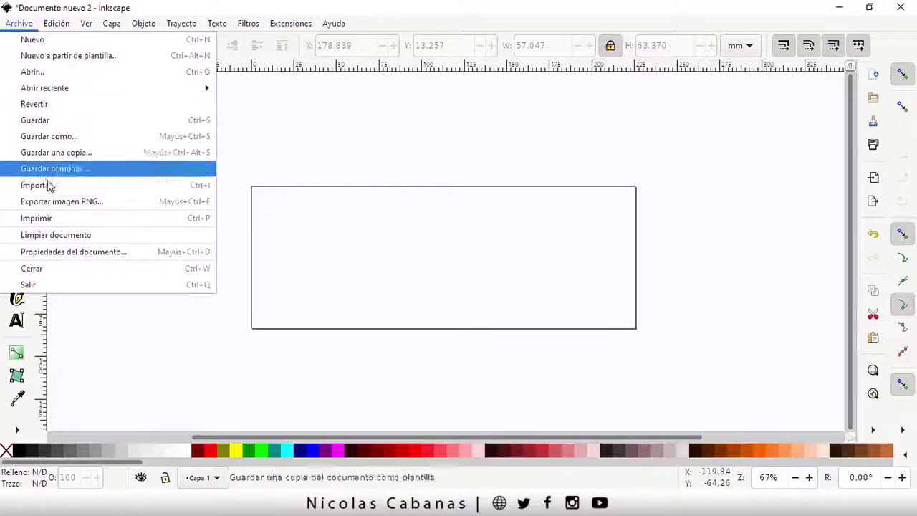
click(69, 190)
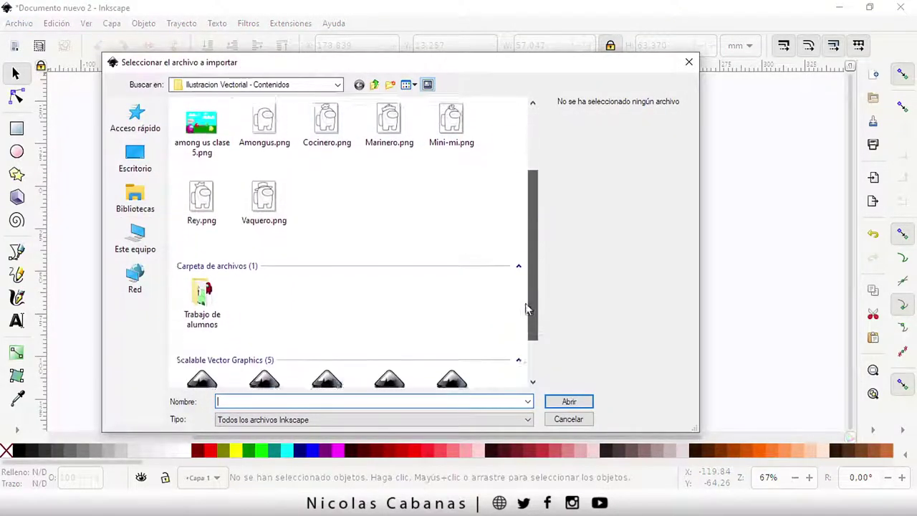
drag(527, 231, 521, 364)
double_click(197, 247)
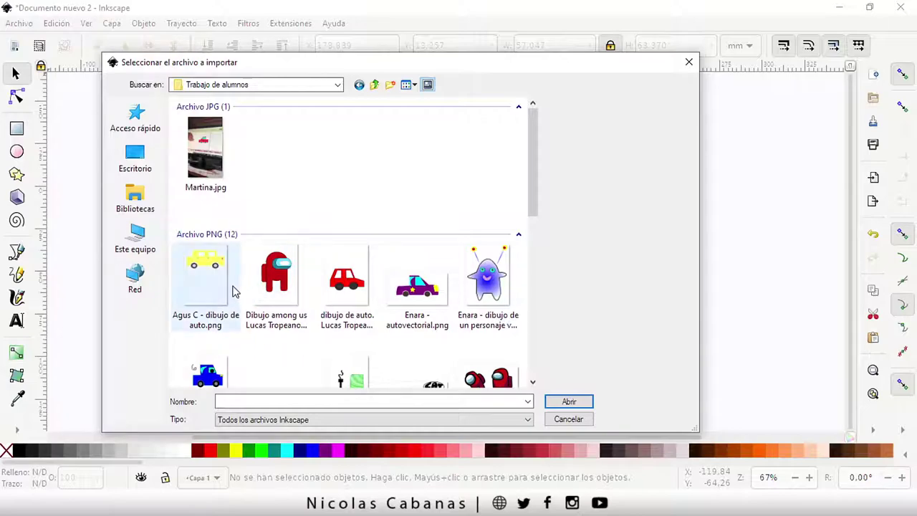
click(212, 303)
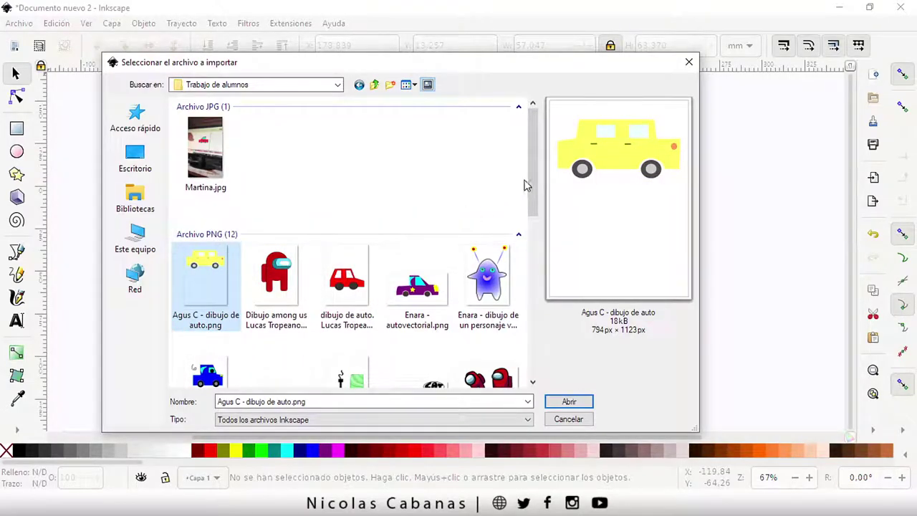
drag(534, 179, 516, 329)
scroll(516, 329, down, 1)
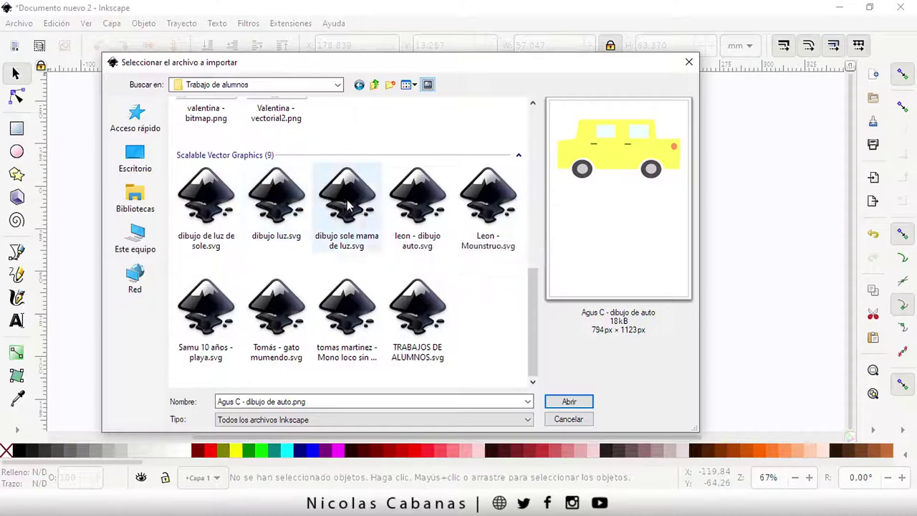
drag(532, 319, 539, 166)
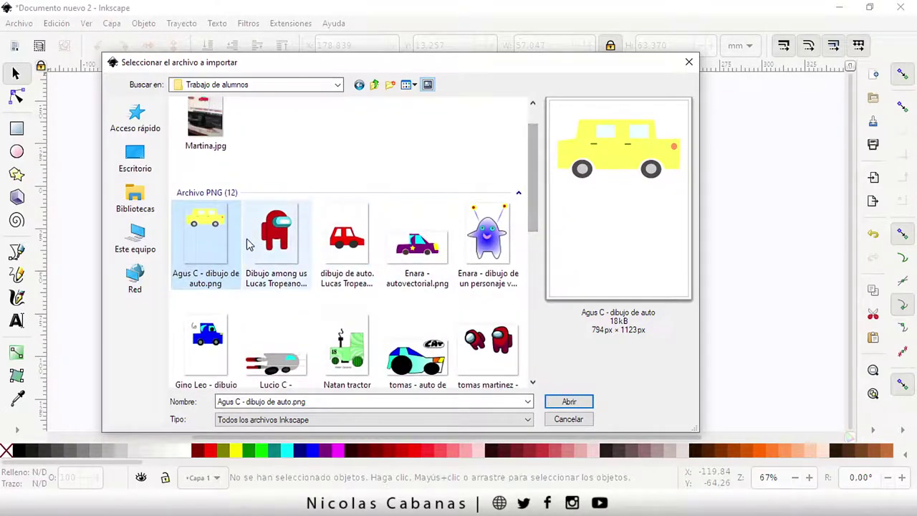
click(568, 402)
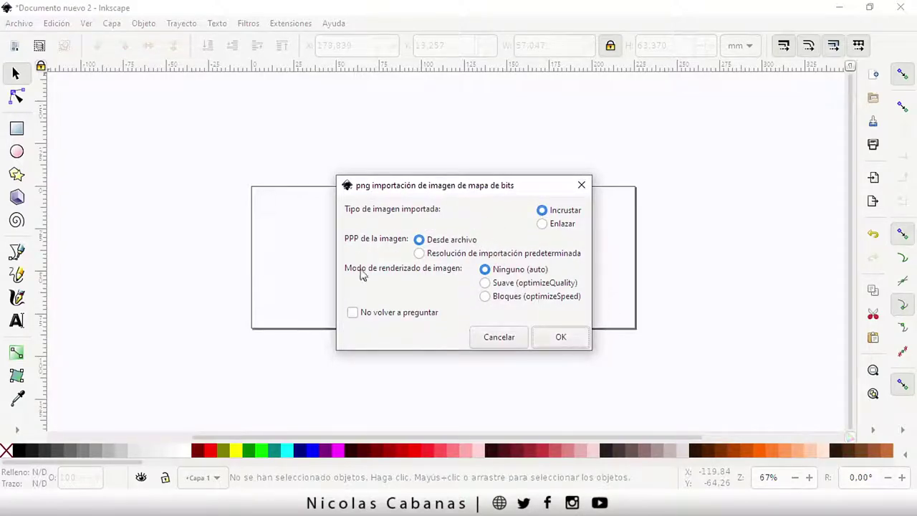
Embed the yellow car, shrink it, and place it at the page's bottom-left corner
click(561, 336)
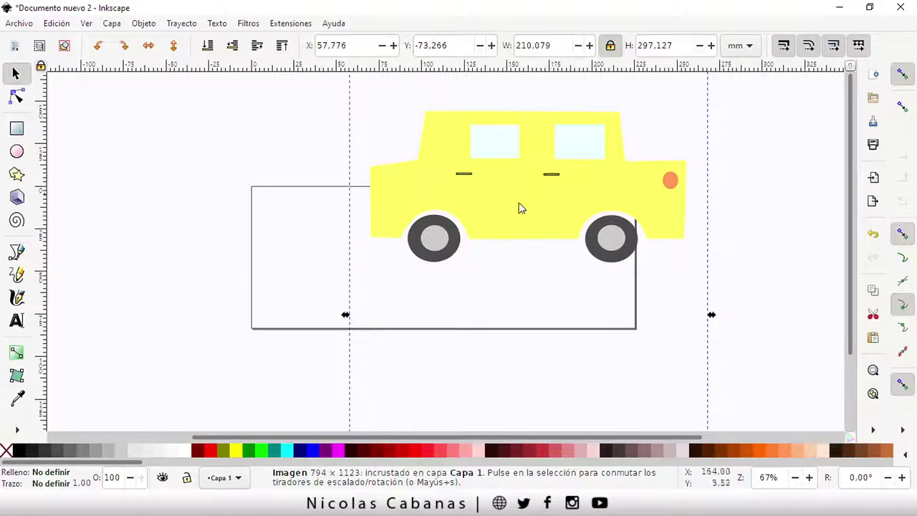
drag(521, 208, 333, 266)
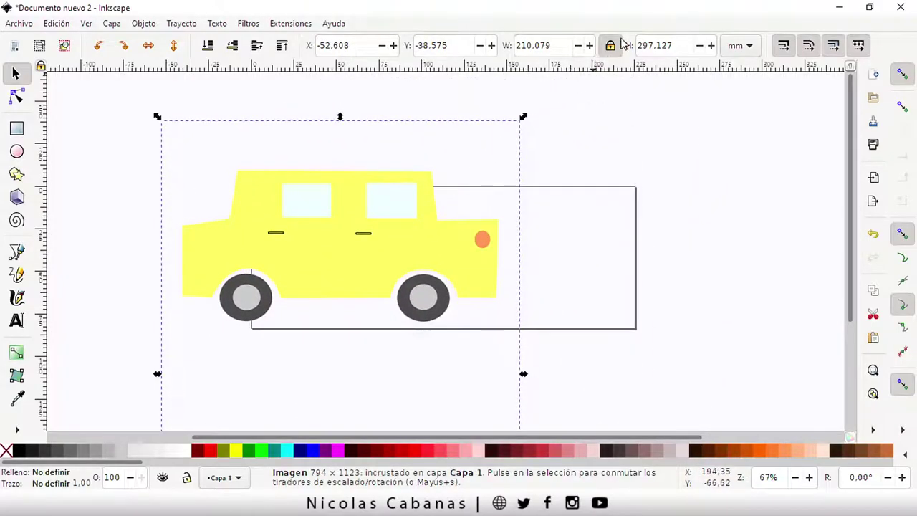
mouse_move(524, 117)
mouse_down()
mouse_move(468, 162)
mouse_move(394, 260)
mouse_move(388, 307)
mouse_up()
drag(310, 387, 404, 172)
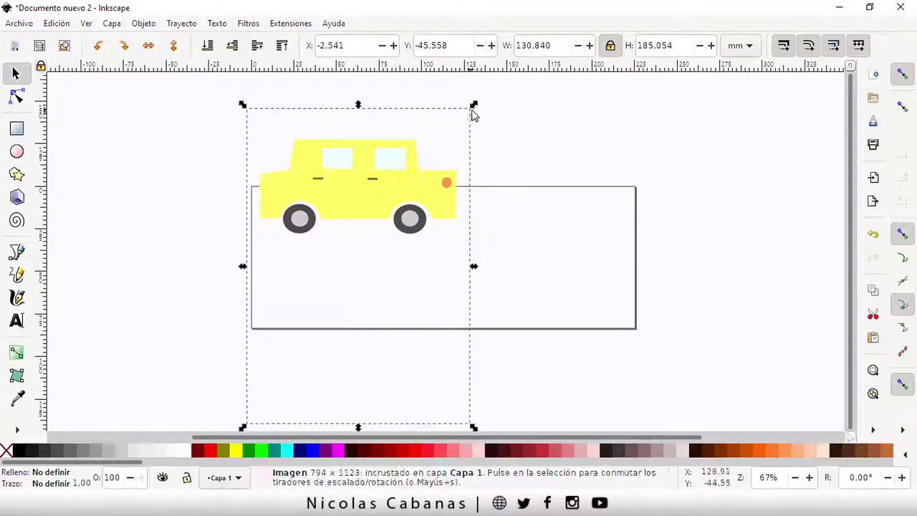
mouse_move(473, 108)
mouse_down()
mouse_move(304, 277)
mouse_move(334, 247)
mouse_up()
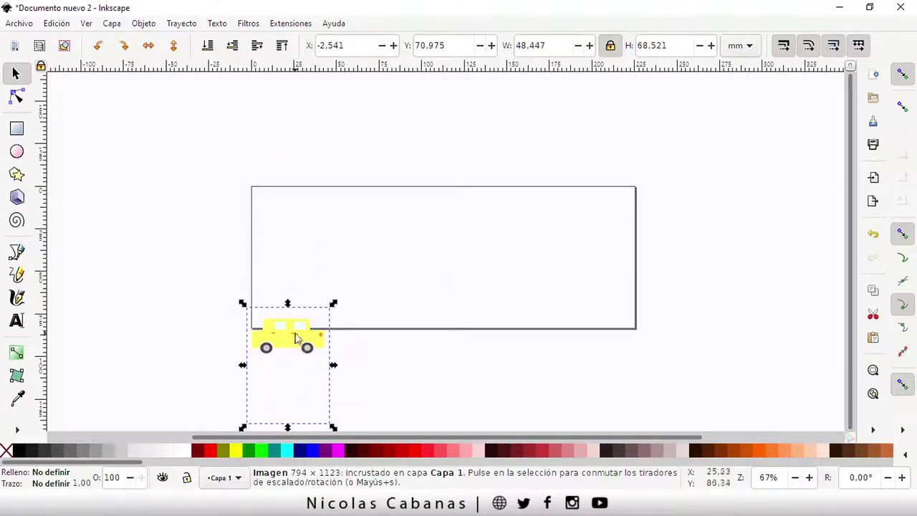
drag(299, 333, 306, 302)
Deselect the car and bring up the Capas (layers) panel
click(426, 290)
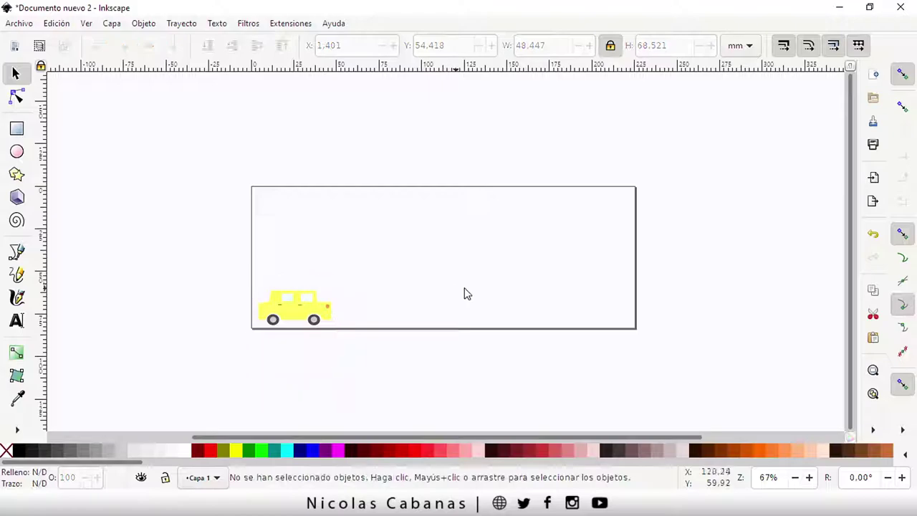
right_click(873, 426)
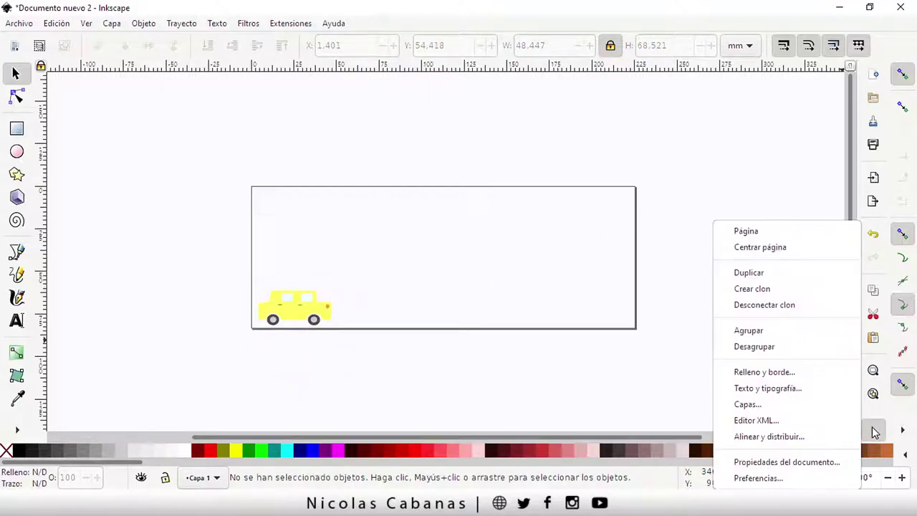
click(760, 404)
Add a new layer named FONDO and lower it to the bottom
click(708, 143)
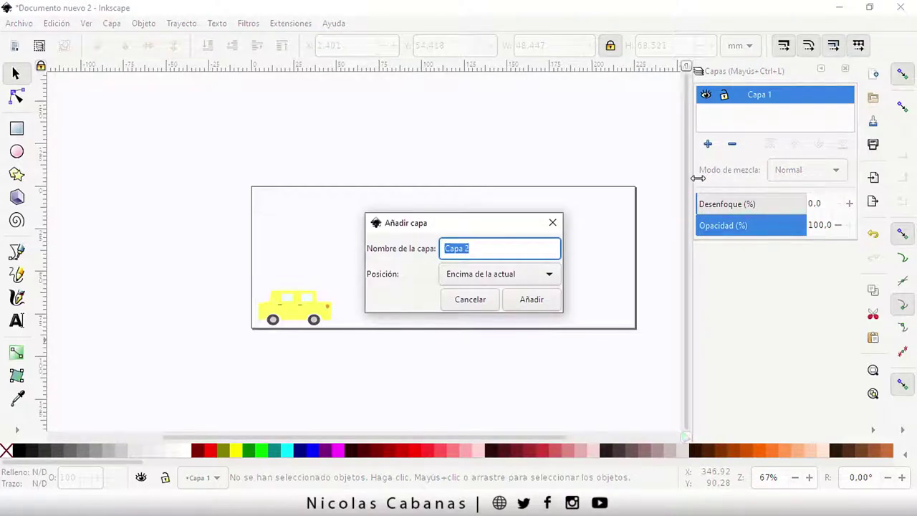
text(ONDO)
click(531, 298)
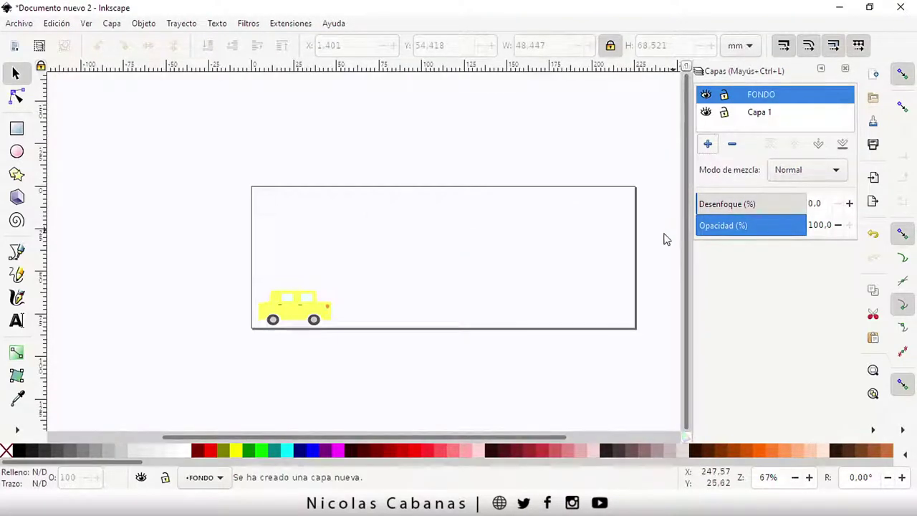
double_click(763, 95)
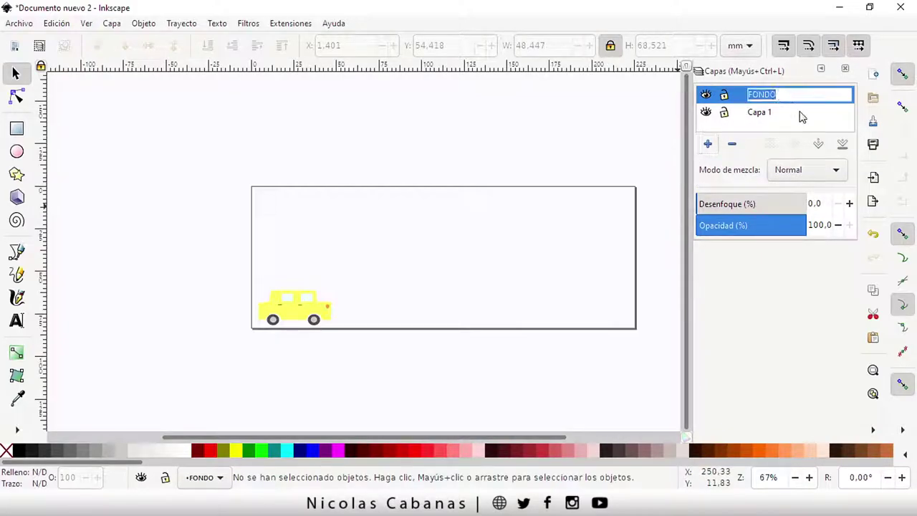
click(818, 144)
Rename Capa 1 to 'dibujos de los mejores alumnos de la galaxia'
click(778, 95)
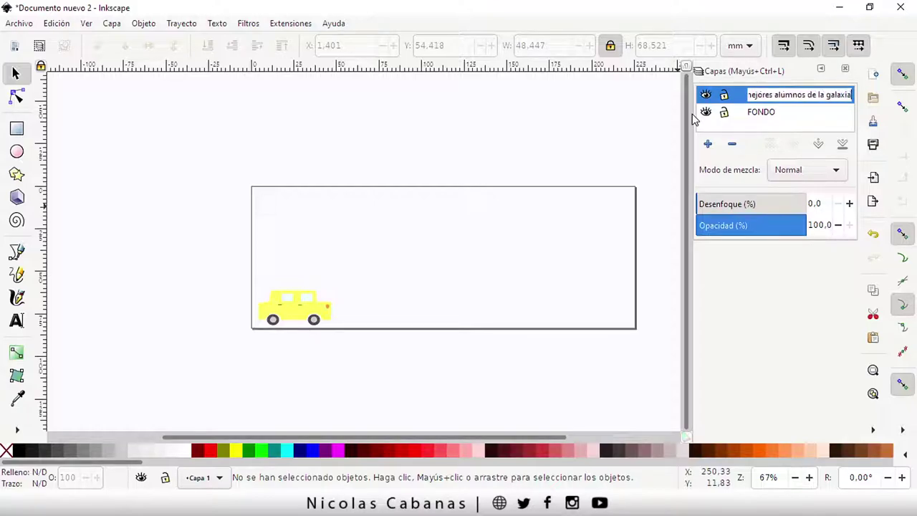
key(Return)
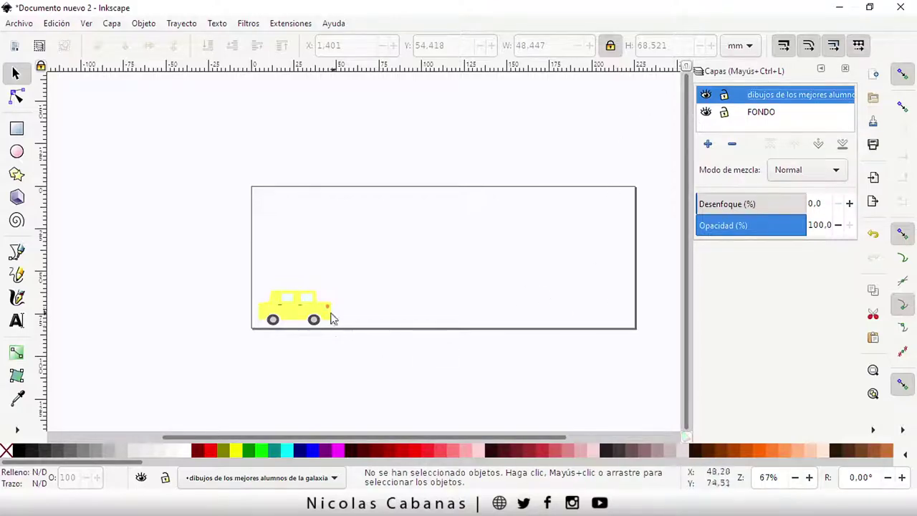
drag(332, 317, 318, 315)
Import and embed the red Among Us drawing
click(180, 303)
click(14, 24)
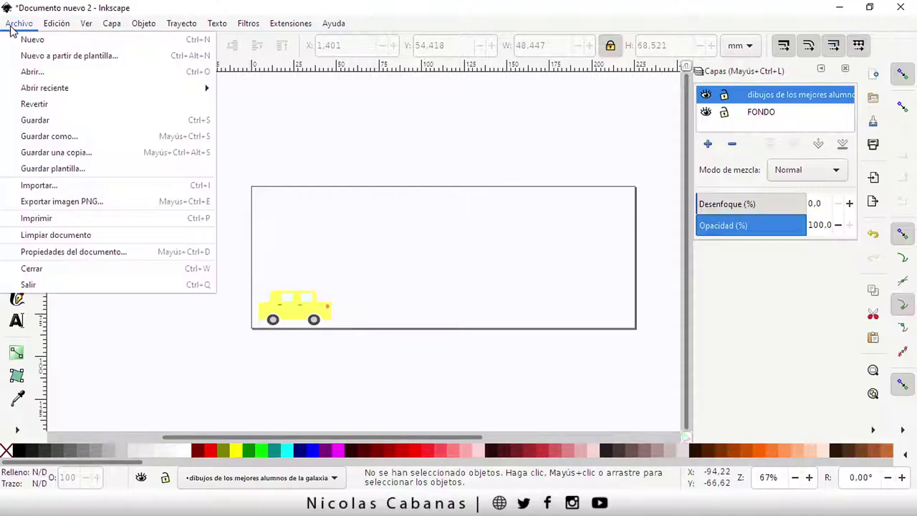
click(61, 186)
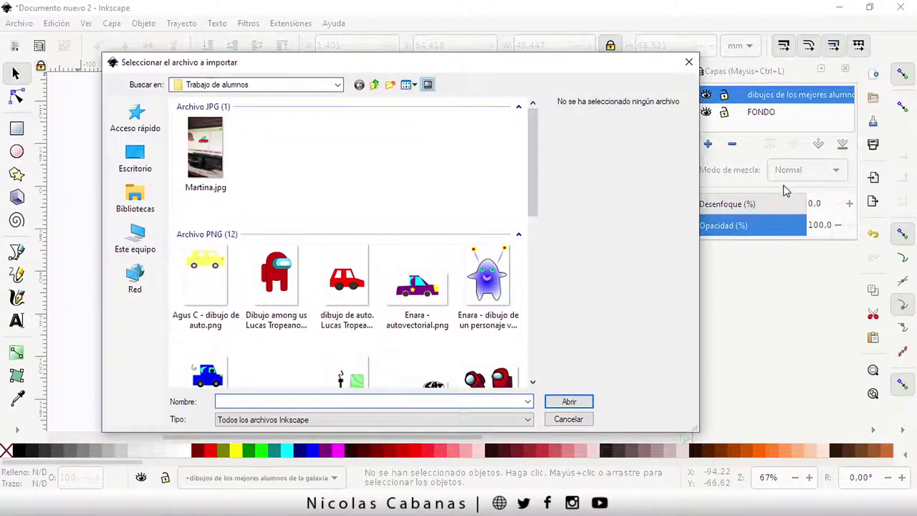
click(276, 291)
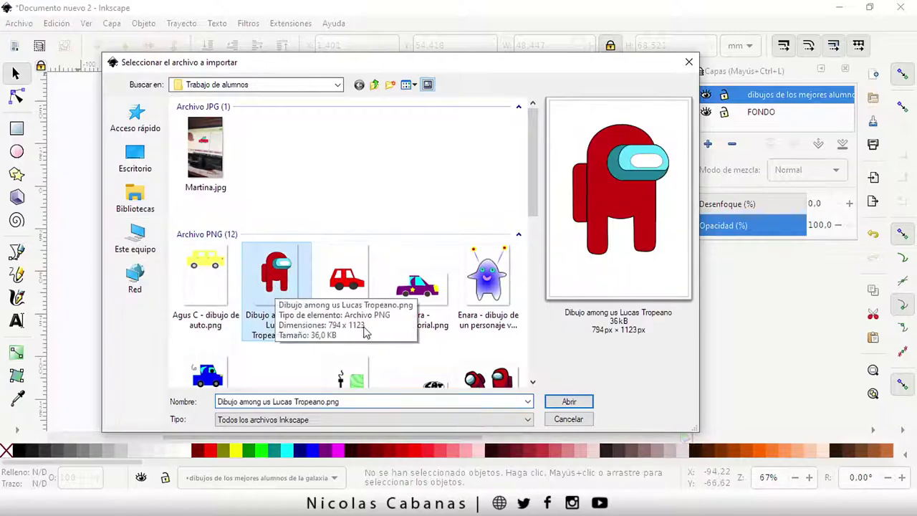
click(569, 403)
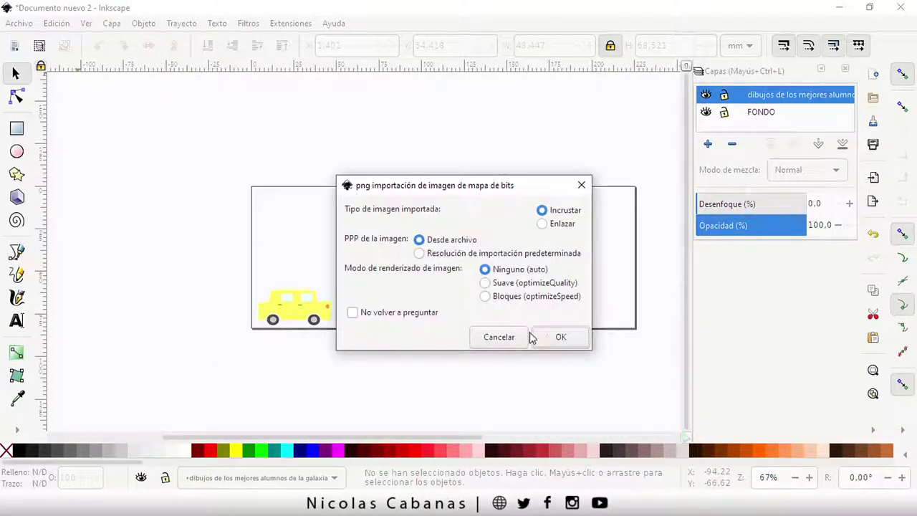
click(539, 338)
Shrink the Among Us character and place it beside the yellow car
drag(402, 179, 399, 262)
drag(298, 97, 443, 301)
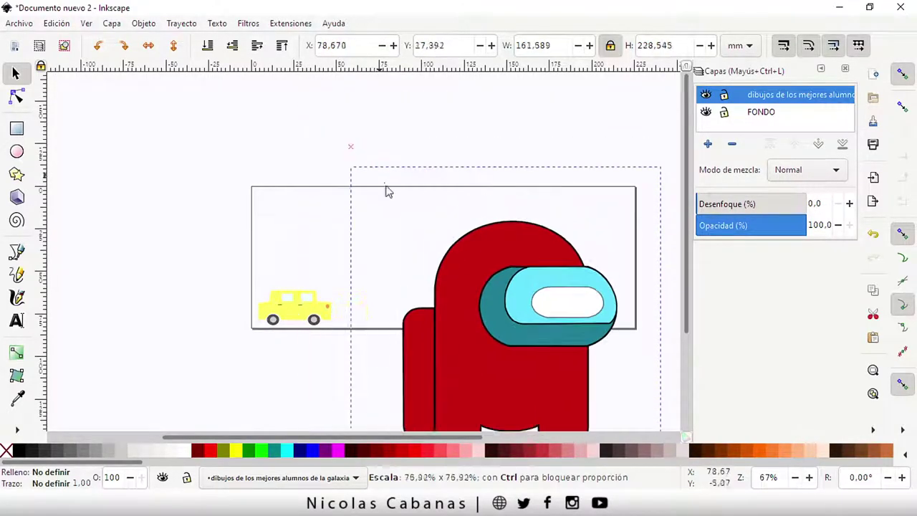
drag(508, 358, 369, 164)
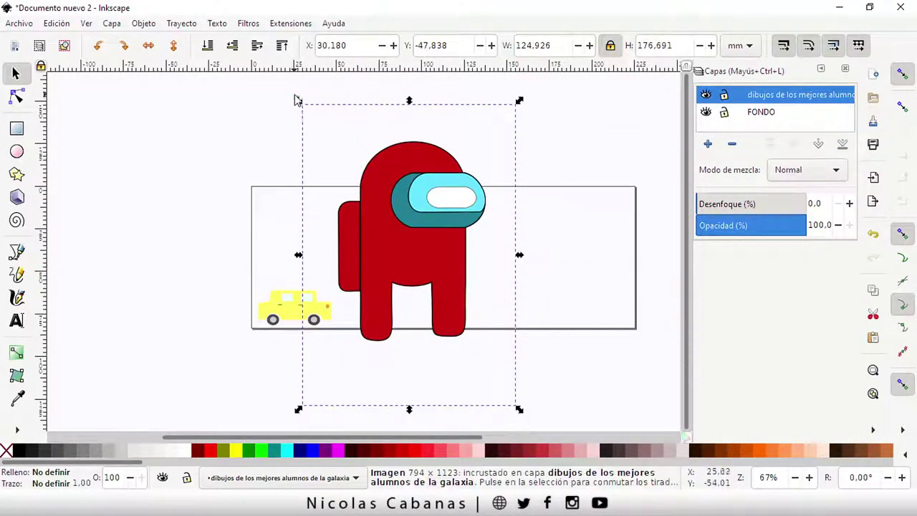
drag(298, 101, 426, 282)
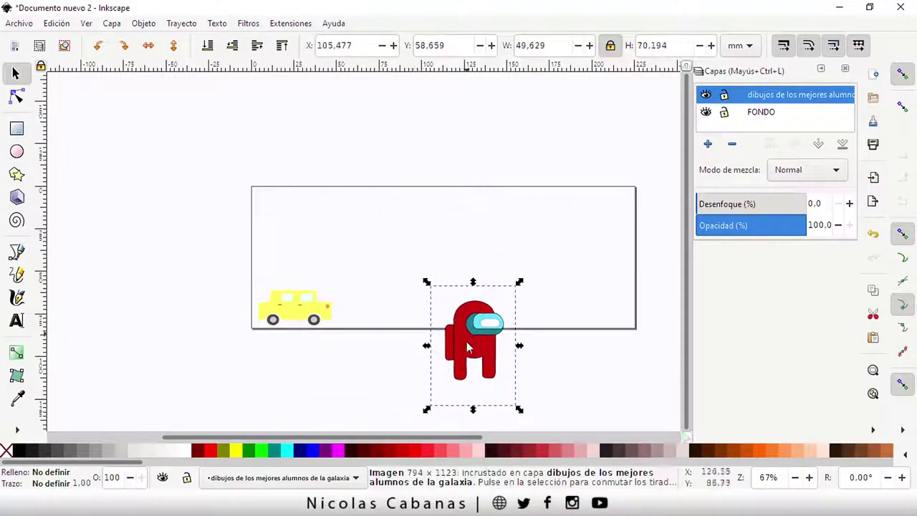
drag(467, 347, 357, 277)
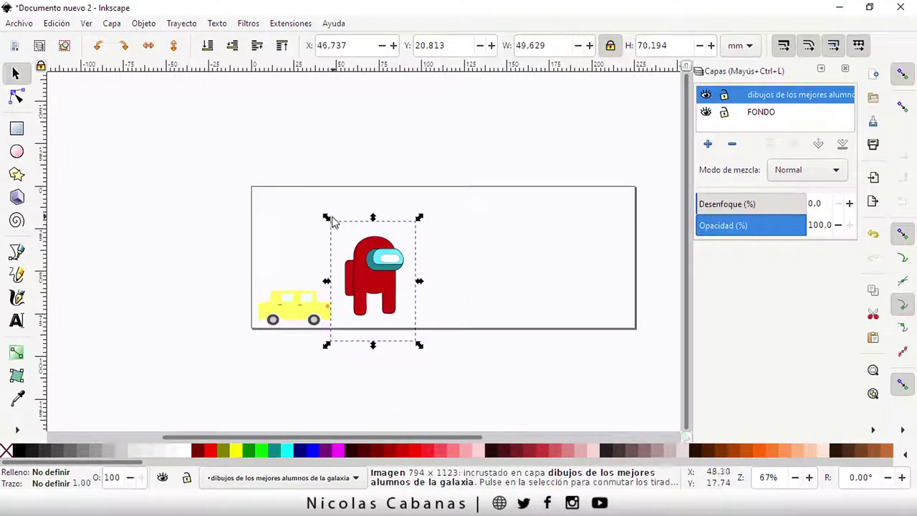
drag(332, 221, 351, 242)
drag(383, 286, 355, 289)
click(327, 221)
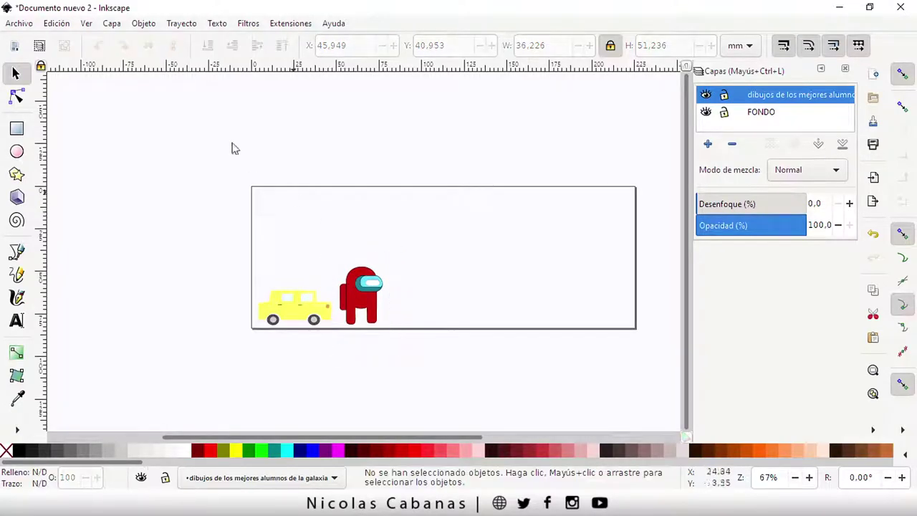
Import and embed the red car drawing
click(19, 23)
click(61, 188)
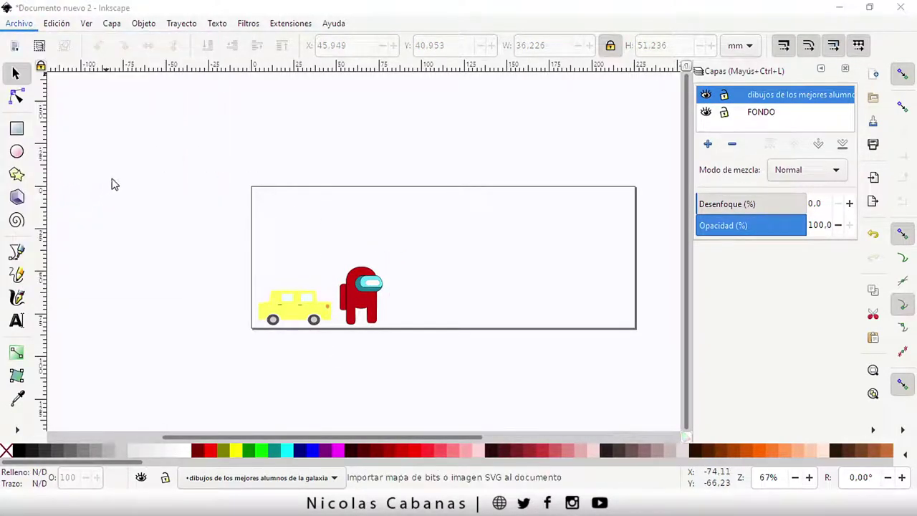
click(346, 283)
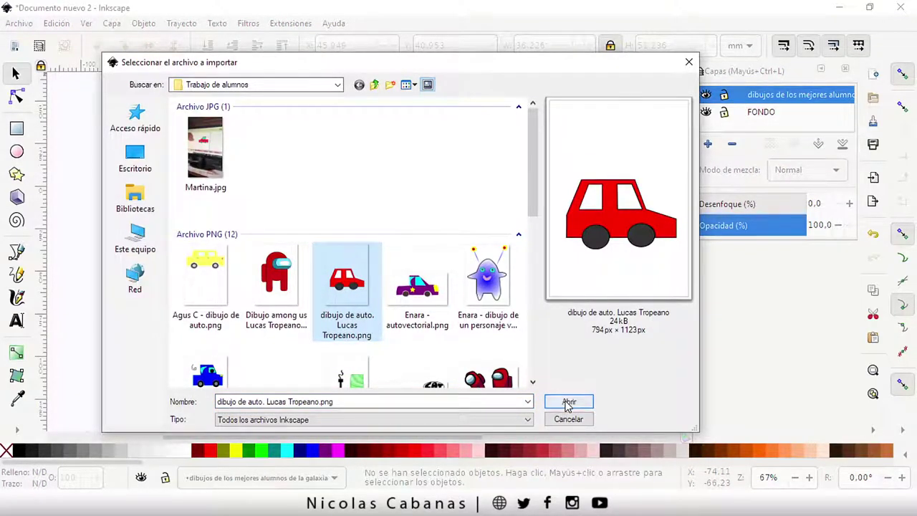
click(568, 402)
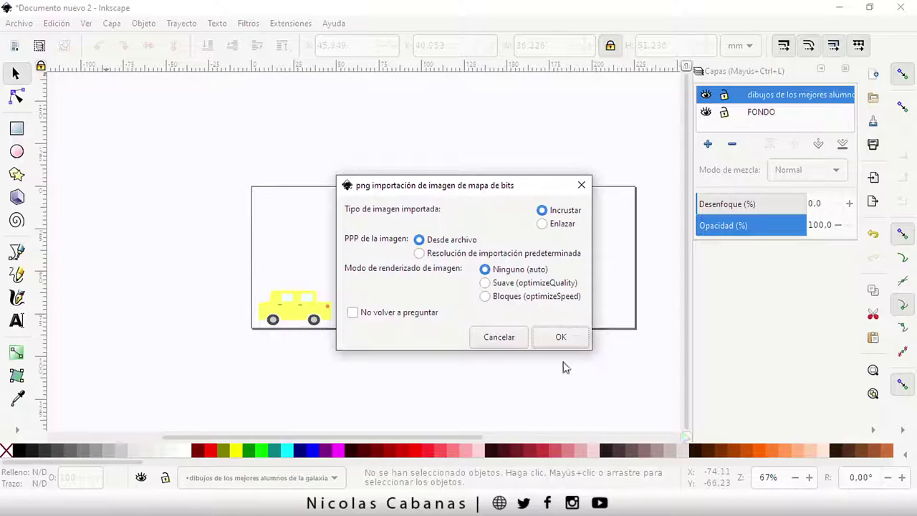
click(566, 342)
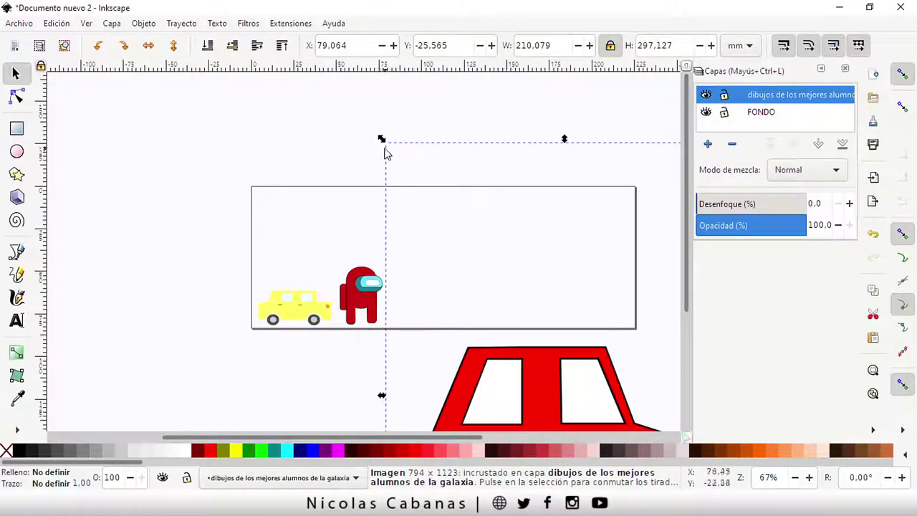
Shrink the red car and place it right of the Among Us crewmate
drag(380, 139, 528, 348)
mouse_move(555, 390)
mouse_down()
mouse_move(440, 208)
mouse_move(540, 362)
mouse_up()
scroll(530, 365, down, 2)
scroll(559, 358, down, 2)
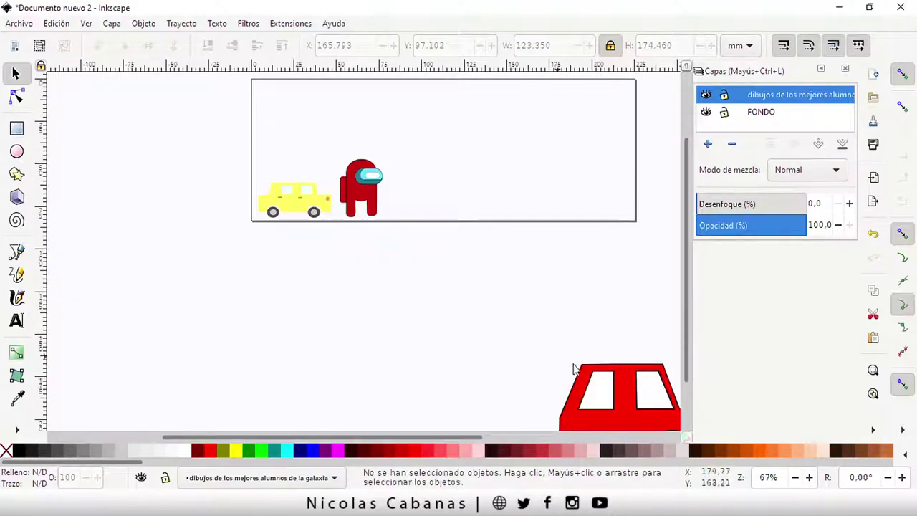
drag(621, 384, 397, 164)
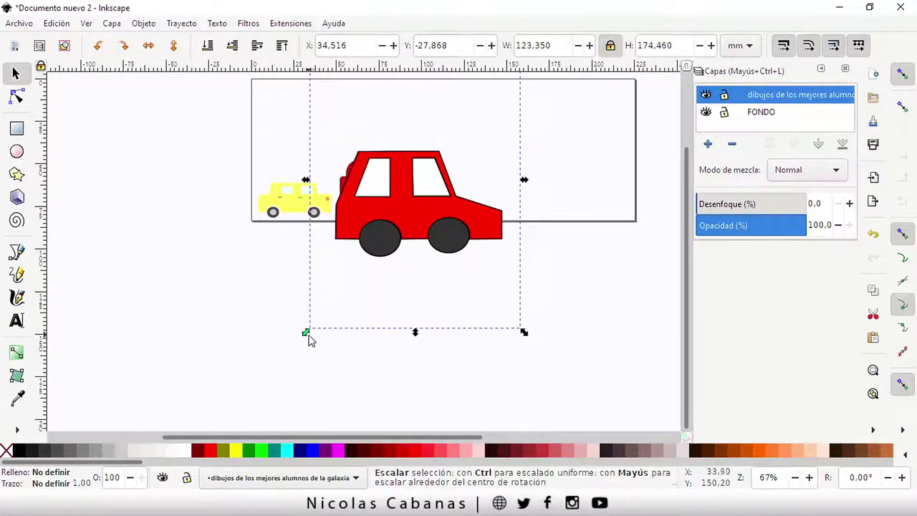
mouse_move(308, 329)
mouse_down()
mouse_move(434, 149)
mouse_move(381, 240)
mouse_move(378, 219)
mouse_move(387, 222)
mouse_move(405, 194)
mouse_move(392, 212)
mouse_up()
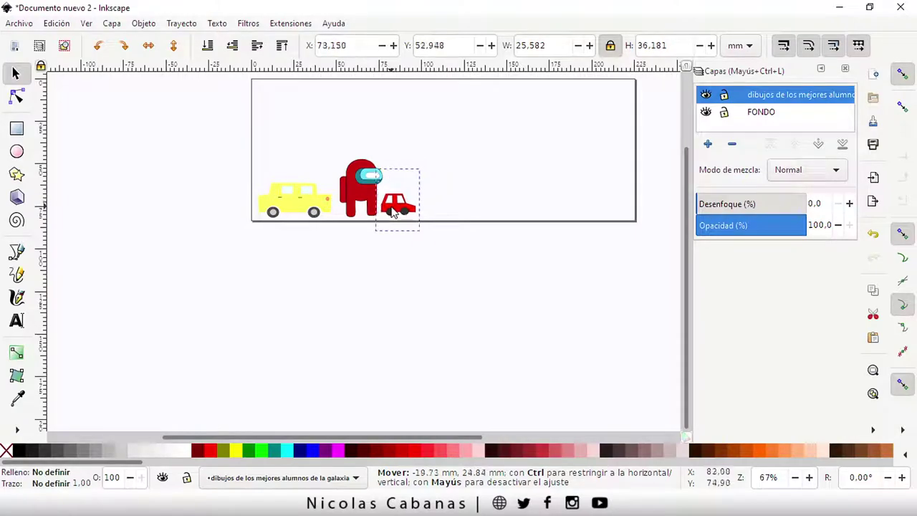
Import and embed the purple car drawing with the yellow star
click(247, 144)
click(19, 23)
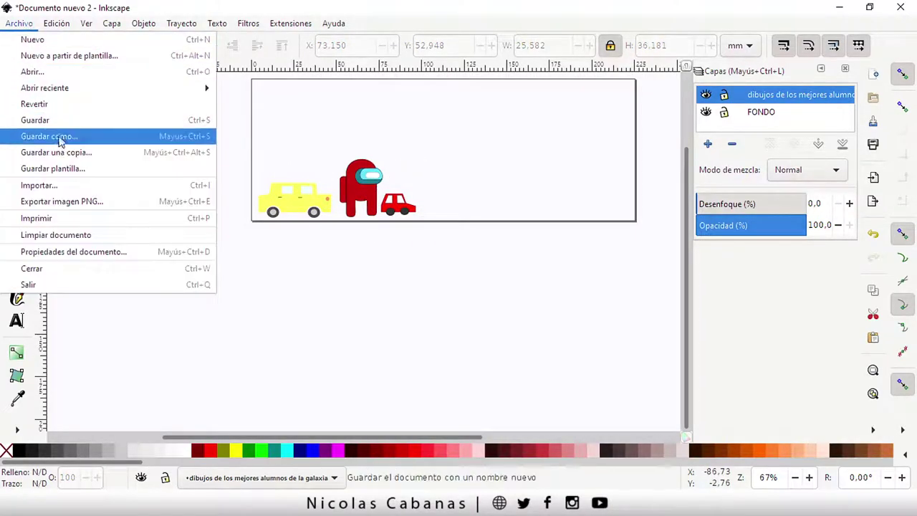
click(63, 186)
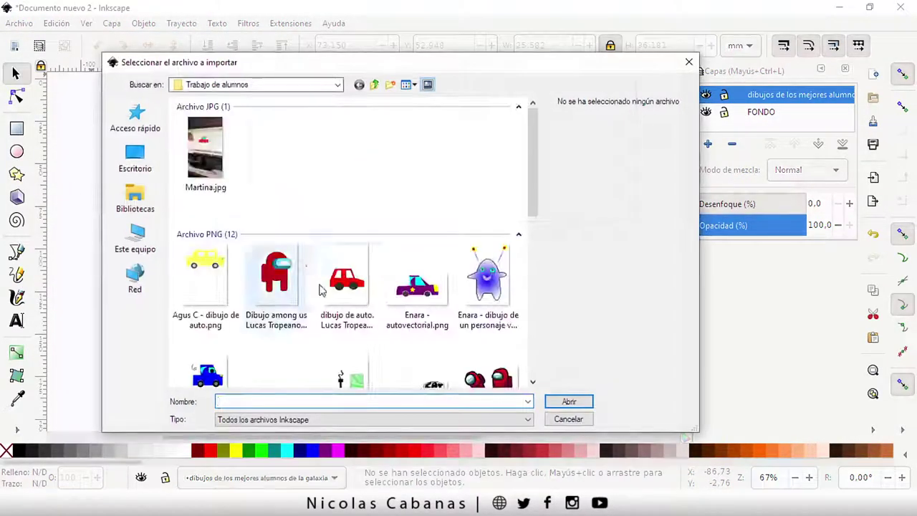
click(428, 300)
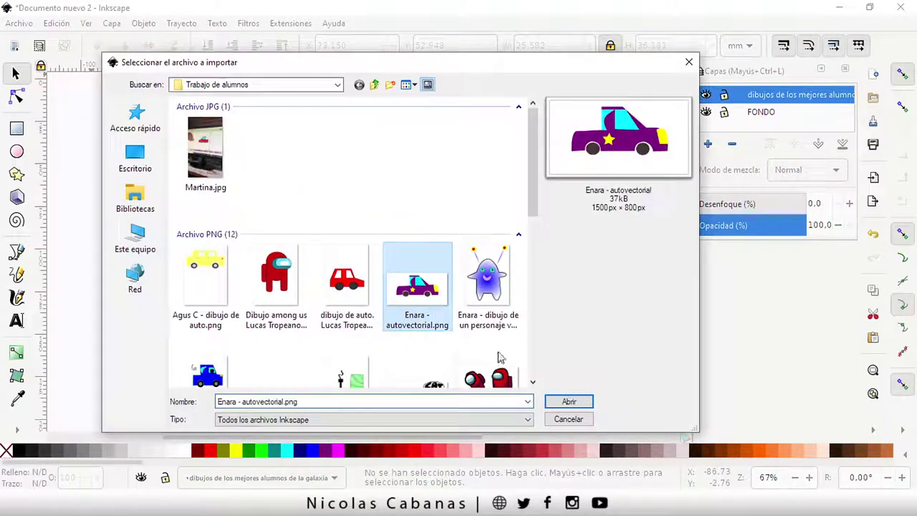
click(568, 402)
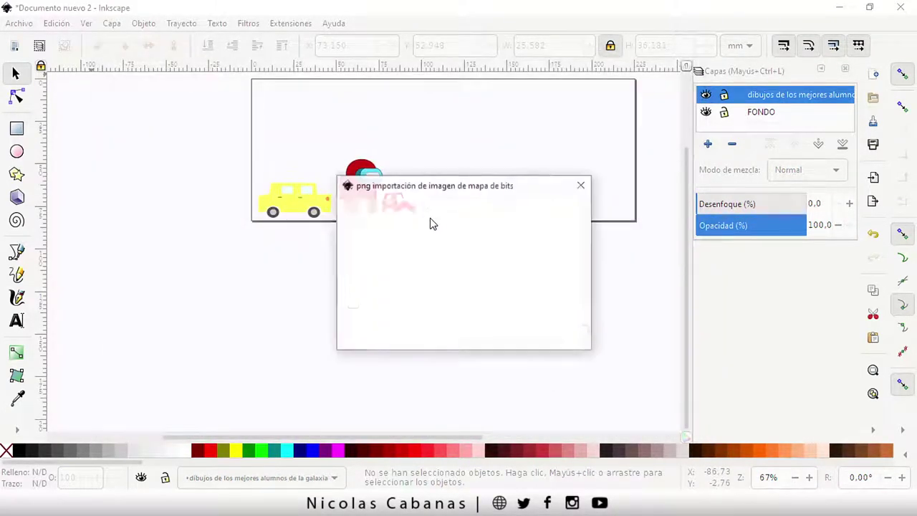
click(553, 344)
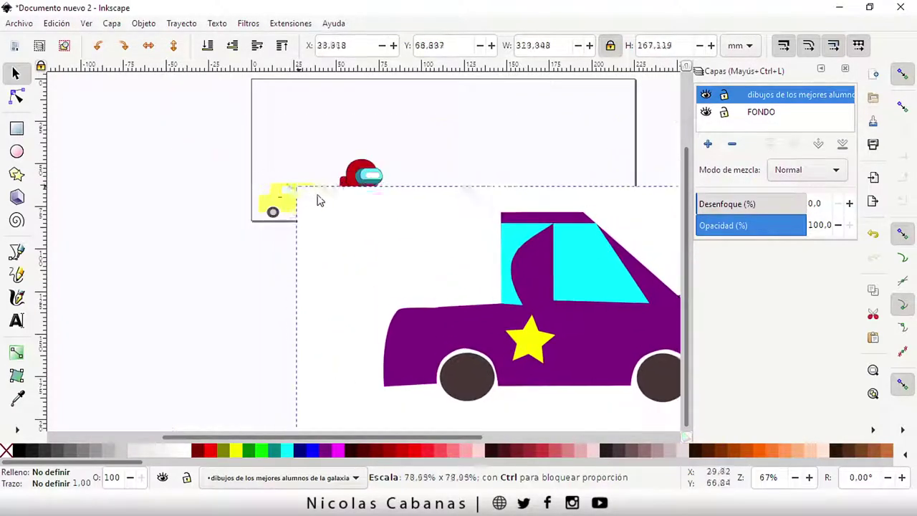
Shrink the purple car and place it right of the red car
drag(166, 118, 331, 204)
drag(472, 282, 293, 212)
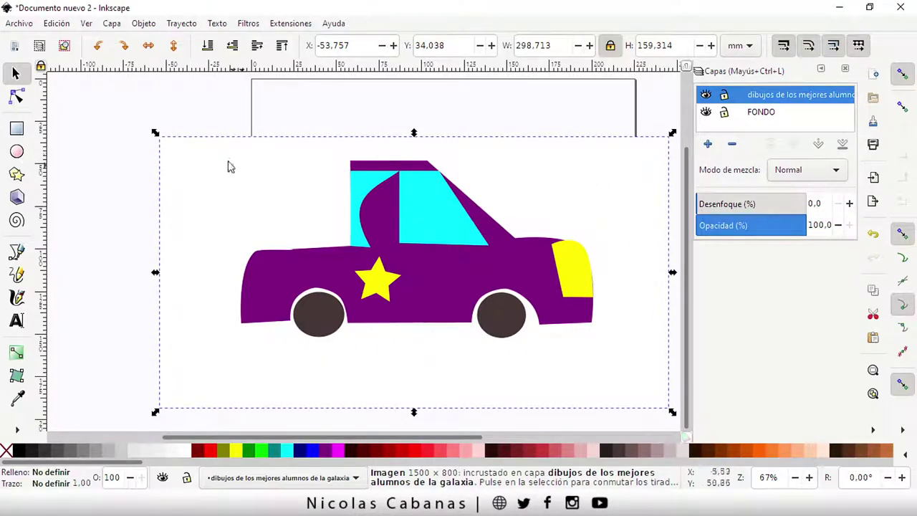
mouse_move(156, 136)
mouse_down()
mouse_move(207, 180)
mouse_move(363, 262)
mouse_move(498, 315)
mouse_up()
mouse_move(551, 354)
mouse_down()
mouse_move(458, 207)
mouse_move(386, 145)
mouse_move(454, 186)
mouse_move(466, 209)
mouse_move(440, 202)
mouse_move(461, 197)
mouse_up()
click(389, 147)
click(398, 161)
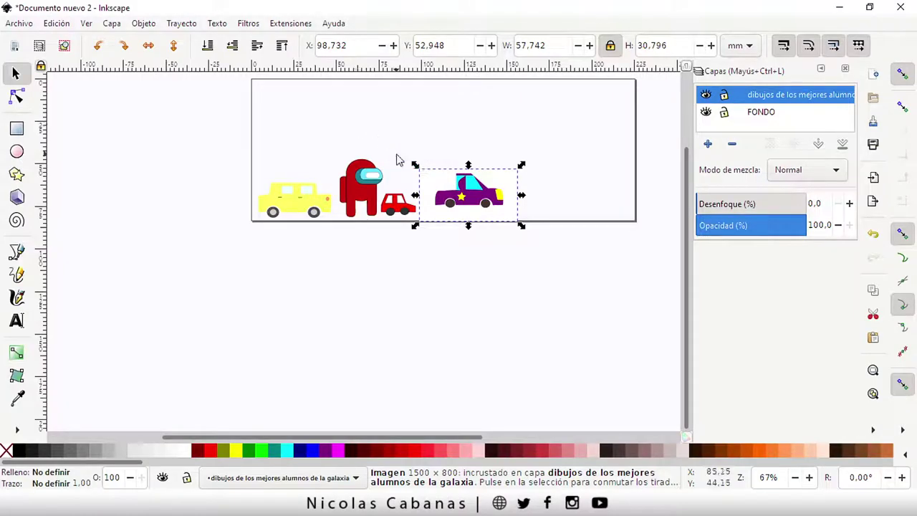
Move the purple car down beside the red car along the page bottom
drag(448, 194, 440, 187)
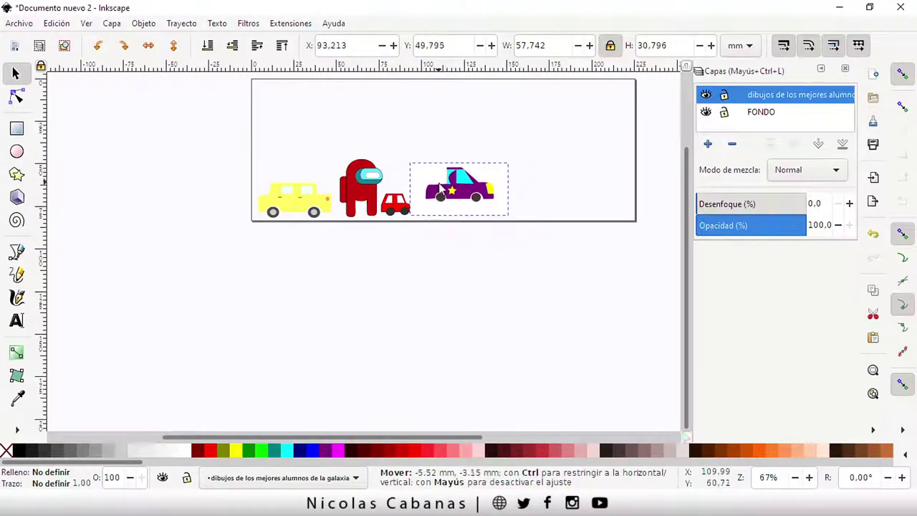
drag(439, 187, 470, 203)
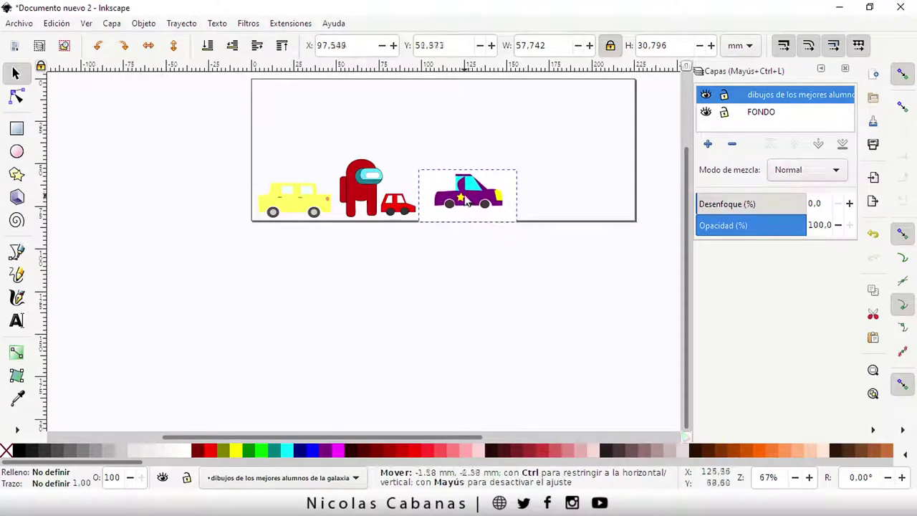
drag(471, 202, 472, 204)
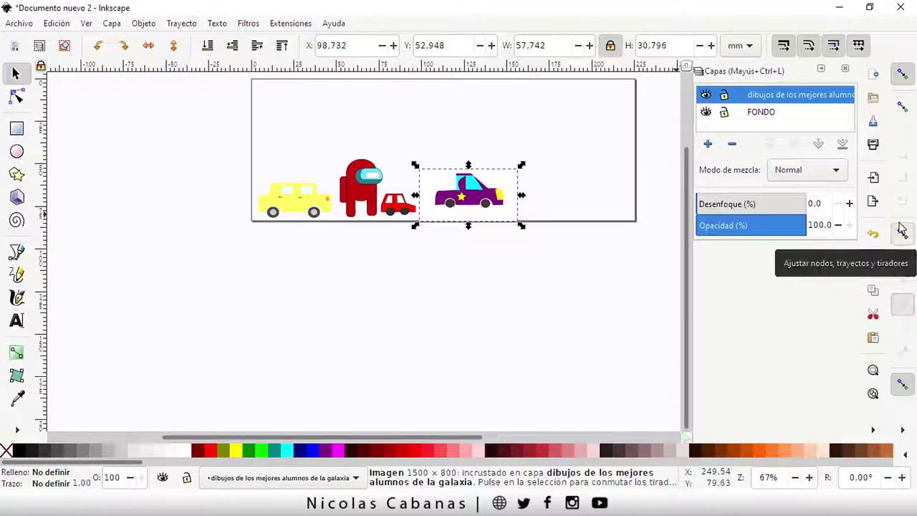
mouse_move(470, 203)
mouse_down()
mouse_move(451, 181)
mouse_move(461, 213)
mouse_up()
Rescale the purple car to about 46.7 mm wide and settle it next to the red car
mouse_move(522, 168)
mouse_down()
mouse_move(478, 188)
mouse_move(467, 181)
mouse_move(479, 182)
mouse_move(468, 193)
mouse_up()
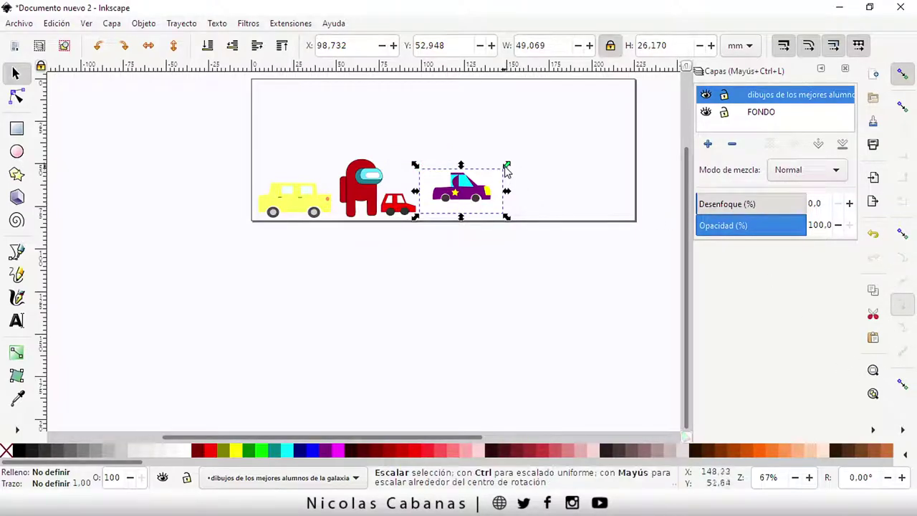
mouse_move(507, 164)
mouse_down()
mouse_move(444, 184)
mouse_move(475, 199)
mouse_up()
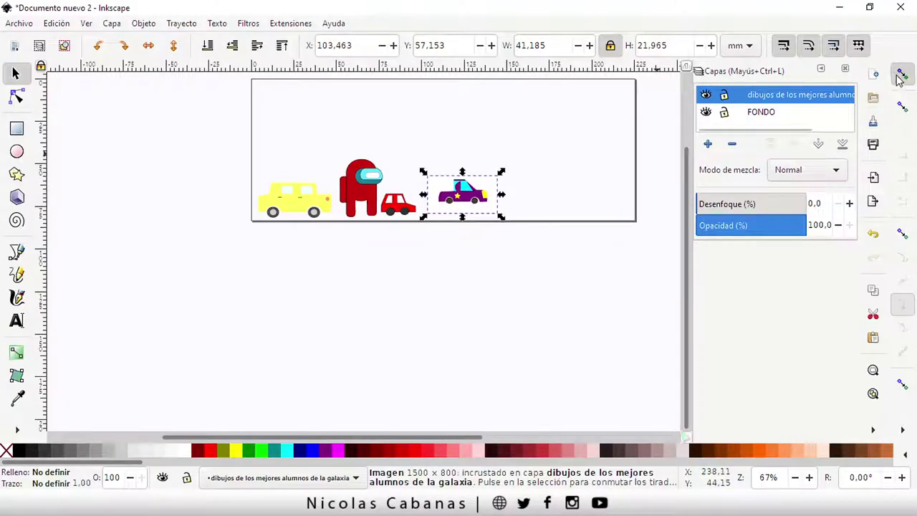
drag(496, 188, 492, 195)
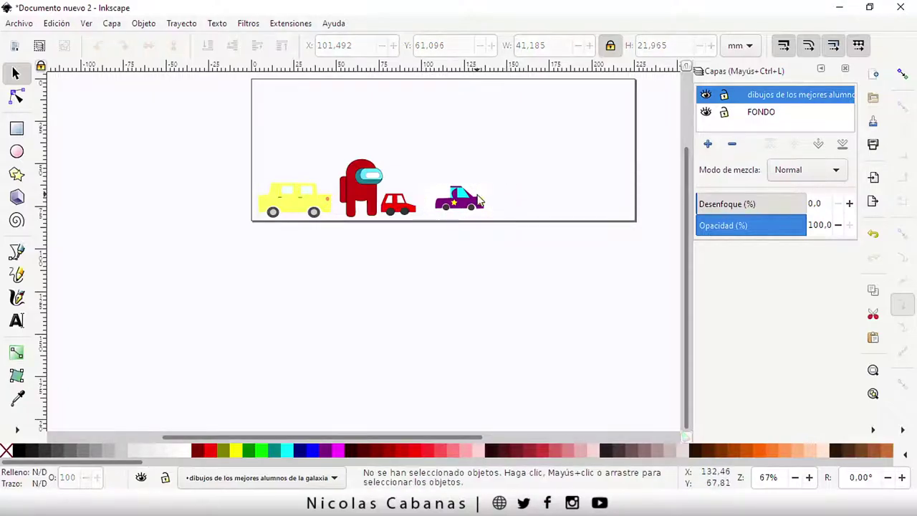
mouse_move(499, 177)
mouse_down()
mouse_move(507, 173)
mouse_move(460, 189)
mouse_move(414, 183)
mouse_move(457, 195)
mouse_move(465, 190)
mouse_move(444, 184)
mouse_move(463, 187)
mouse_move(459, 209)
mouse_move(453, 204)
mouse_up()
click(462, 246)
click(460, 264)
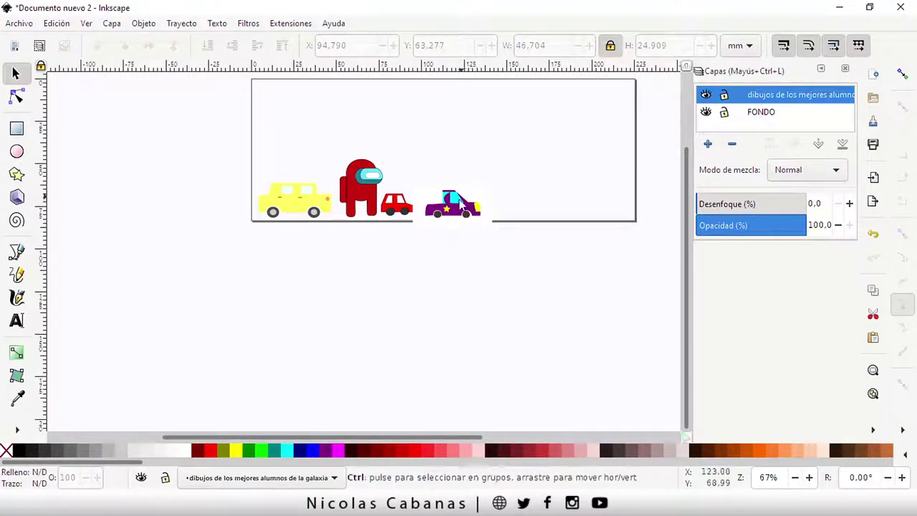
Zoom in on the bottom row and nudge the purple car slightly right
scroll(424, 183, up, 1)
scroll(422, 183, up, 1)
scroll(442, 193, up, 1)
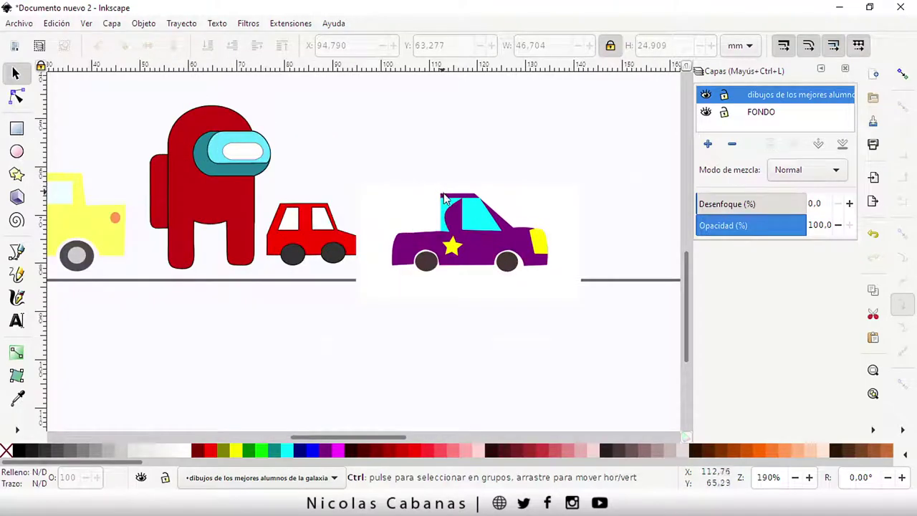
scroll(444, 197, up, 1)
drag(454, 279, 454, 277)
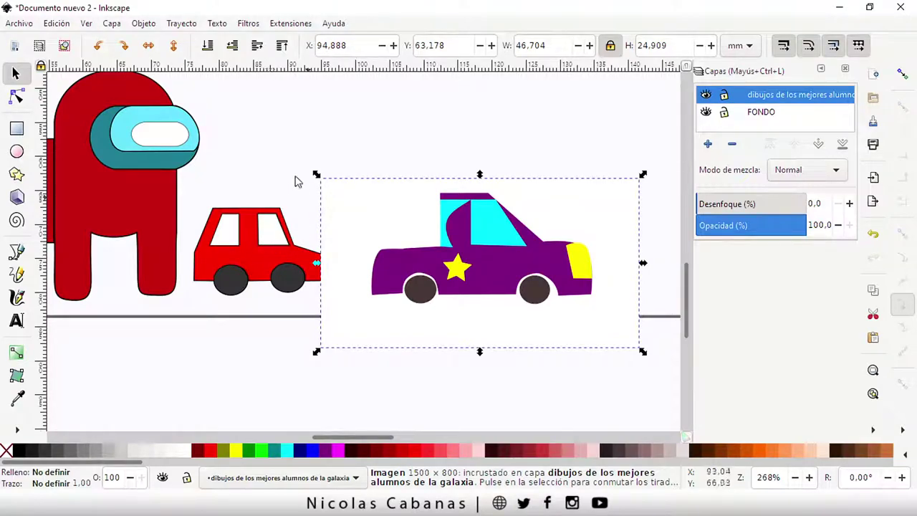
Shift the red car slightly right and the purple car slightly left, then zoom back out
click(249, 245)
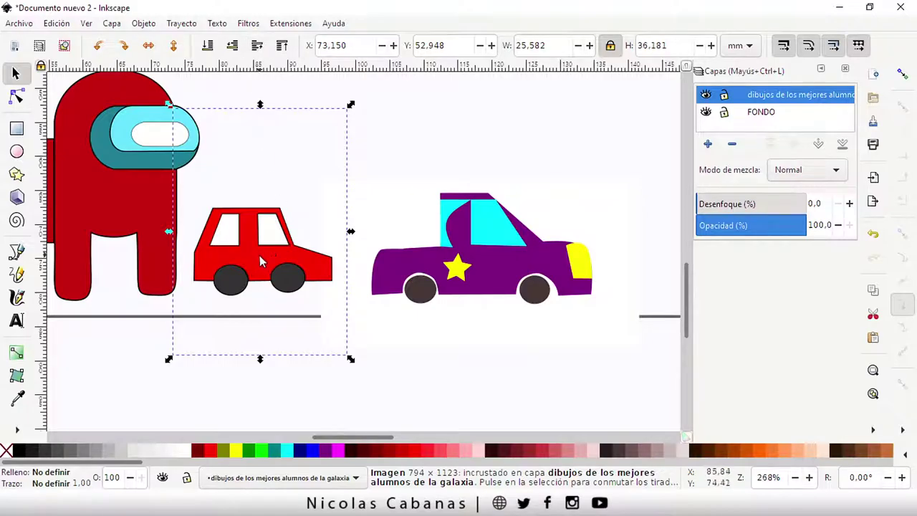
drag(260, 263, 271, 261)
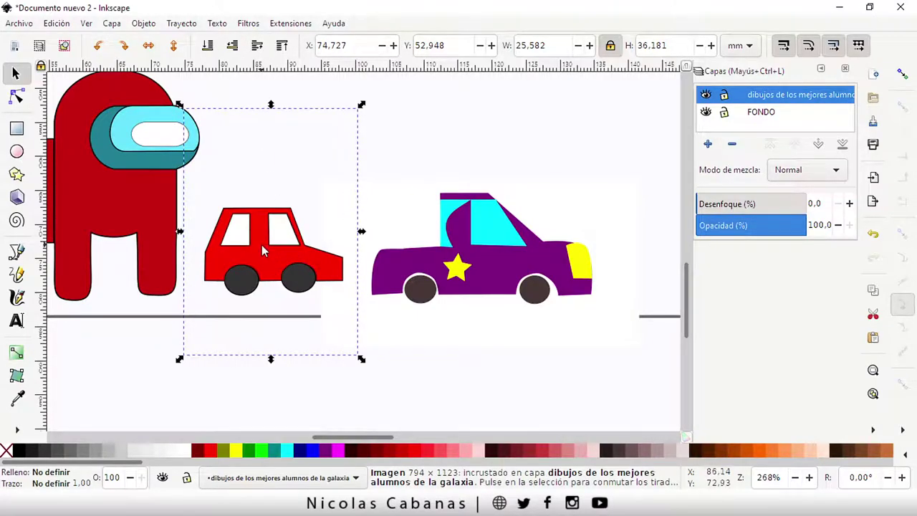
drag(424, 263, 417, 259)
click(432, 161)
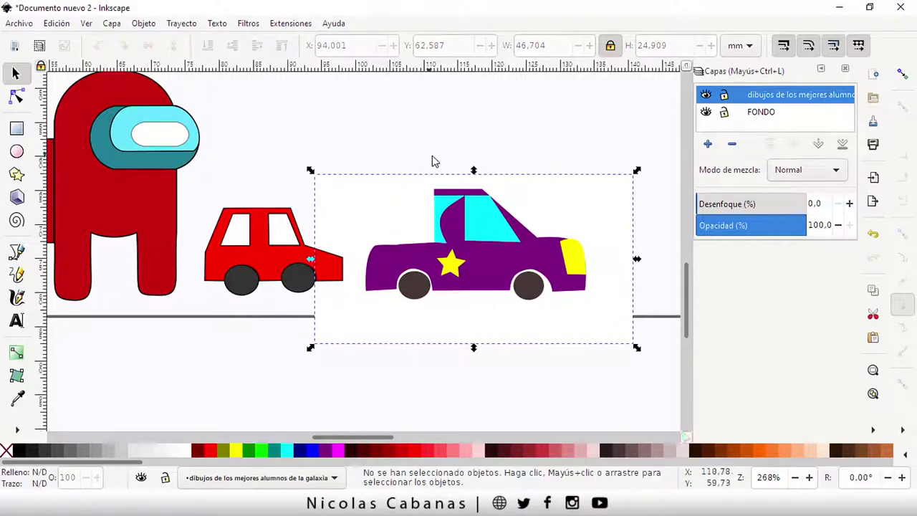
ctrl+scroll(495, 176, down, 1)
ctrl+scroll(527, 165, down, 2)
drag(540, 150, 460, 236)
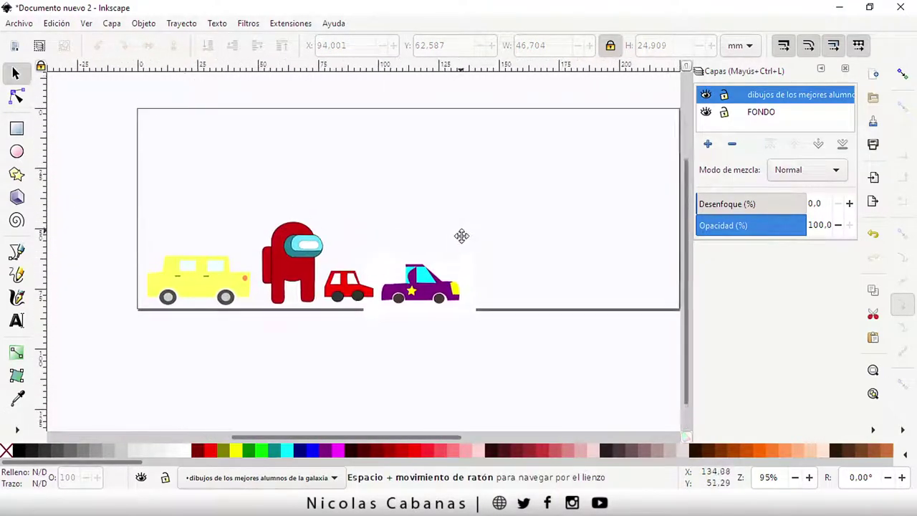
click(20, 23)
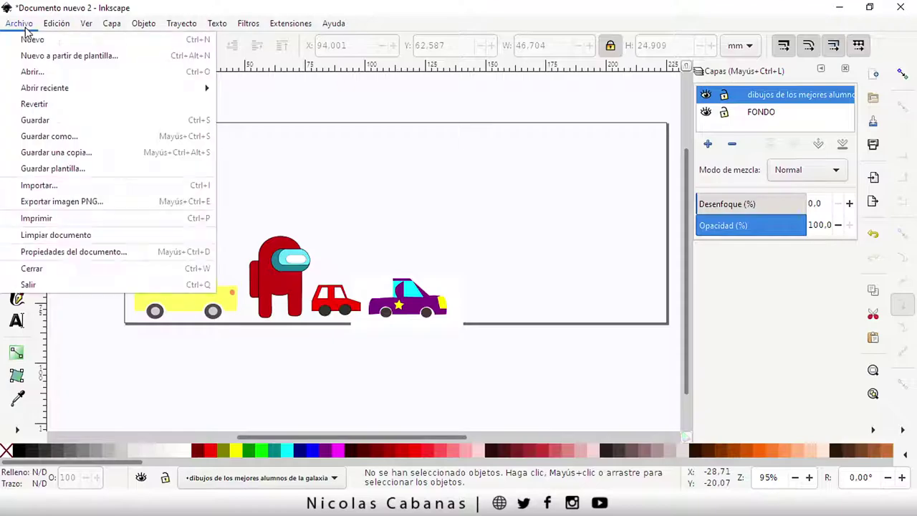
Import 'Enara - dibujo de un personaje vectorial.png' with the default bitmap options
click(85, 190)
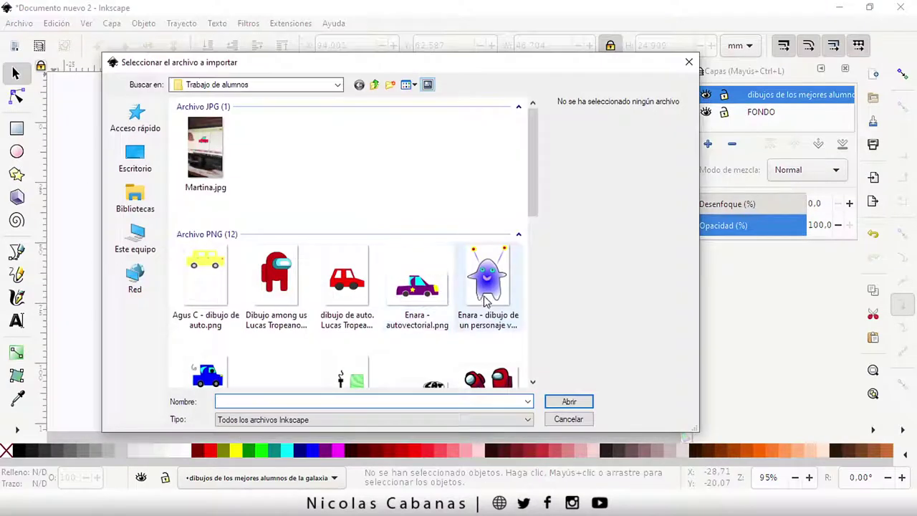
click(486, 301)
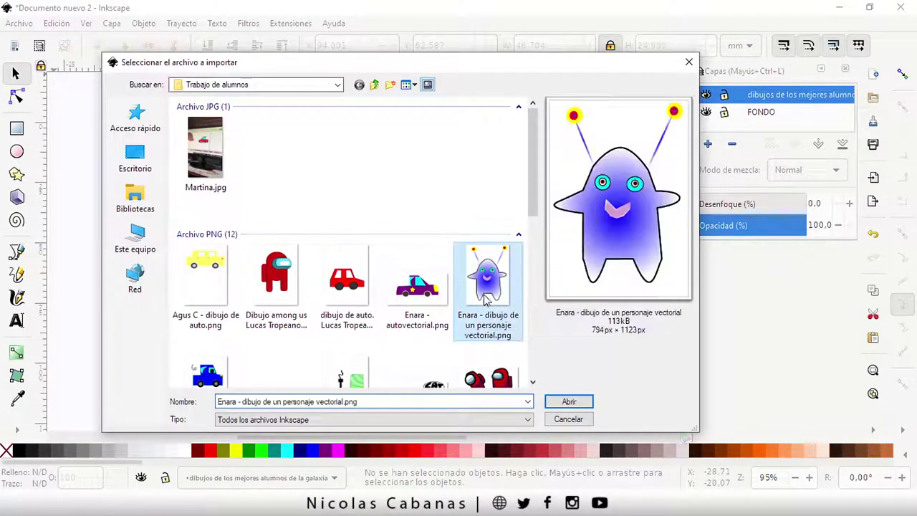
click(577, 402)
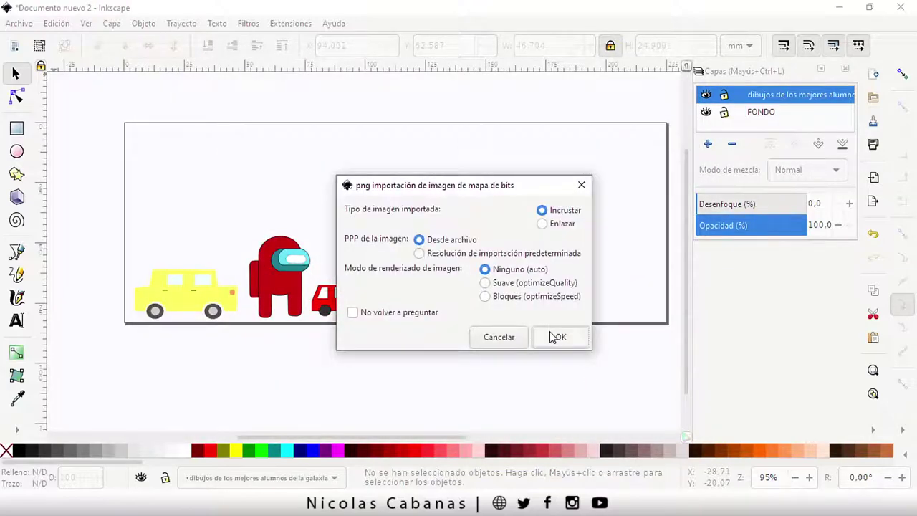
click(556, 337)
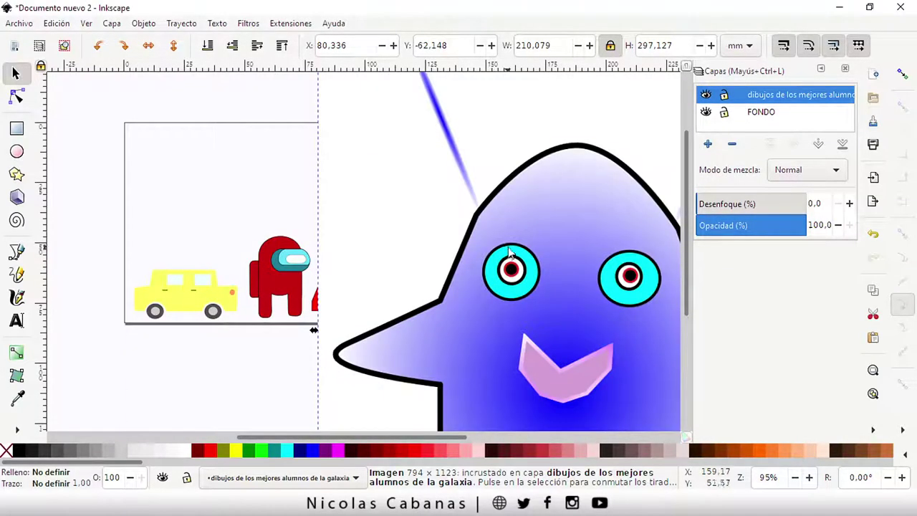
Shrink the blue alien drawing and place it right of the purple car
scroll(509, 252, down, 2)
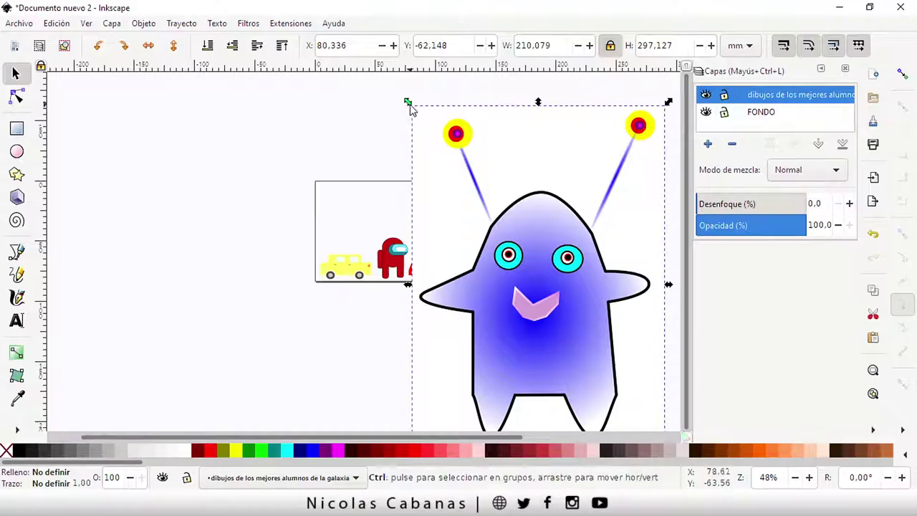
drag(409, 103, 549, 297)
drag(579, 342, 462, 178)
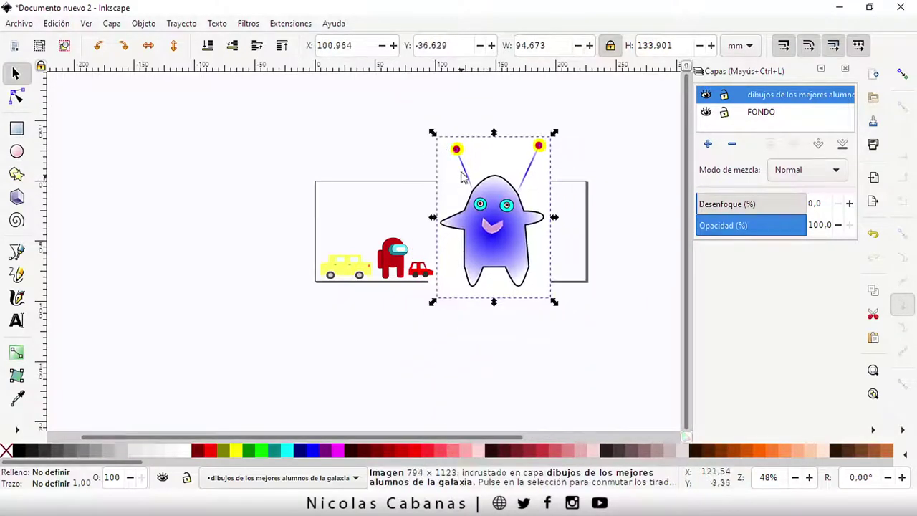
mouse_move(433, 133)
mouse_down()
mouse_move(525, 262)
mouse_move(504, 265)
mouse_move(474, 248)
mouse_up()
scroll(518, 262, up, 2)
click(202, 123)
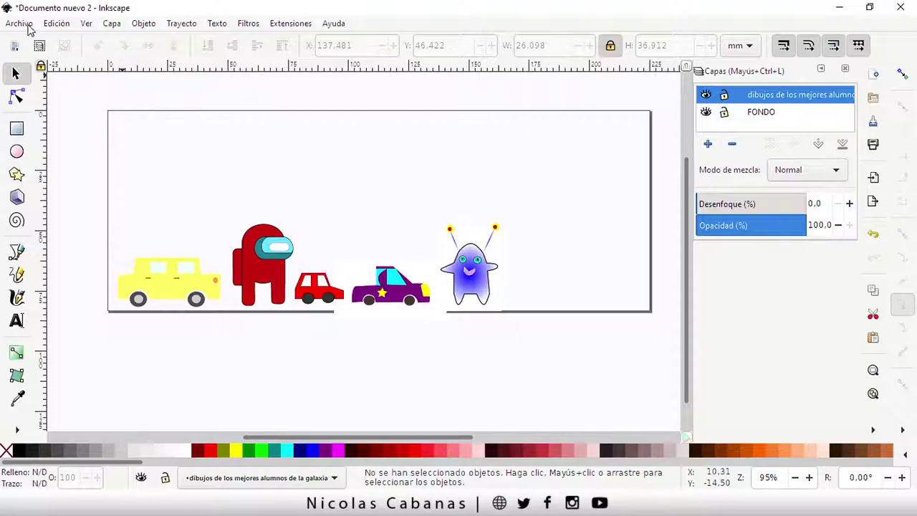
Save the cover as Inkscape SVG named 'PORTADA DE FACE NICOTECNIA.svg'
click(86, 23)
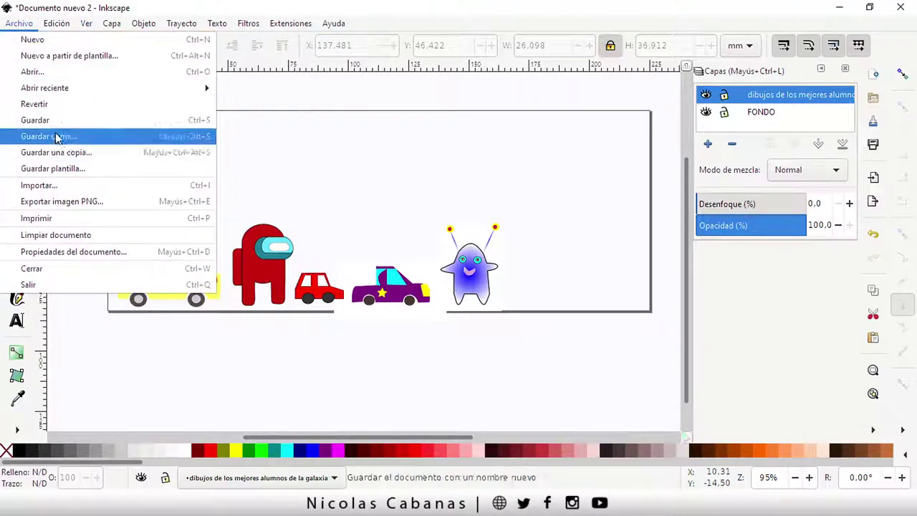
click(57, 121)
text(PORTADA DE FACE NICOTECNIA.svg)
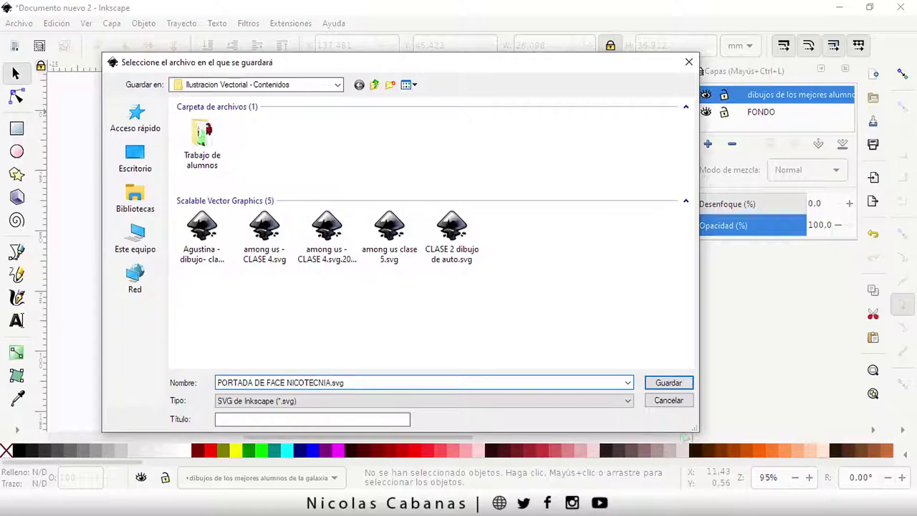
click(670, 383)
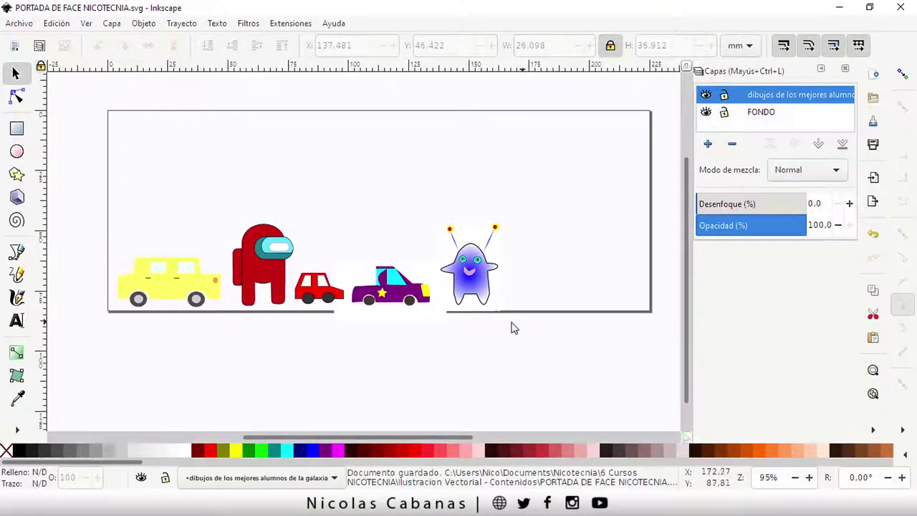
Import 'Gino Leo - dibujo terminado.png' with the default bitmap options
click(19, 23)
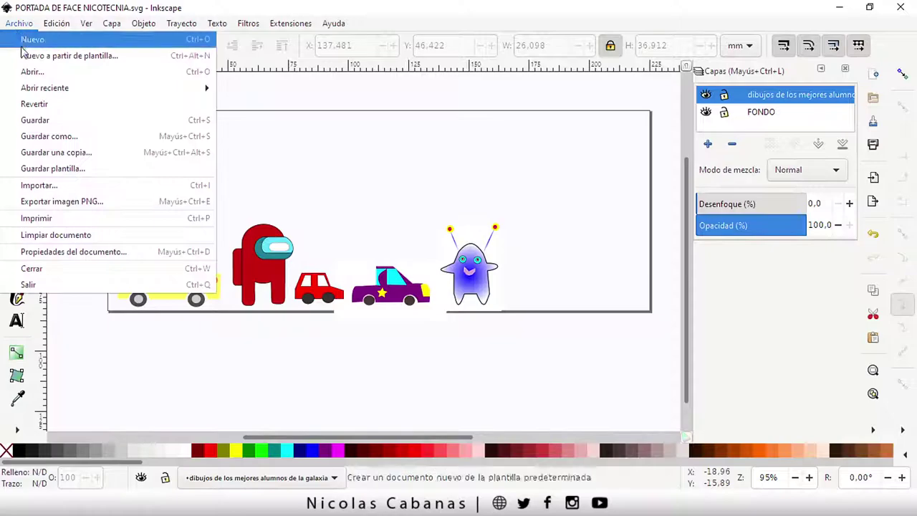
click(72, 190)
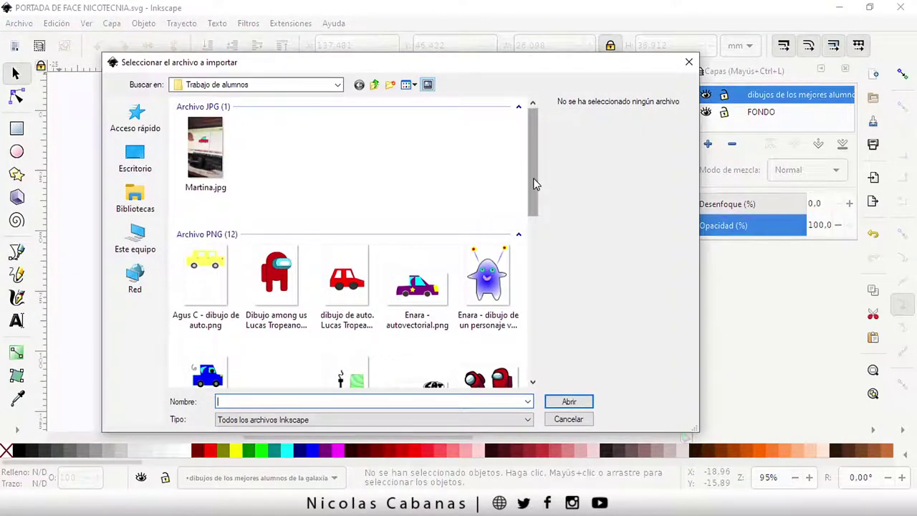
drag(533, 183, 526, 224)
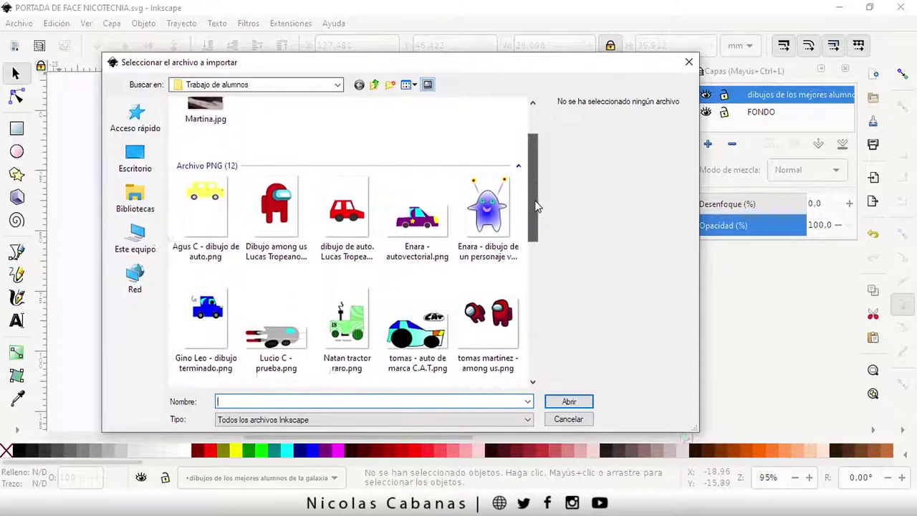
click(217, 276)
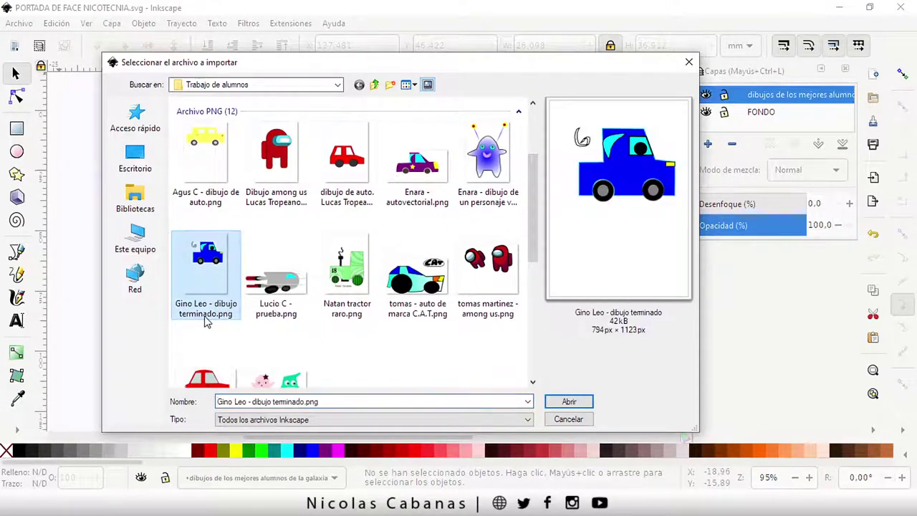
click(569, 403)
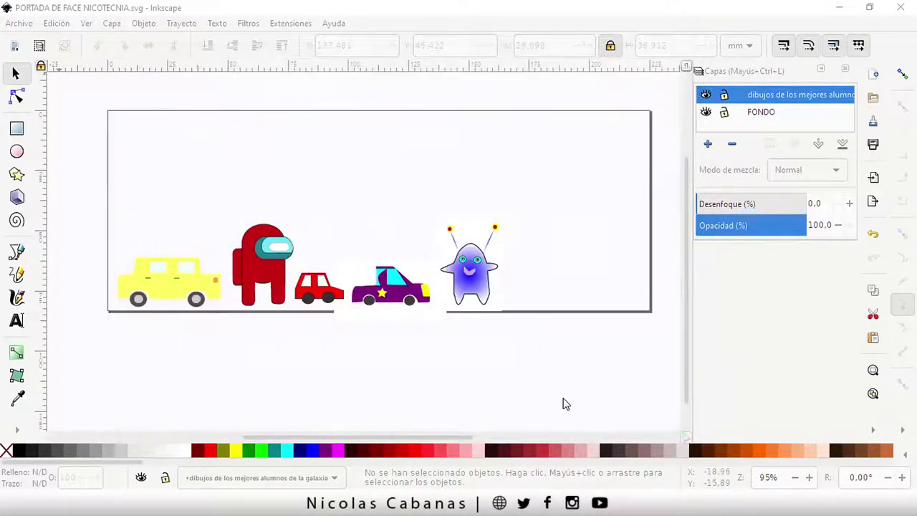
click(549, 336)
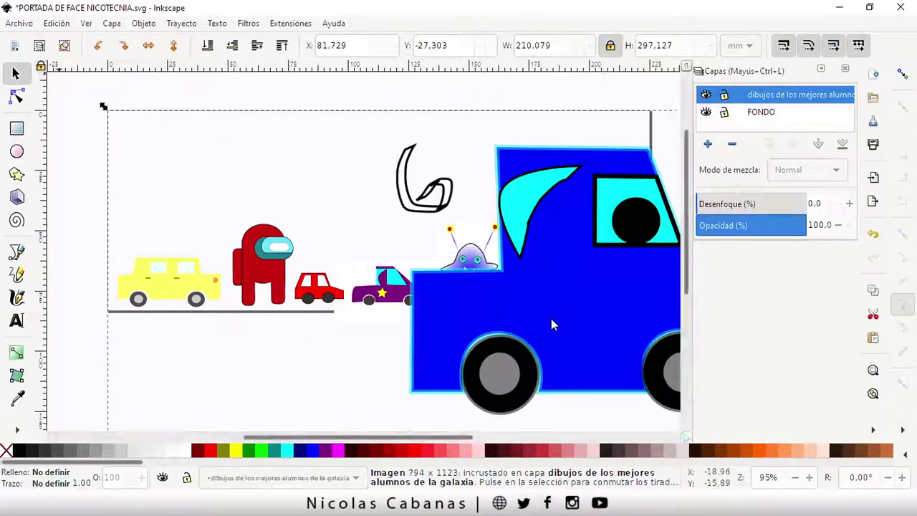
Shrink the blue truck drawing and place it right beside the alien character
drag(352, 400, 290, 349)
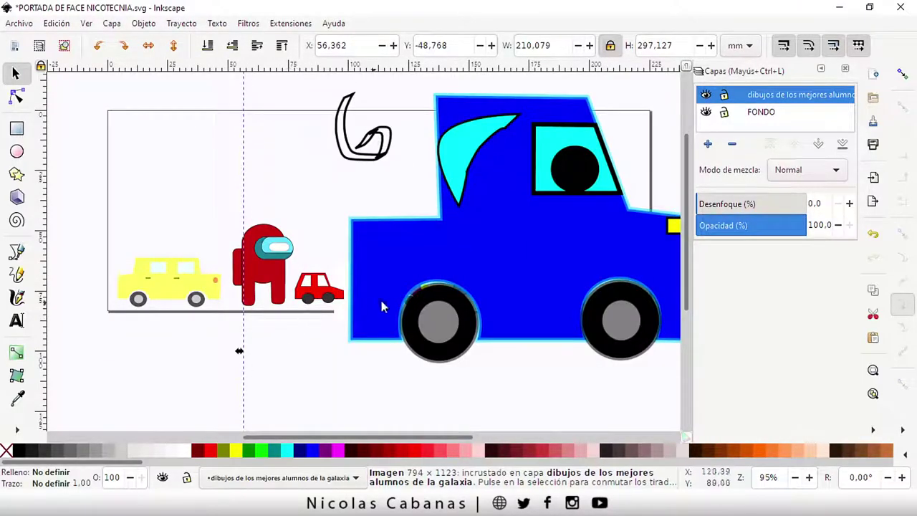
scroll(440, 283, down, 2)
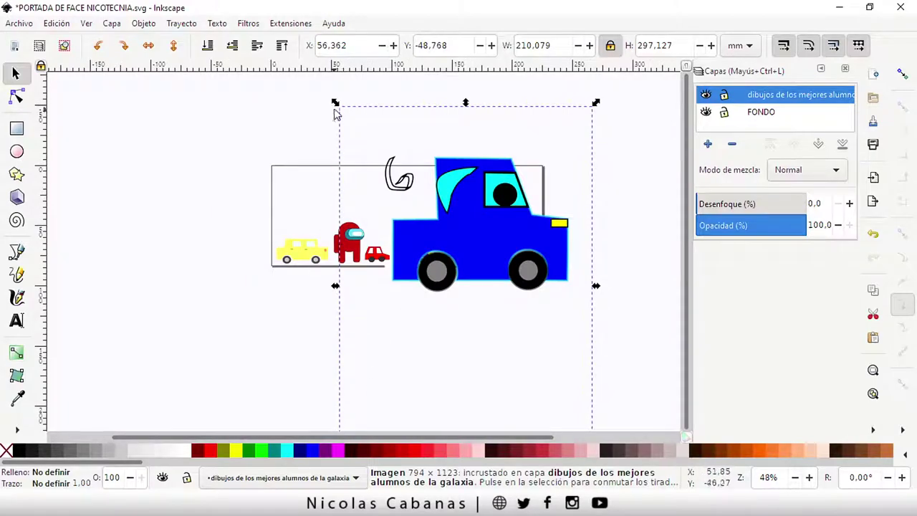
drag(335, 104, 493, 323)
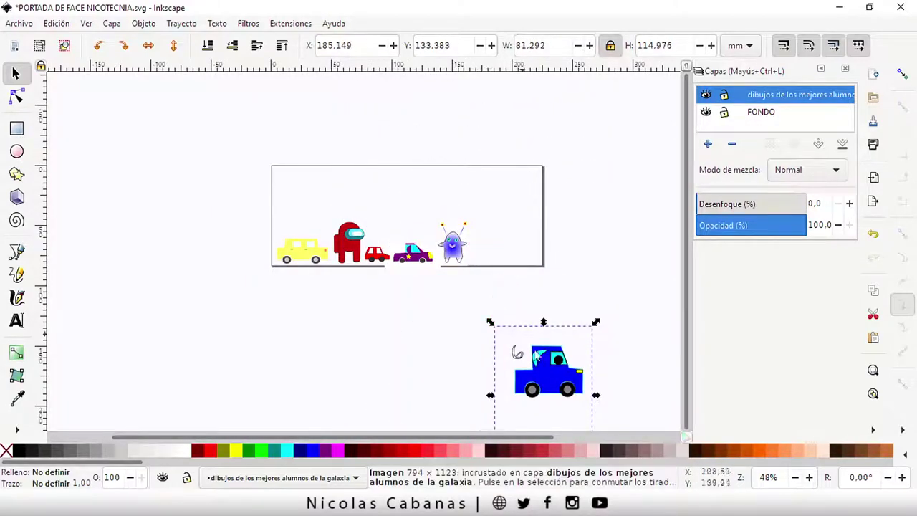
drag(537, 351, 501, 228)
scroll(501, 228, up, 2)
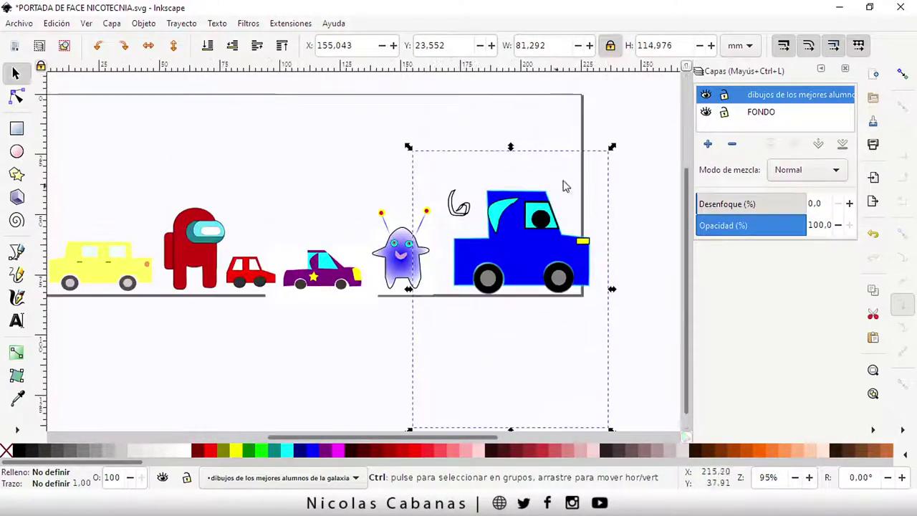
drag(615, 151, 529, 263)
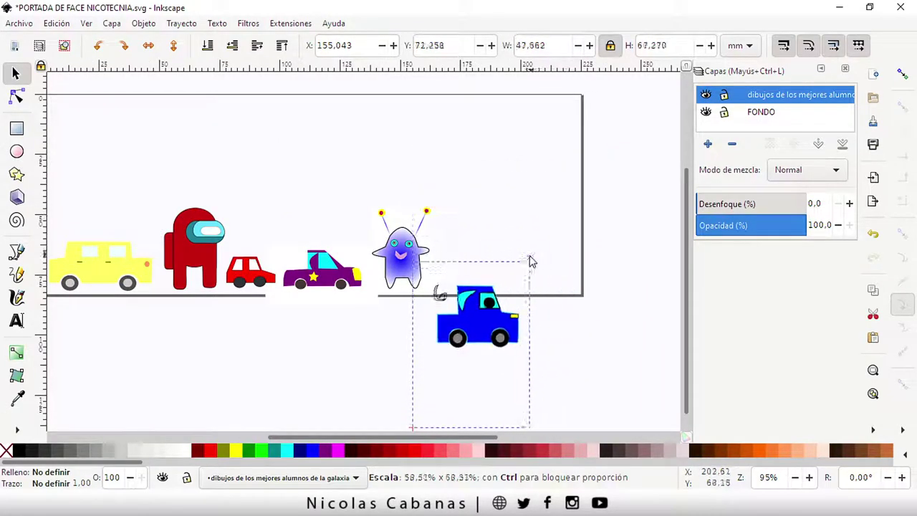
mouse_move(466, 331)
mouse_down()
mouse_move(472, 278)
mouse_move(480, 280)
mouse_up()
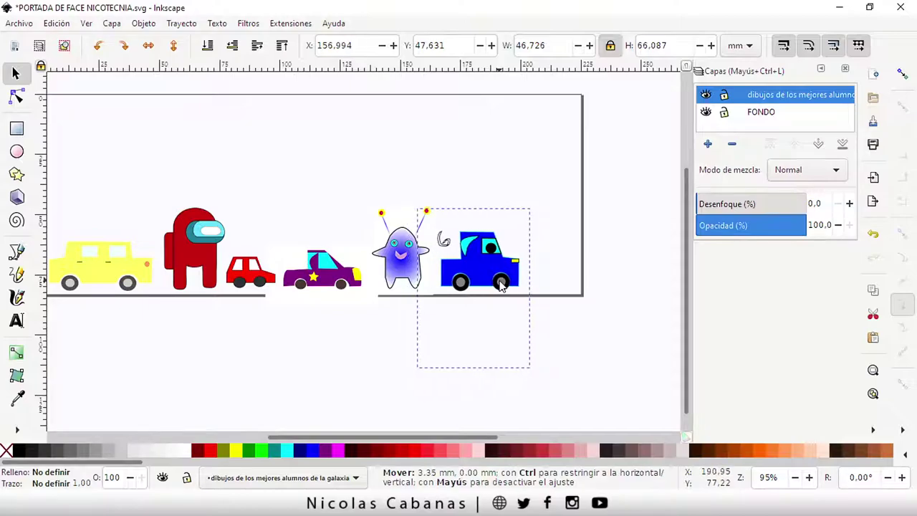
click(559, 303)
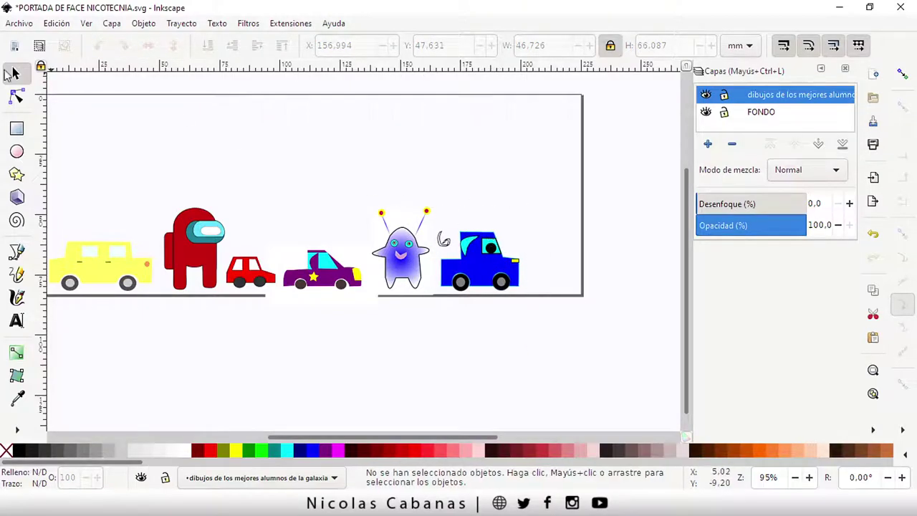
Import the Lucio C spaceship drawing with the default bitmap options
click(19, 24)
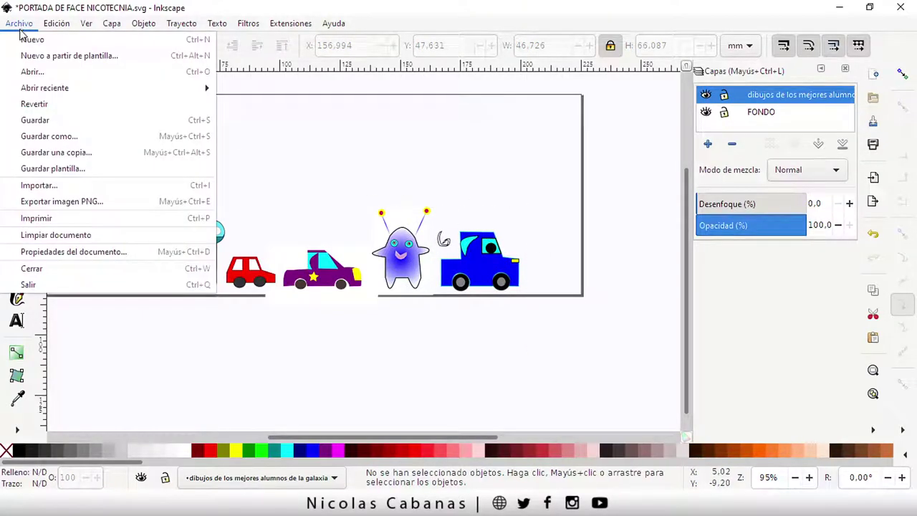
click(48, 184)
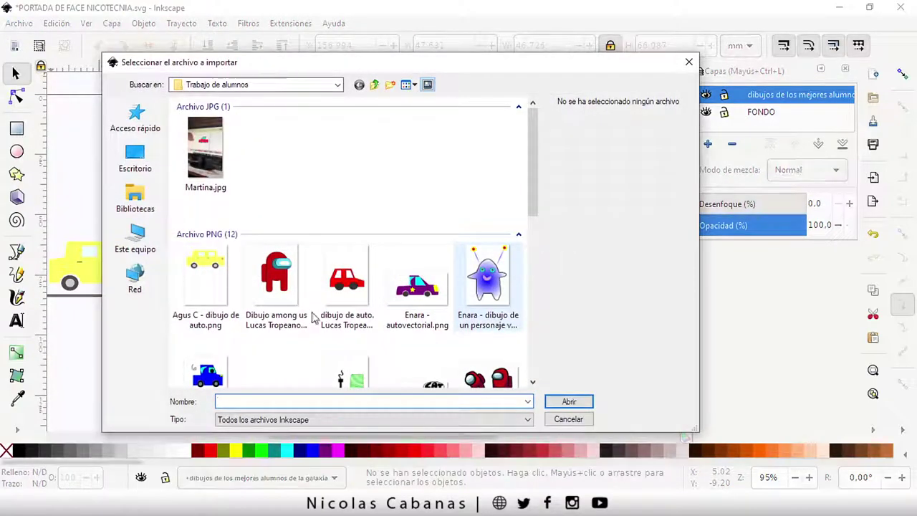
scroll(322, 214, down, 5)
scroll(286, 229, up, 3)
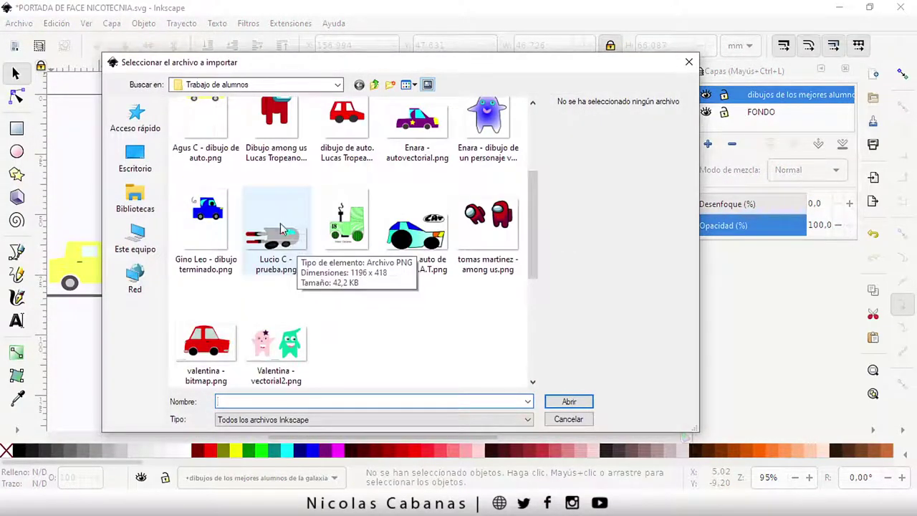
click(282, 229)
click(567, 402)
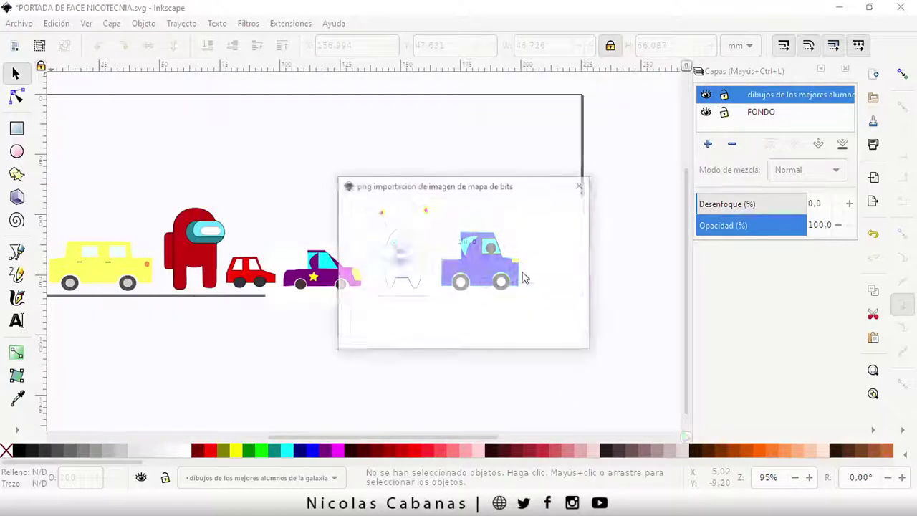
click(548, 338)
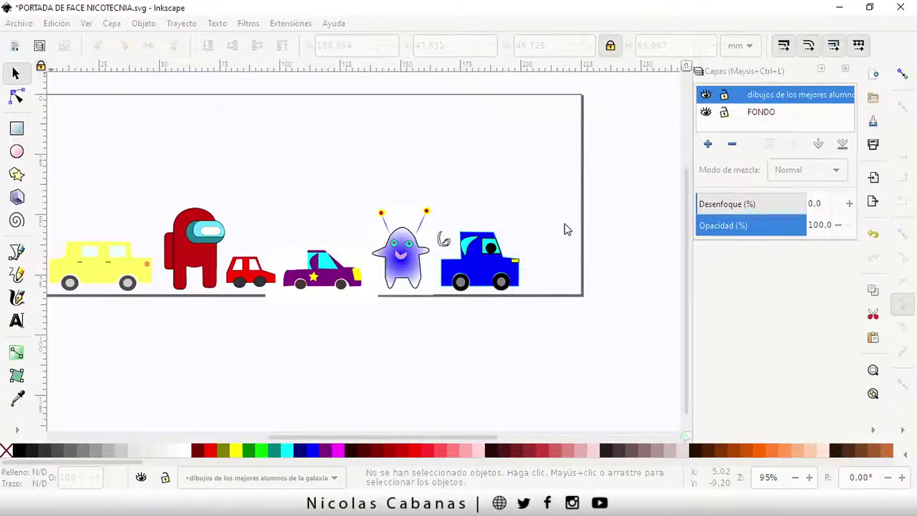
key(ctrl+v)
Shrink the spaceship and move it to the upper right above the blue truck
mouse_move(147, 184)
mouse_down()
mouse_move(392, 283)
mouse_move(430, 275)
mouse_move(129, 131)
mouse_move(404, 199)
mouse_move(417, 221)
mouse_up()
mouse_move(478, 236)
mouse_down()
mouse_move(454, 155)
mouse_move(478, 175)
mouse_up()
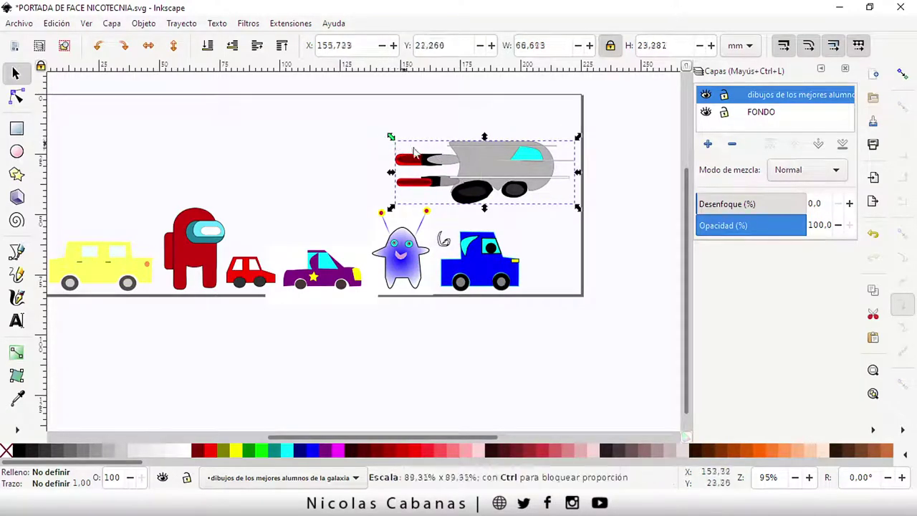
drag(382, 142, 444, 158)
drag(507, 196, 501, 198)
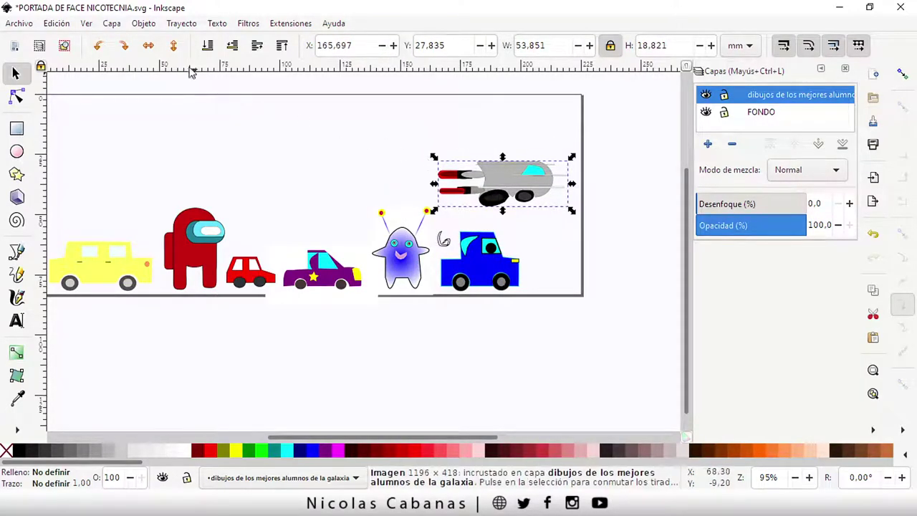
Apply Flip Horizontal to the spaceship twice and deselect it
click(148, 46)
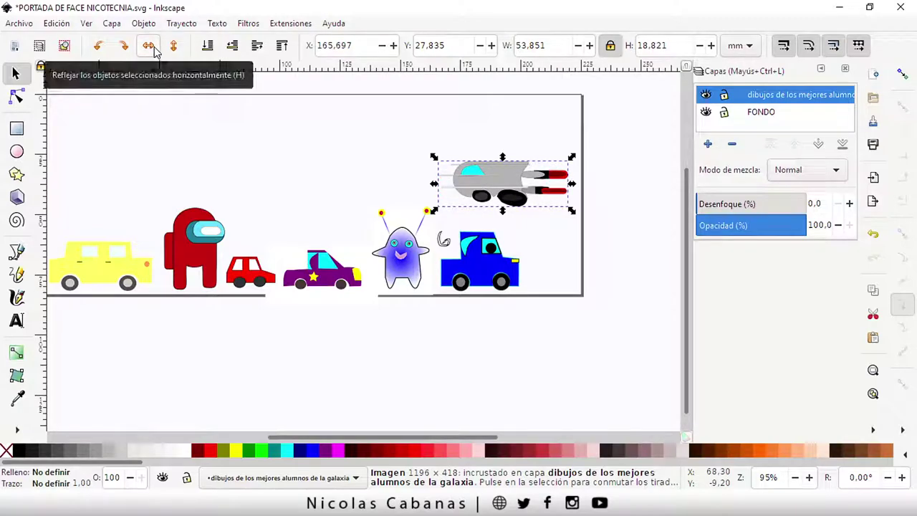
click(149, 46)
click(633, 243)
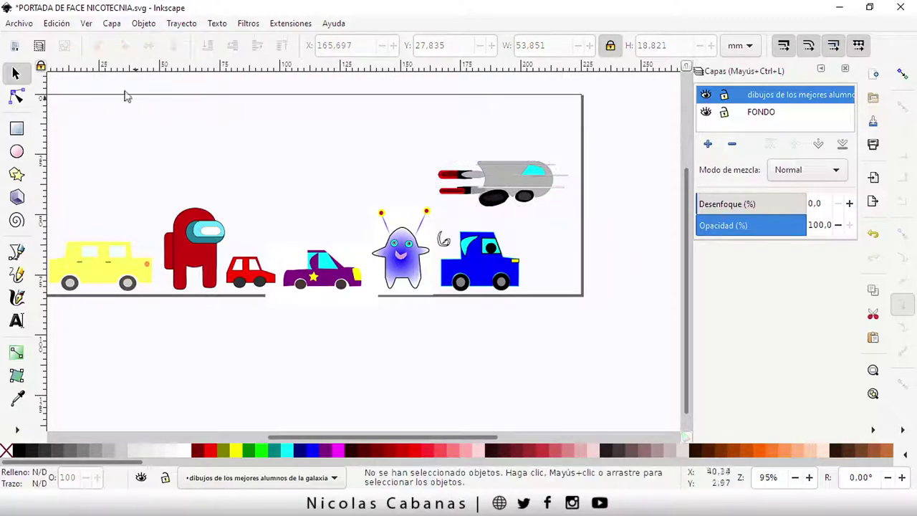
click(20, 24)
Import the green tractor drawing numbered 18 with the default bitmap settings
click(53, 187)
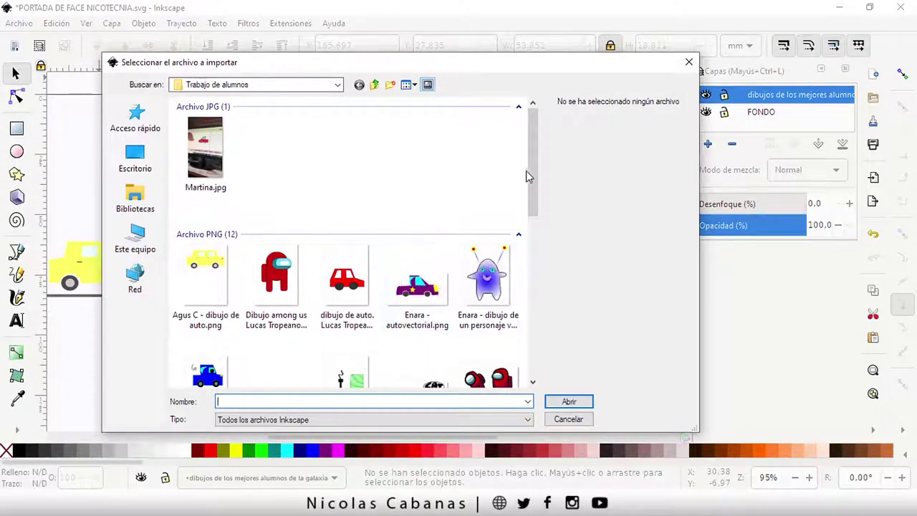
drag(528, 174, 538, 244)
click(346, 240)
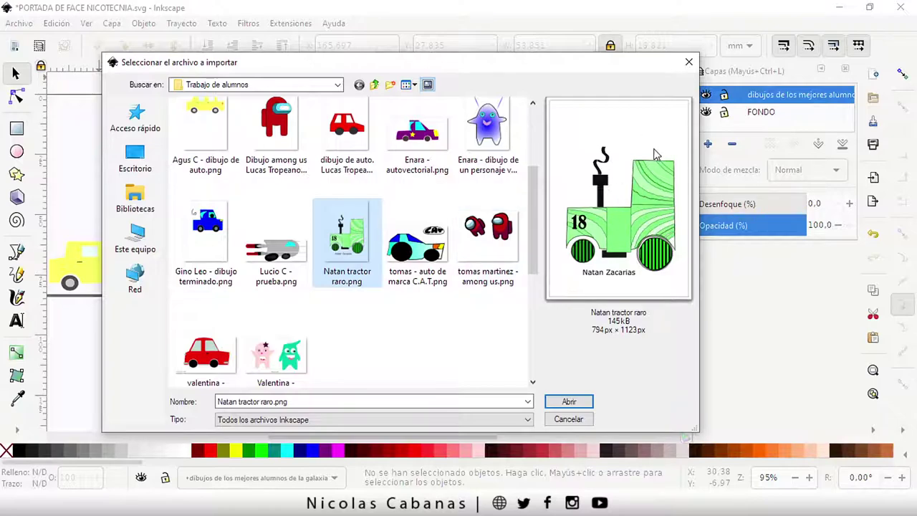
click(555, 403)
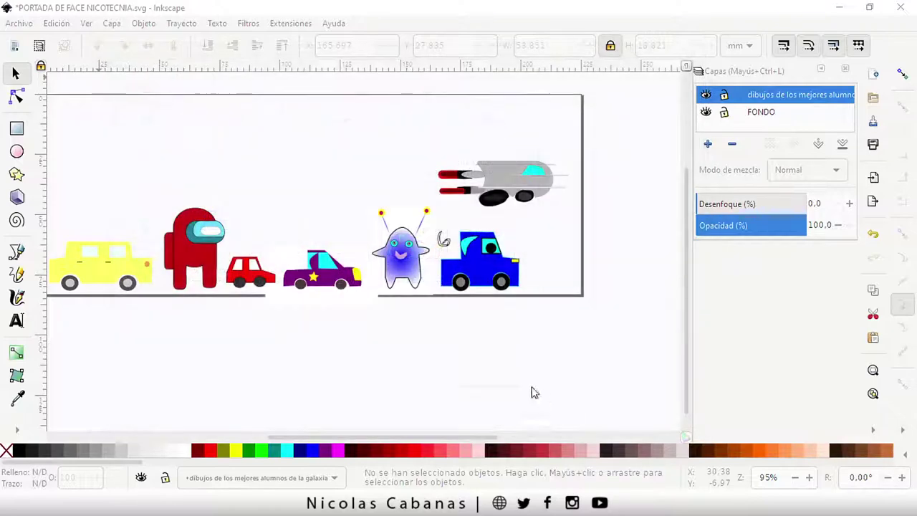
click(560, 343)
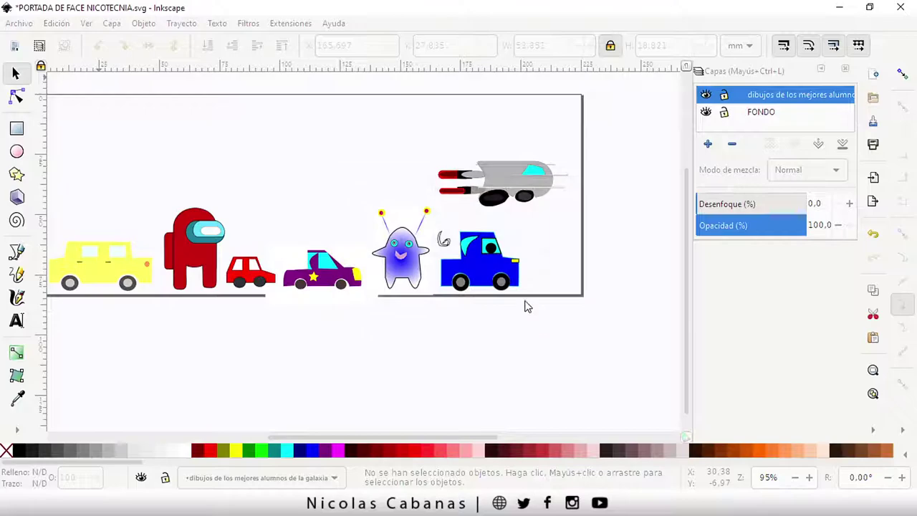
Shrink the tractor to fit and place it beside the spaceship above the monster
mouse_move(507, 323)
mouse_down()
mouse_move(457, 193)
mouse_move(442, 73)
mouse_up()
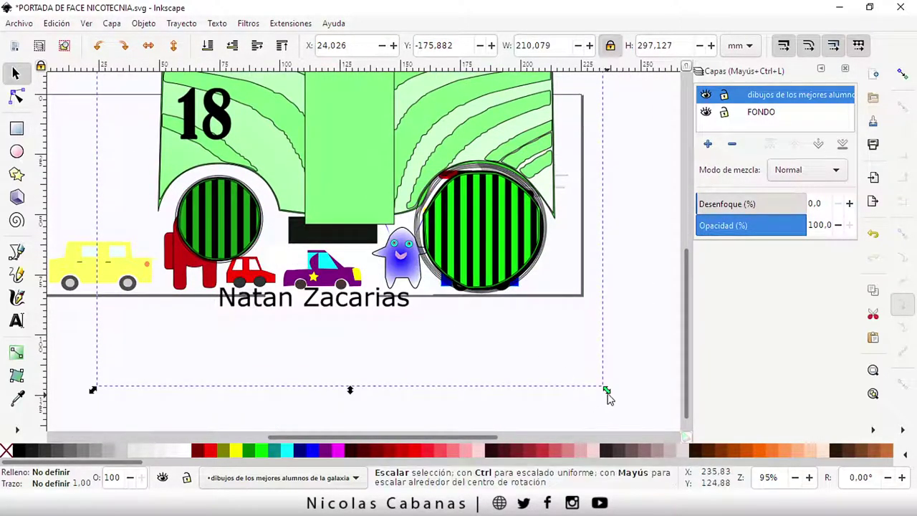
mouse_move(606, 391)
mouse_down()
mouse_move(381, 159)
mouse_move(384, 241)
mouse_up()
scroll(381, 159, up, 4)
drag(325, 115, 379, 233)
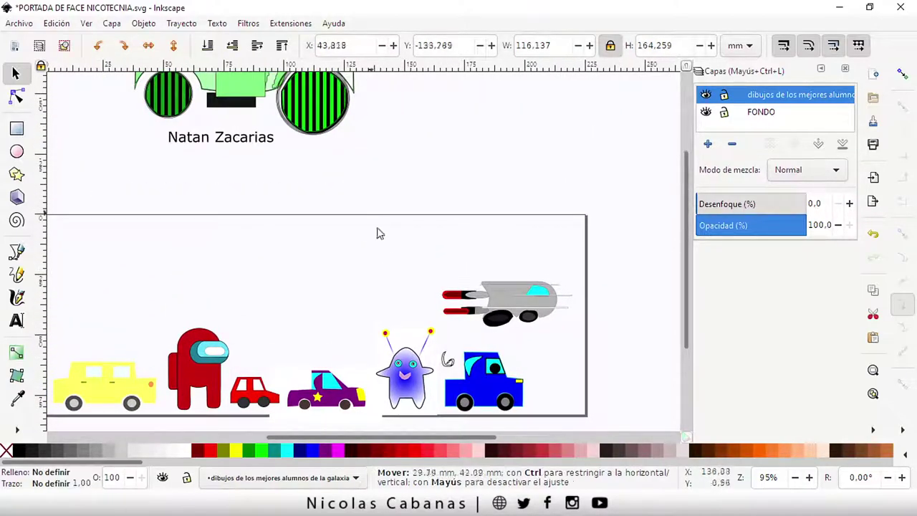
drag(408, 286, 361, 205)
drag(313, 156, 396, 310)
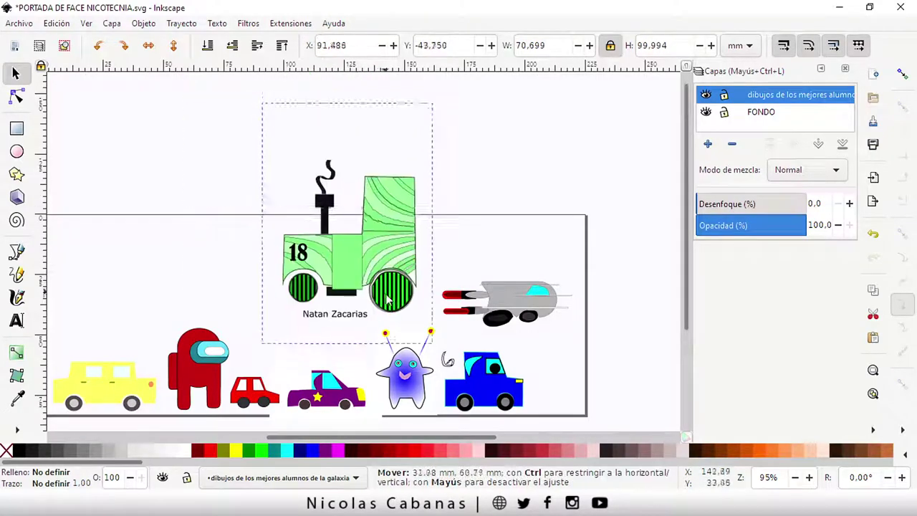
drag(443, 363, 377, 274)
drag(338, 227, 410, 280)
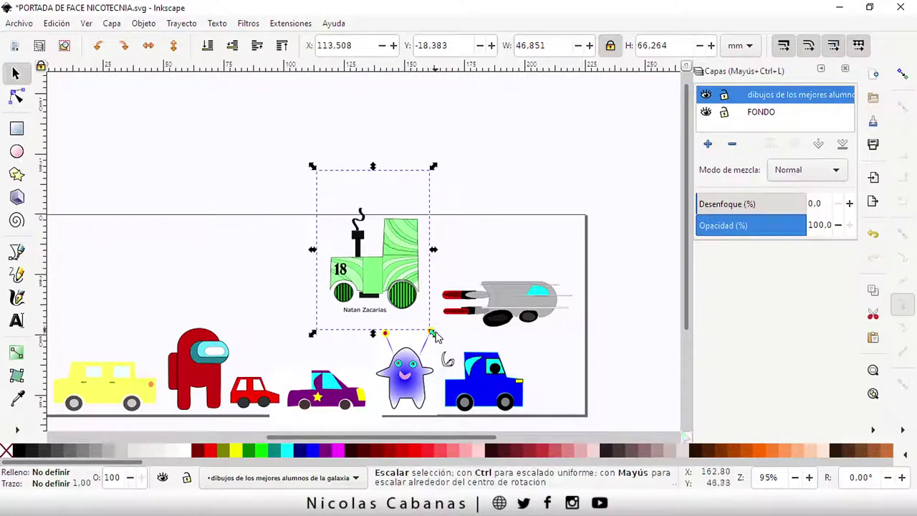
drag(435, 335, 407, 295)
mouse_move(382, 255)
mouse_down()
mouse_move(401, 288)
mouse_move(421, 298)
mouse_up()
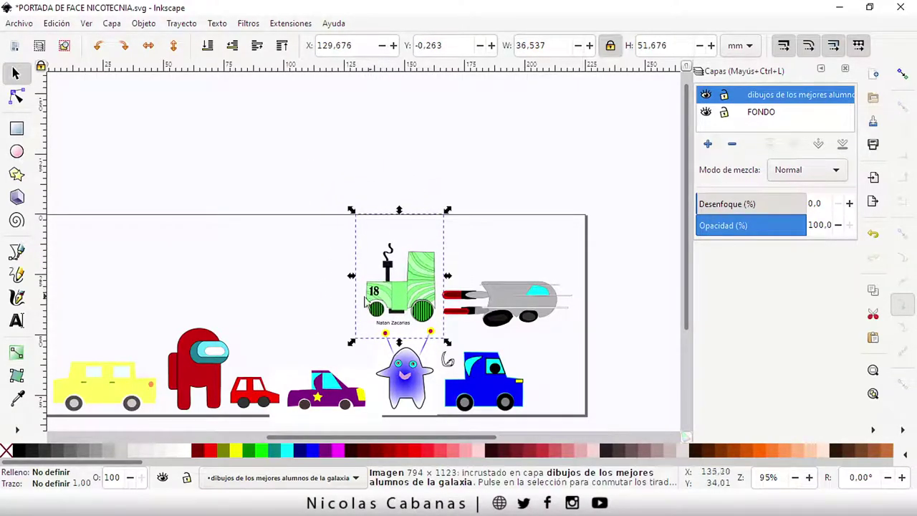
click(332, 303)
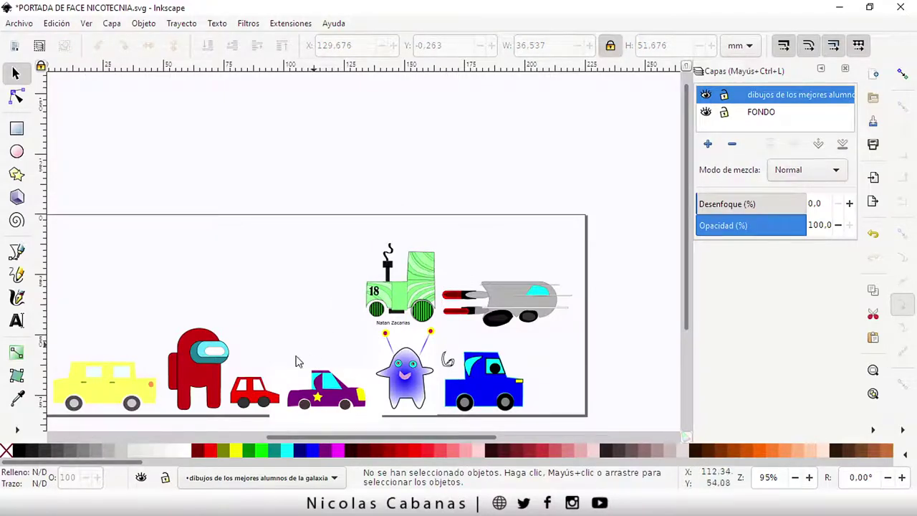
Import the cyan CAT car drawing, shrink it and place it left of the tractor
click(19, 23)
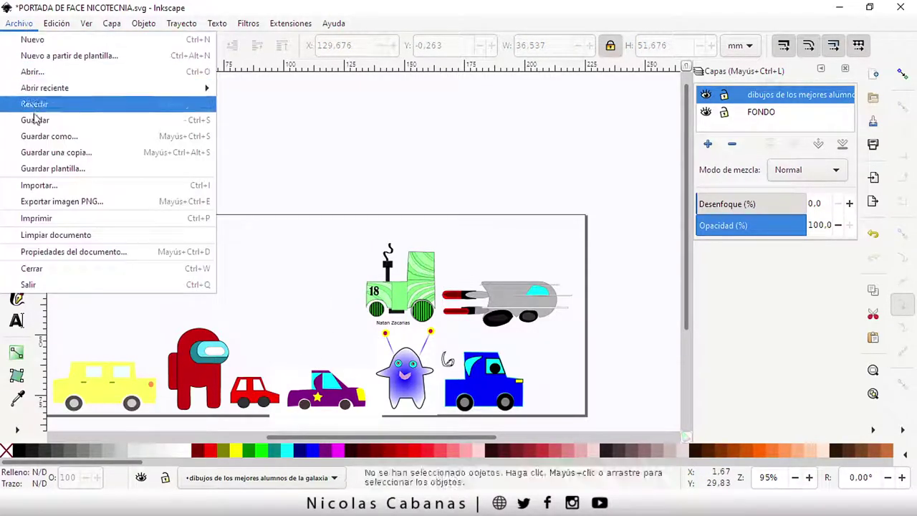
click(57, 192)
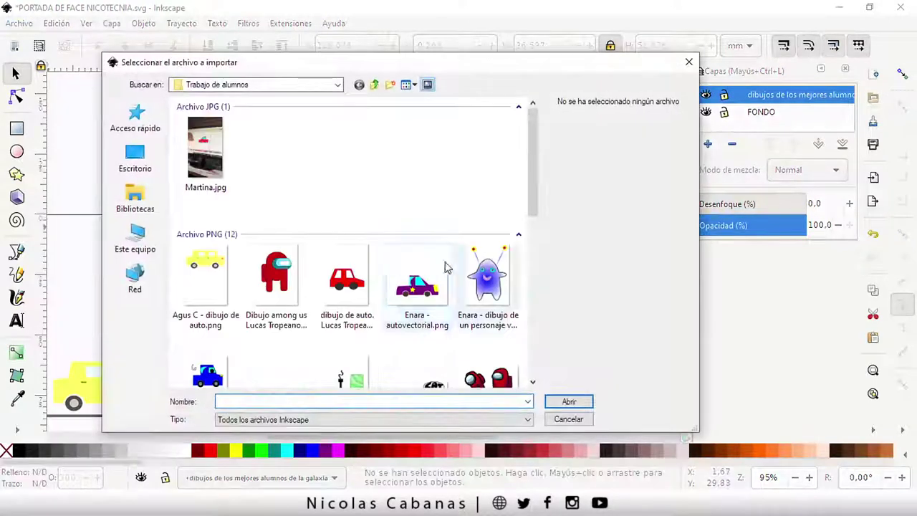
scroll(447, 266, down, 3)
scroll(446, 265, down, 3)
scroll(437, 266, up, 3)
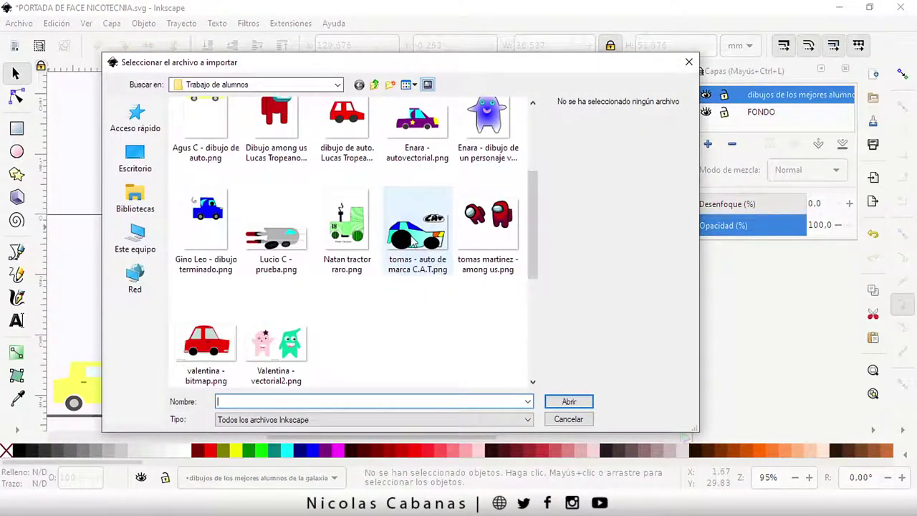
click(412, 242)
click(569, 402)
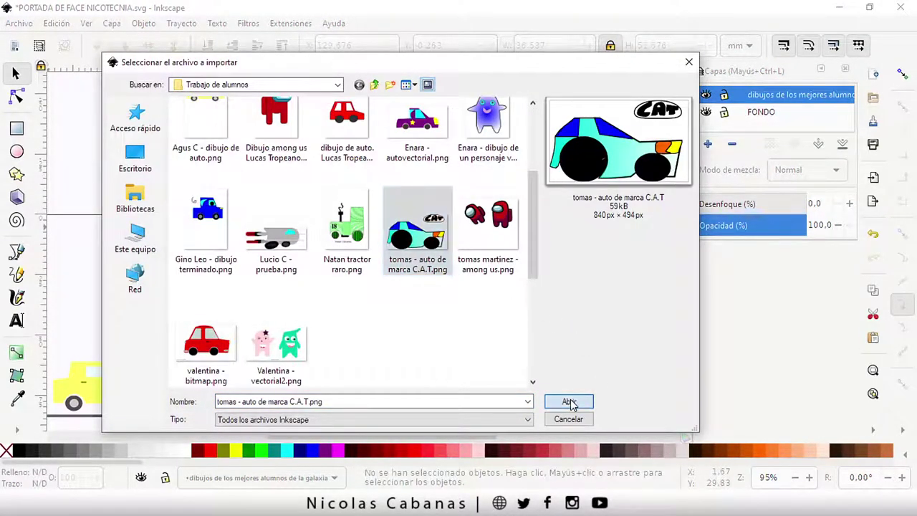
click(563, 335)
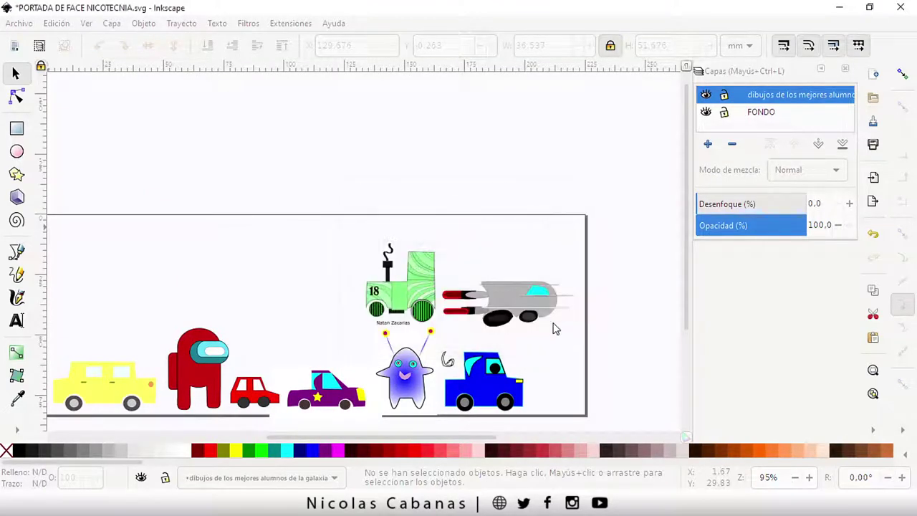
mouse_move(248, 150)
mouse_down()
mouse_move(459, 275)
mouse_move(220, 126)
mouse_move(426, 244)
mouse_move(281, 279)
mouse_up()
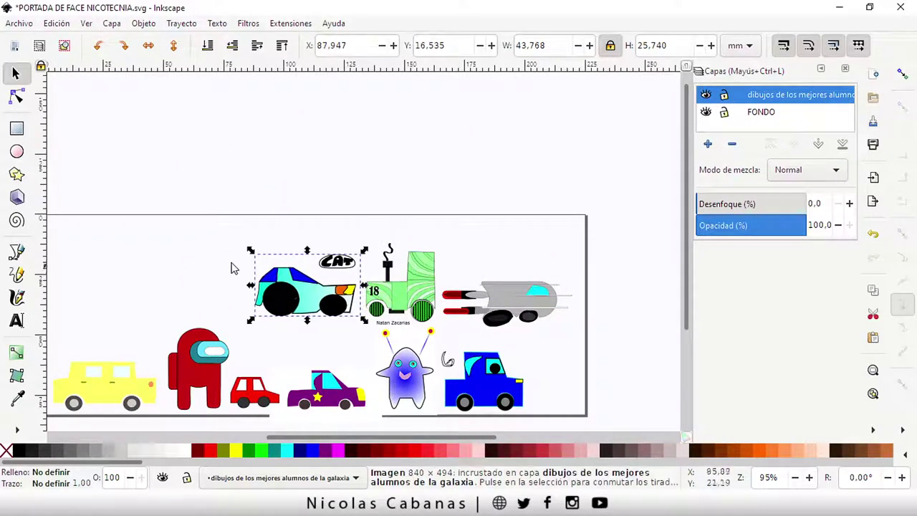
key(Escape)
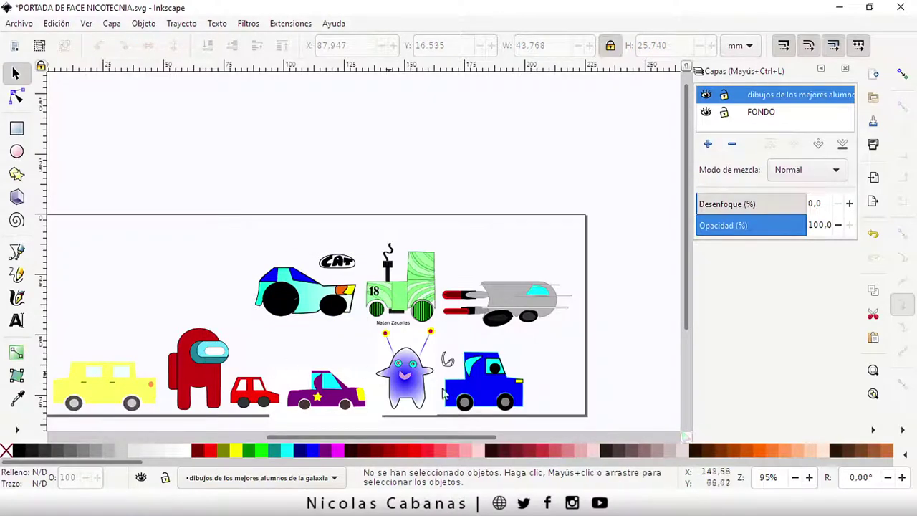
Spread the blue truck, monster and purple car further right along the bottom row
drag(442, 393, 481, 394)
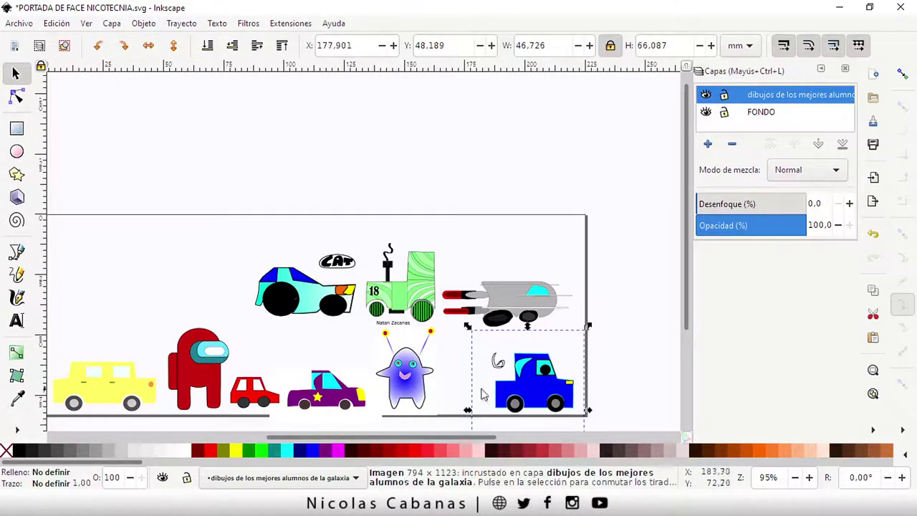
drag(423, 393, 472, 394)
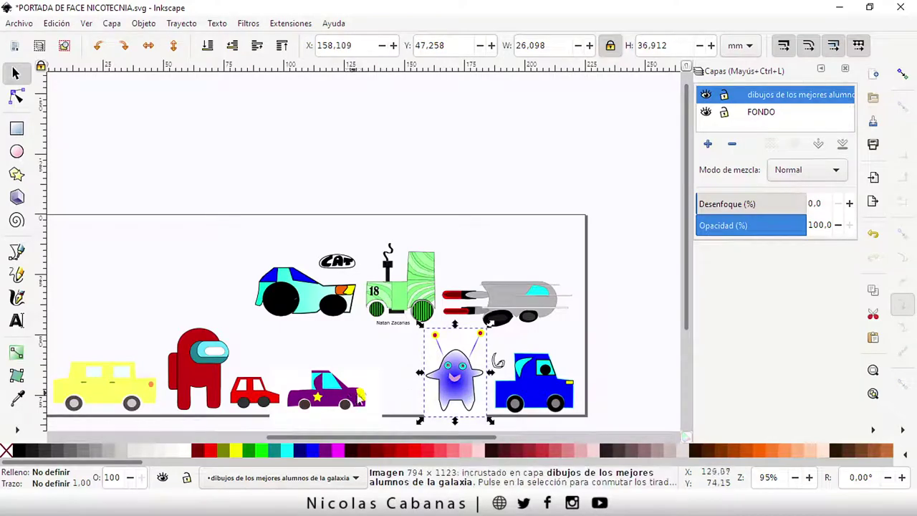
mouse_move(363, 399)
mouse_down()
mouse_move(407, 399)
mouse_move(353, 399)
mouse_up()
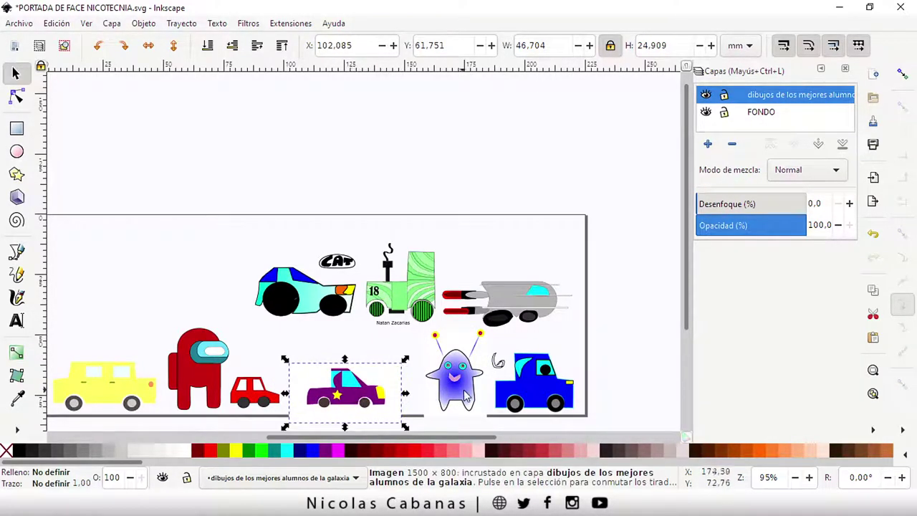
mouse_move(464, 394)
mouse_down()
mouse_move(446, 401)
mouse_move(455, 400)
mouse_up()
click(620, 351)
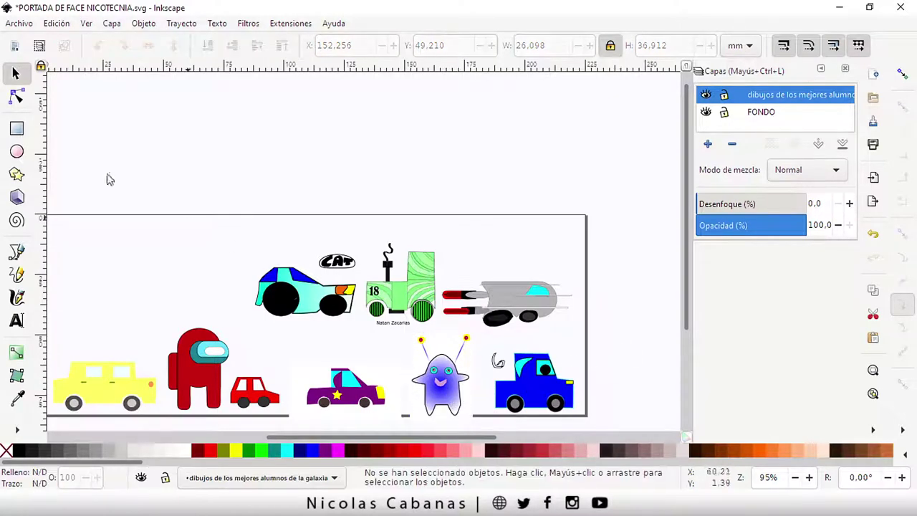
Import the red among-us crewmates PNG with the default bitmap options
click(19, 23)
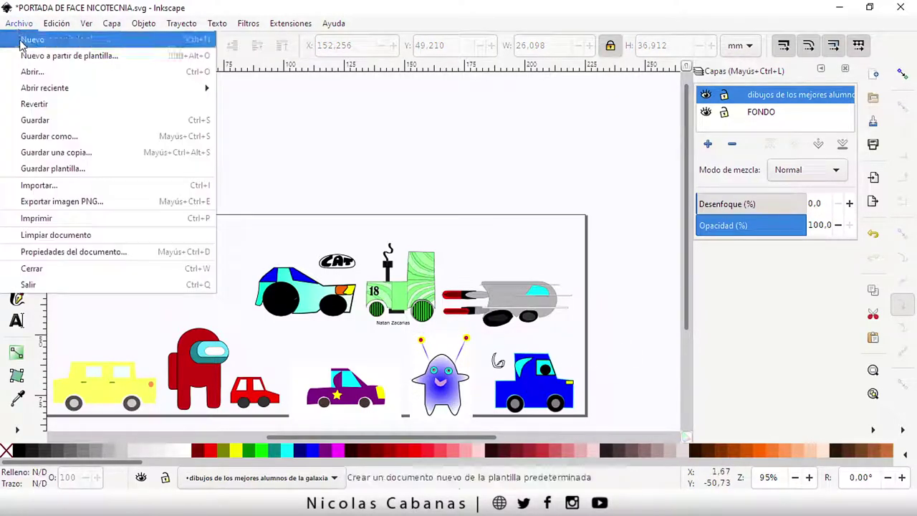
click(61, 187)
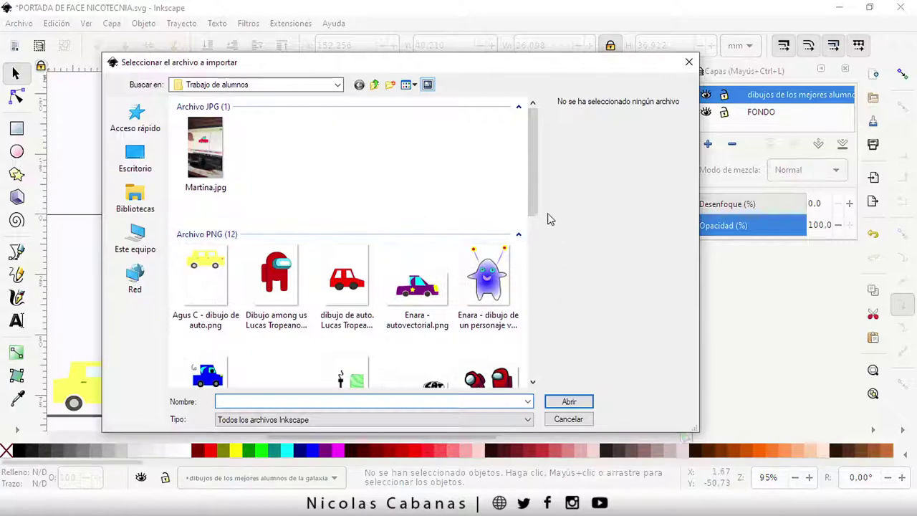
scroll(543, 211, down, 2)
scroll(530, 222, down, 2)
click(484, 285)
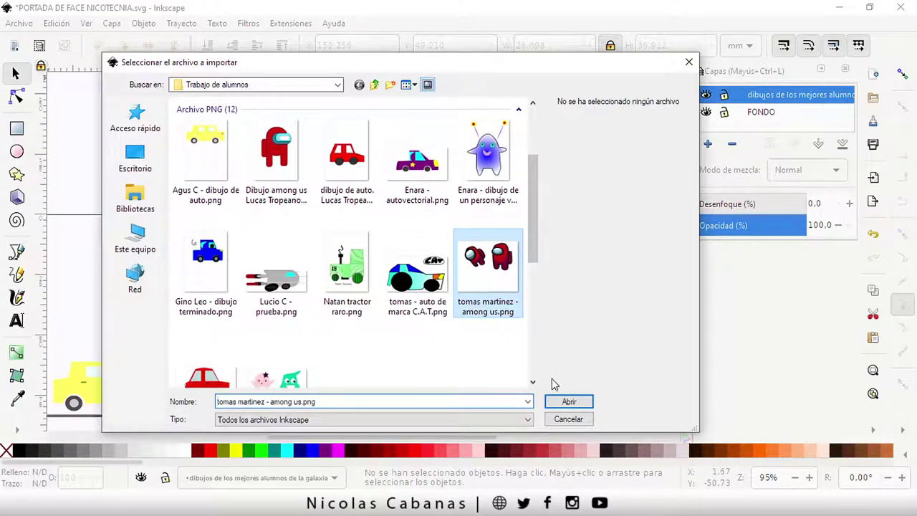
click(566, 402)
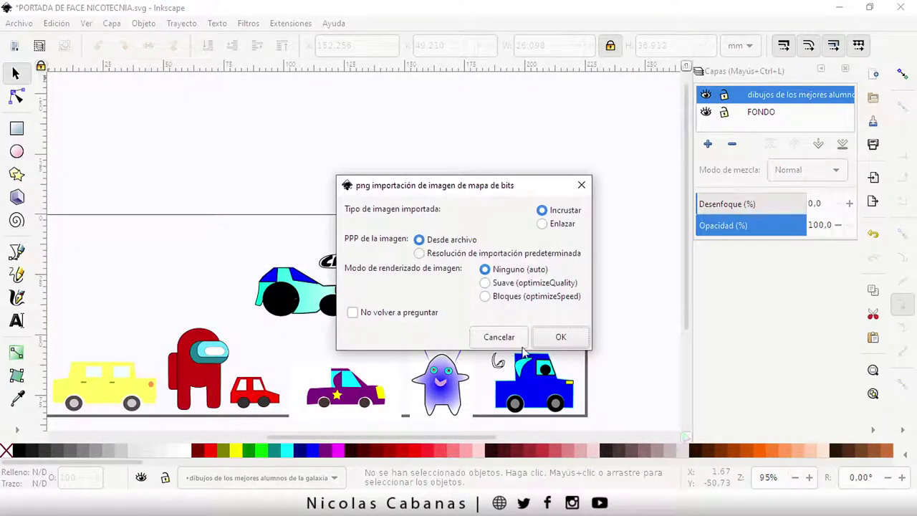
click(569, 337)
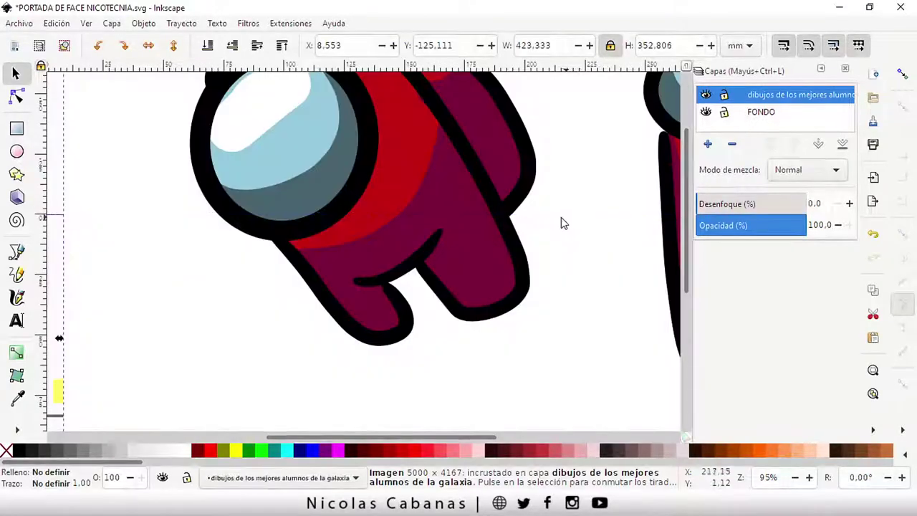
scroll(473, 217, down, 3)
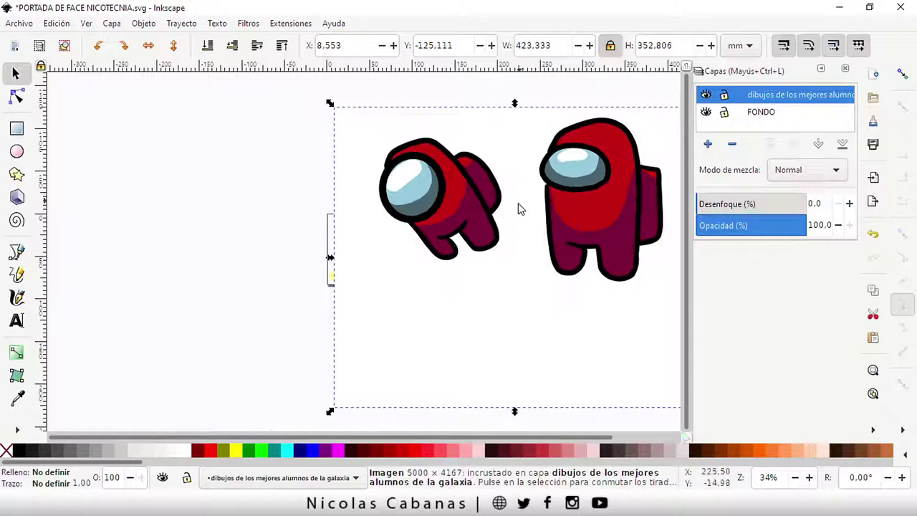
key(Escape)
Import the two-crewmate drawing again, embedding it in the cover
click(20, 23)
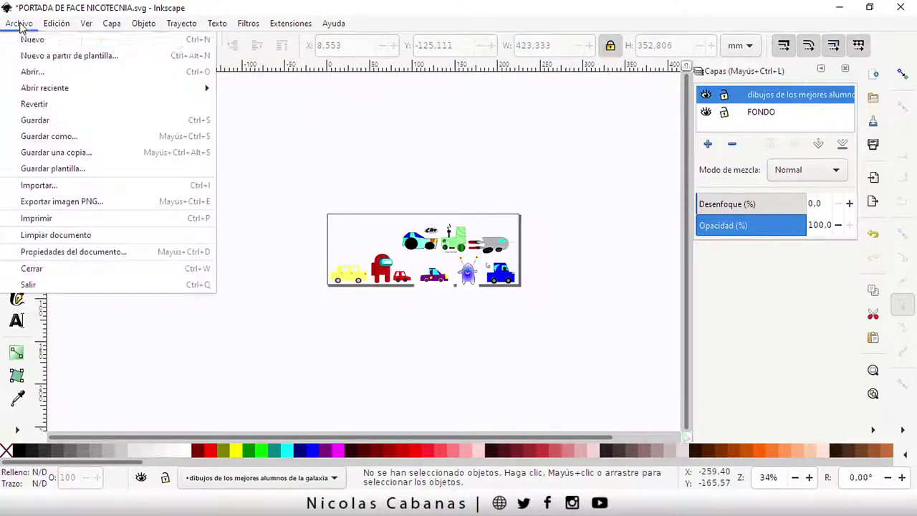
click(78, 186)
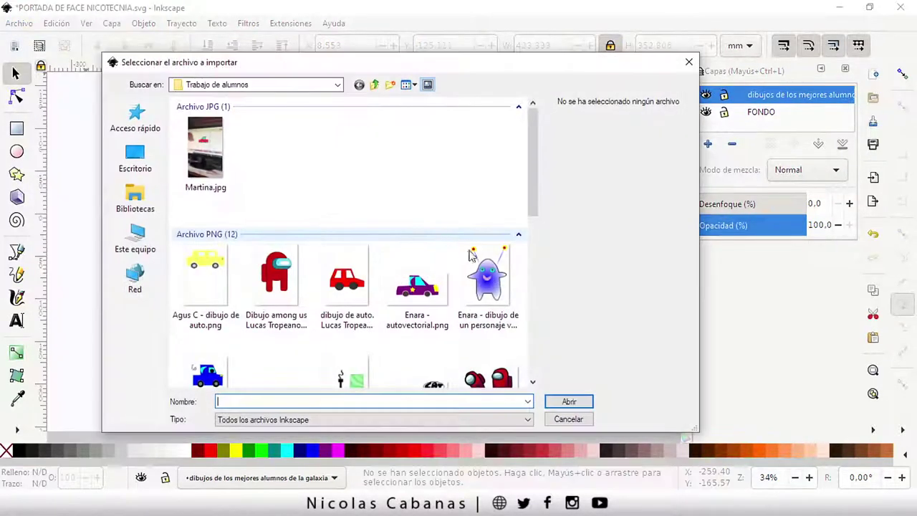
drag(532, 180, 534, 225)
click(501, 289)
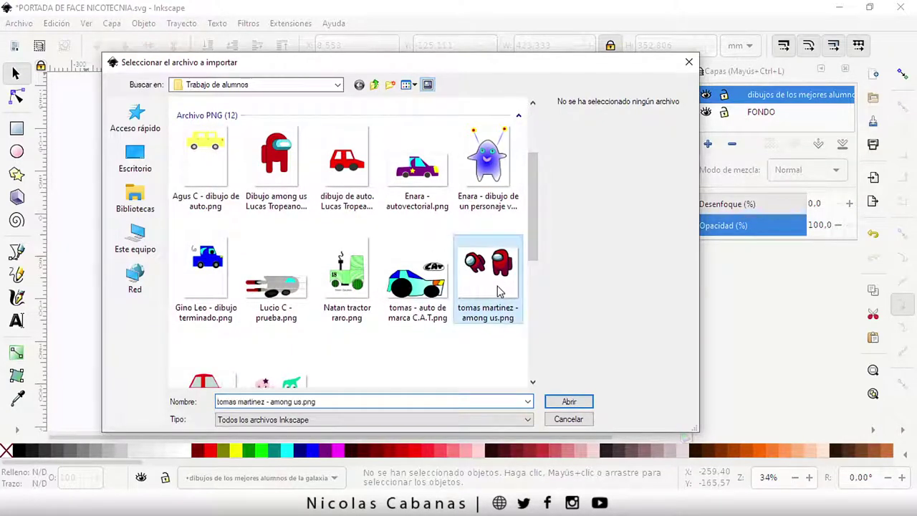
click(573, 402)
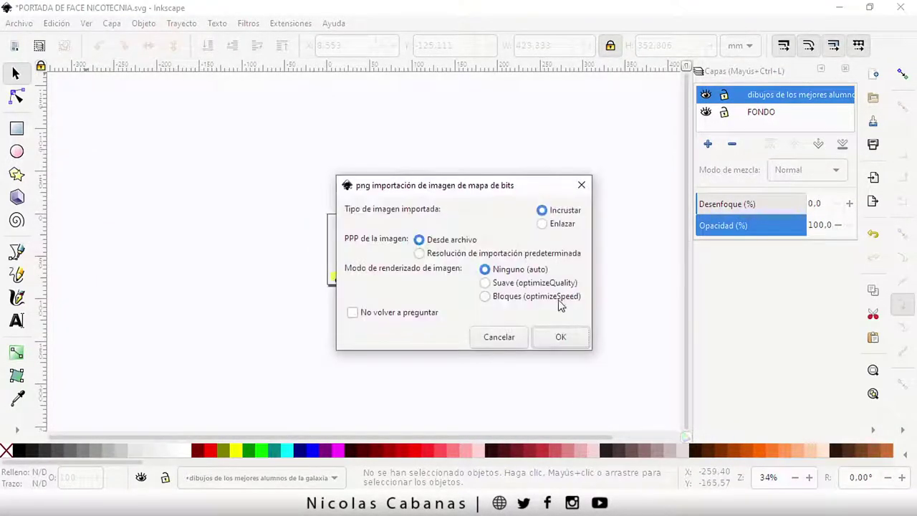
click(558, 338)
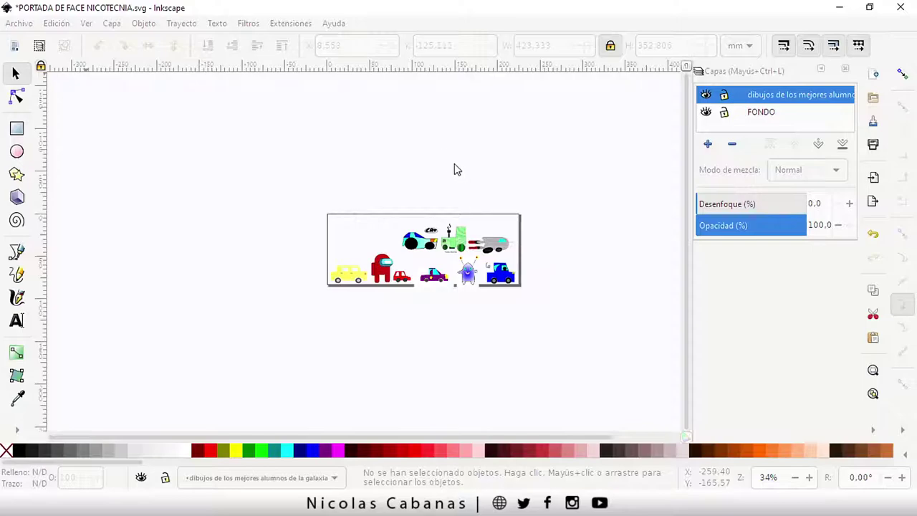
ctrl+scroll(546, 218, down, 1)
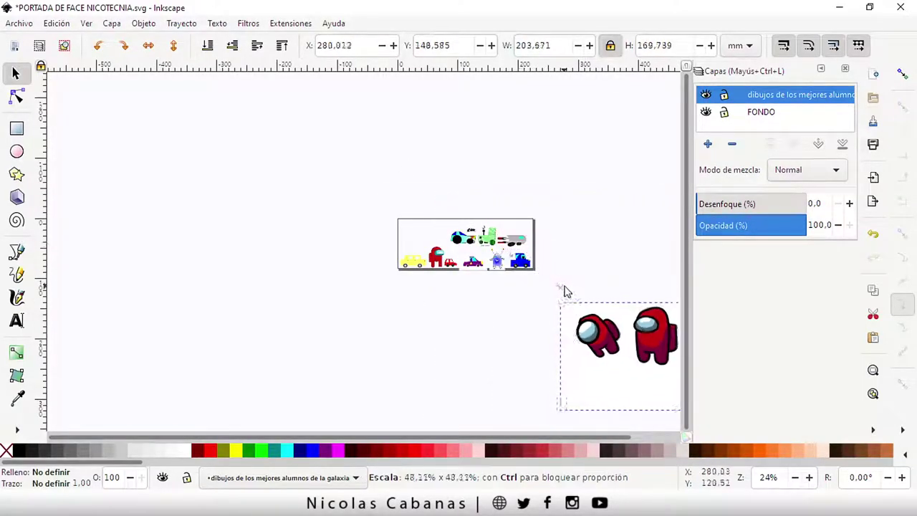
Shrink the crewmate picture to about 57×48 mm in the banner's top-right corner
drag(433, 198, 561, 308)
drag(563, 340, 447, 258)
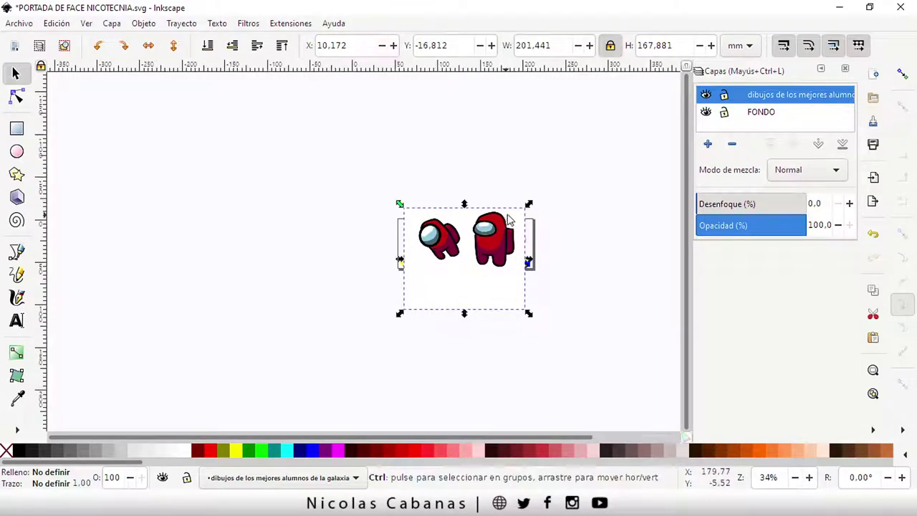
ctrl+scroll(533, 208, up, 2)
drag(544, 204, 390, 322)
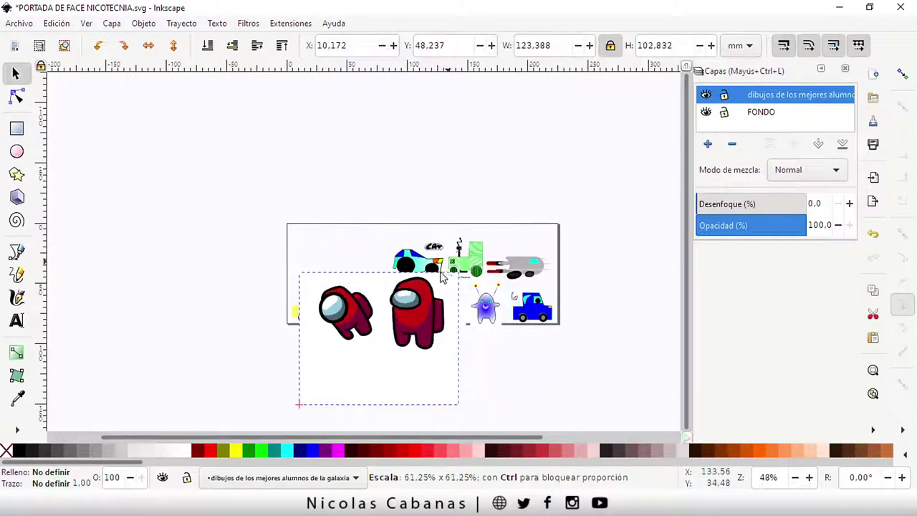
drag(333, 364, 554, 231)
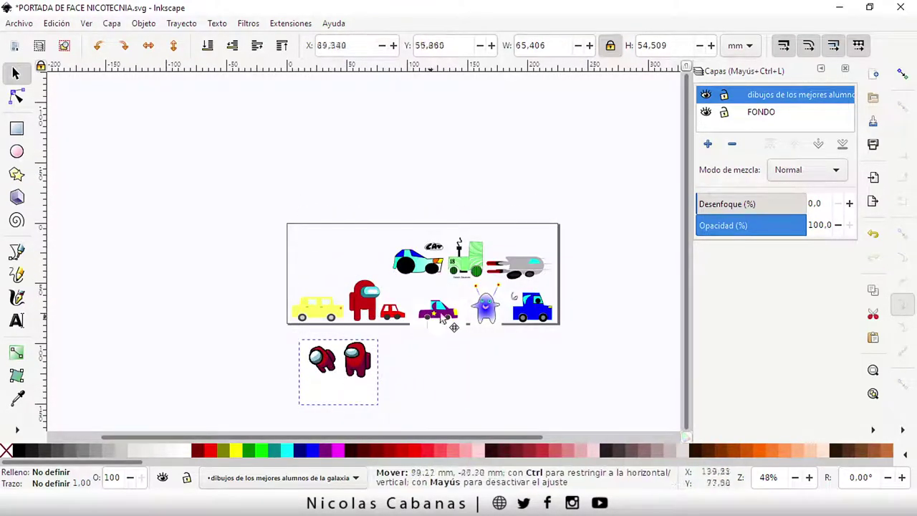
scroll(555, 235, up, 2)
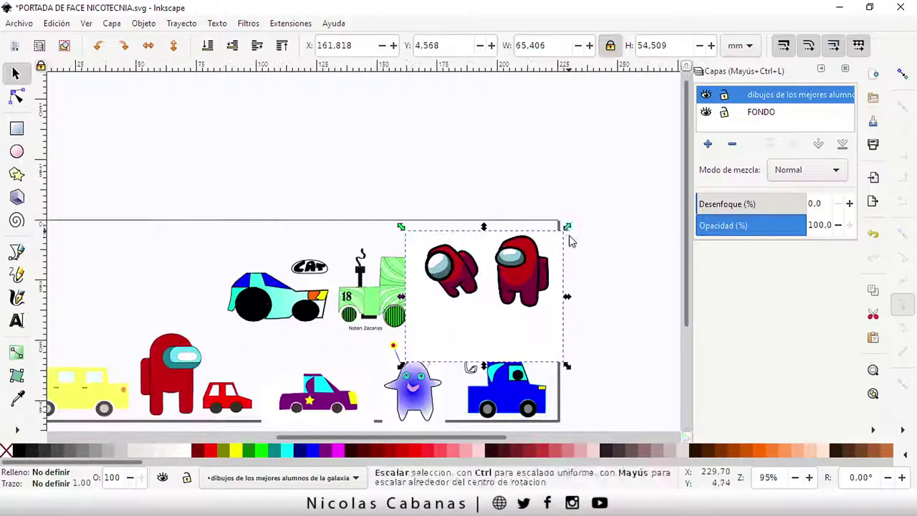
scroll(565, 240, up, 1)
drag(566, 234, 534, 250)
drag(497, 279, 502, 251)
Lower the crewmate picture to the bottom and nudge the grey rocket car slightly down-right
scroll(491, 268, down, 1)
scroll(440, 330, down, 1)
scroll(451, 308, down, 2)
scroll(458, 298, left, 1)
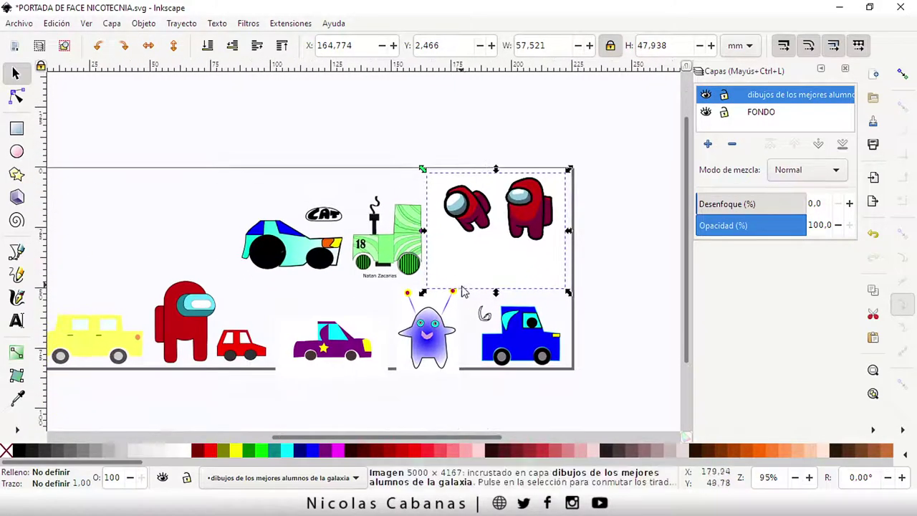
click(232, 46)
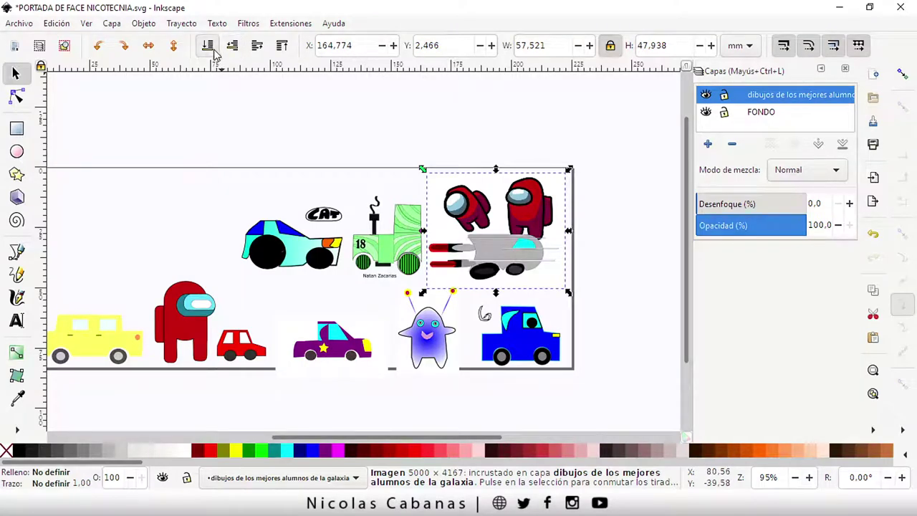
drag(507, 267, 513, 272)
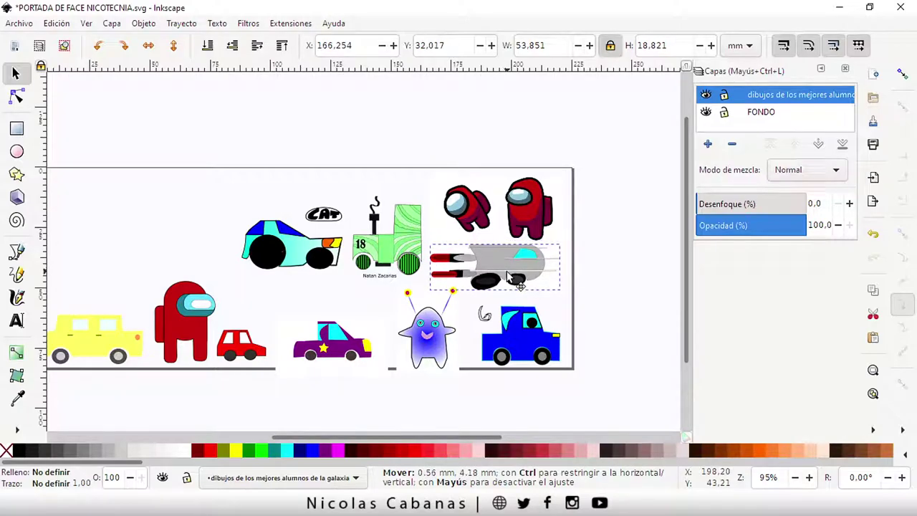
click(351, 153)
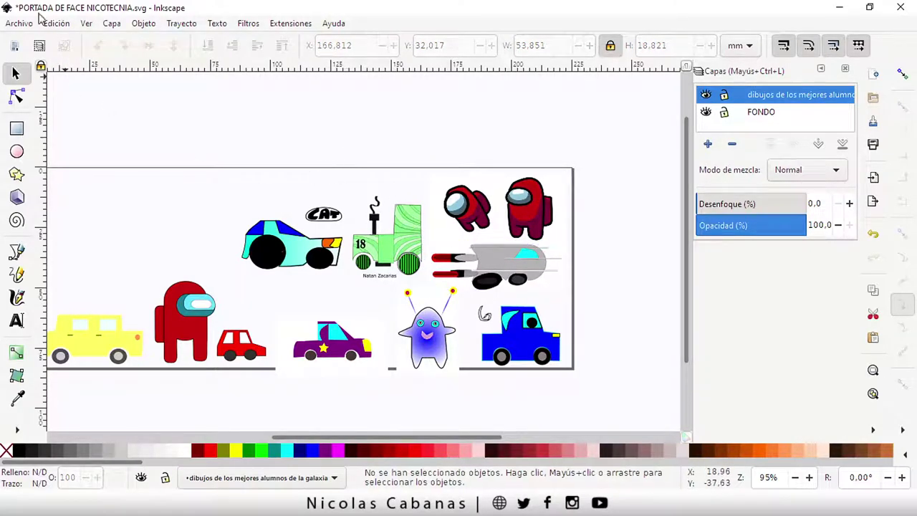
Import the red car drawing PNG as an embedded image
click(20, 23)
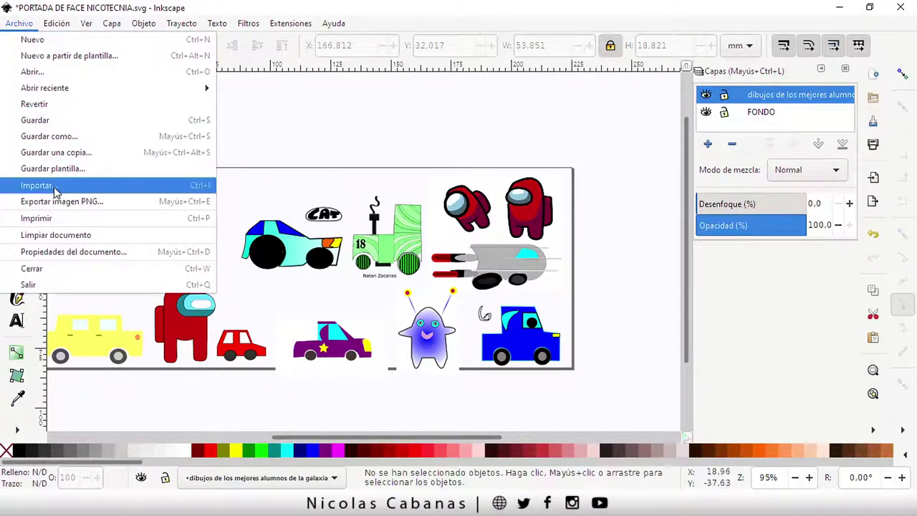
click(140, 183)
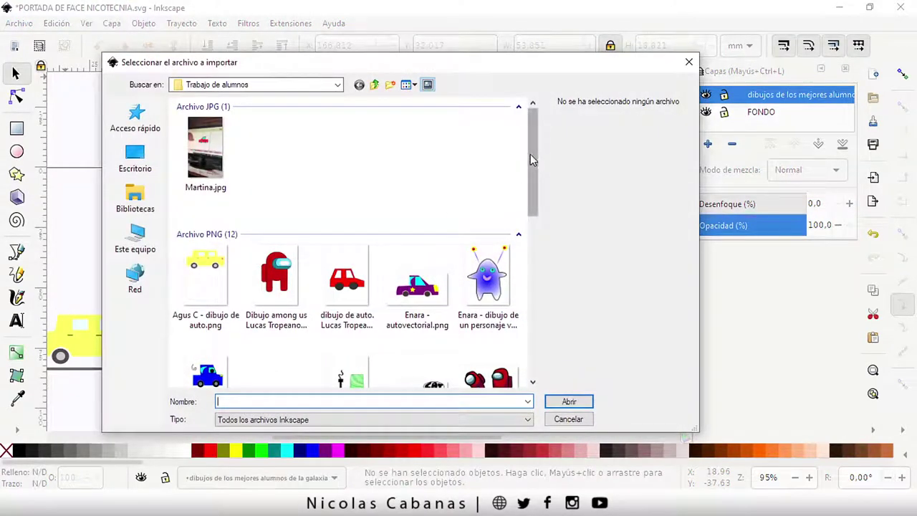
drag(532, 159, 531, 237)
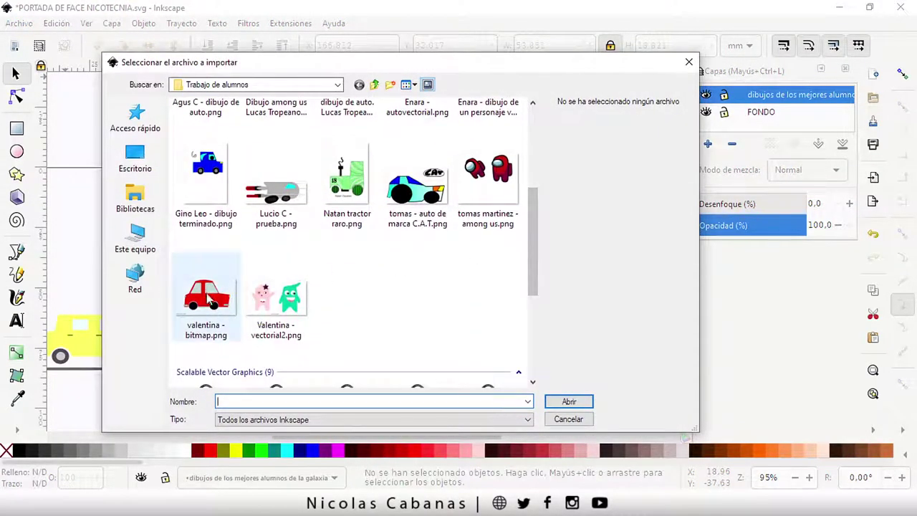
click(208, 297)
click(568, 401)
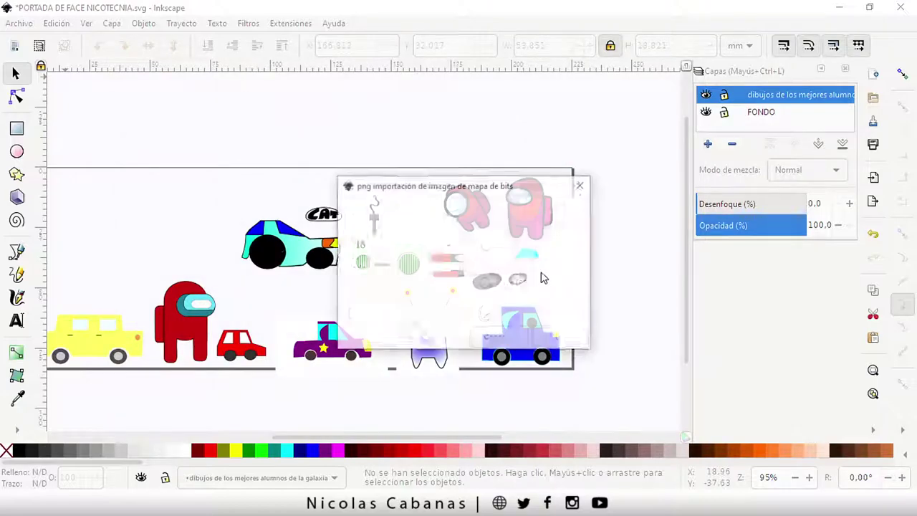
click(557, 336)
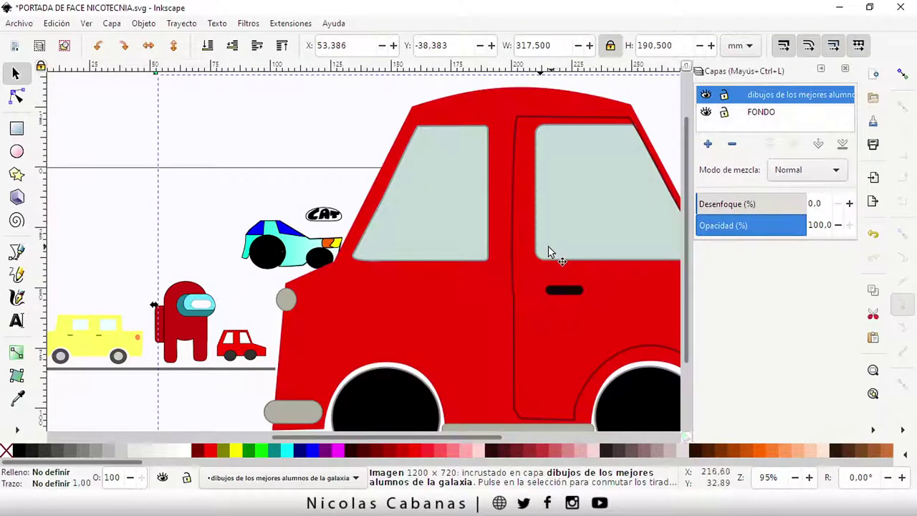
Shrink the red car to about 48.8 mm wide and place it above the yellow car
ctrl+scroll(470, 256, down, 1)
ctrl+scroll(424, 280, down, 1)
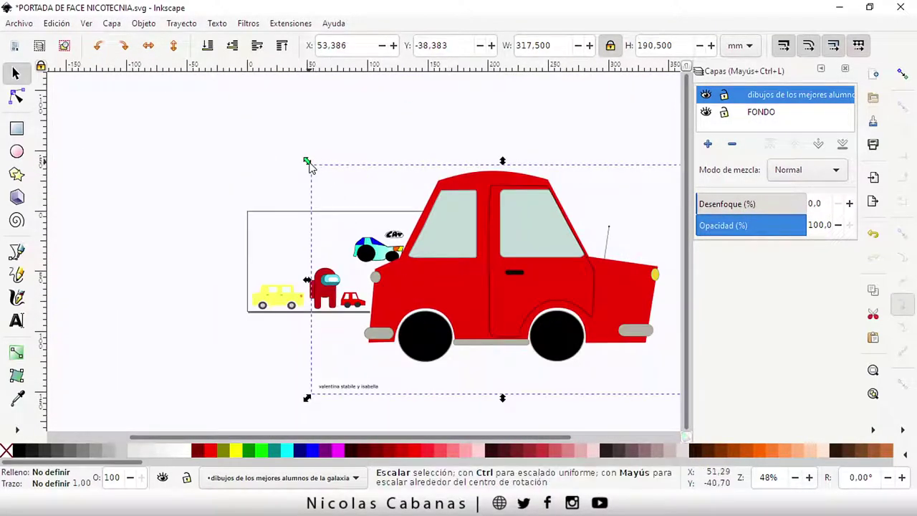
drag(307, 162, 435, 242)
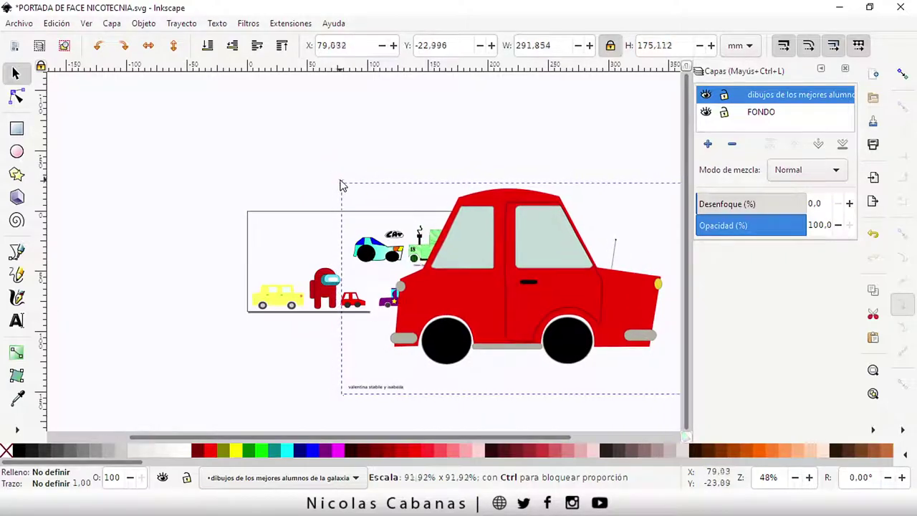
drag(530, 304, 261, 265)
drag(447, 201, 251, 318)
mouse_move(198, 356)
mouse_down()
mouse_move(261, 287)
mouse_move(290, 278)
mouse_up()
scroll(287, 268, up, 3)
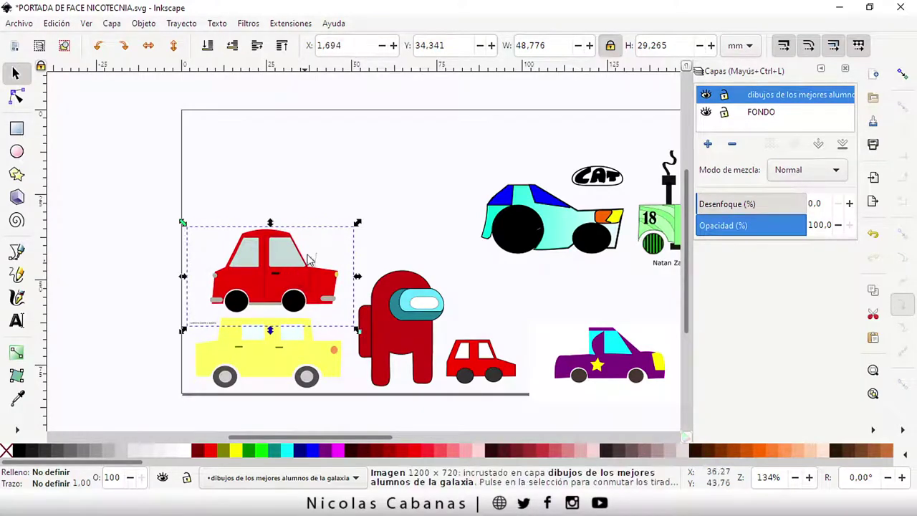
click(386, 148)
click(18, 23)
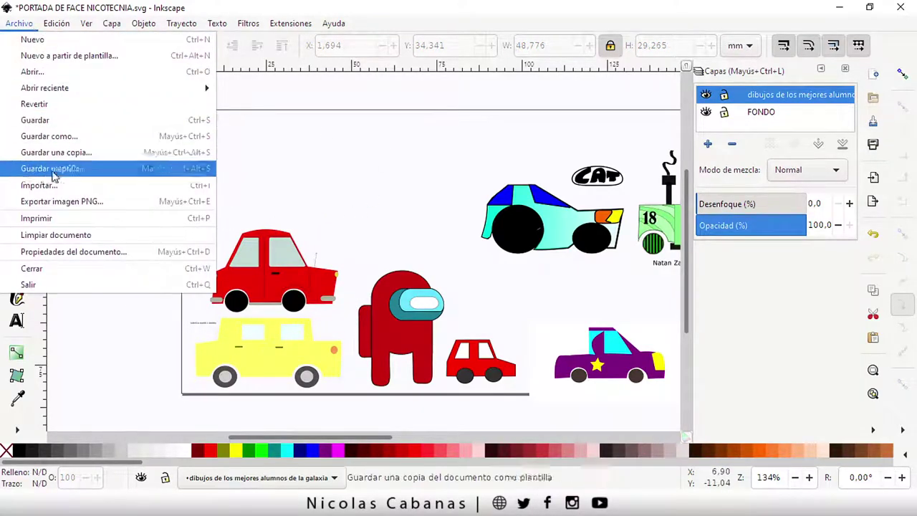
Import the pink and green monsters drawing as an embedded image
click(60, 192)
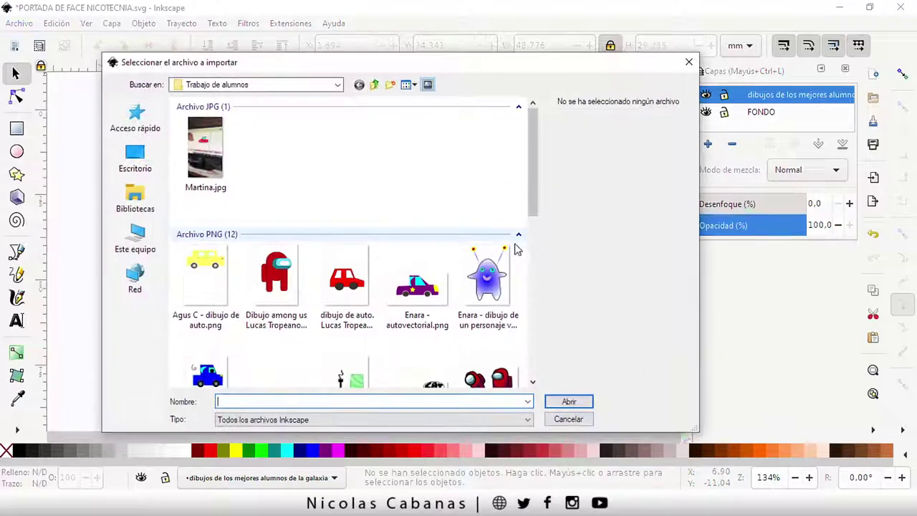
scroll(466, 265, down, 5)
click(276, 344)
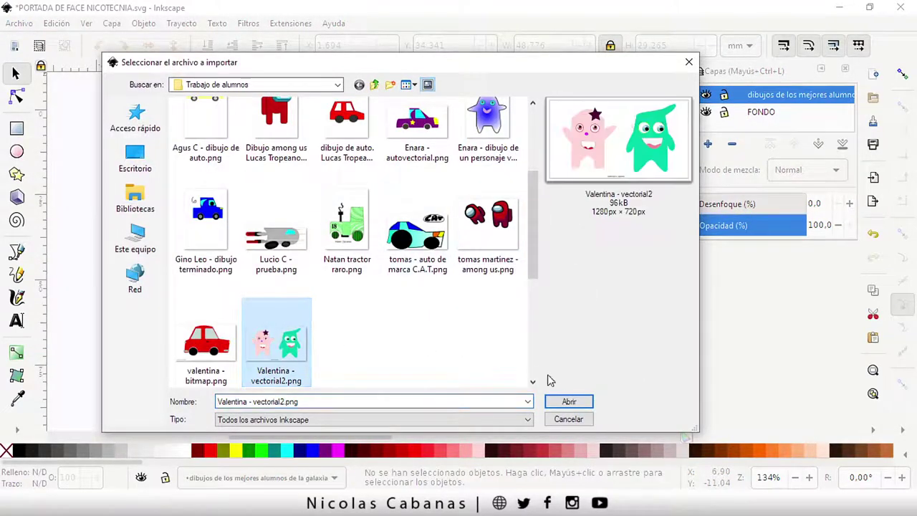
click(553, 402)
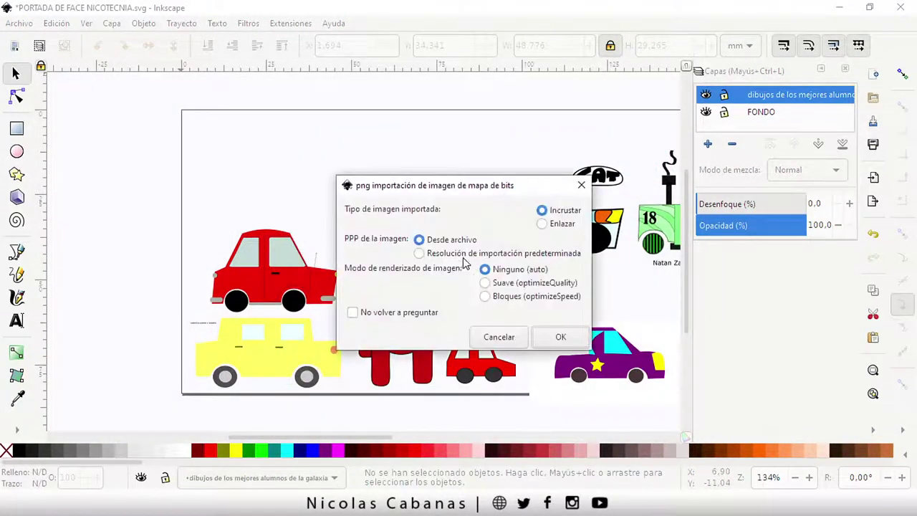
click(552, 342)
Shrink the monsters to about 47.1 mm wide in the page's top-left corner
scroll(541, 262, down, 2)
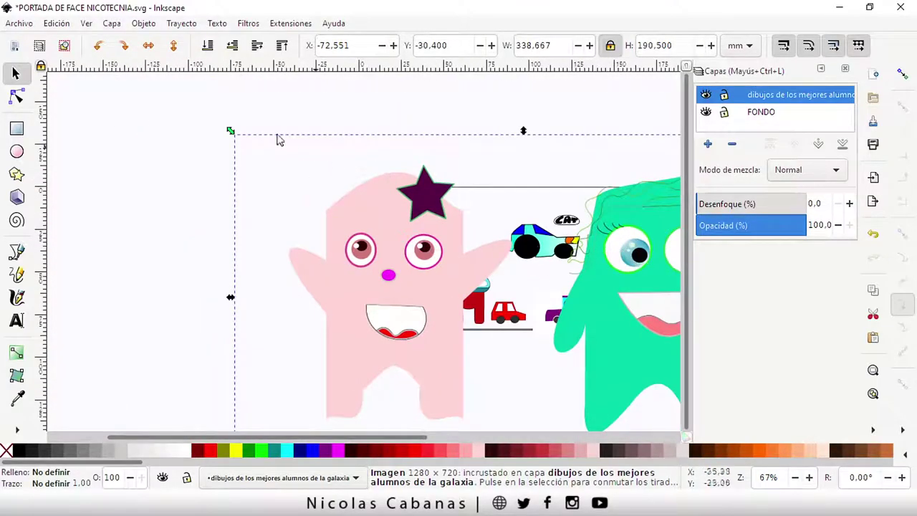
drag(231, 132, 465, 270)
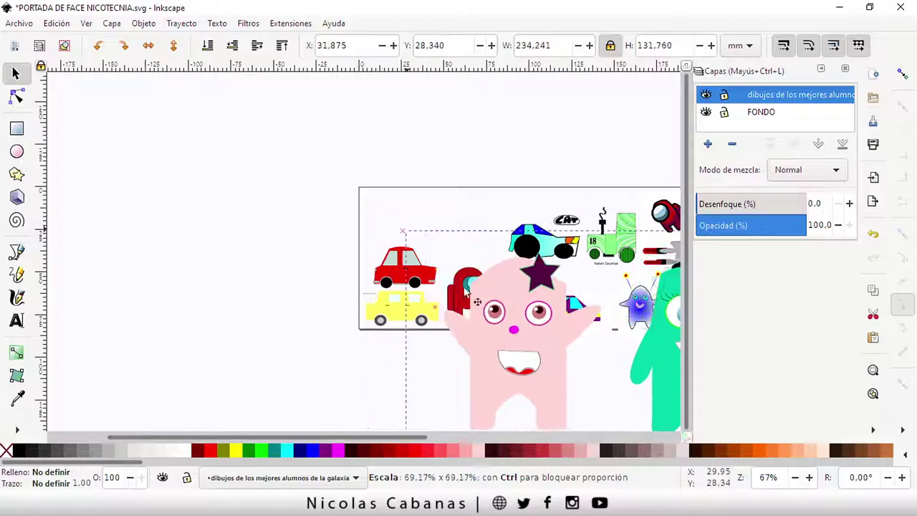
drag(455, 336, 250, 194)
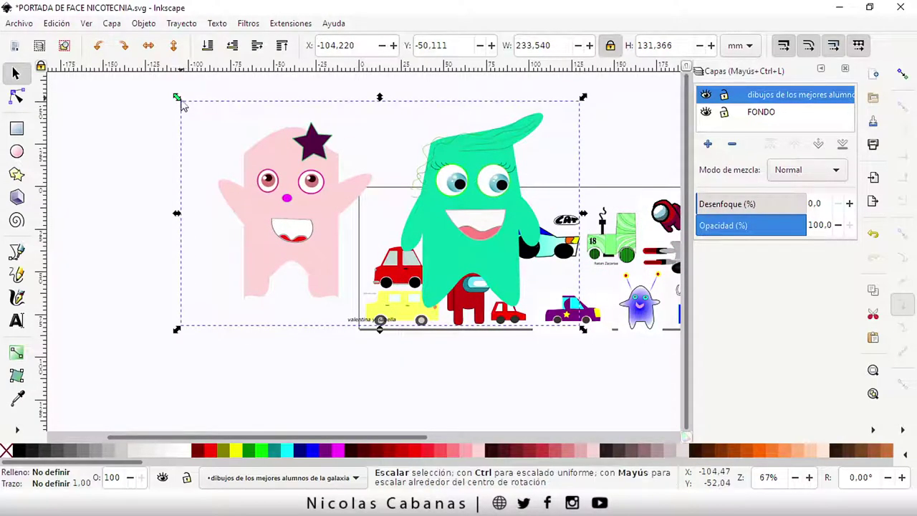
mouse_move(179, 96)
mouse_down()
mouse_move(354, 219)
mouse_move(502, 281)
mouse_move(427, 217)
mouse_move(379, 213)
mouse_up()
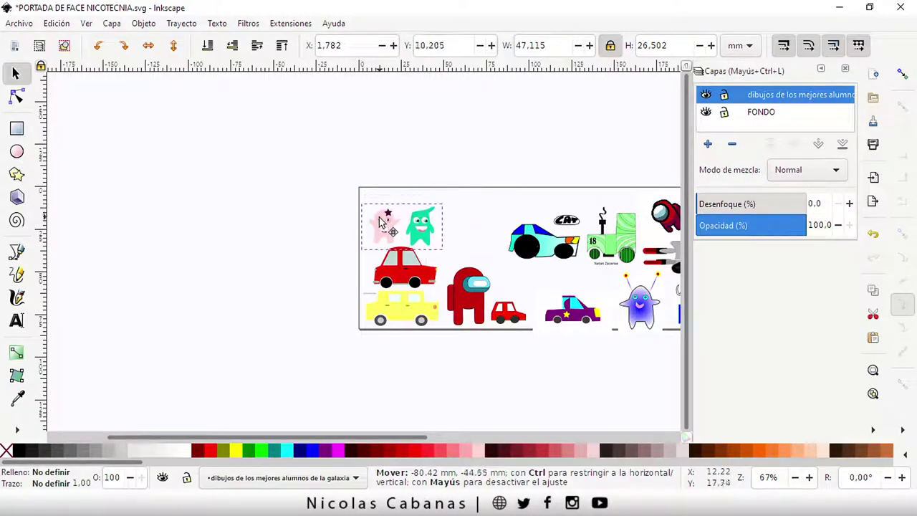
click(477, 207)
key(space)
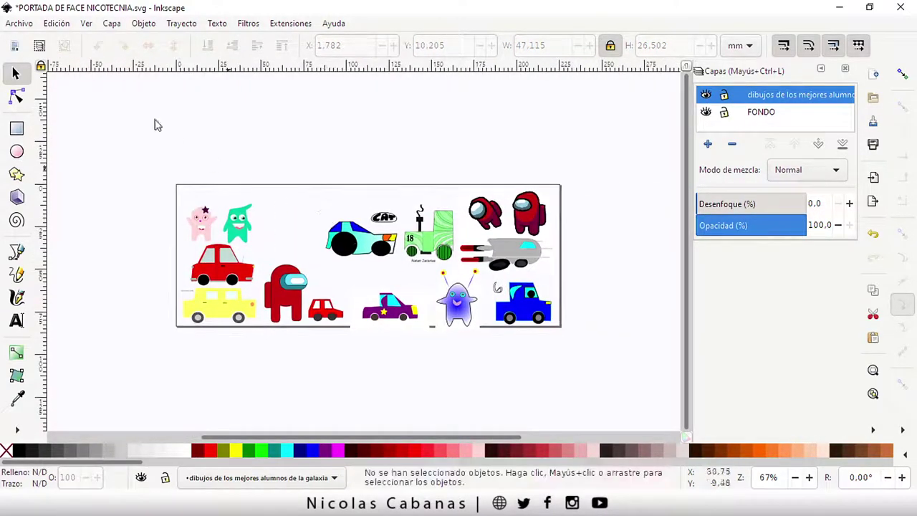
click(21, 16)
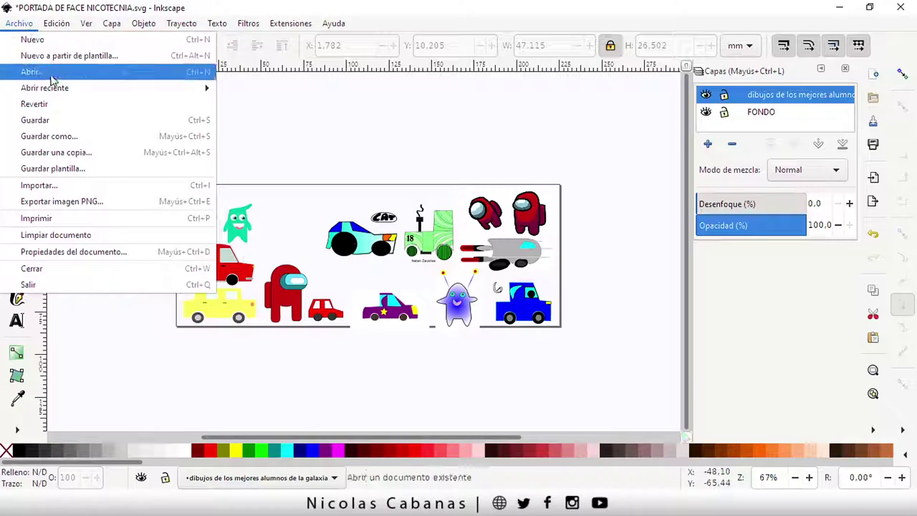
Save the cover, then import Martina.jpg as an embedded image
click(68, 119)
click(18, 27)
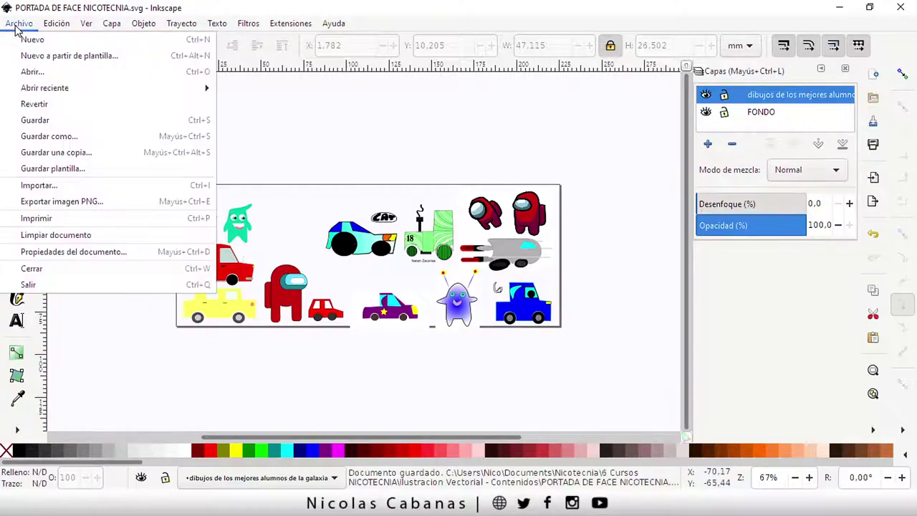
click(40, 187)
scroll(411, 263, down, 3)
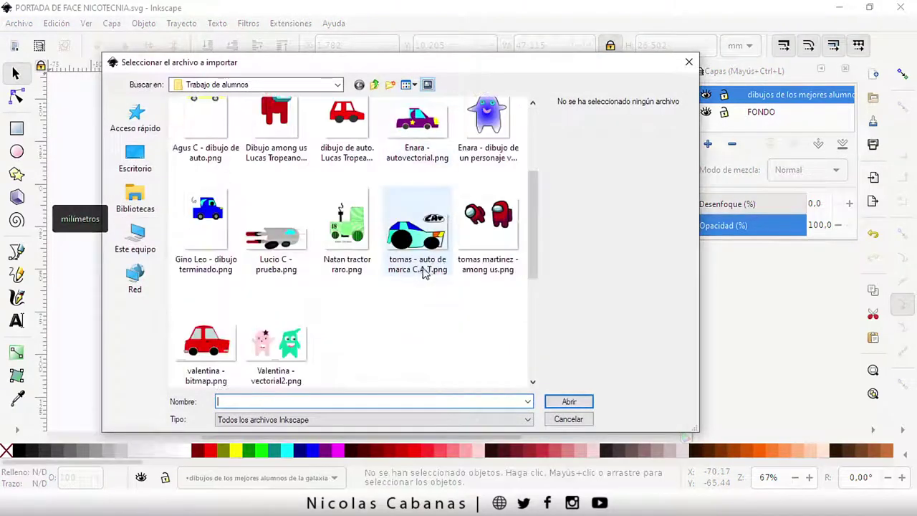
scroll(381, 346, down, 3)
scroll(388, 224, up, 2)
scroll(388, 224, up, 3)
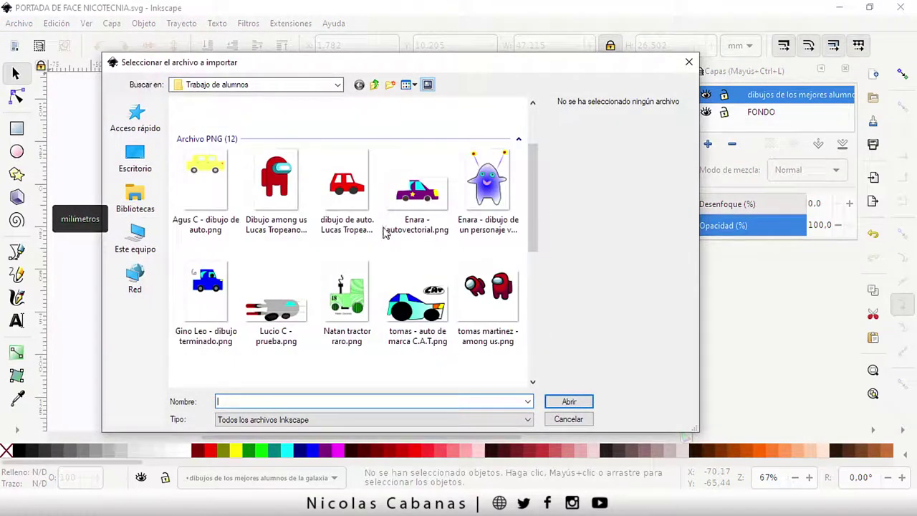
scroll(405, 268, down, 5)
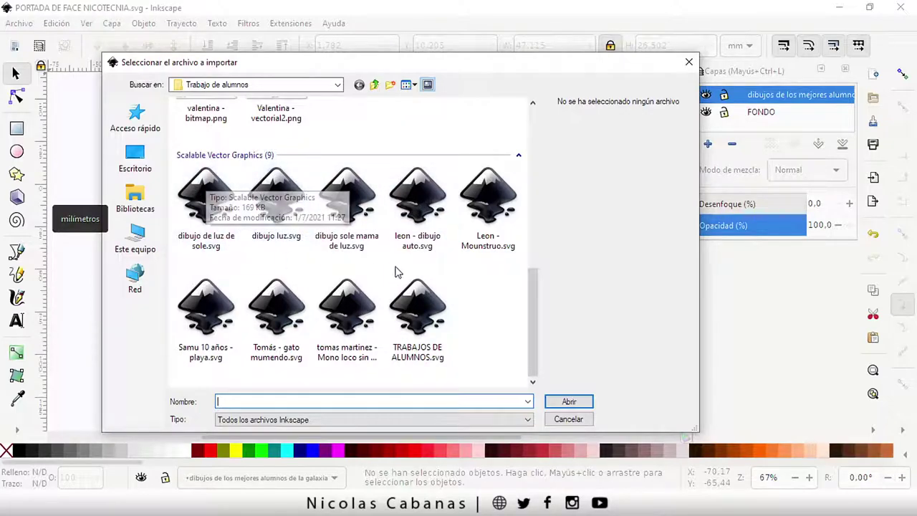
scroll(402, 272, up, 8)
click(206, 276)
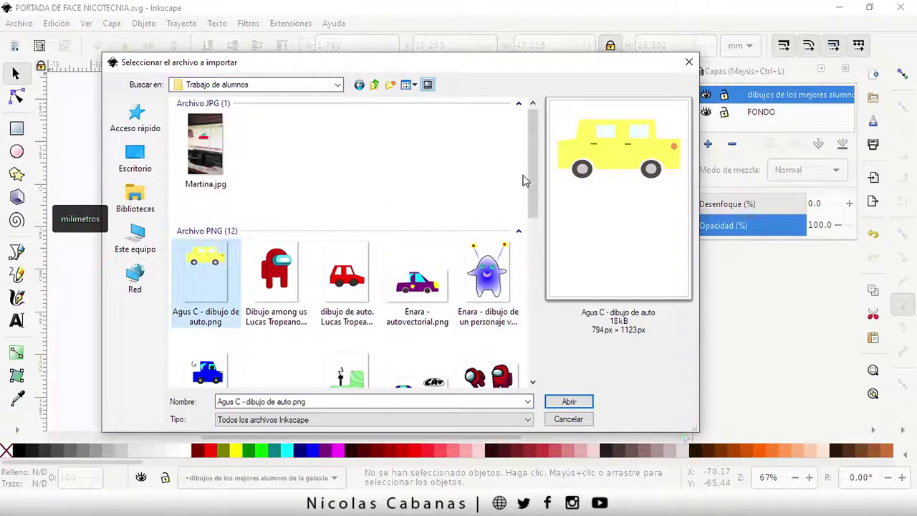
click(206, 154)
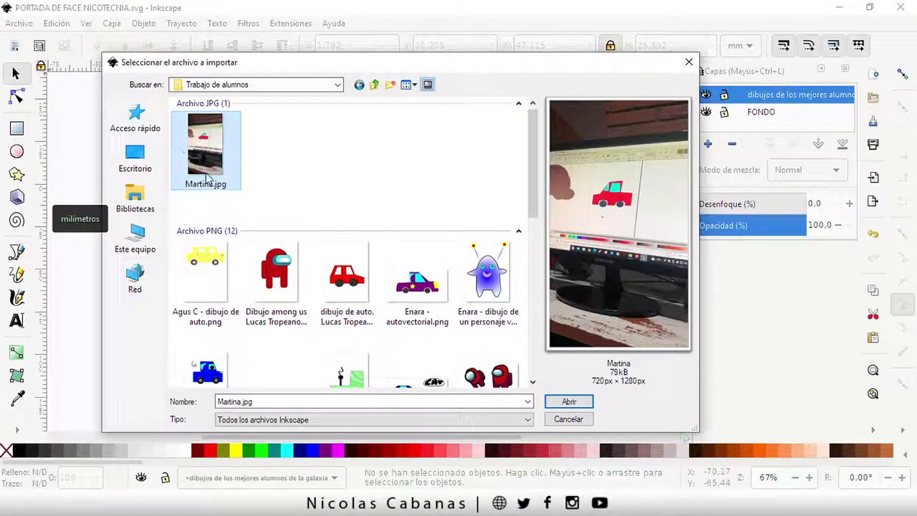
click(567, 398)
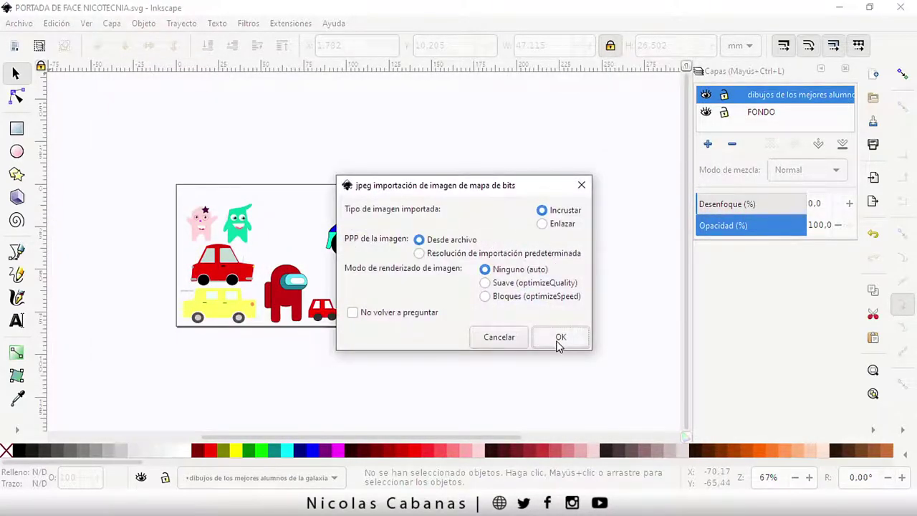
click(560, 340)
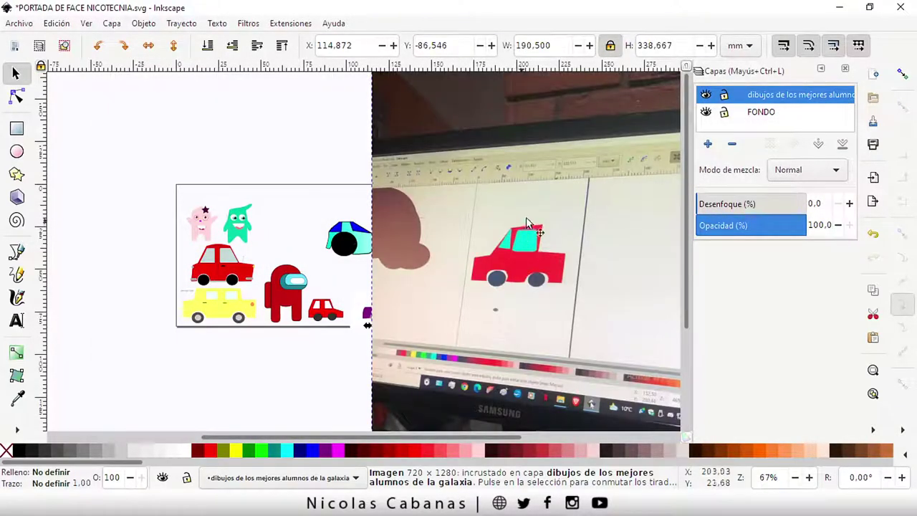
Shrink the Martina photo to a small portrait just left of the page
drag(526, 224, 384, 341)
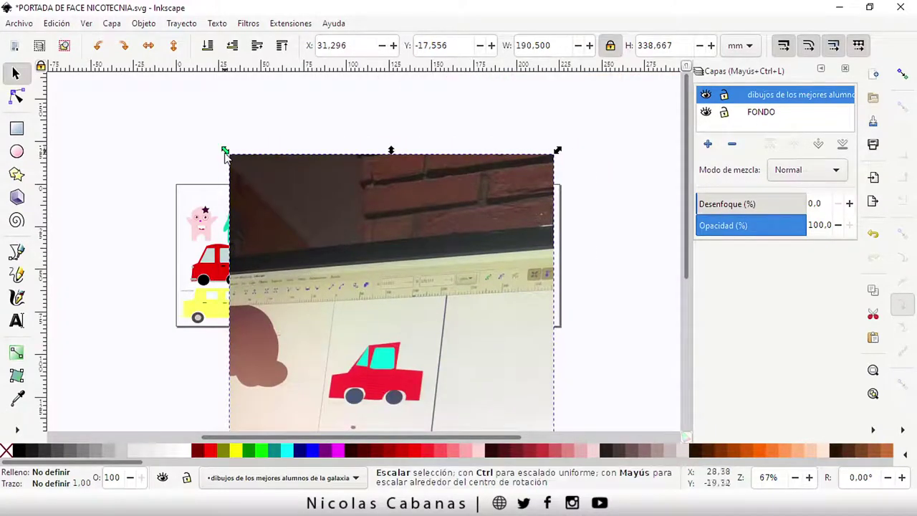
mouse_move(225, 153)
mouse_down()
mouse_move(337, 348)
mouse_move(283, 113)
mouse_up()
drag(351, 272, 302, 163)
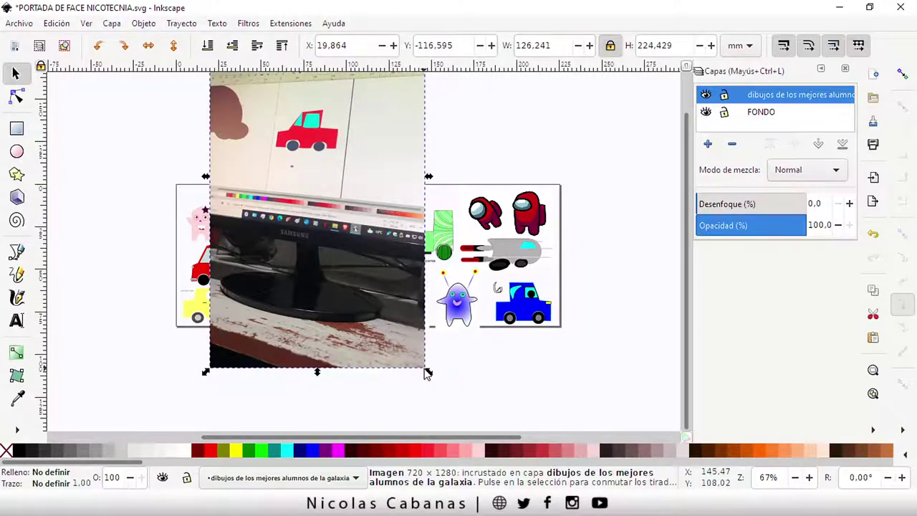
mouse_move(427, 373)
mouse_down()
mouse_move(286, 114)
mouse_move(192, 236)
mouse_move(127, 243)
mouse_up()
click(18, 98)
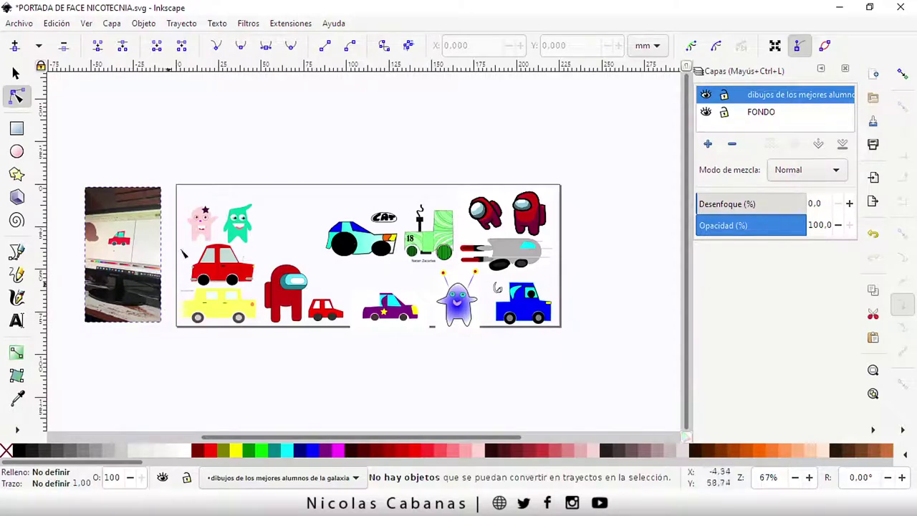
Move the photo onto the cover beside the monsters
click(381, 47)
key(s)
drag(93, 251, 285, 244)
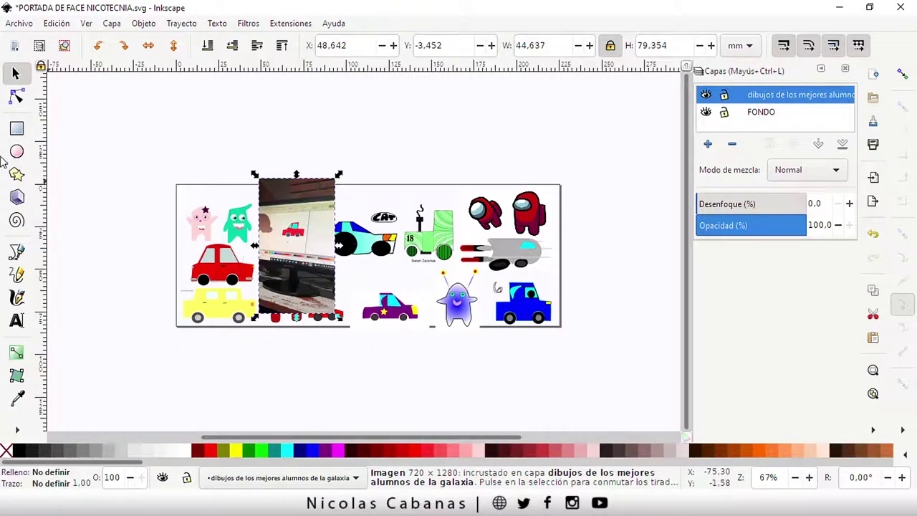
Mask the photo with a rectangle framing the red car, about 44.6 x 40 mm
click(18, 128)
drag(257, 199, 337, 265)
click(16, 74)
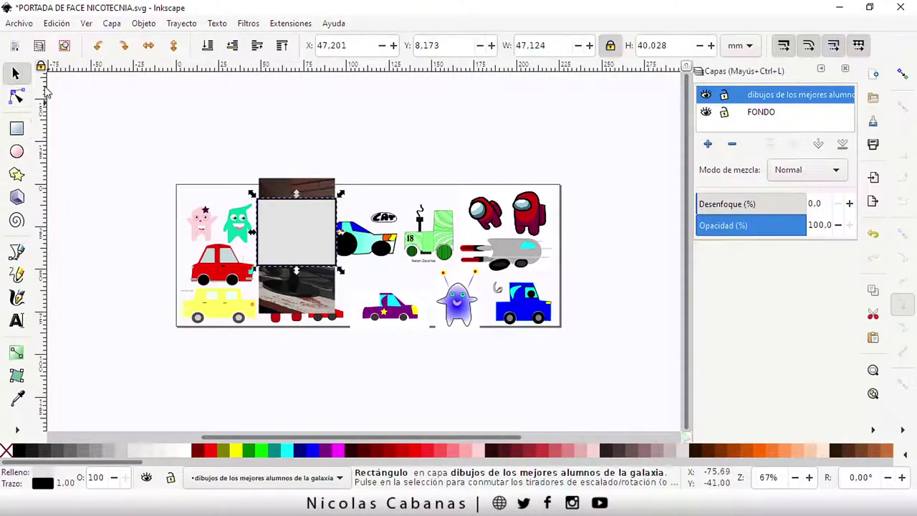
shift+click(303, 188)
right_click(309, 213)
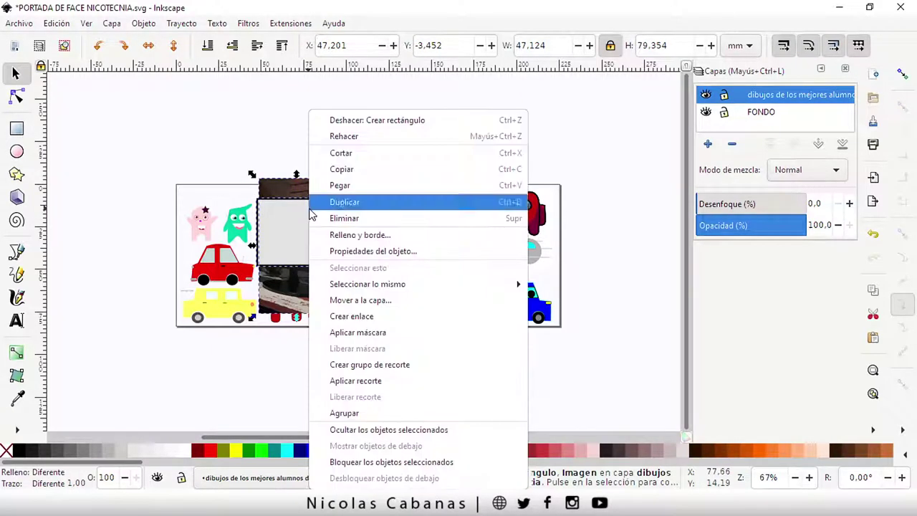
click(357, 332)
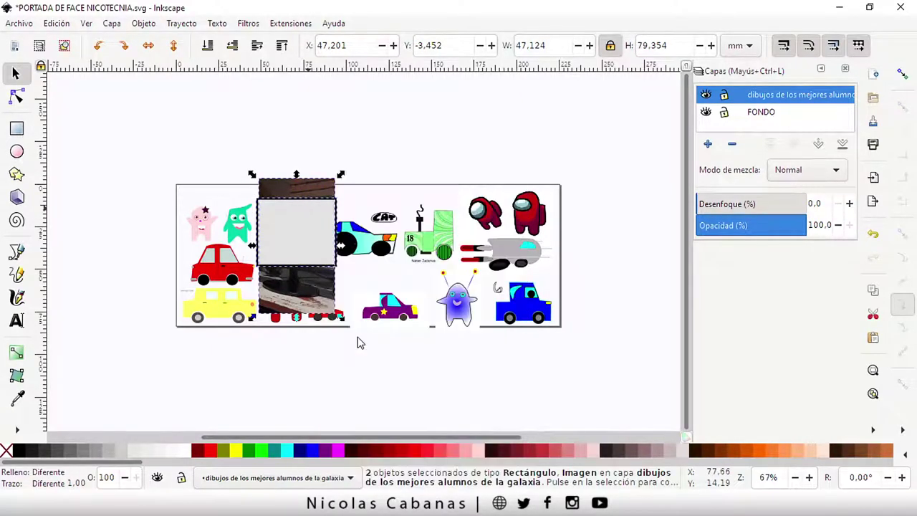
click(308, 337)
click(301, 246)
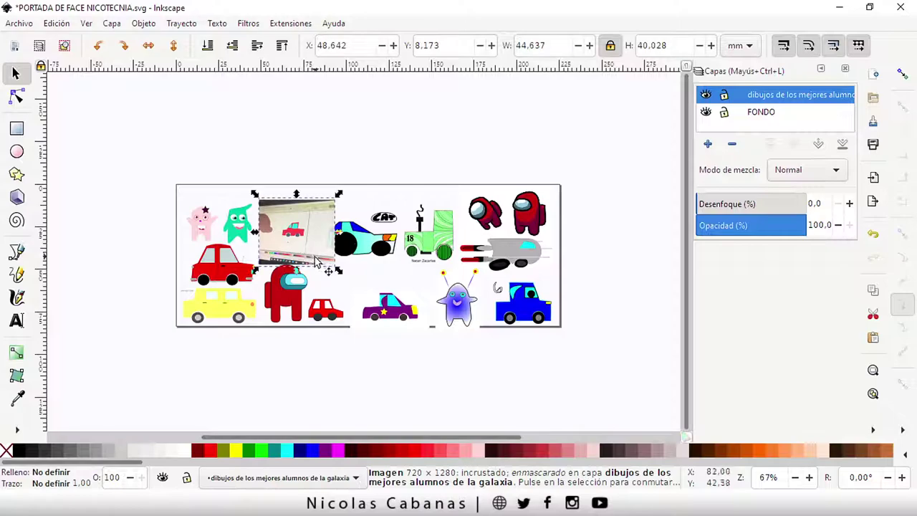
Shrink the masked photo to about 27.9 x 25 mm, plus the monsters, red car and crewmate
ctrl+scroll(302, 226, up, 2)
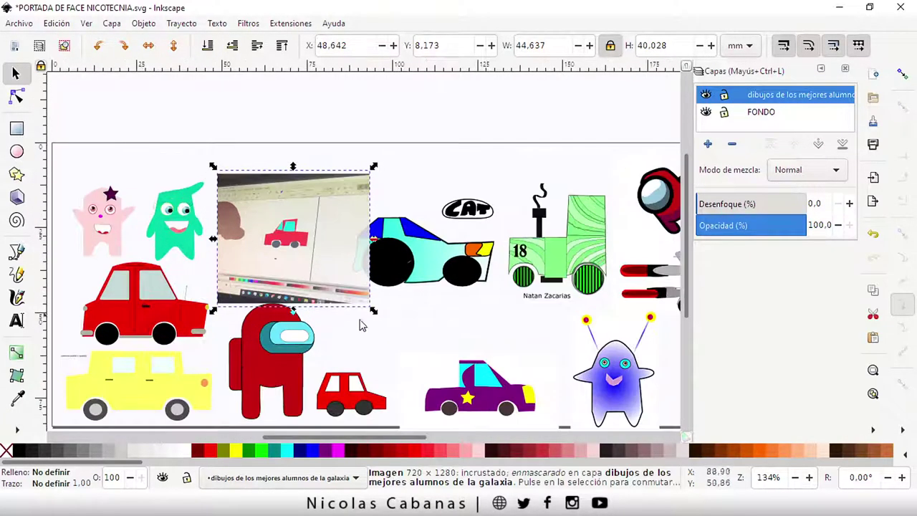
mouse_move(374, 313)
mouse_down()
mouse_move(310, 262)
mouse_move(319, 271)
mouse_up()
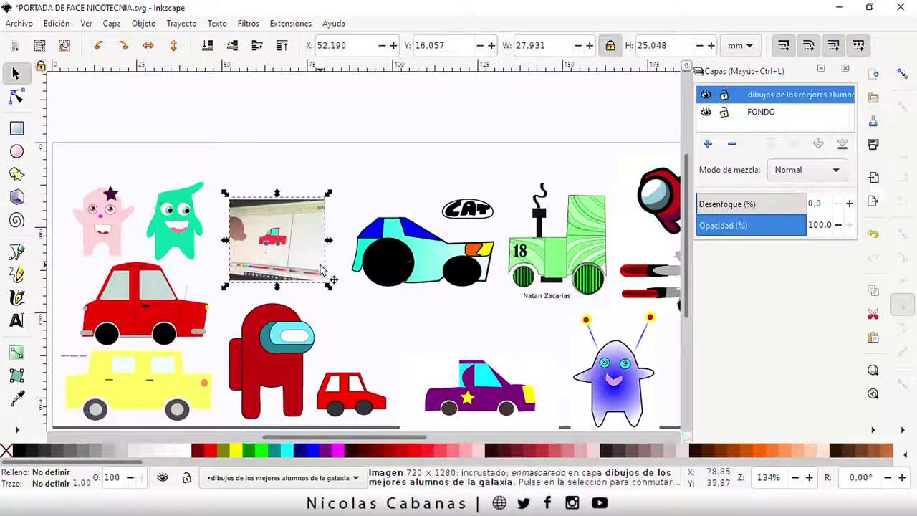
click(172, 239)
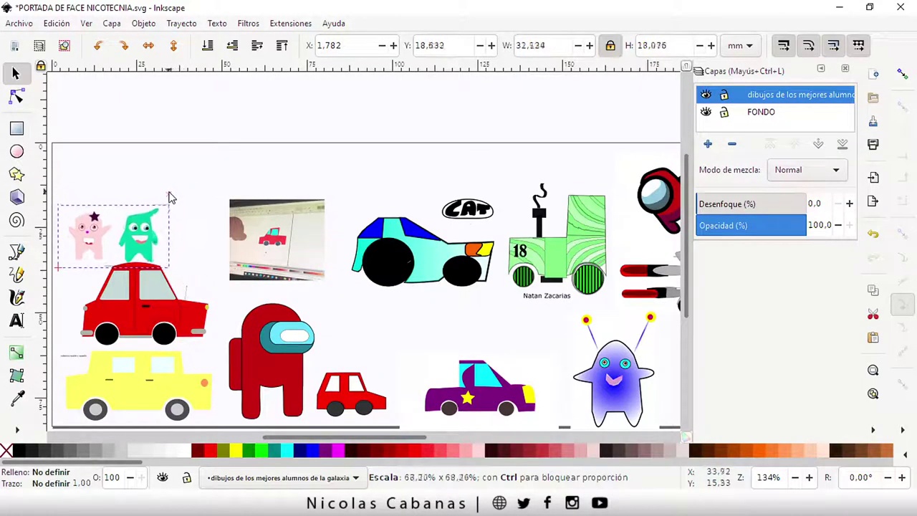
mouse_move(213, 181)
mouse_down()
mouse_move(169, 202)
mouse_move(164, 217)
mouse_up()
click(153, 299)
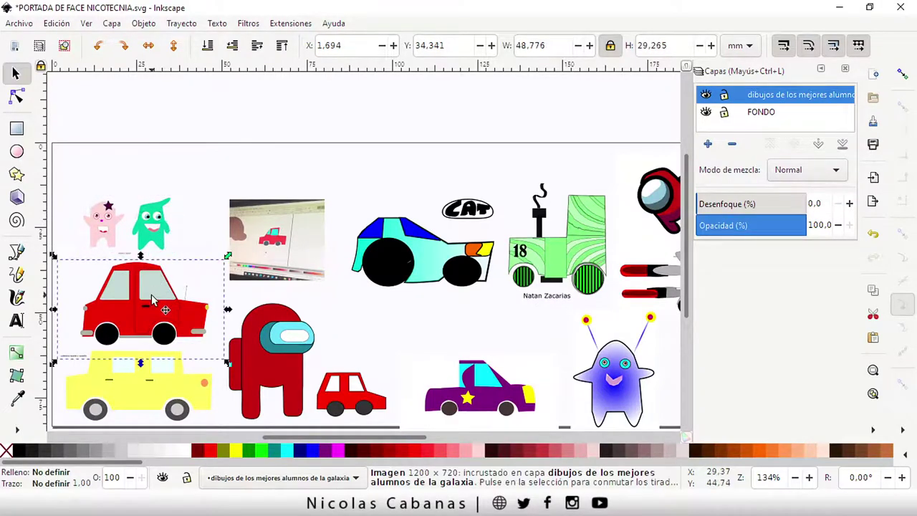
drag(224, 258, 202, 271)
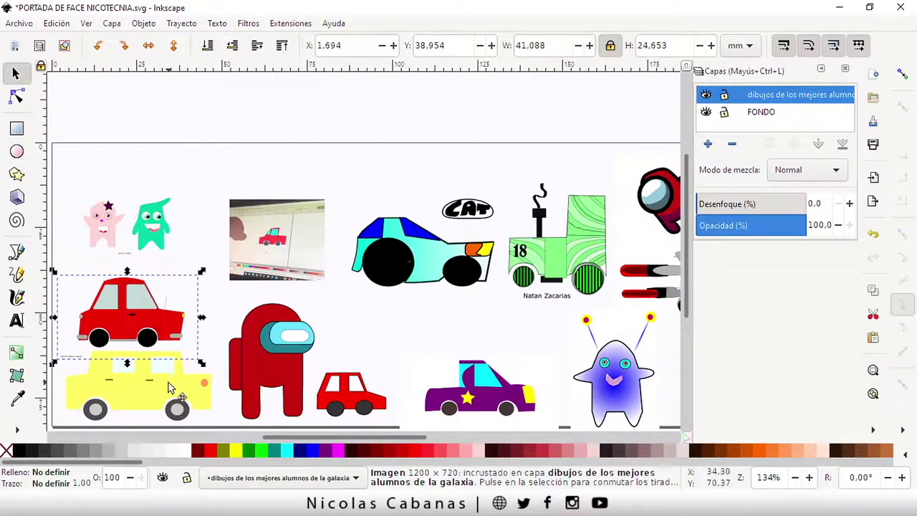
mouse_move(334, 277)
mouse_down()
mouse_move(317, 294)
mouse_move(266, 293)
mouse_up()
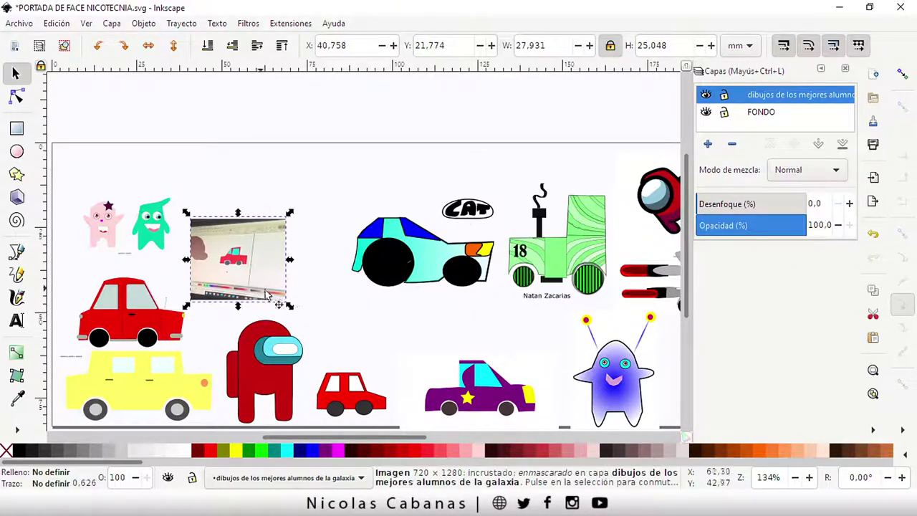
click(317, 302)
ctrl+scroll(534, 293, down, 1)
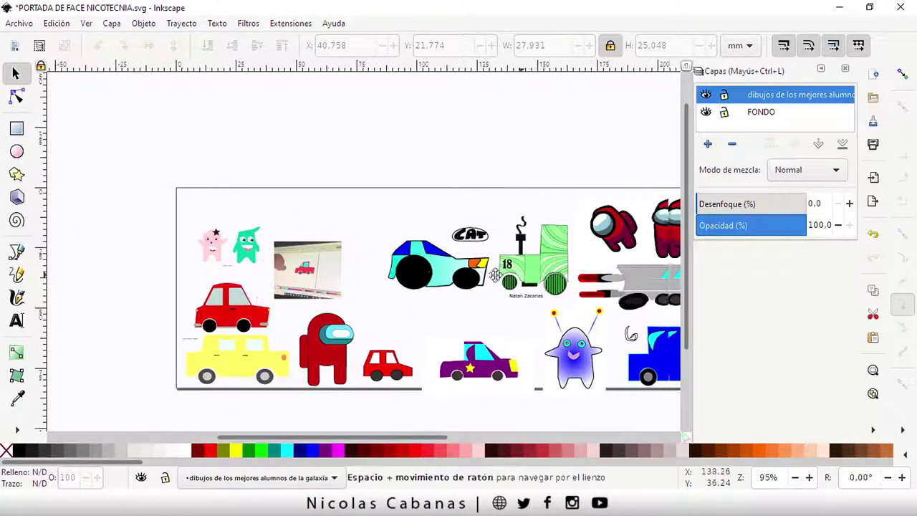
scroll(419, 269, left, 1)
Import 'dibujo de luz de sole.svg' as editable objects with default SVG import options
click(19, 22)
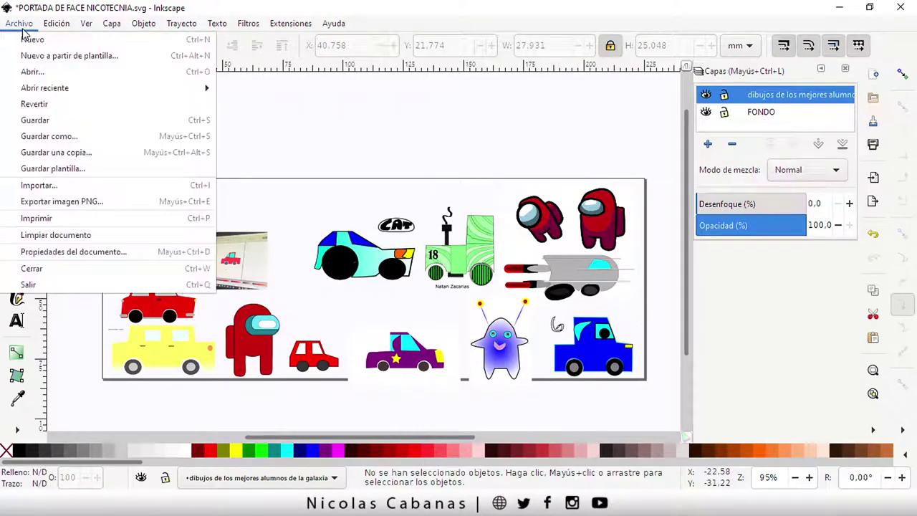
click(61, 188)
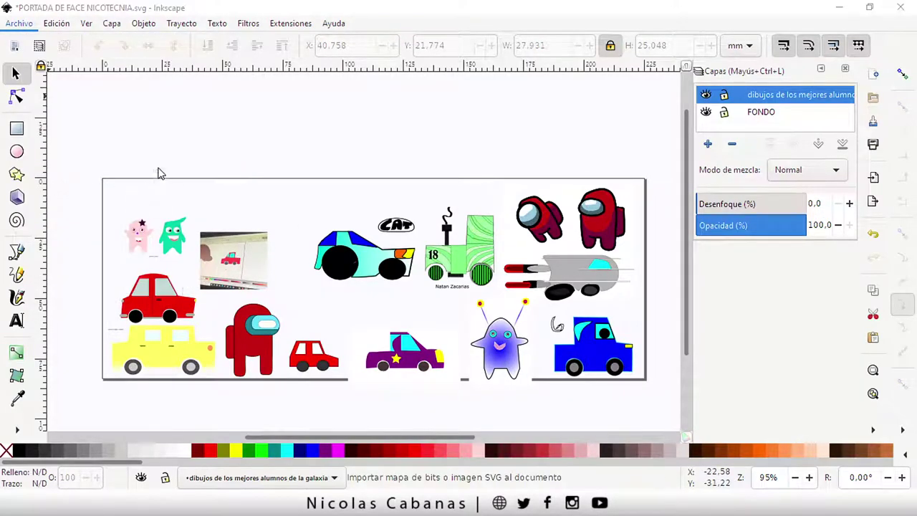
scroll(352, 221, down, 5)
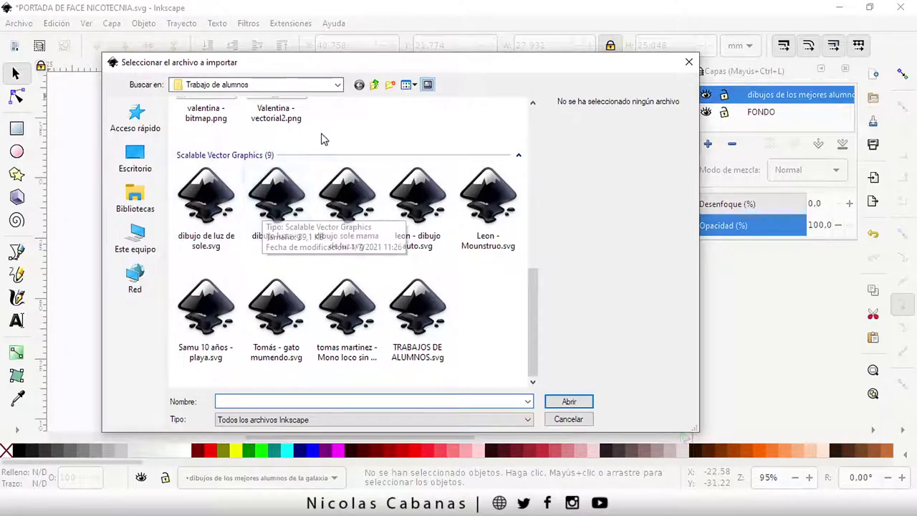
click(206, 192)
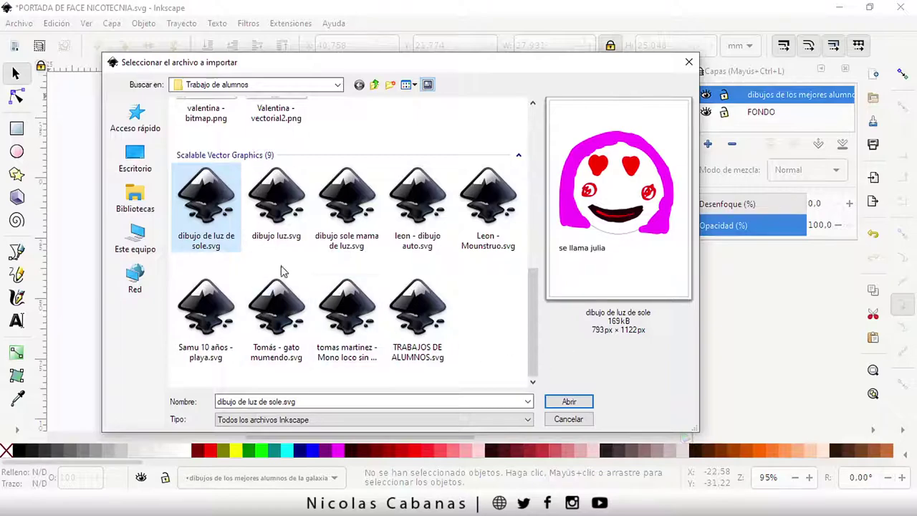
click(578, 403)
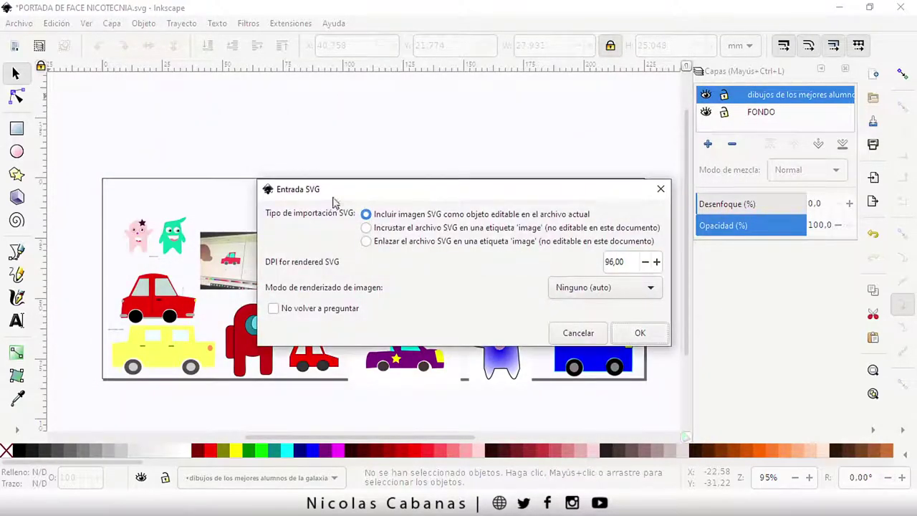
click(639, 334)
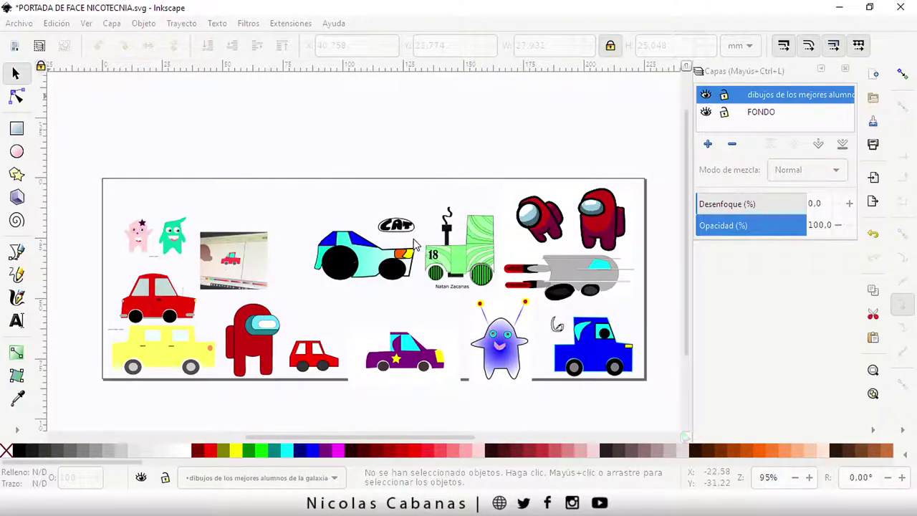
click(434, 242)
Bring the smiley face down beside the cover and scale it smaller
scroll(502, 315, down, 2)
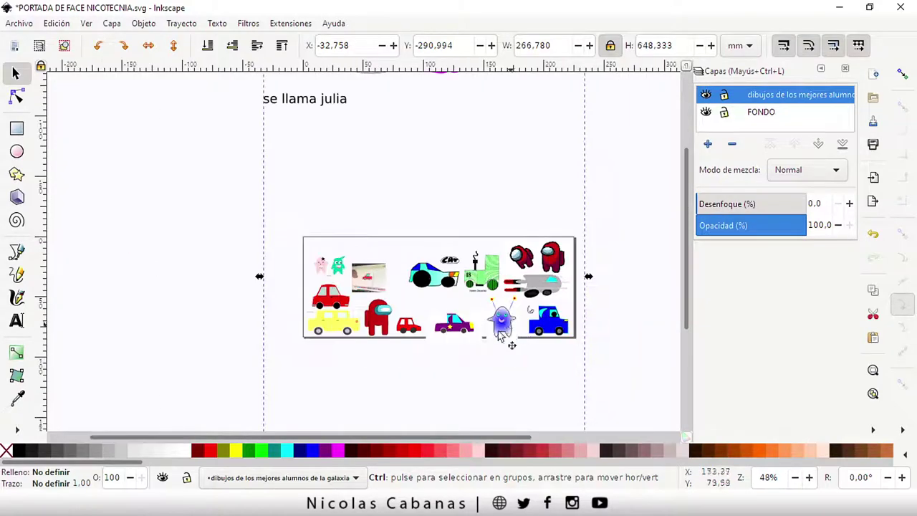
scroll(494, 325, down, 1)
scroll(473, 279, down, 1)
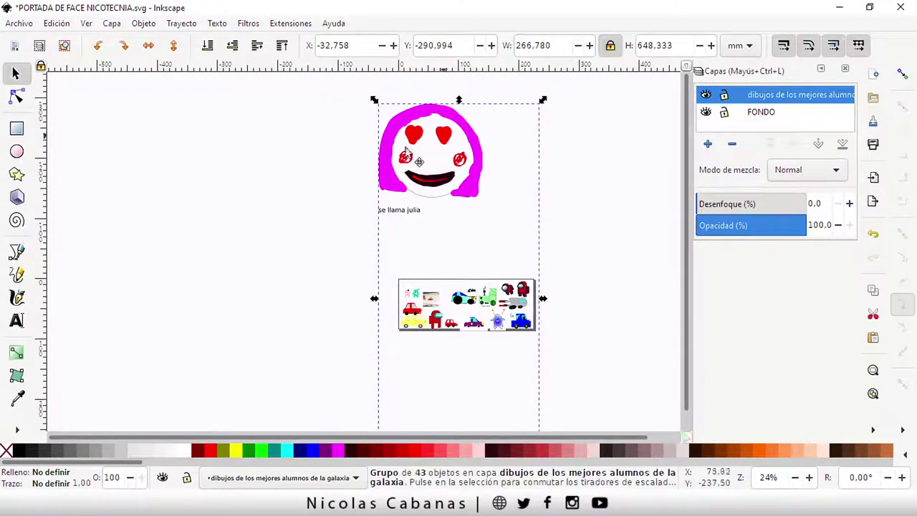
drag(405, 150, 261, 286)
click(451, 244)
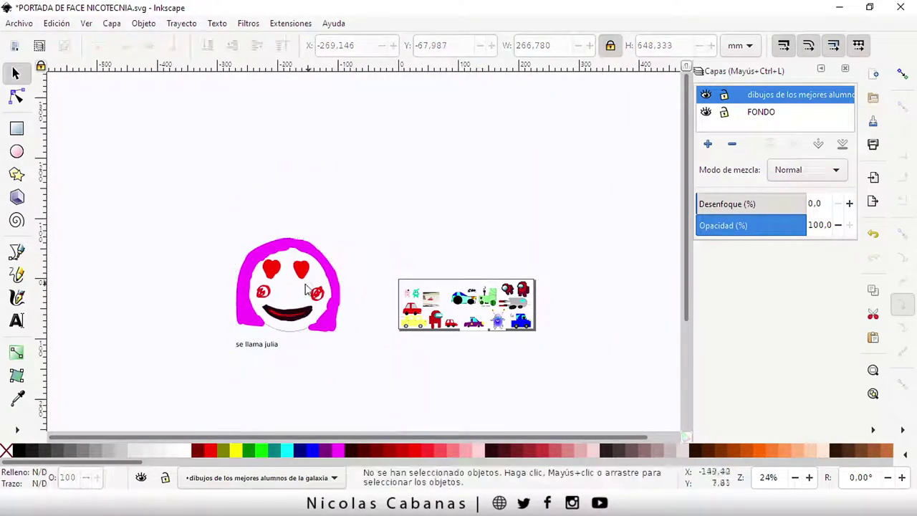
click(298, 277)
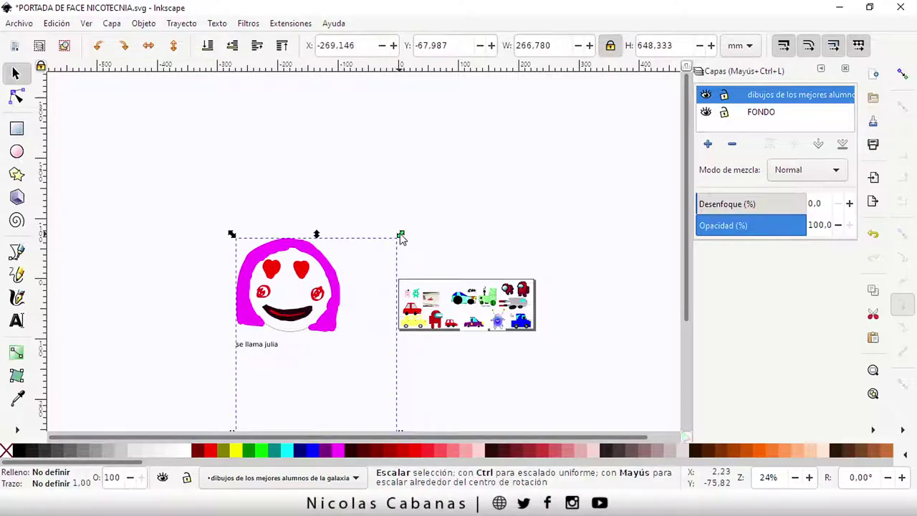
mouse_move(401, 238)
mouse_down()
mouse_move(321, 297)
mouse_move(348, 287)
mouse_up()
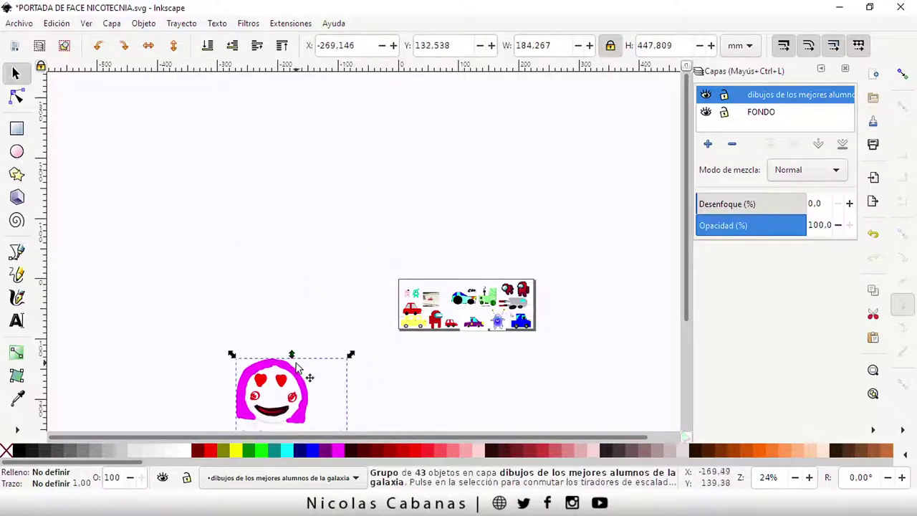
mouse_move(307, 378)
mouse_down()
mouse_move(334, 256)
mouse_move(326, 268)
mouse_up()
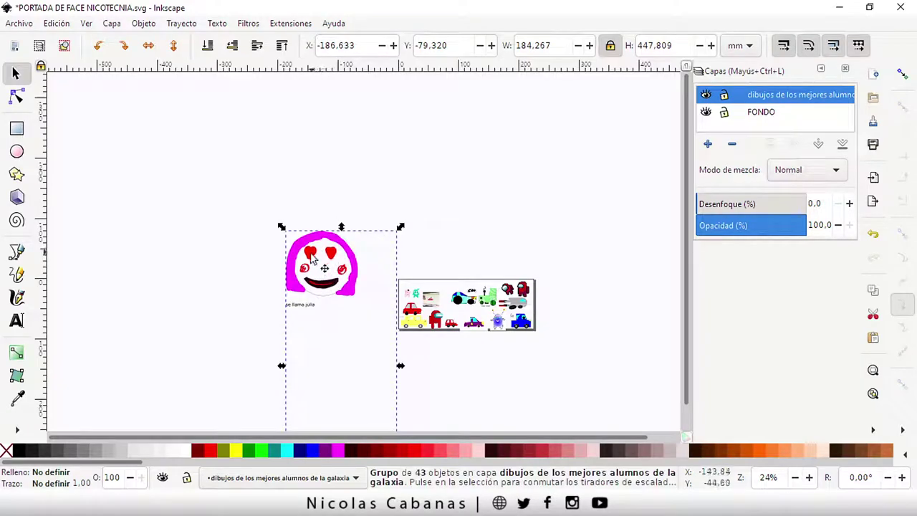
Undo the accidental move of a heart inside the face
key(Escape)
ctrl+click(319, 259)
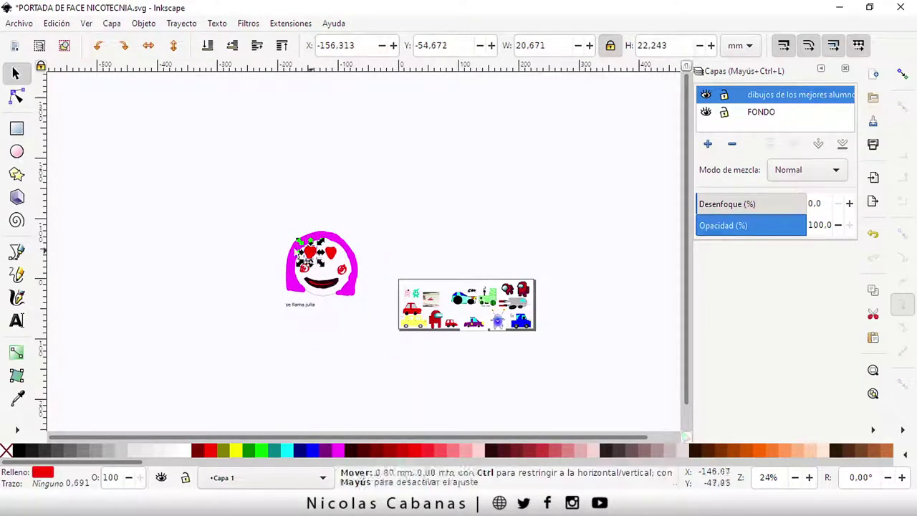
click(57, 24)
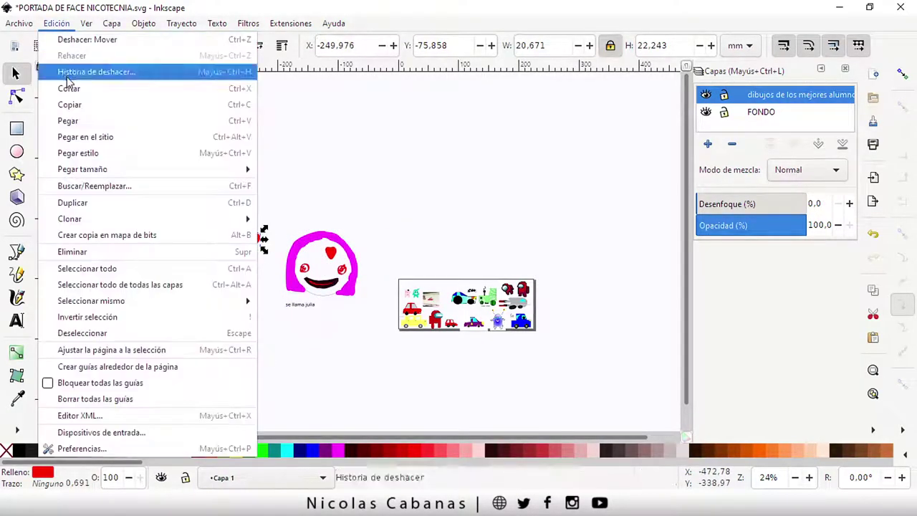
click(80, 42)
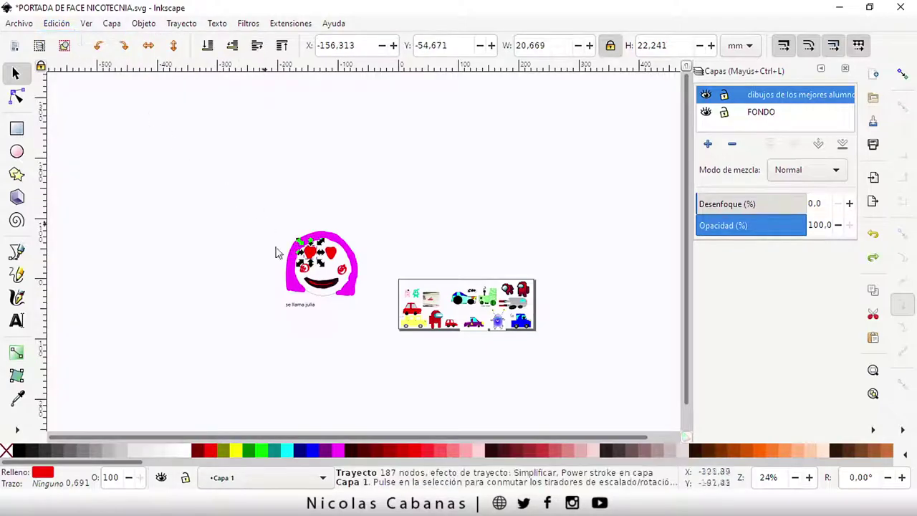
Group the face with its 'se llama julia' caption and shrink it to about 54.9 x 46.3 mm
click(295, 273)
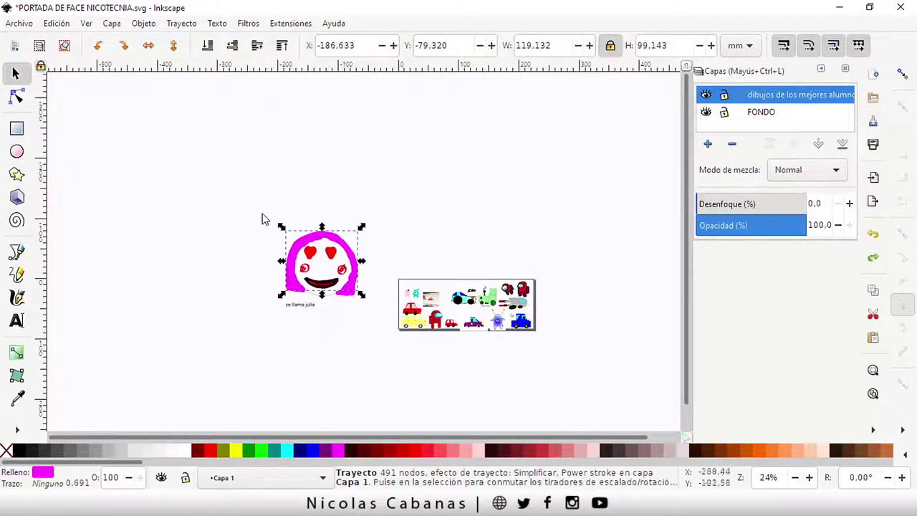
drag(362, 336, 380, 322)
right_click(322, 235)
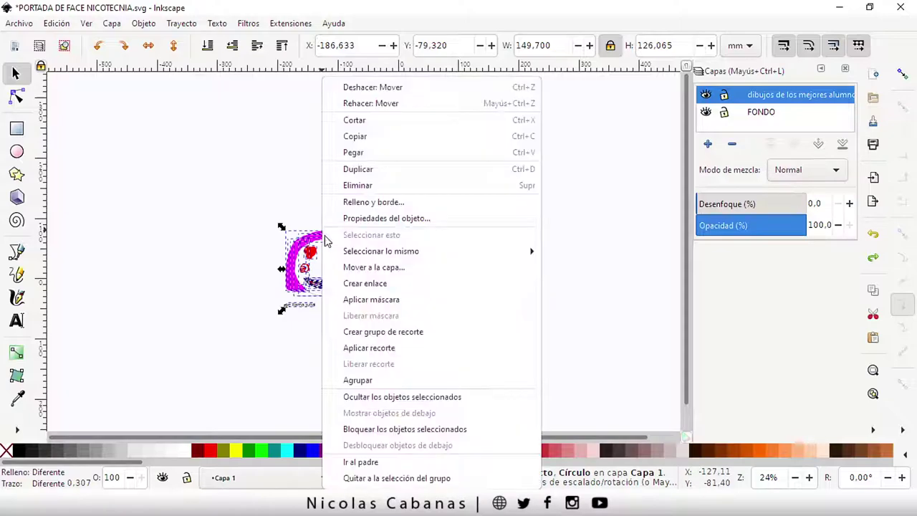
click(375, 378)
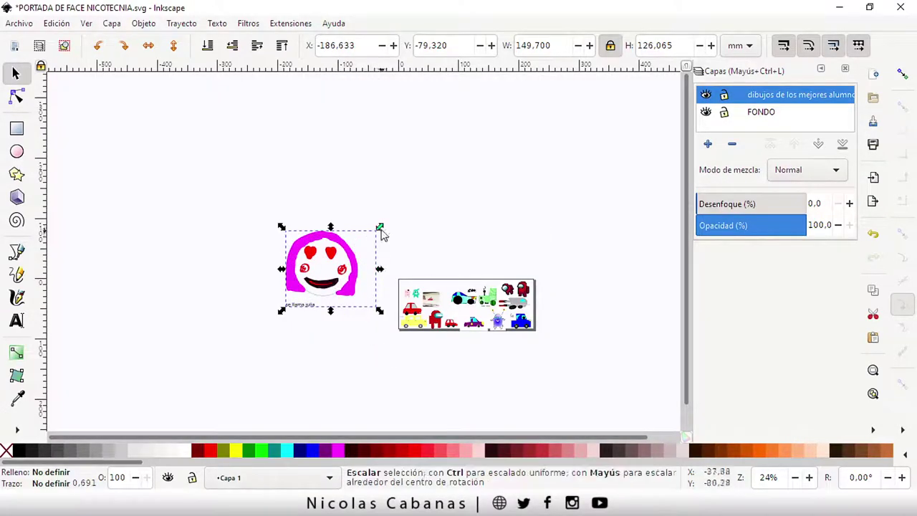
drag(355, 255, 331, 267)
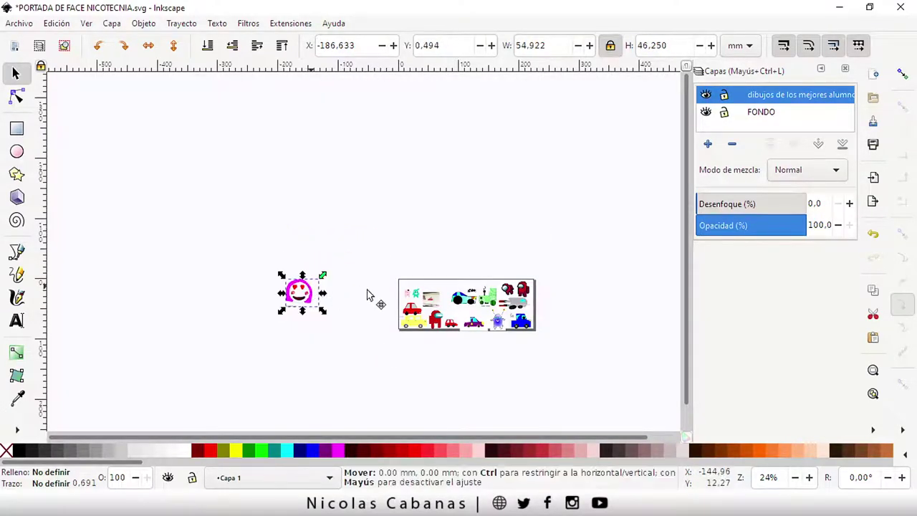
Halve the smiley face and place it above the cyan car, nudged down-left
ctrl+scroll(450, 296, up, 3)
ctrl+scroll(454, 265, up, 2)
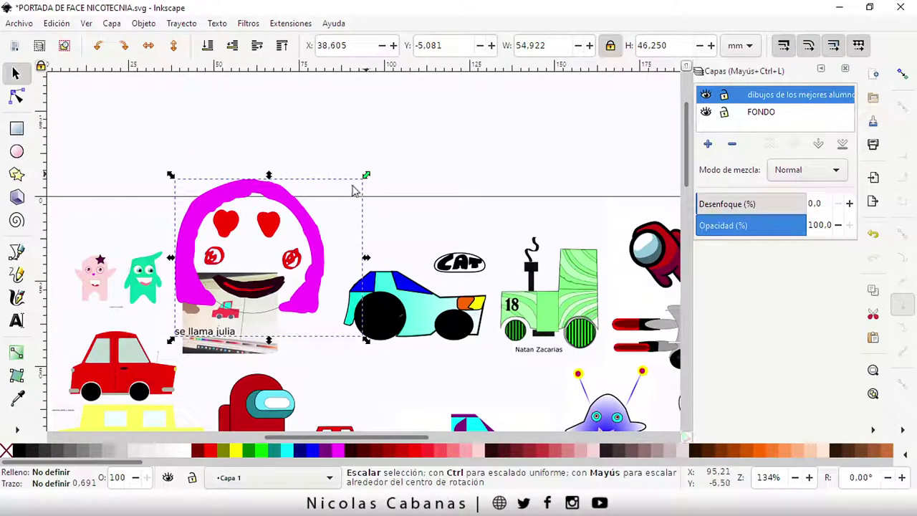
drag(352, 190, 276, 248)
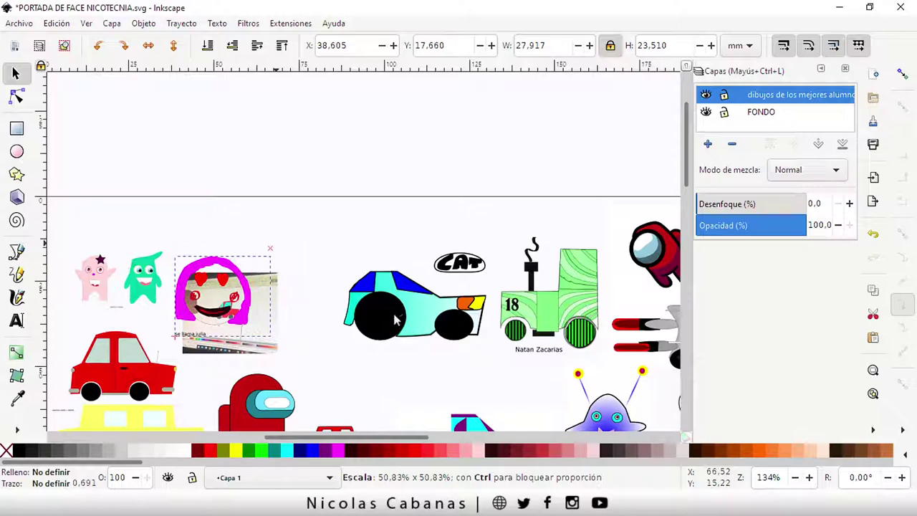
drag(395, 321, 385, 405)
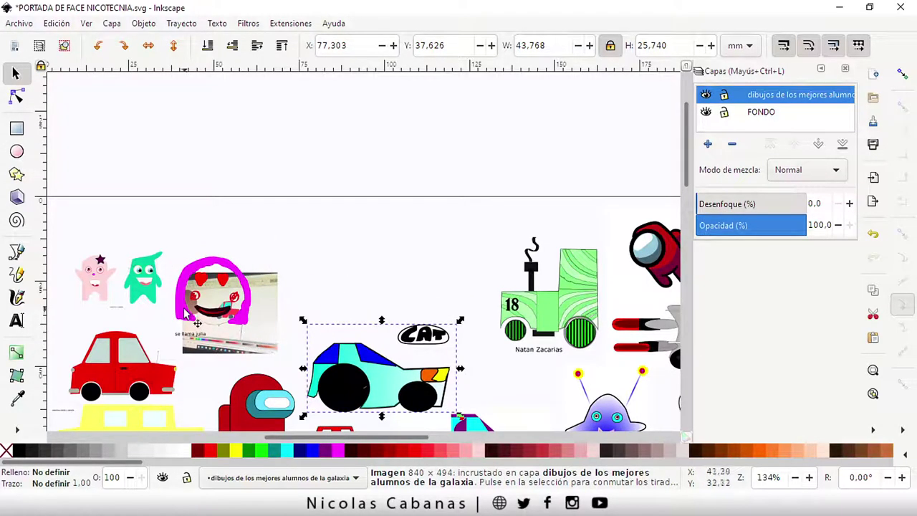
drag(185, 314, 315, 299)
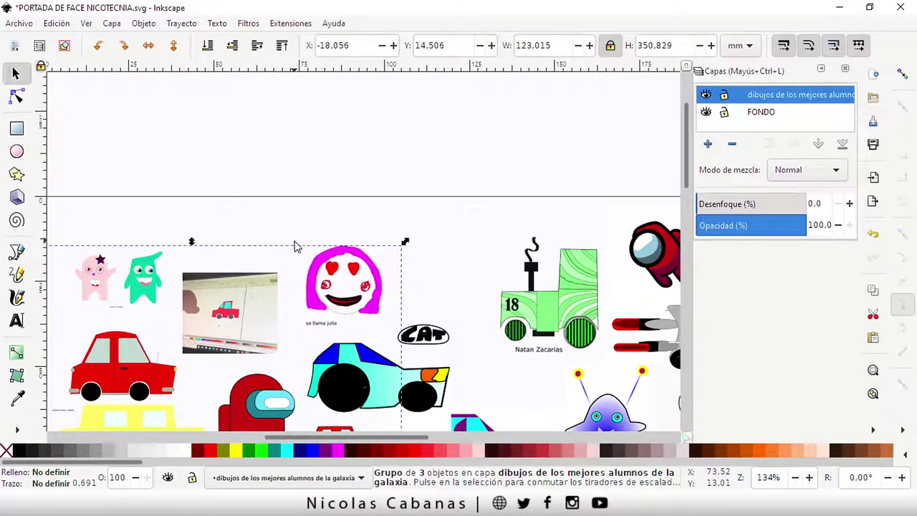
Deselect, view the whole cover, and save the document
key(Escape)
scroll(356, 290, down, 4)
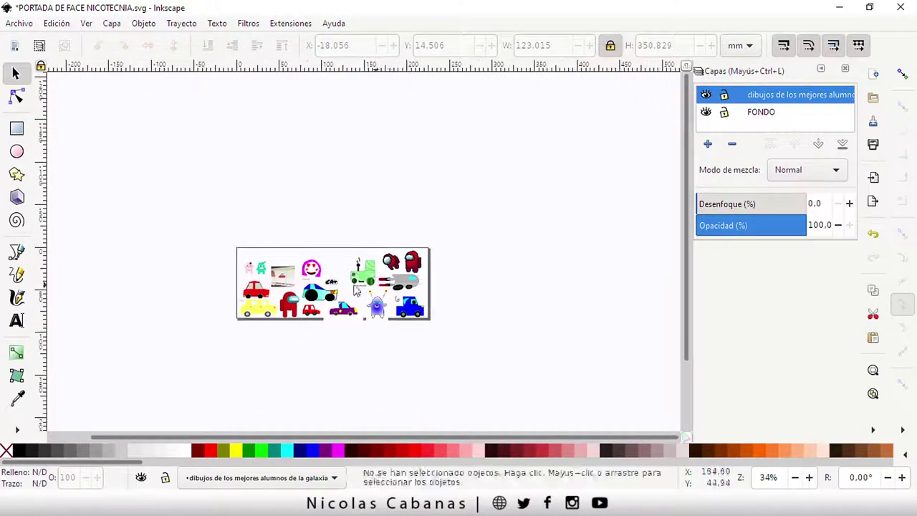
scroll(354, 286, up, 1)
scroll(317, 284, up, 1)
click(20, 23)
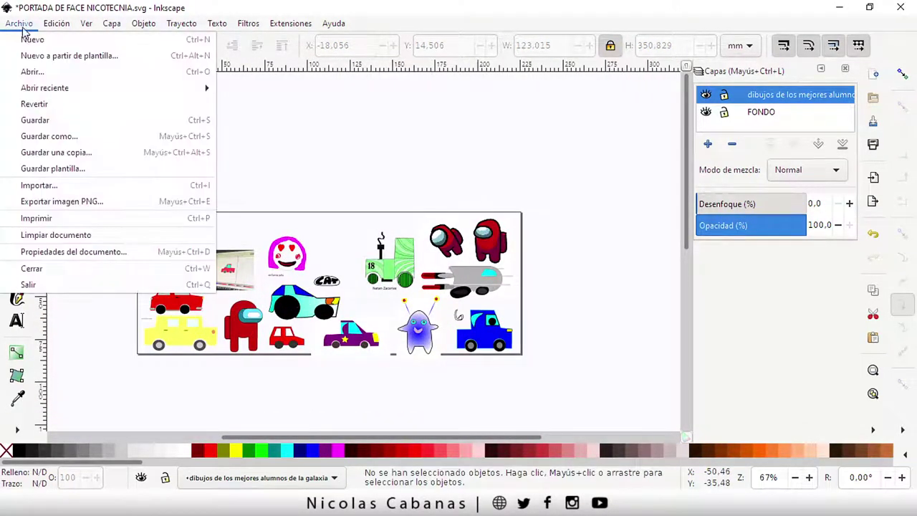
click(43, 119)
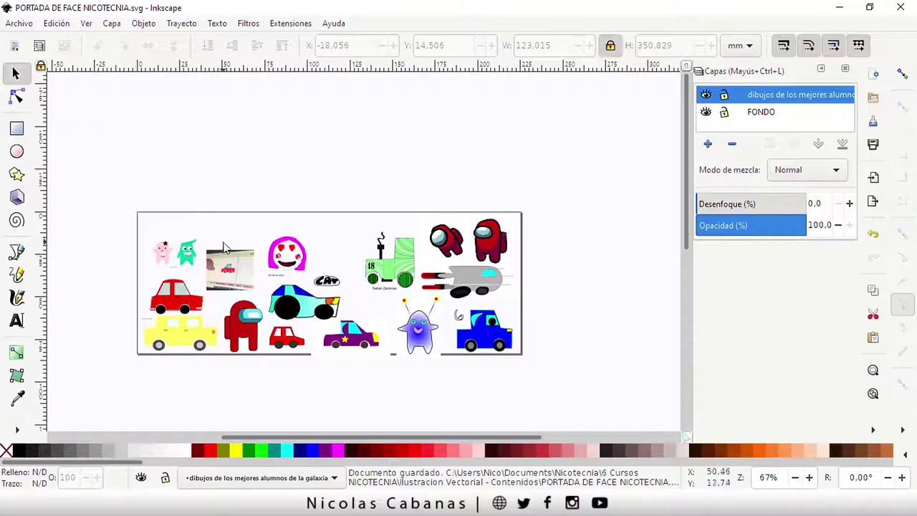
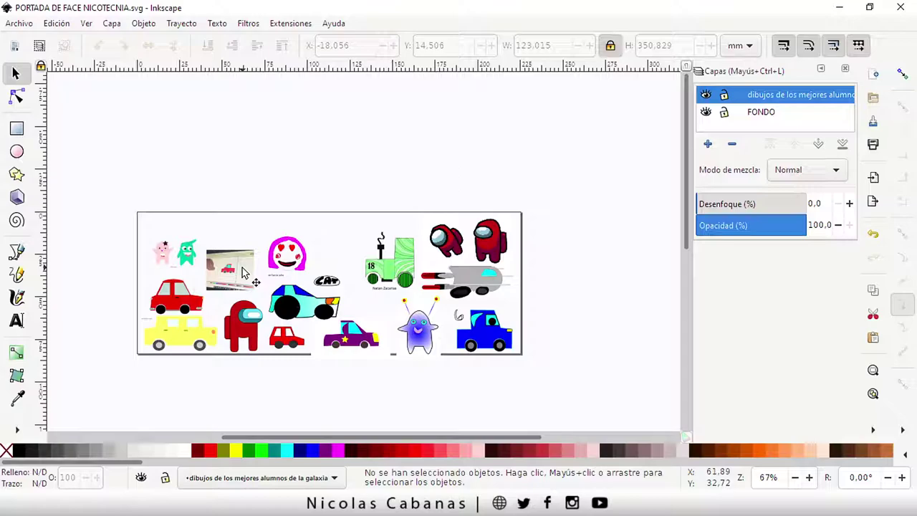
Import dibujo luz.svg, the pink LUZ car, with default SVG import options
click(27, 26)
click(72, 185)
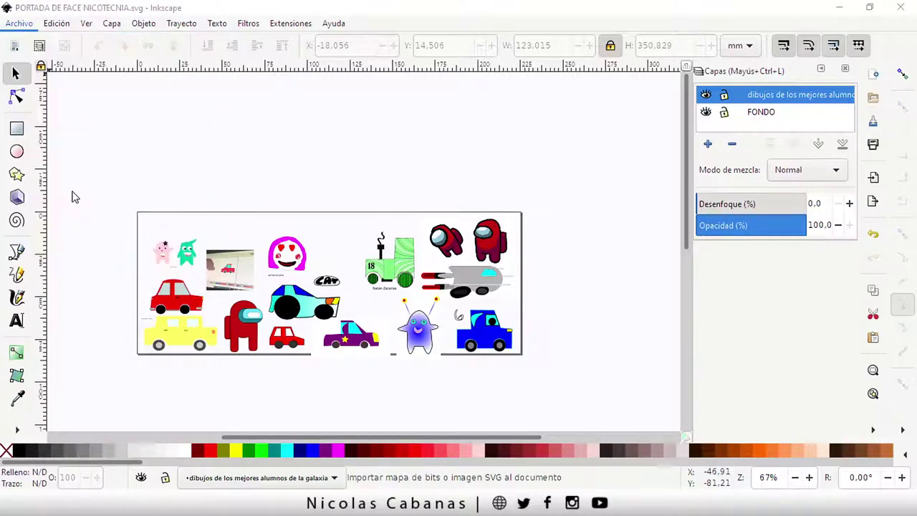
scroll(525, 315, down, 10)
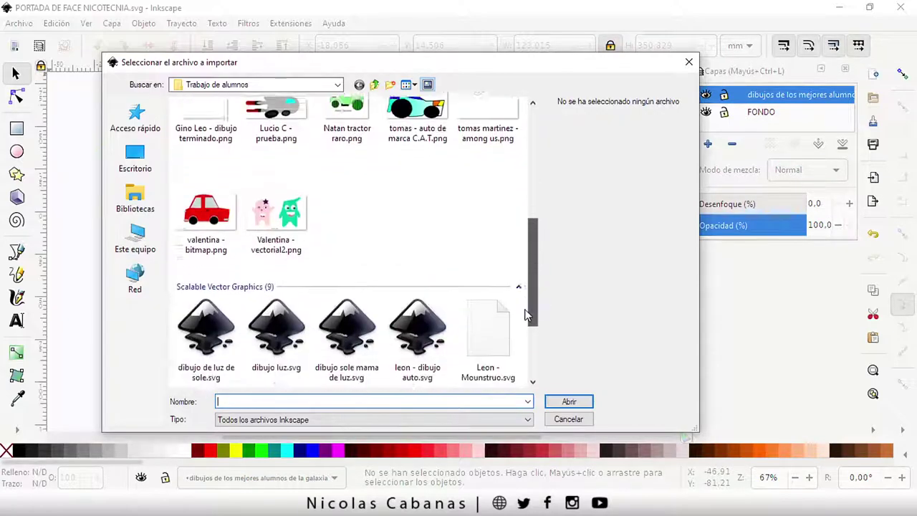
scroll(525, 316, down, 2)
click(339, 273)
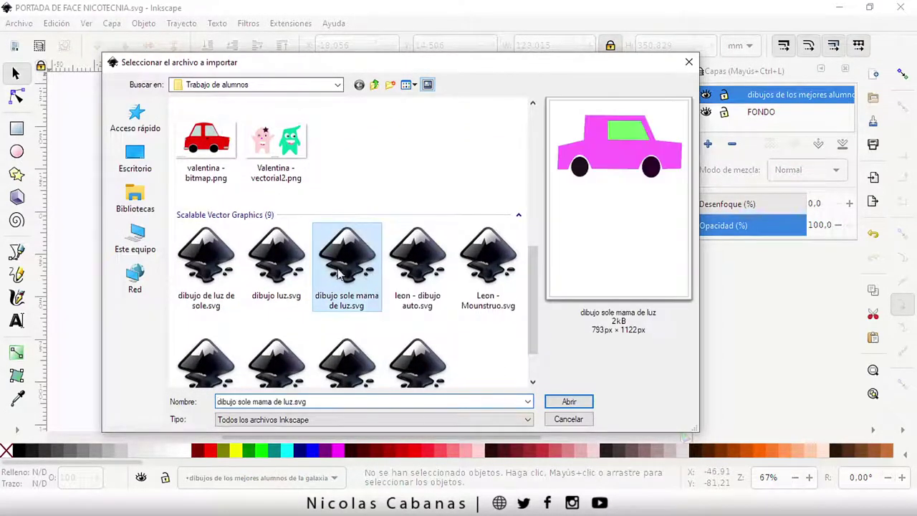
click(291, 271)
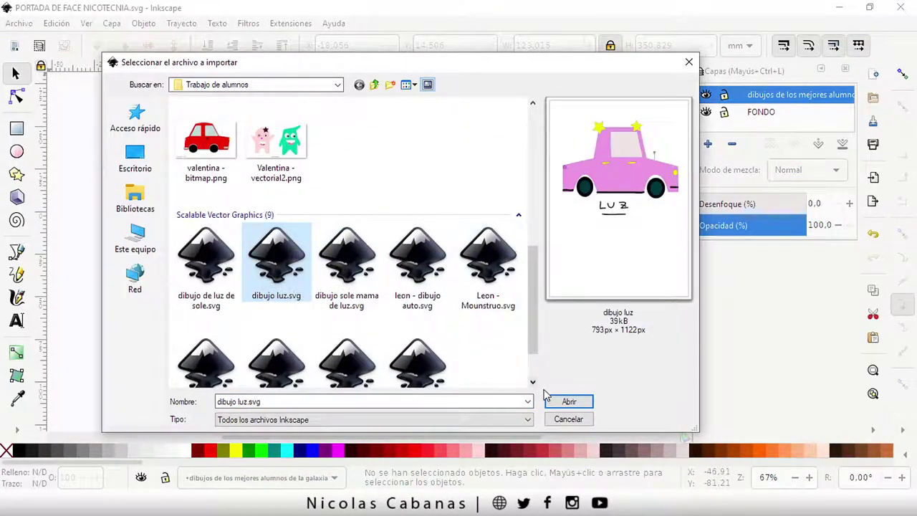
click(571, 402)
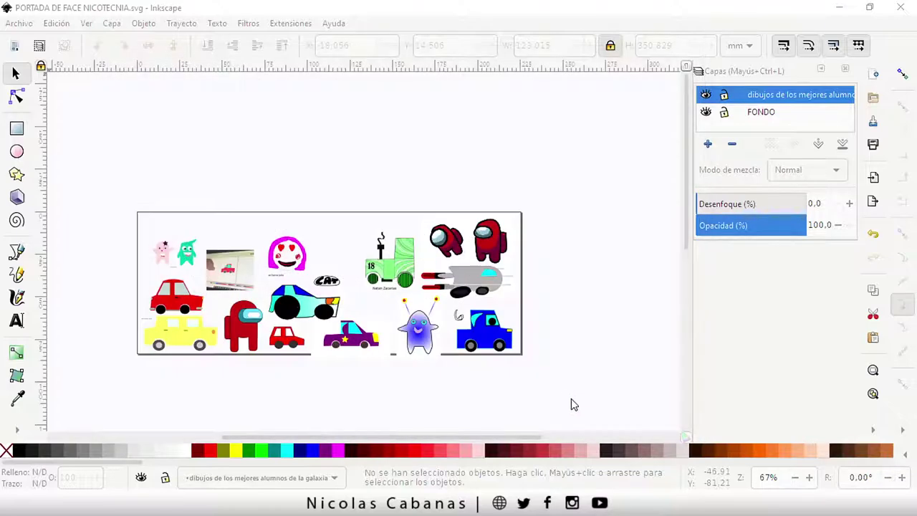
click(634, 332)
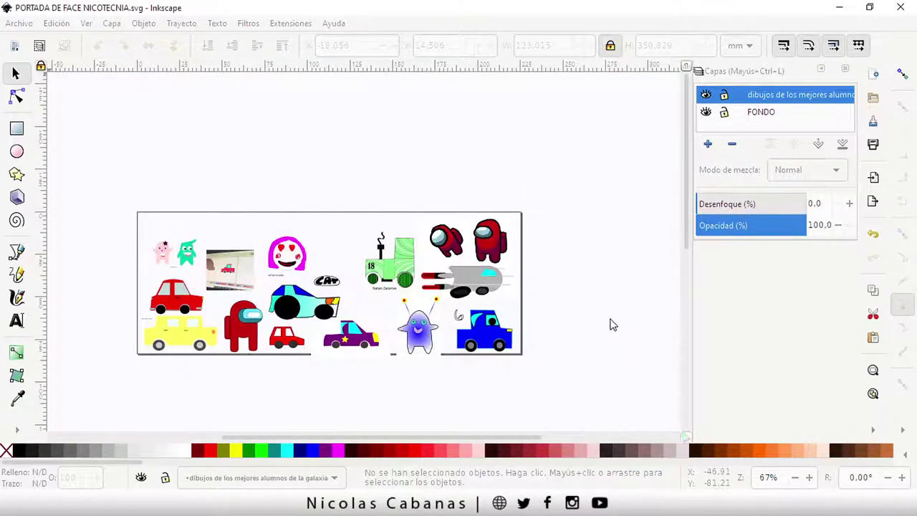
Shrink the imported pink car and move it just above the collage
scroll(322, 225, down, 1)
scroll(315, 215, up, 1)
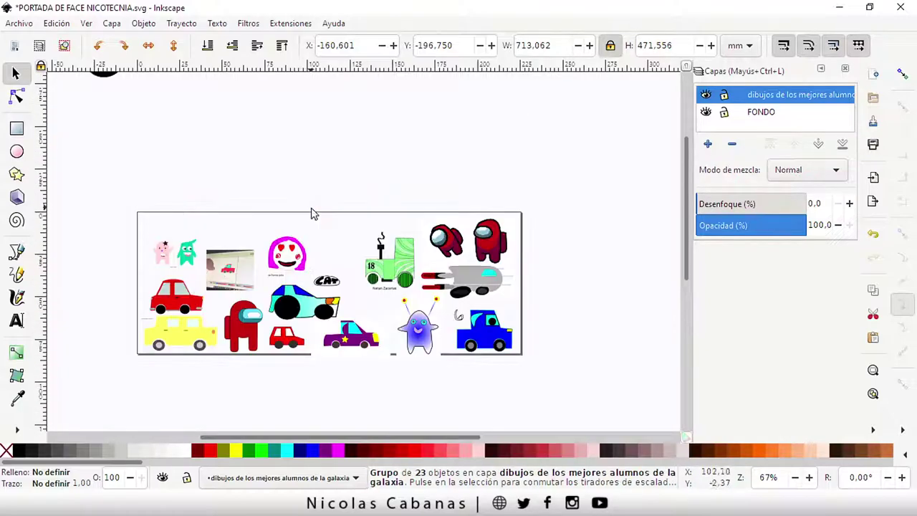
scroll(314, 219, up, 1)
scroll(319, 223, down, 2)
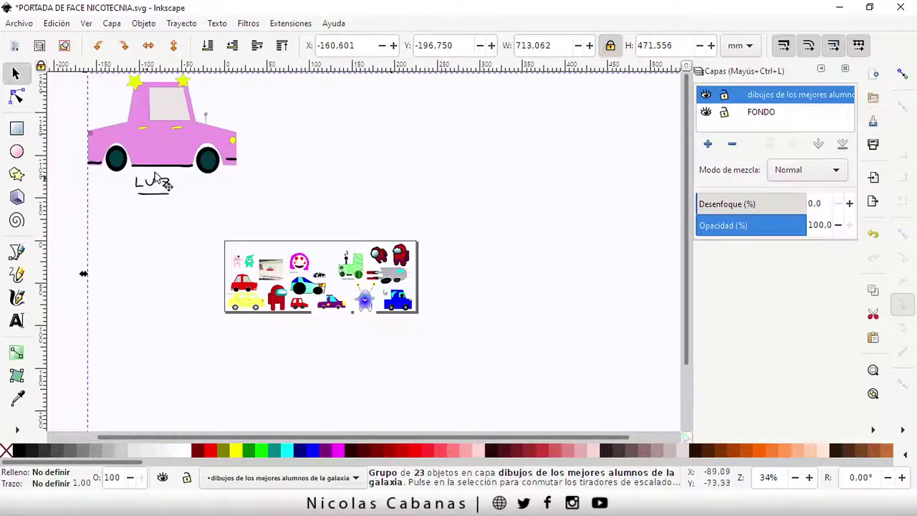
drag(167, 182, 175, 225)
drag(101, 121, 393, 311)
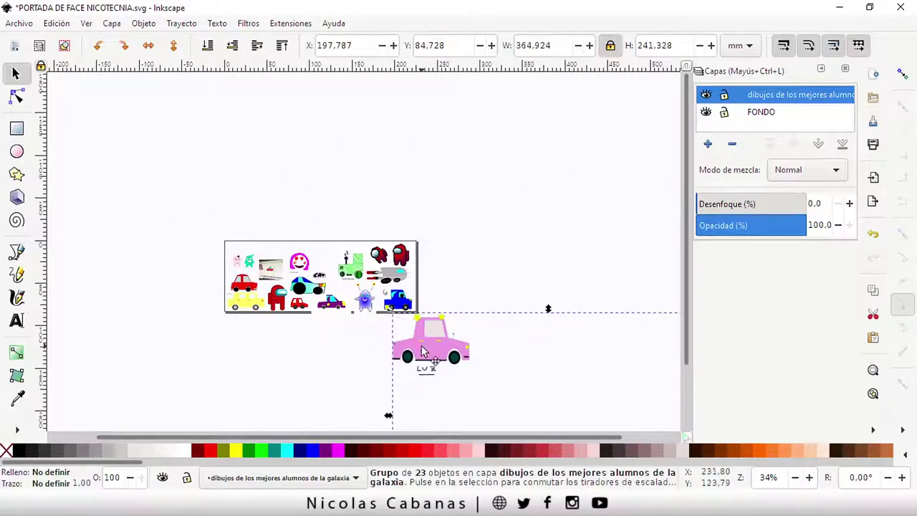
drag(421, 362, 288, 164)
click(232, 184)
Enter the car group and regroup all 22 of its parts into one object
click(284, 168)
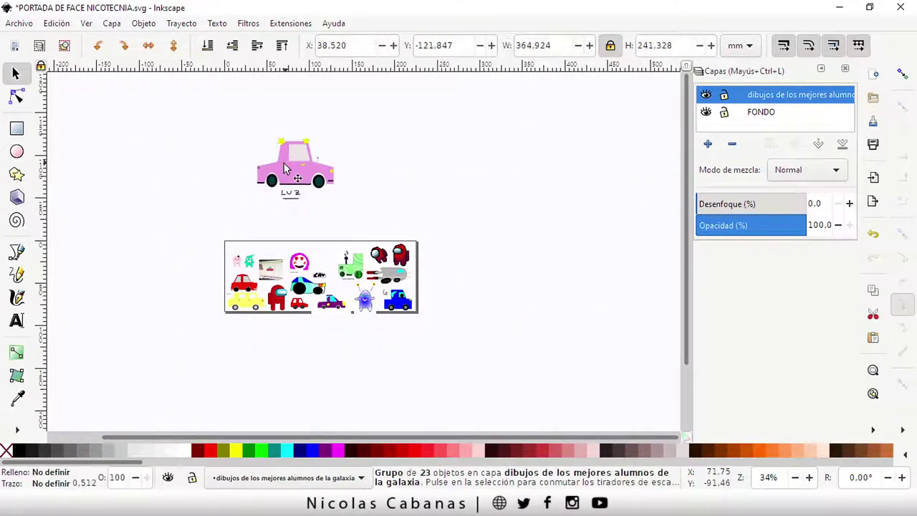
double_click(276, 172)
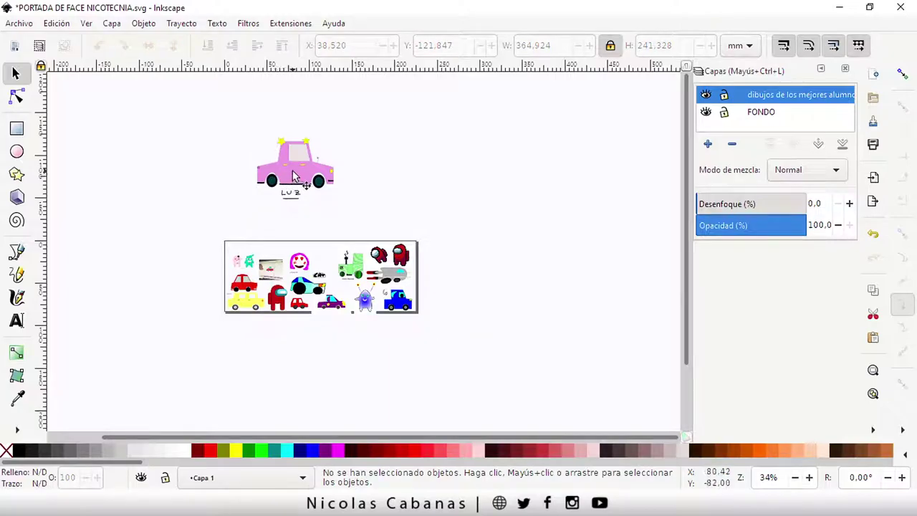
click(292, 175)
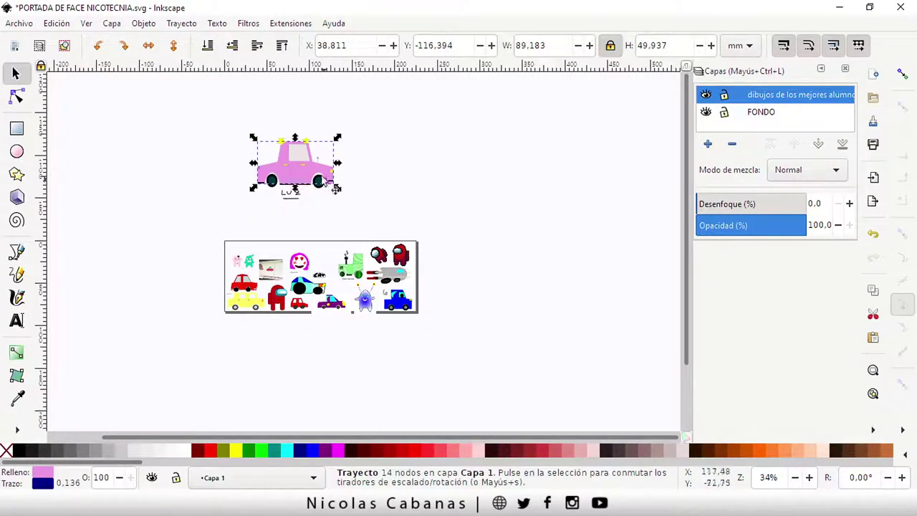
click(230, 120)
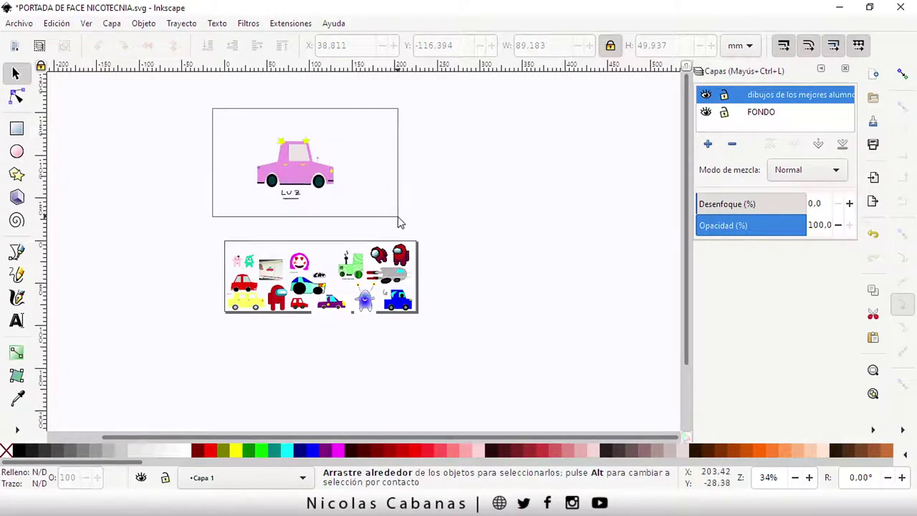
drag(400, 222, 399, 222)
right_click(329, 179)
key(Escape)
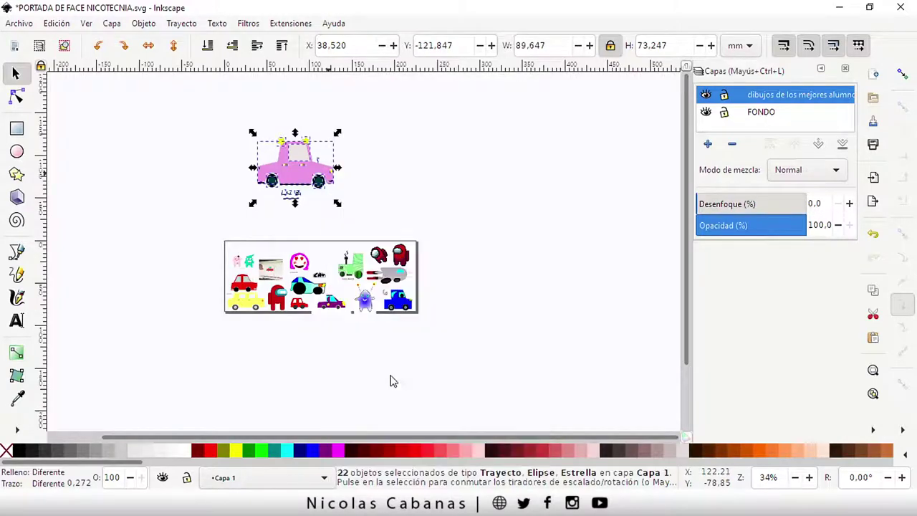
key(ctrl+g)
Shrink the grouped car and place it between the smiling face and green tractor
mouse_move(338, 205)
mouse_down()
mouse_move(302, 176)
mouse_move(326, 251)
mouse_up()
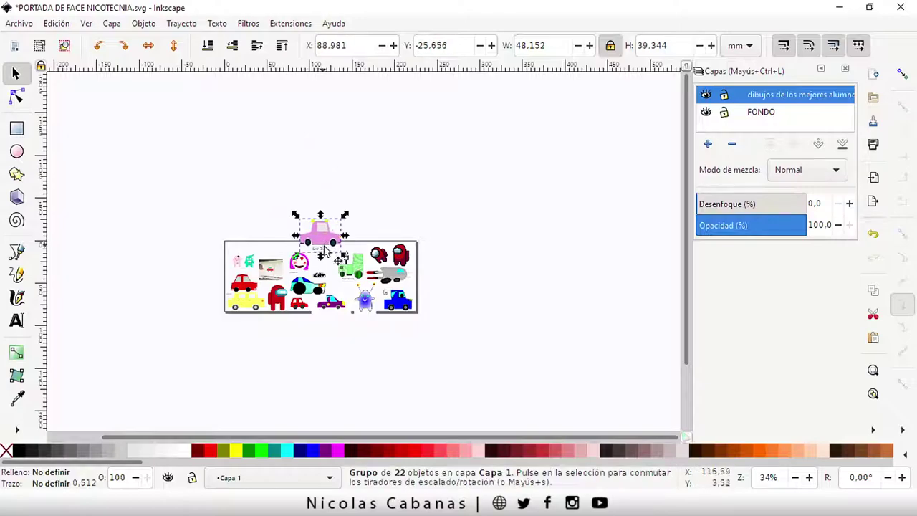
scroll(316, 269, up, 1)
scroll(315, 269, up, 1)
scroll(316, 268, up, 1)
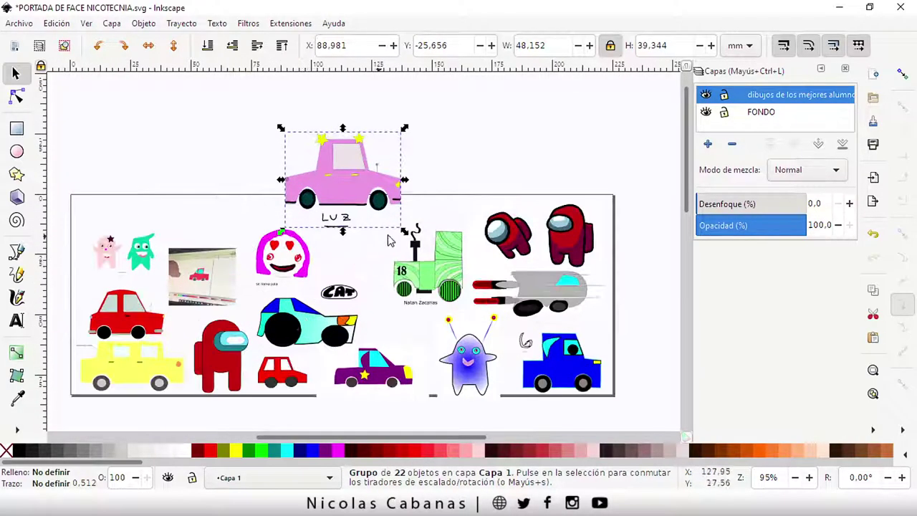
mouse_move(405, 232)
mouse_down()
mouse_move(368, 201)
mouse_move(365, 240)
mouse_move(393, 258)
mouse_move(386, 250)
mouse_up()
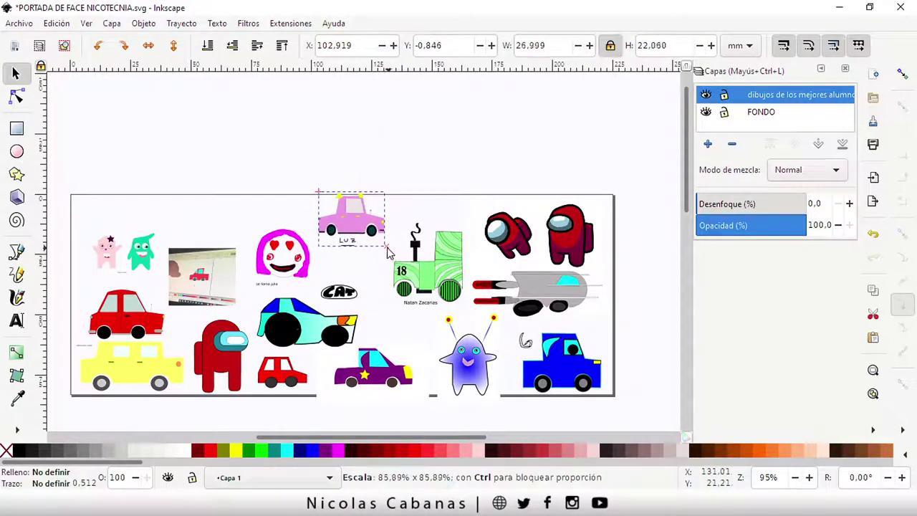
drag(347, 212, 353, 237)
click(351, 201)
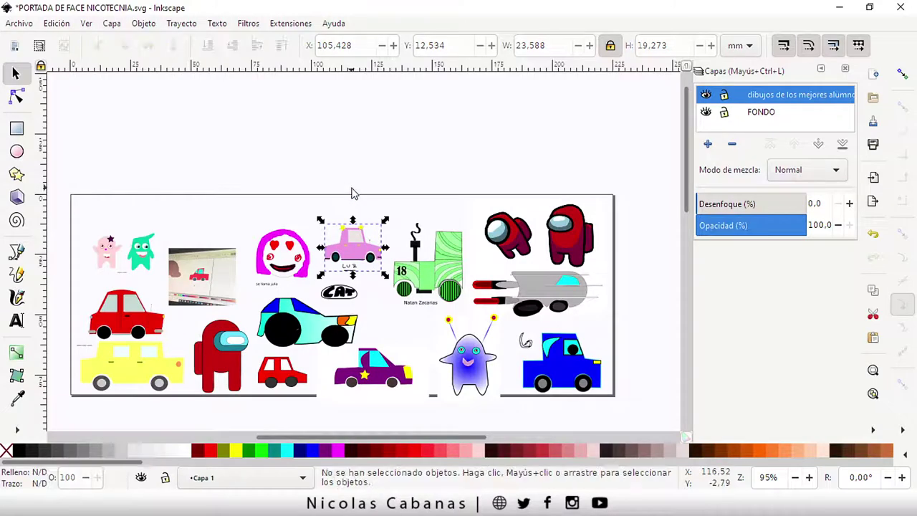
Import dibujo sole mama de luz.svg, the magenta green-window car, with default options
click(18, 24)
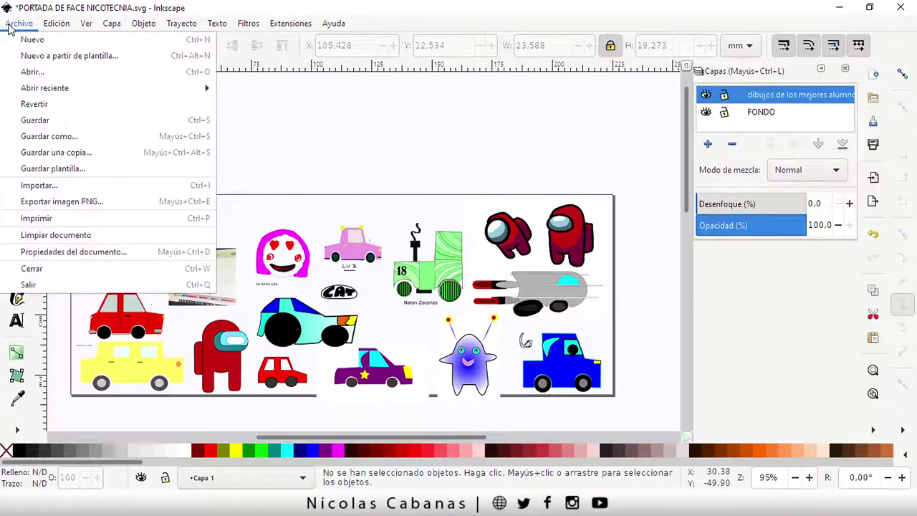
click(197, 186)
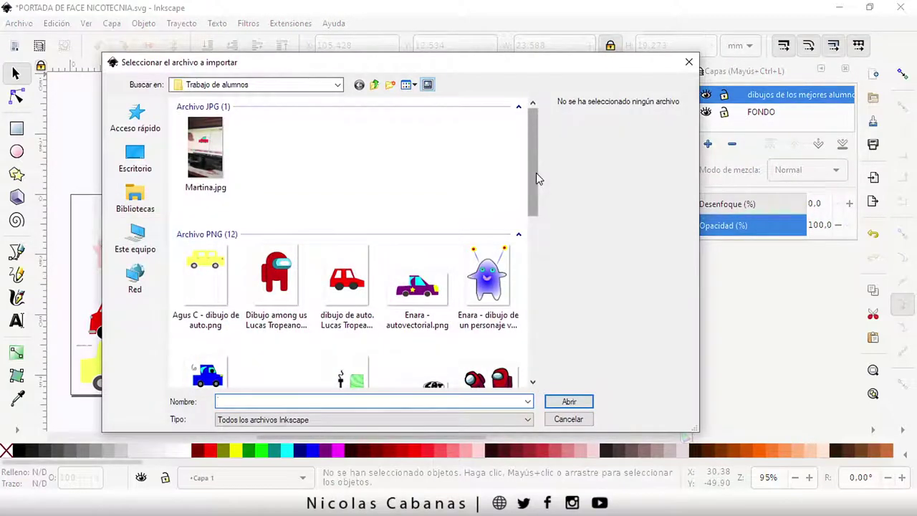
drag(534, 179, 522, 322)
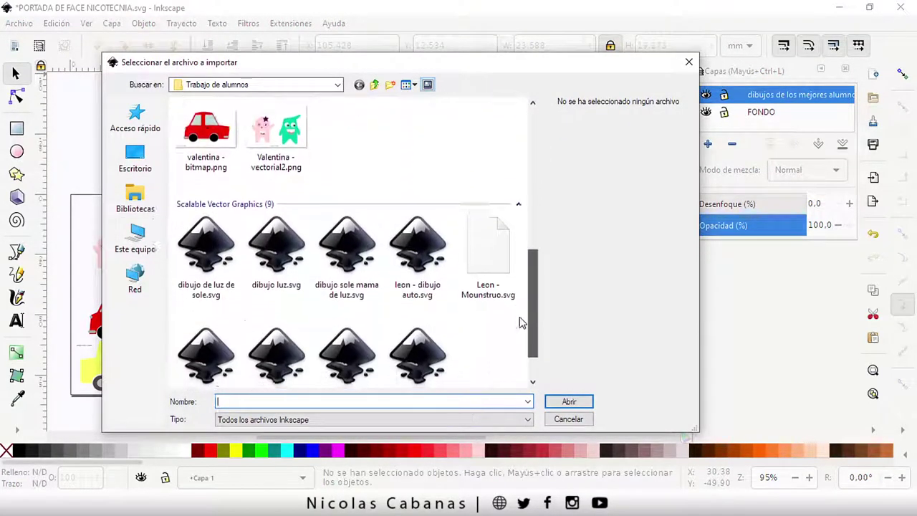
click(366, 274)
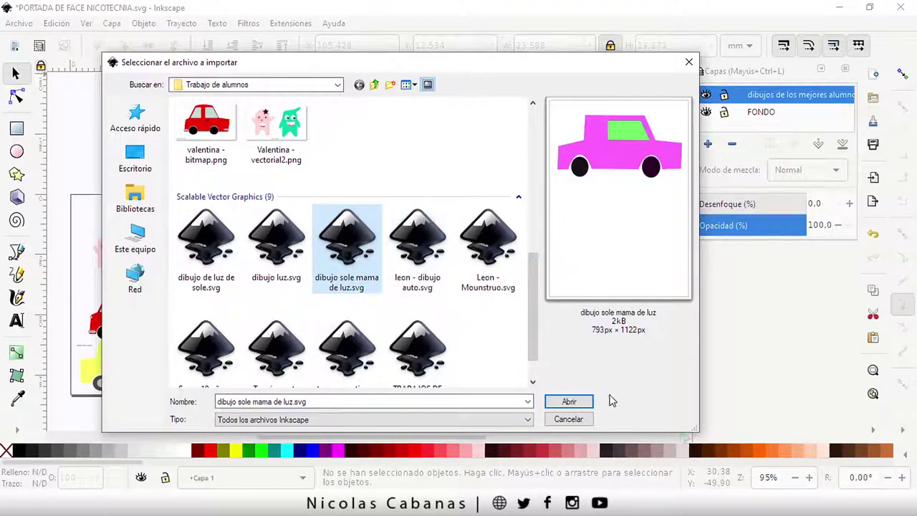
click(568, 402)
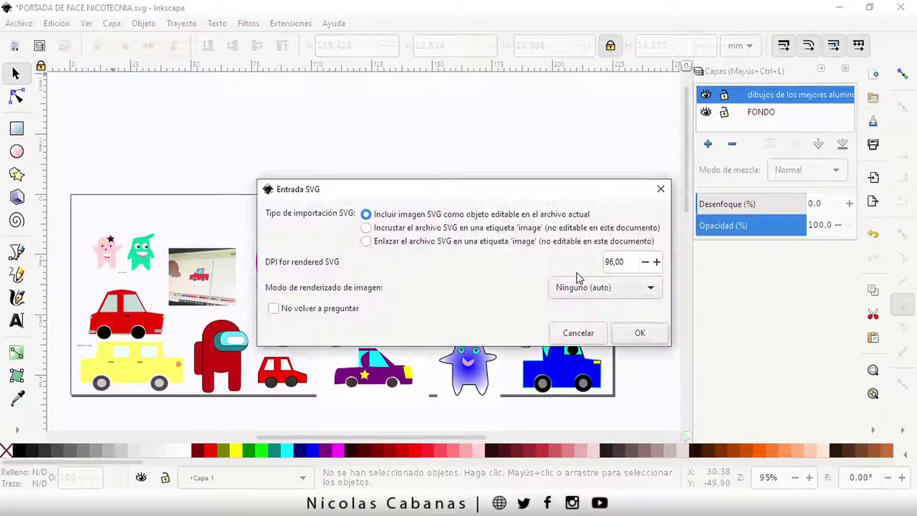
click(638, 333)
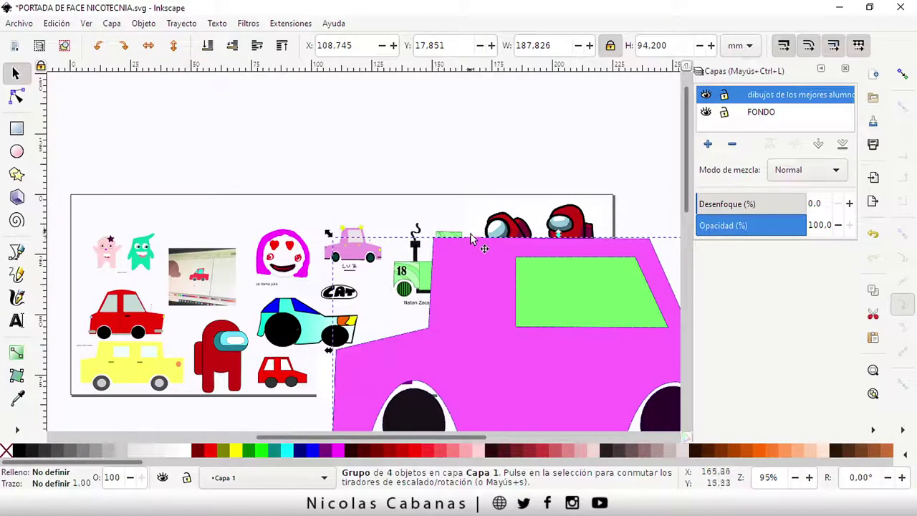
Move the magenta car up-left above the collage and shrink it slightly
scroll(481, 271, down, 1)
scroll(512, 289, down, 1)
mouse_move(515, 313)
mouse_down()
mouse_move(305, 225)
mouse_move(367, 161)
mouse_up()
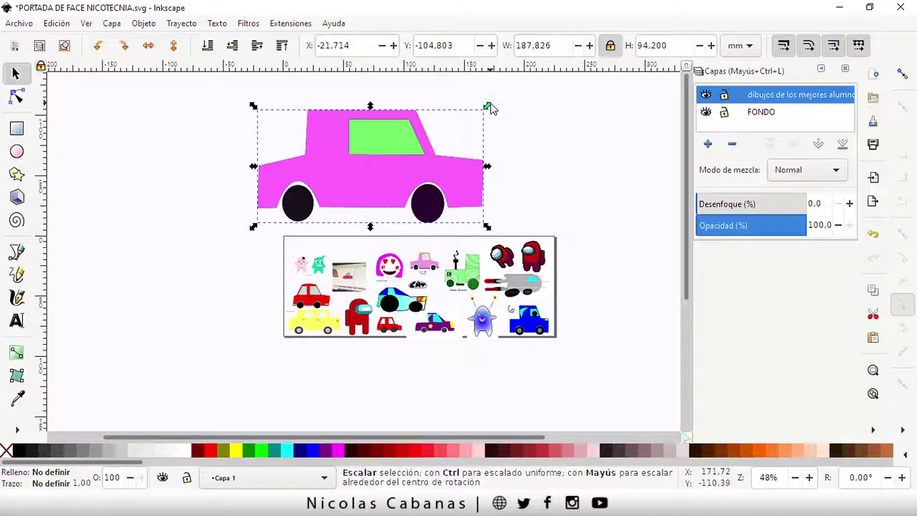
drag(491, 106, 367, 166)
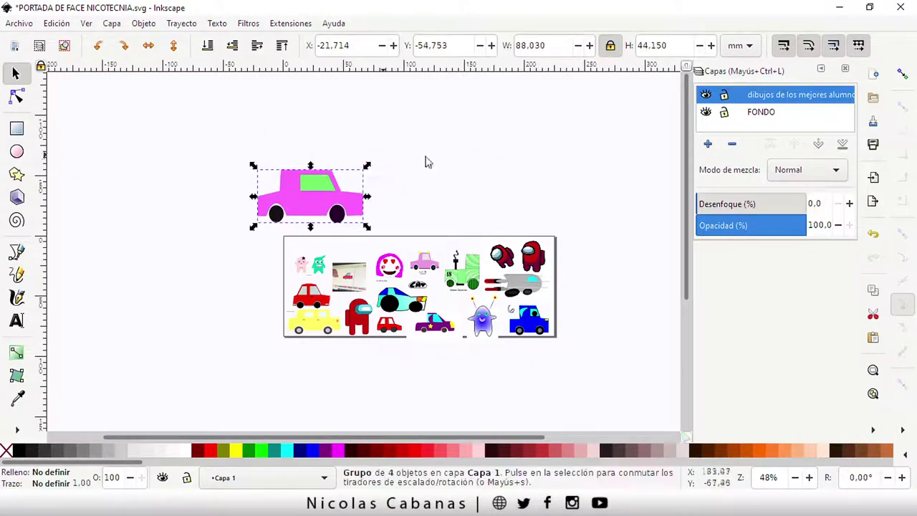
scroll(575, 197, up, 1)
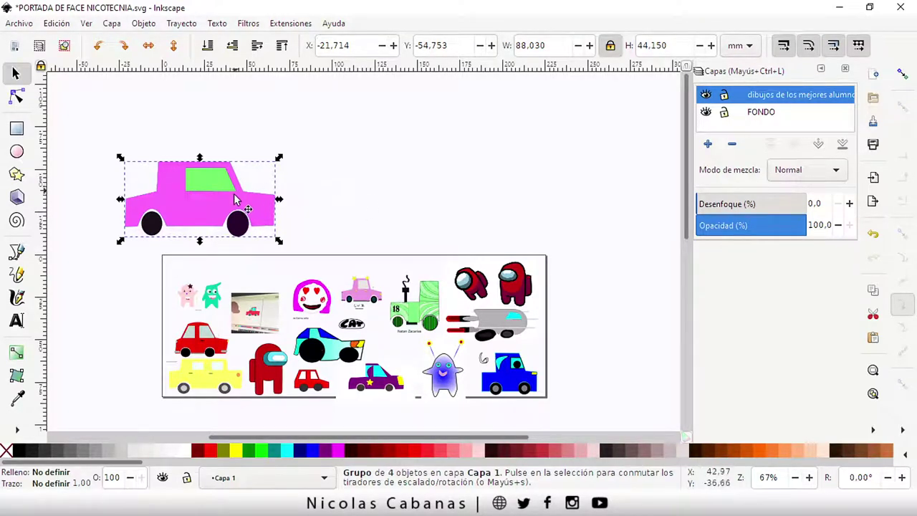
drag(250, 199, 302, 196)
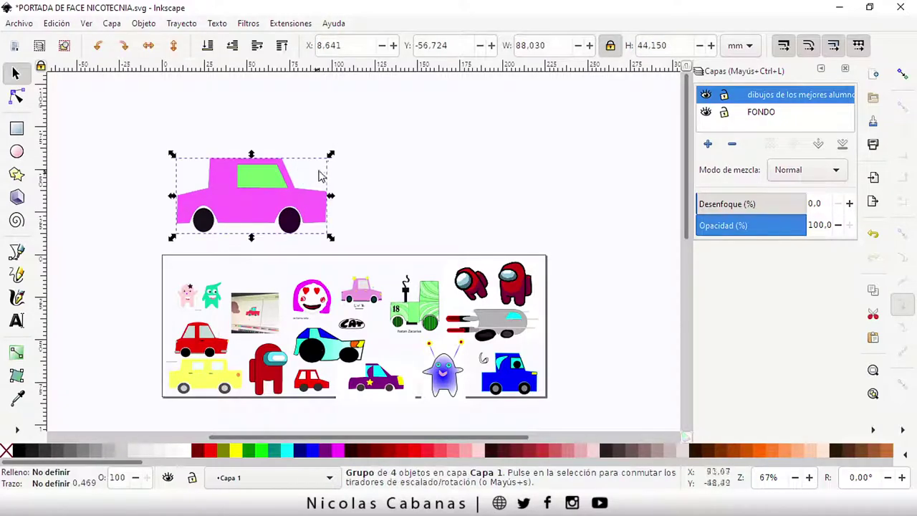
drag(330, 155, 324, 159)
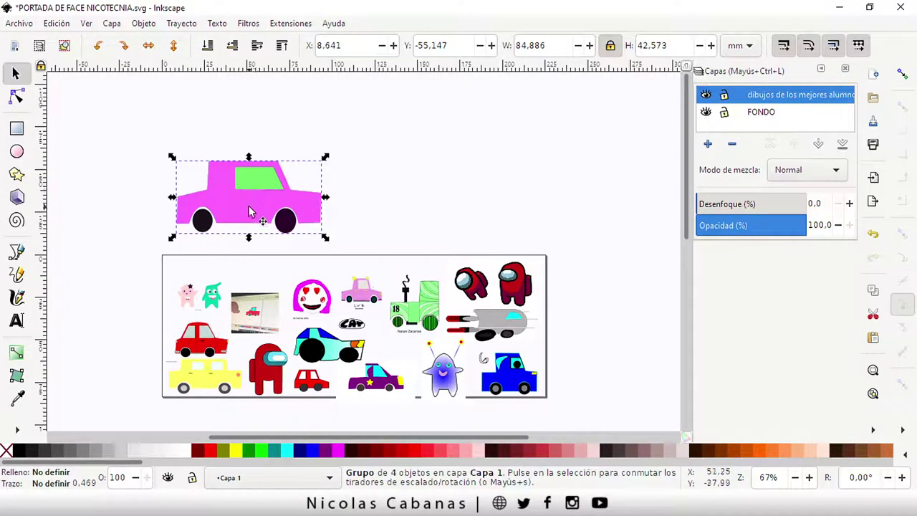
Group the car's four parts and scale the group to about half size
key(Escape)
click(229, 205)
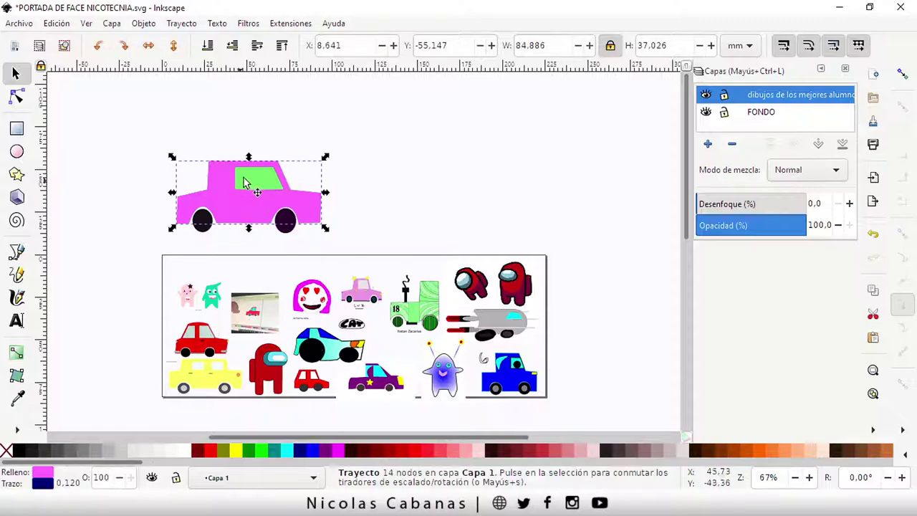
click(247, 182)
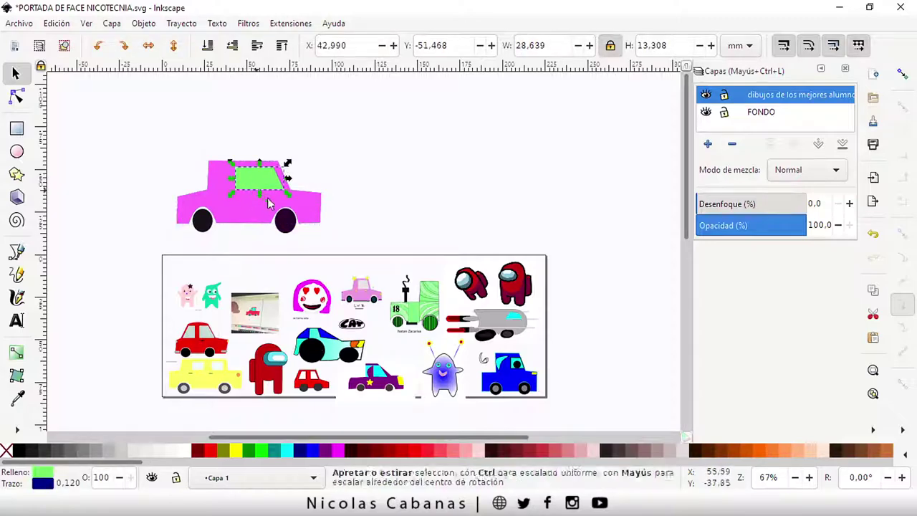
click(349, 199)
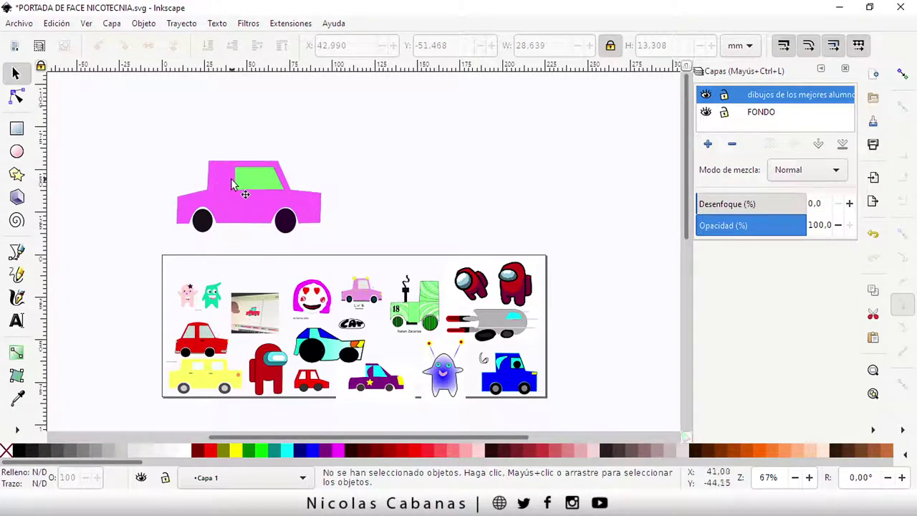
drag(123, 143, 409, 237)
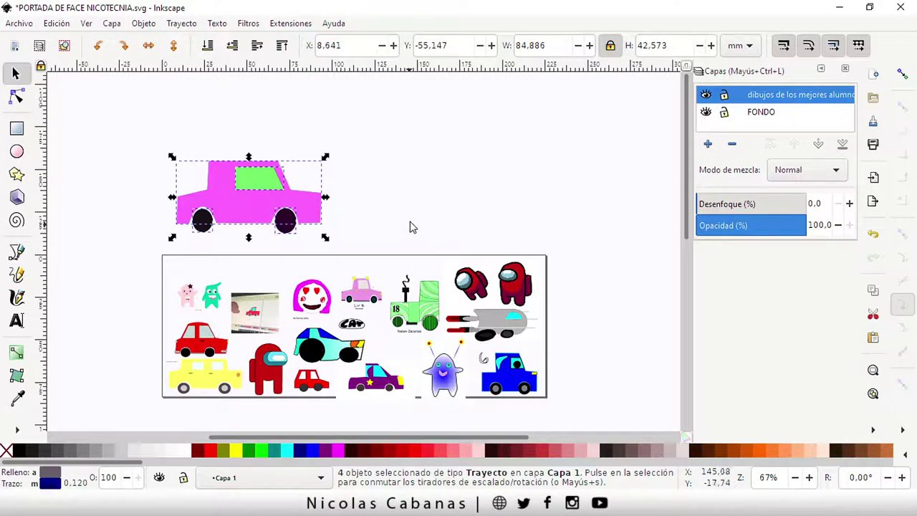
right_click(218, 199)
click(262, 377)
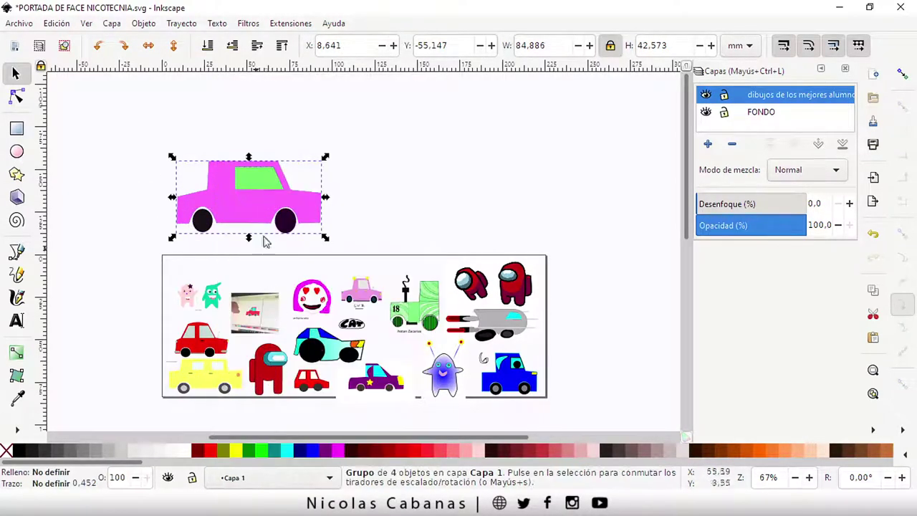
mouse_move(324, 237)
mouse_down()
mouse_move(260, 215)
mouse_move(291, 285)
mouse_move(272, 271)
mouse_move(264, 282)
mouse_up()
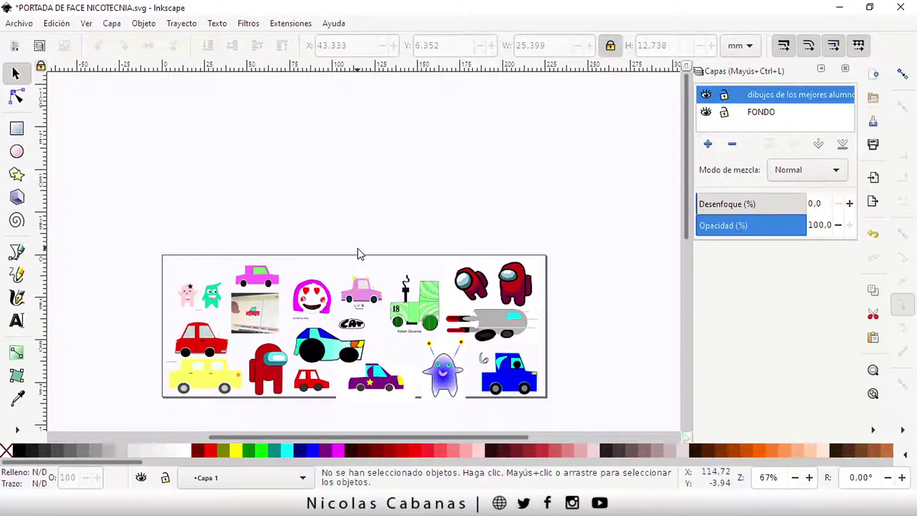
Choose the red car drawing, leon - dibujo auto.svg, for import
click(22, 25)
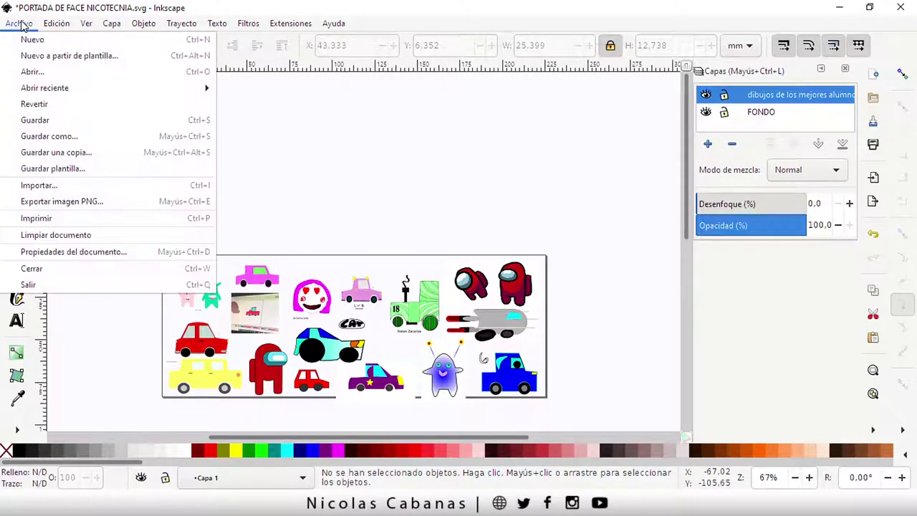
click(75, 187)
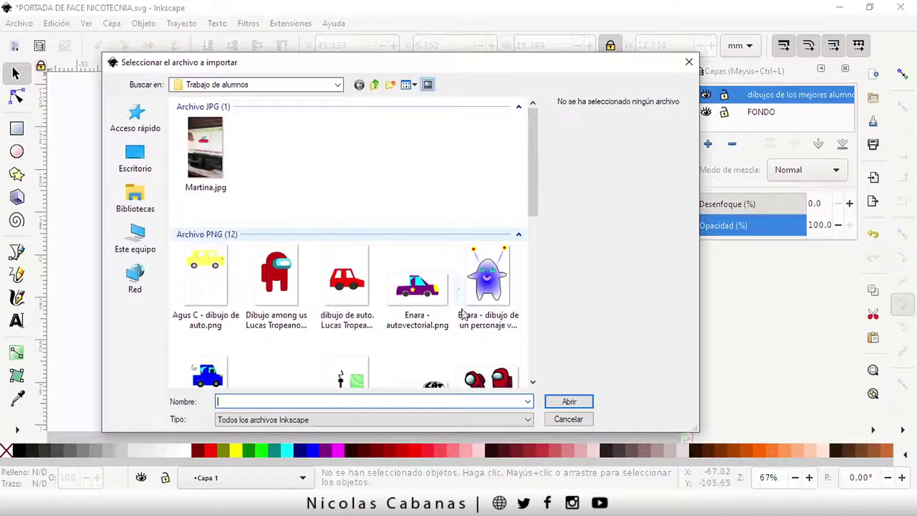
scroll(466, 315, down, 5)
click(419, 205)
click(371, 223)
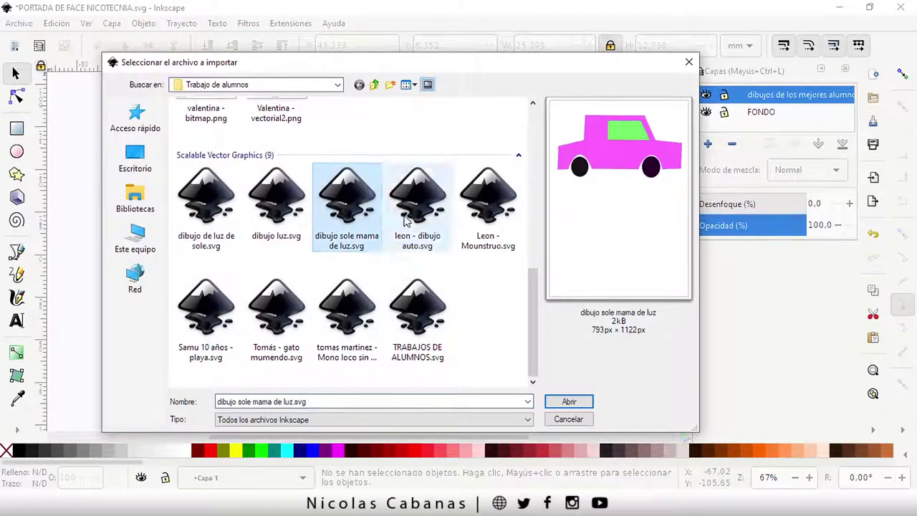
click(418, 218)
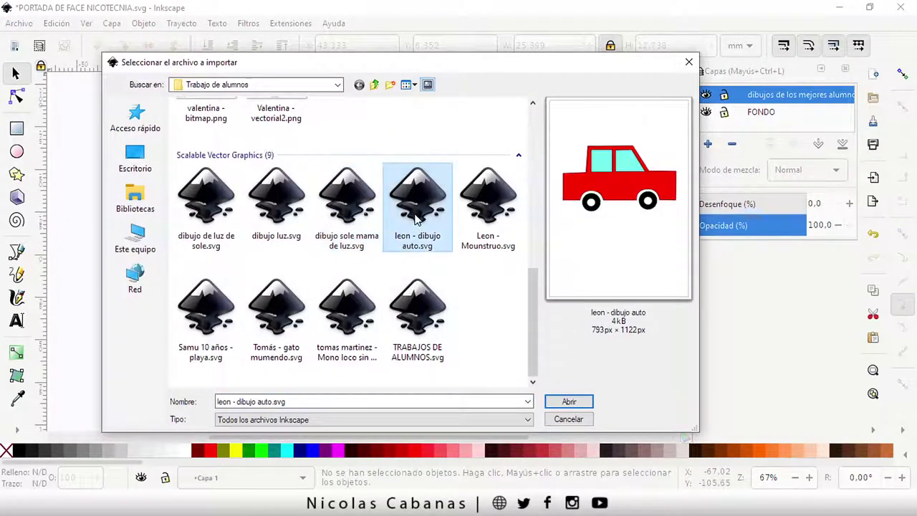
click(577, 403)
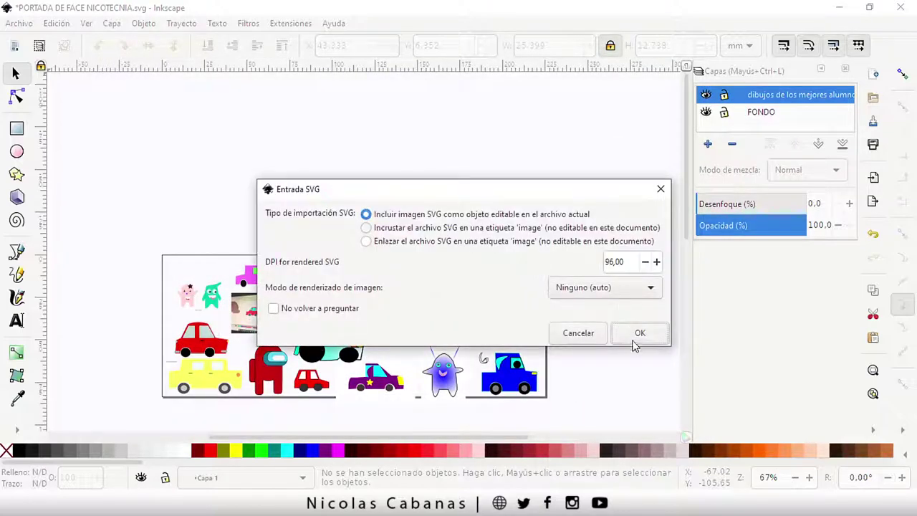
Import the red car, shrink it above the collage, and nudge the tractor down-left
click(633, 343)
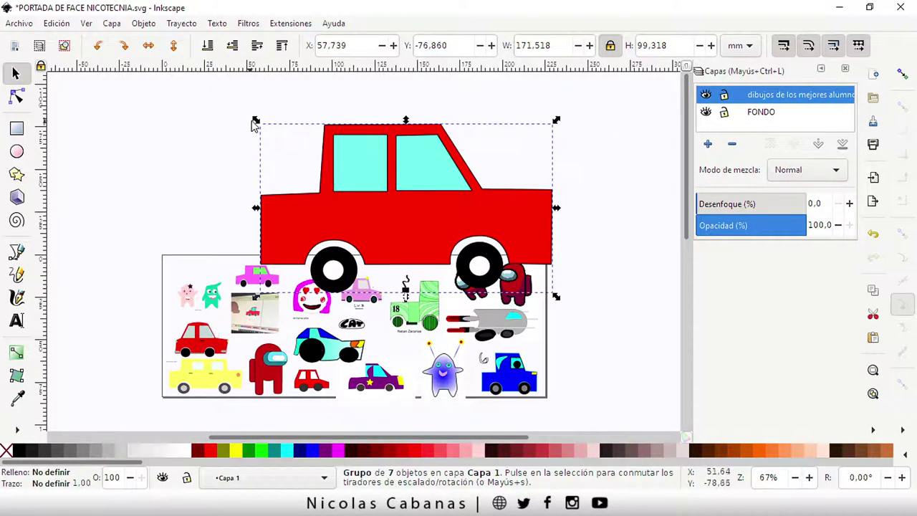
mouse_move(255, 120)
mouse_down()
mouse_move(372, 191)
mouse_move(466, 213)
mouse_move(500, 237)
mouse_up()
drag(538, 287, 434, 259)
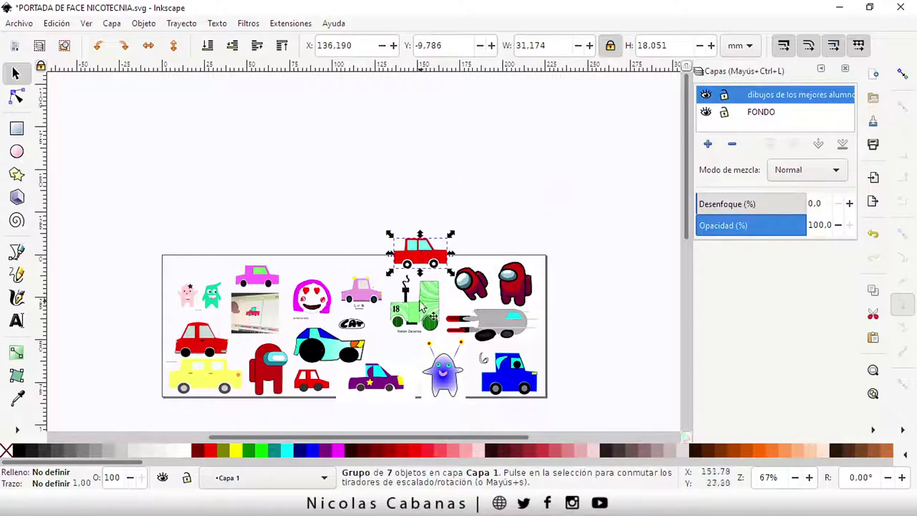
drag(418, 313, 403, 340)
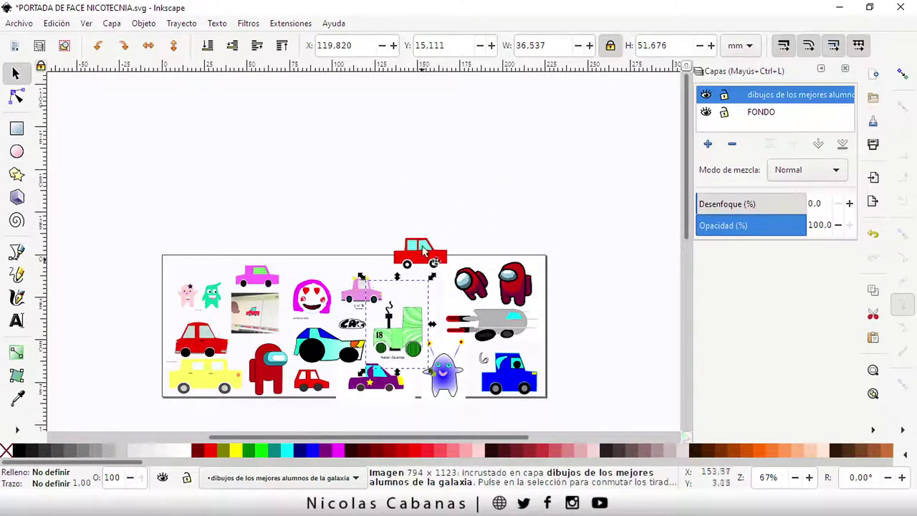
Move the red car down into the collage's top row beside the red figures
click(417, 242)
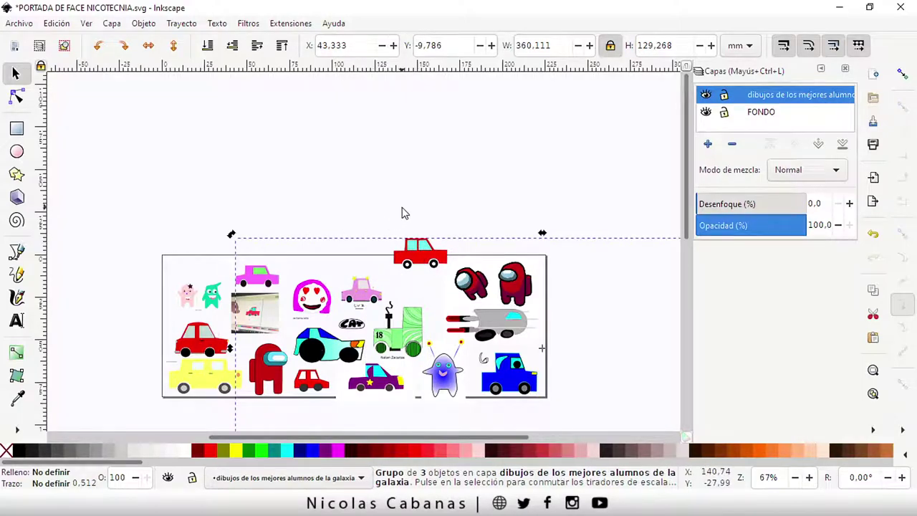
click(404, 211)
click(413, 244)
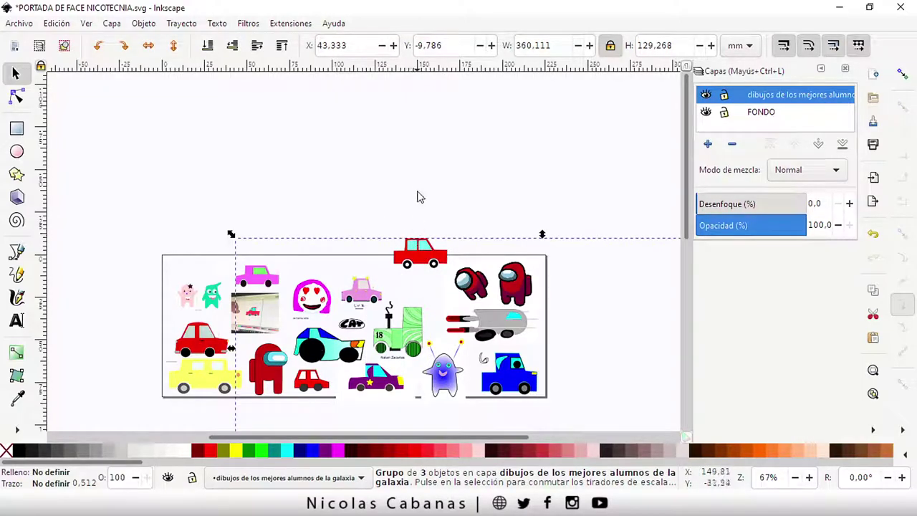
click(422, 259)
click(423, 256)
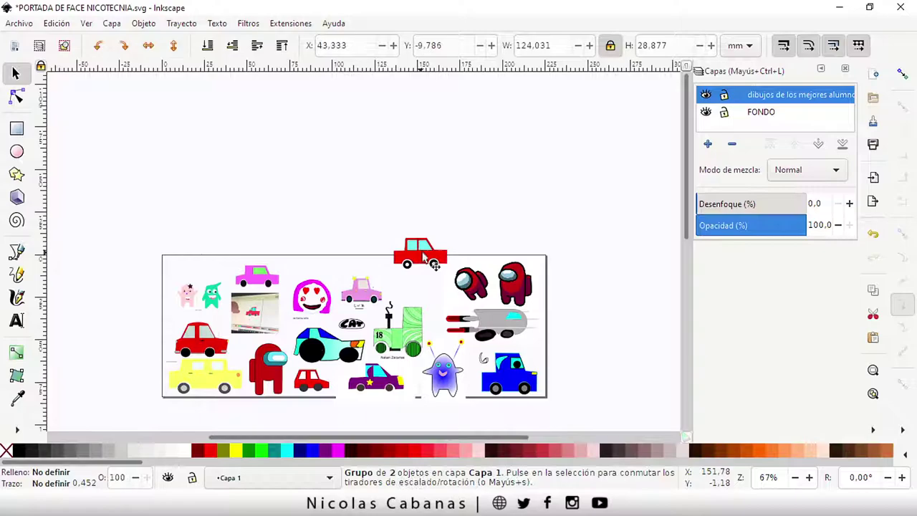
click(384, 224)
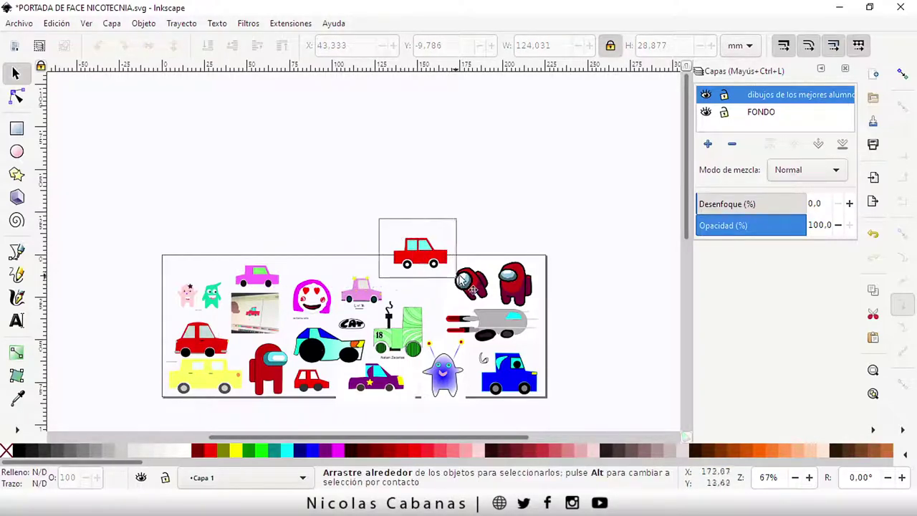
drag(461, 278, 431, 263)
click(437, 262)
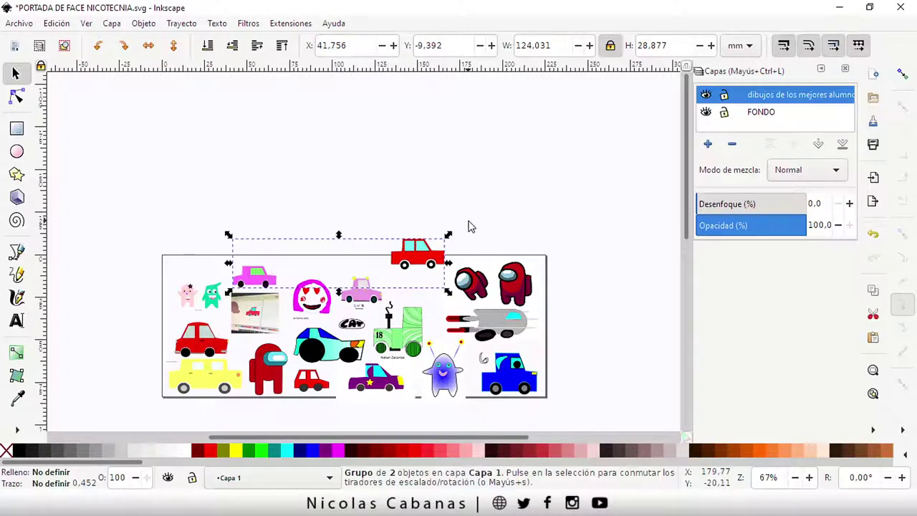
click(470, 225)
click(433, 262)
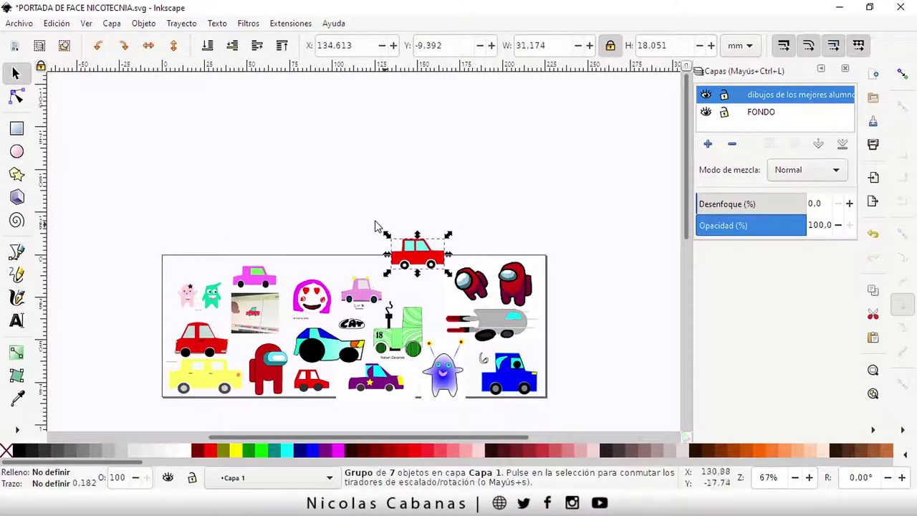
mouse_move(374, 225)
mouse_down()
mouse_move(456, 275)
mouse_move(434, 281)
mouse_up()
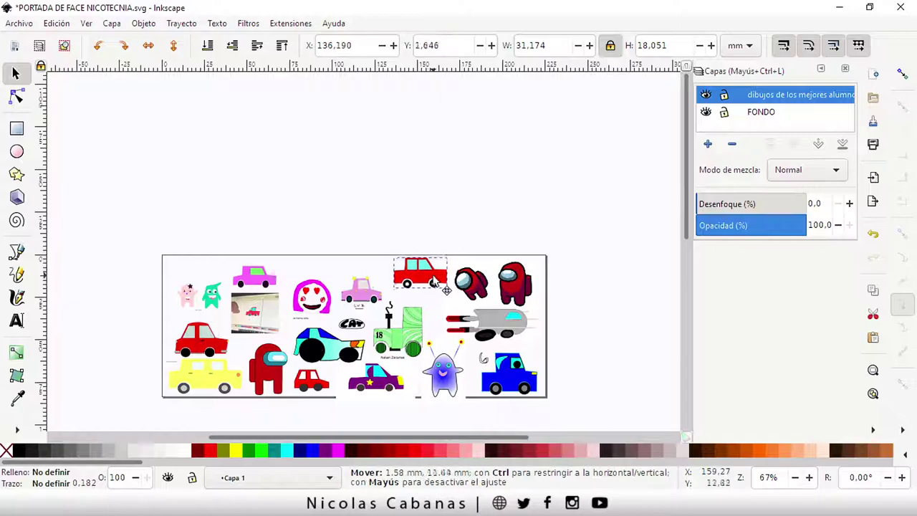
click(447, 226)
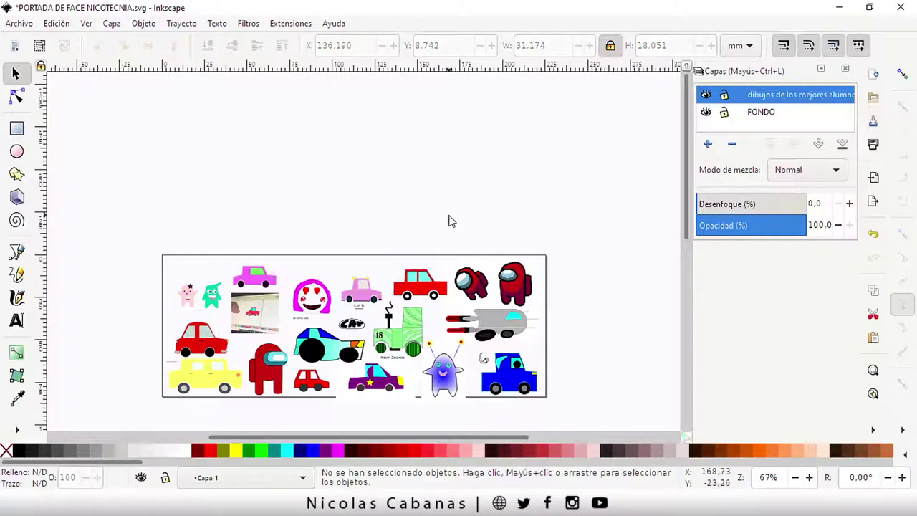
Save the collage, then import Leon - Mounstruo.svg, the green monster
click(21, 24)
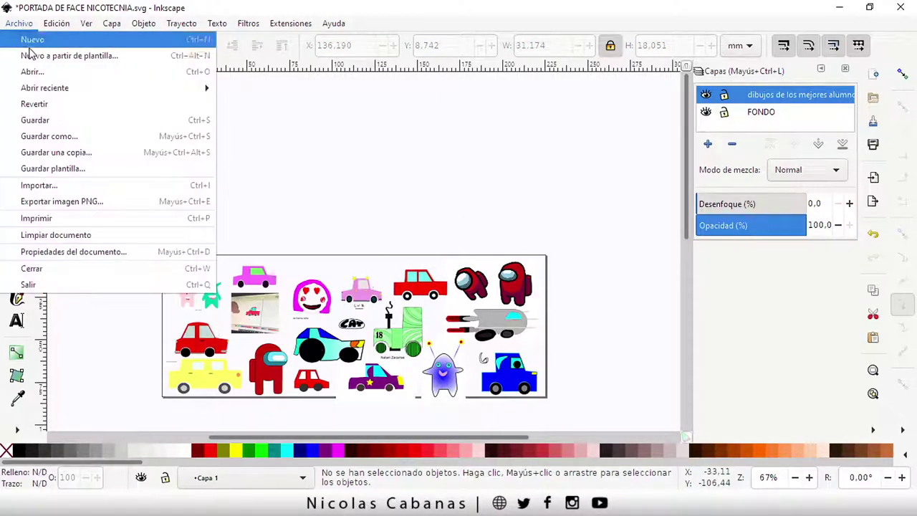
click(53, 124)
click(20, 25)
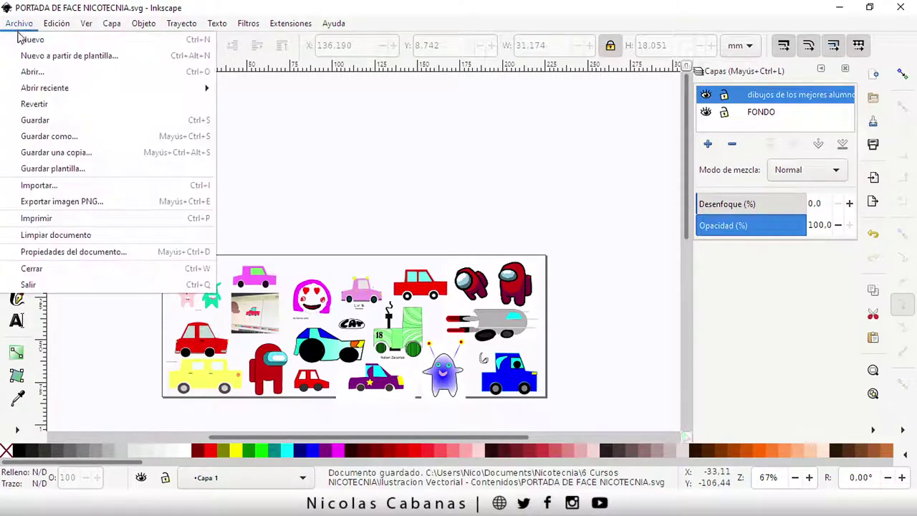
click(39, 185)
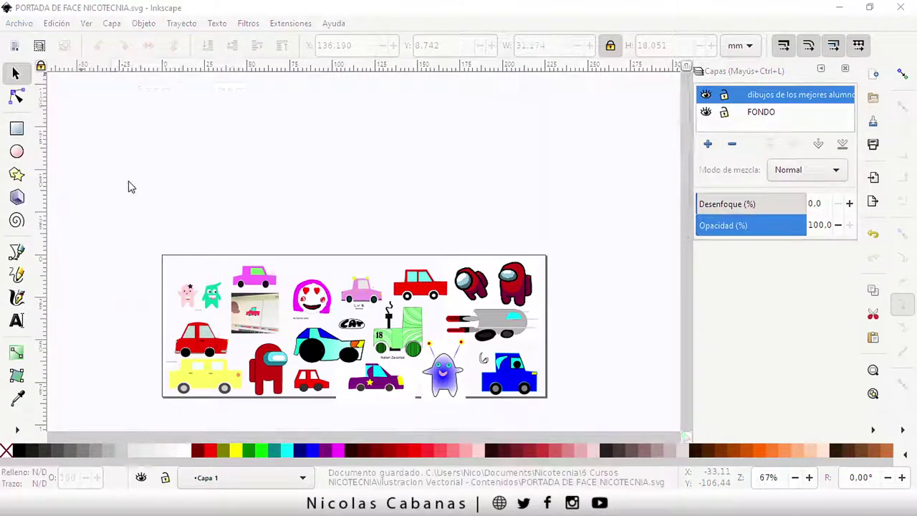
drag(533, 199, 515, 353)
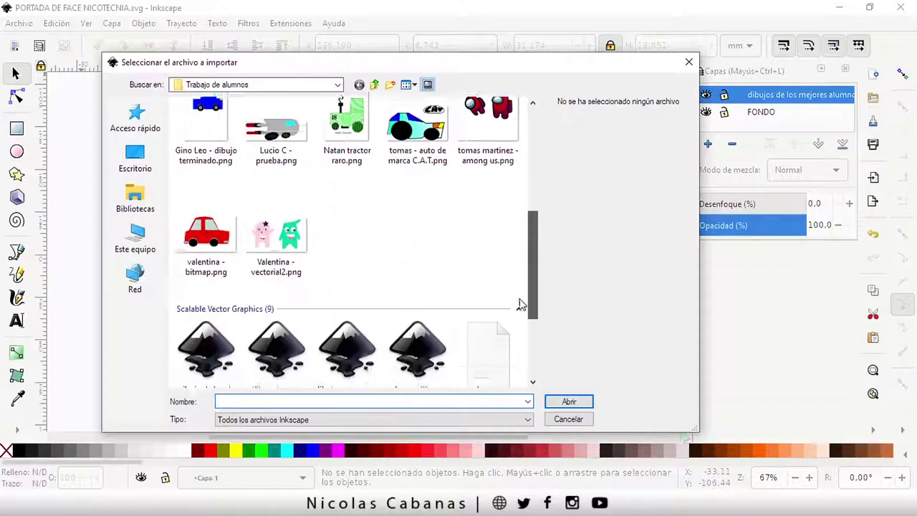
click(473, 228)
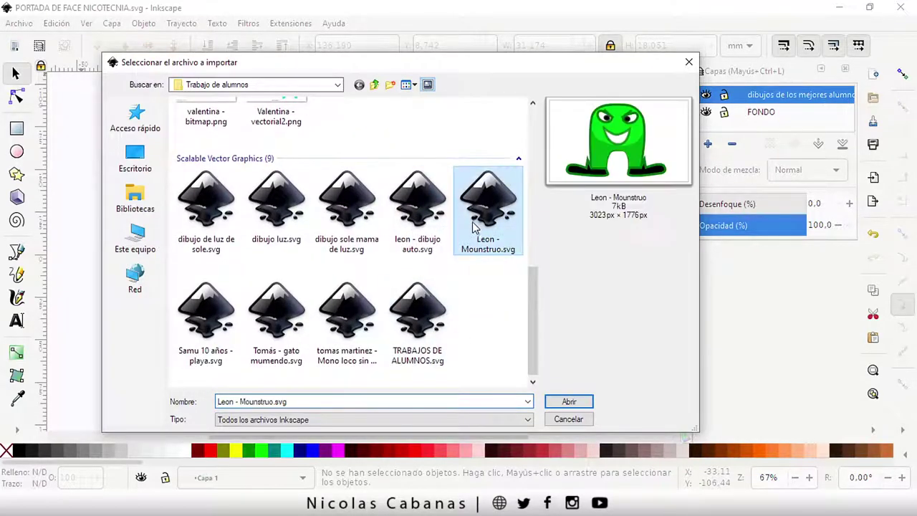
click(569, 402)
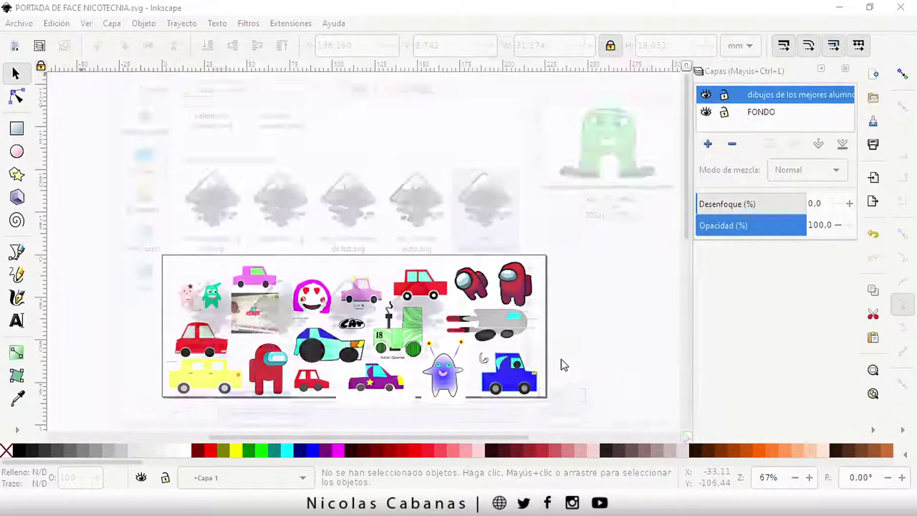
click(637, 331)
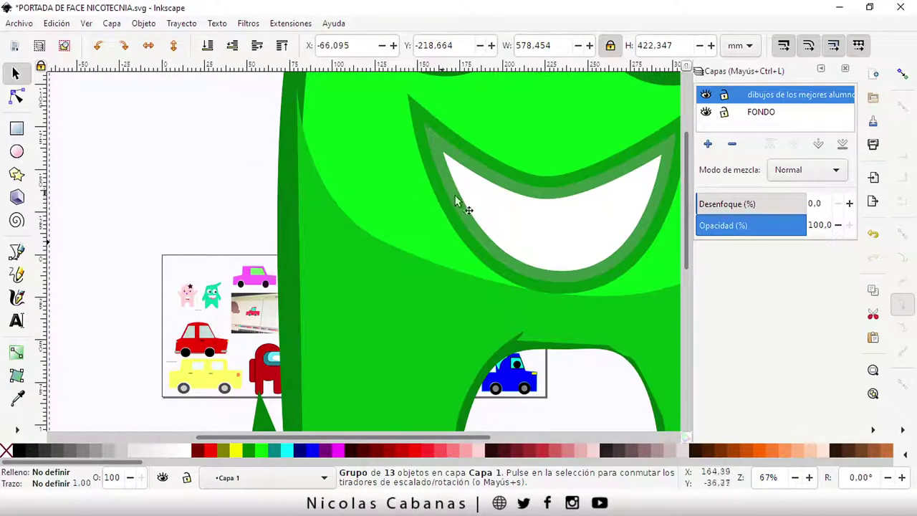
Shrink the green monster group down to fit within the collage
scroll(465, 208, down, 2)
scroll(475, 205, down, 1)
mouse_move(321, 83)
mouse_down()
mouse_move(609, 287)
mouse_move(441, 240)
mouse_up()
scroll(487, 233, up, 2)
scroll(502, 230, up, 2)
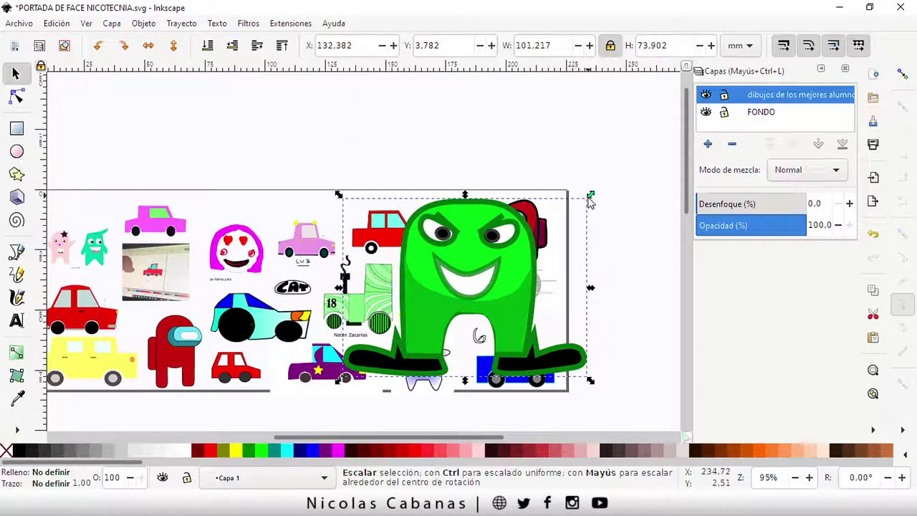
mouse_move(590, 197)
mouse_down()
mouse_move(413, 326)
mouse_move(421, 316)
mouse_up()
drag(406, 364, 392, 365)
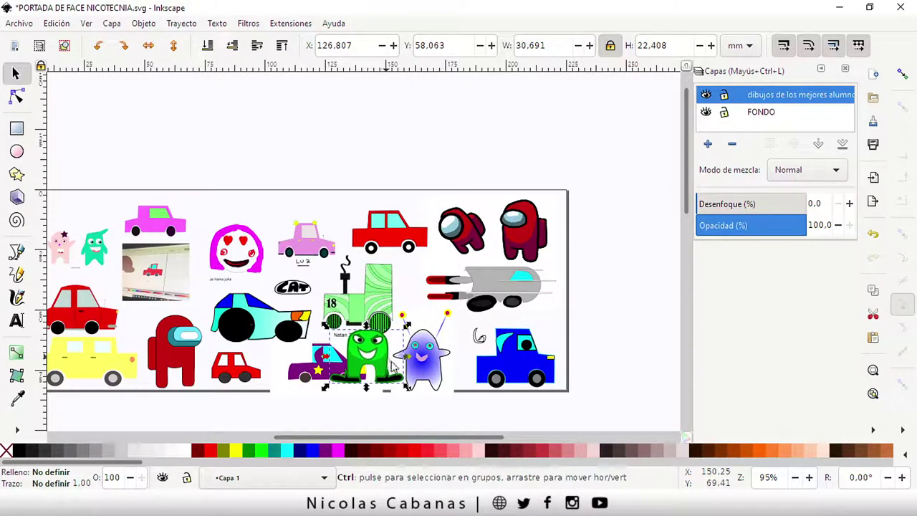
Shift the purple car left and resize and reposition the purple alien to make room
scroll(393, 366, up, 2)
mouse_move(223, 390)
mouse_down()
mouse_move(165, 390)
mouse_move(177, 391)
mouse_up()
drag(471, 374, 519, 366)
drag(436, 256, 461, 290)
drag(504, 355, 495, 334)
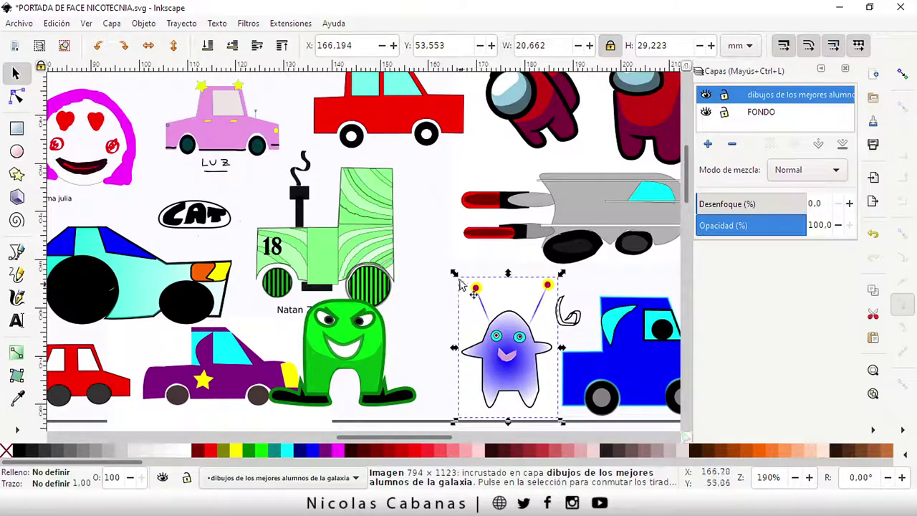
drag(463, 272, 447, 265)
drag(367, 365, 408, 367)
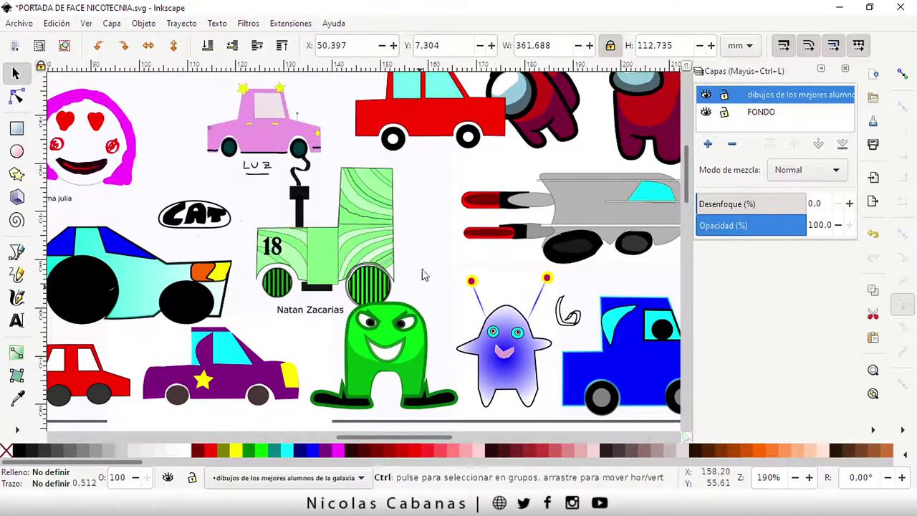
scroll(419, 280, down, 1)
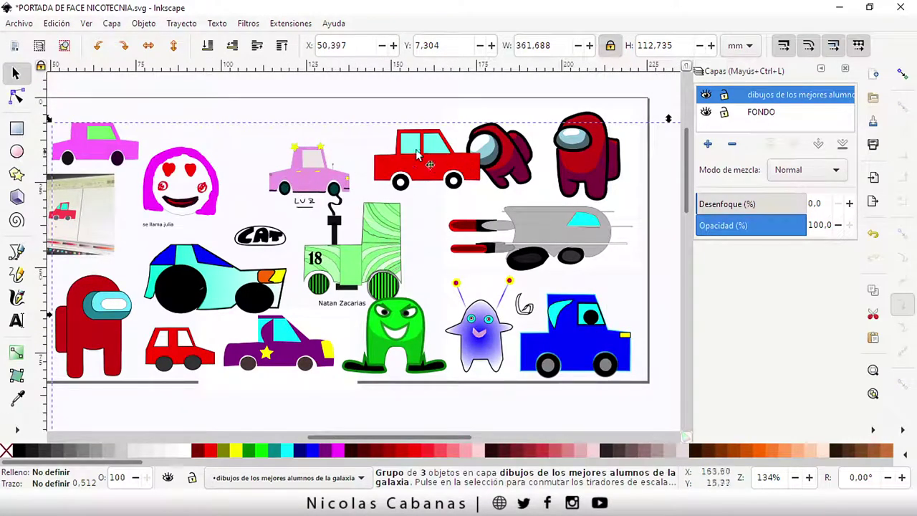
drag(406, 163, 393, 161)
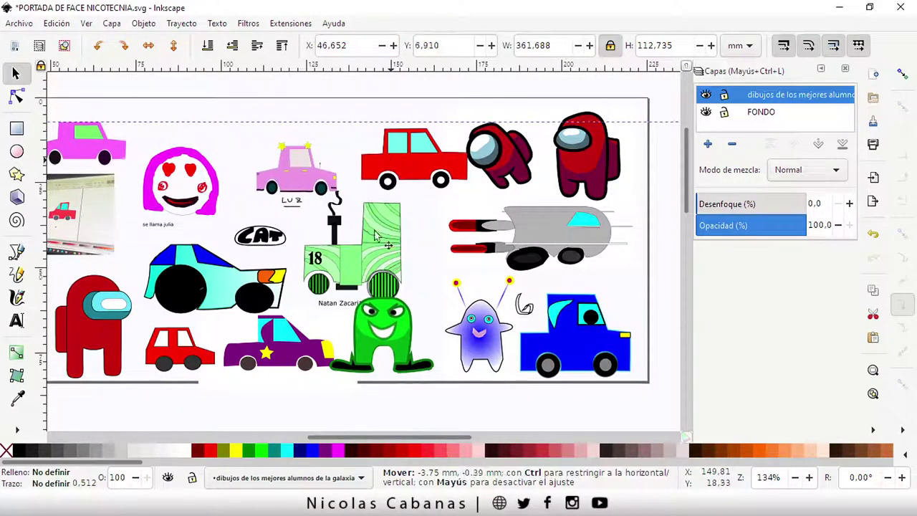
Shrink the green monster to about 87% and settle it between purple car and alien
key(Escape)
click(388, 323)
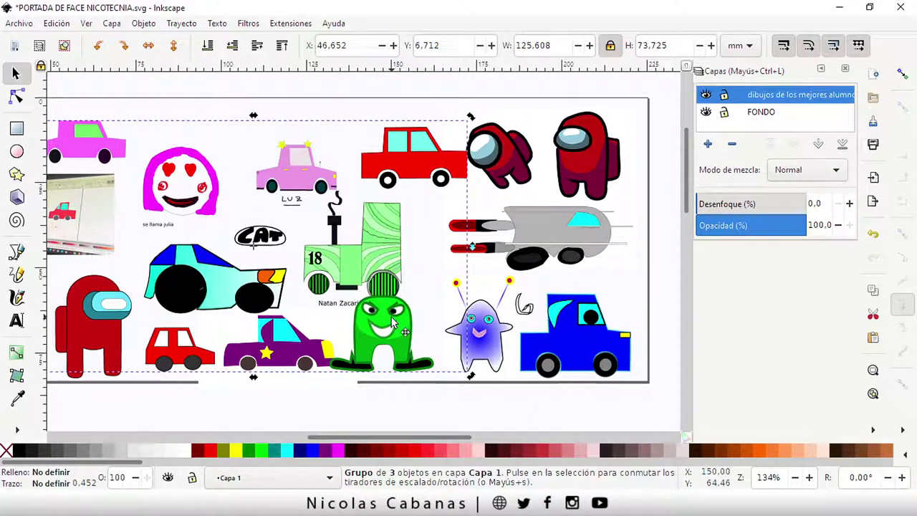
key(Escape)
ctrl+click(390, 324)
drag(383, 320, 396, 327)
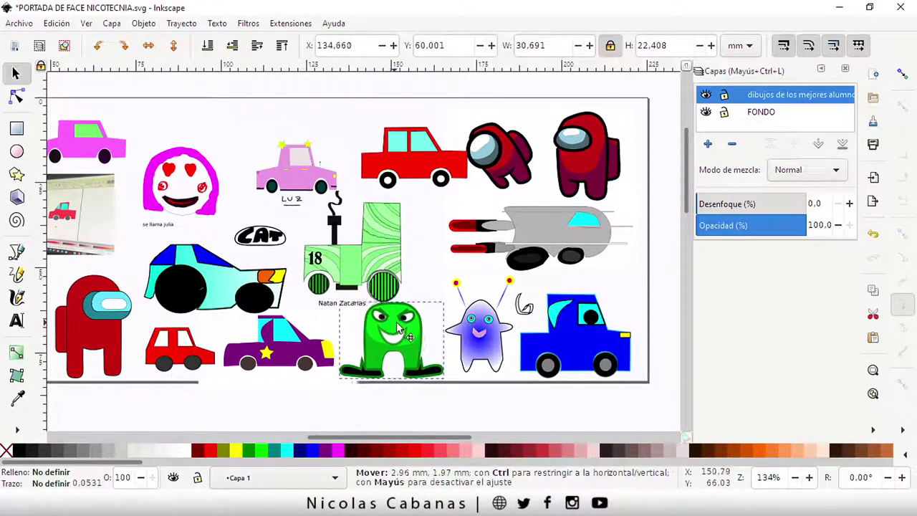
drag(450, 384, 434, 373)
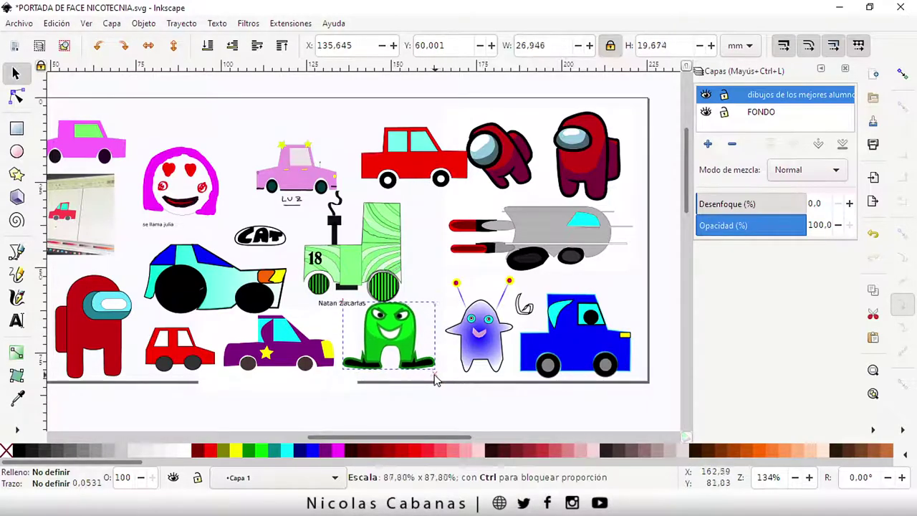
drag(403, 338, 414, 347)
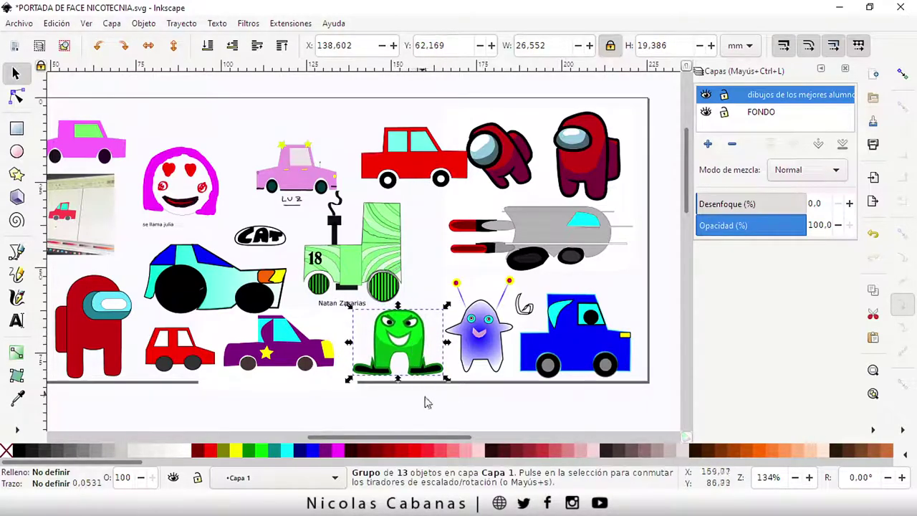
click(432, 399)
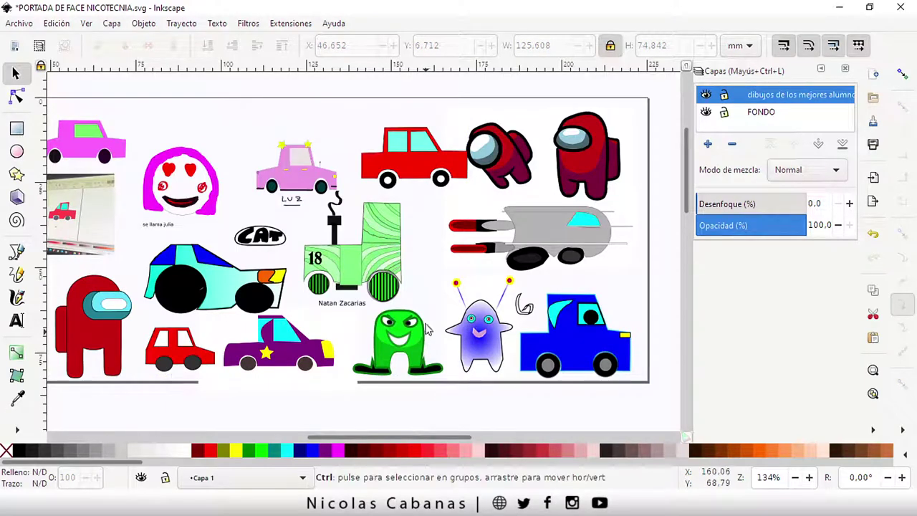
ctrl+scroll(390, 286, down, 2)
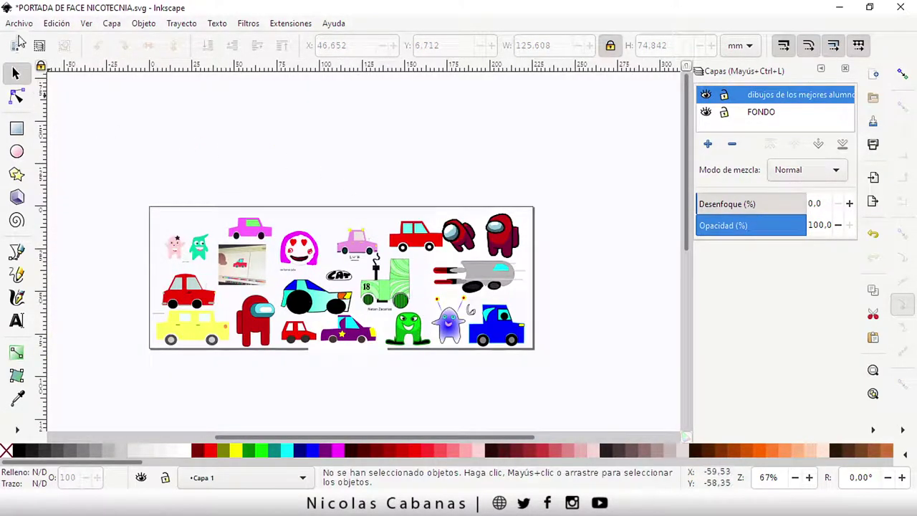
Save the collage, then import Samu 10 años - playa.svg as editable objects
click(19, 23)
click(40, 119)
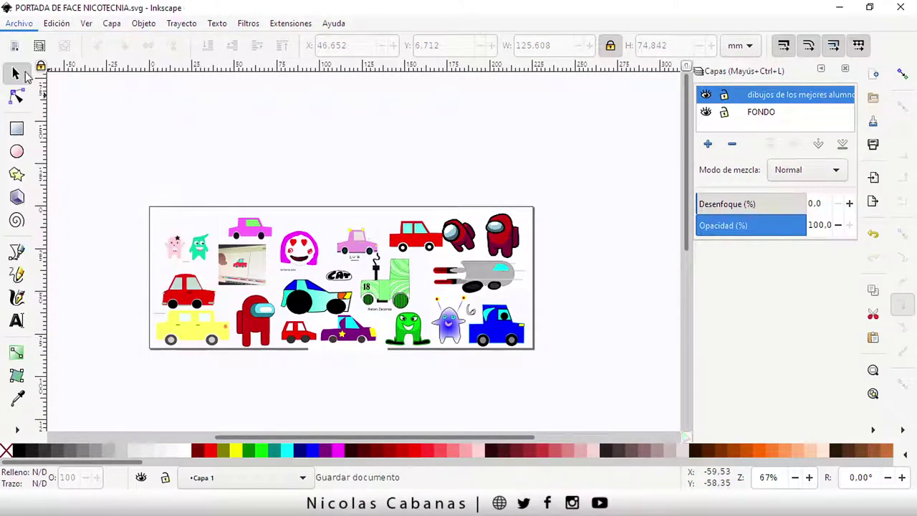
click(20, 23)
click(57, 188)
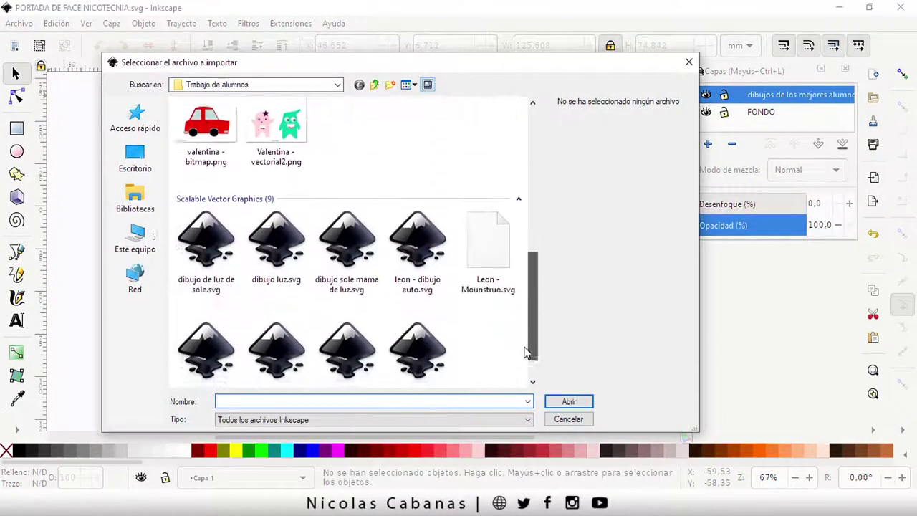
drag(528, 191, 528, 353)
click(215, 324)
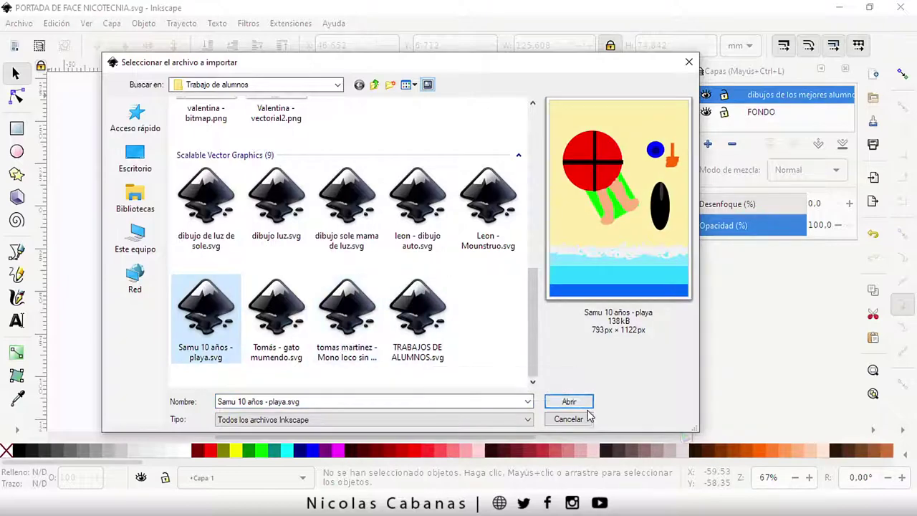
click(582, 404)
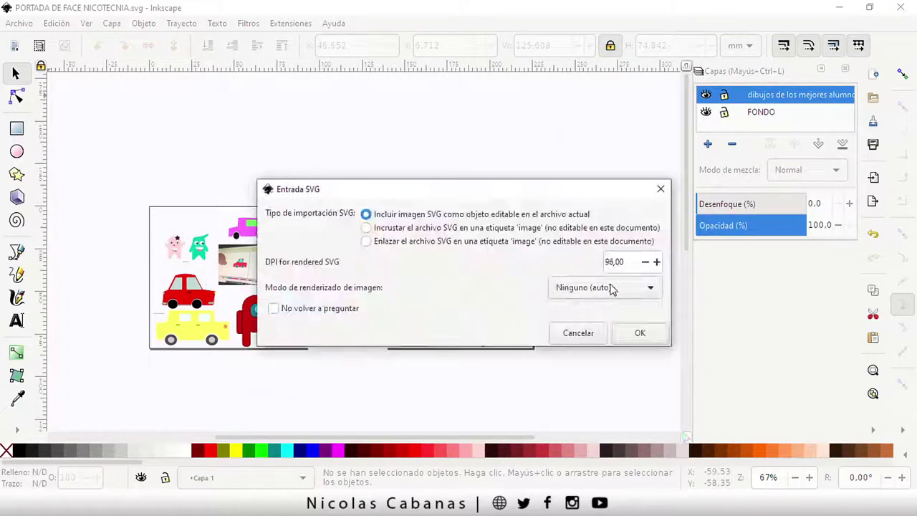
click(622, 337)
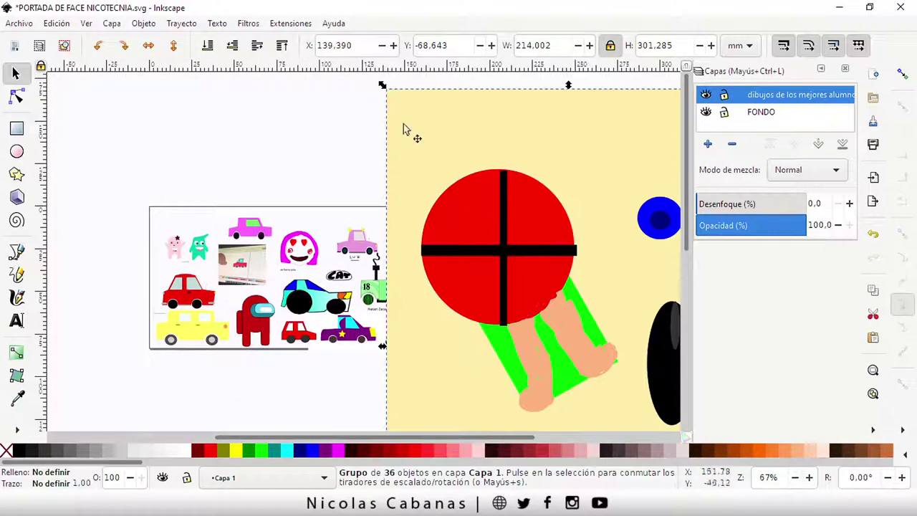
Shrink the beach drawing to about 56% and move it beside the pink car
drag(381, 86, 567, 346)
mouse_move(614, 380)
mouse_down()
mouse_move(313, 153)
mouse_move(409, 312)
mouse_up()
mouse_move(430, 344)
mouse_down()
mouse_move(224, 240)
mouse_move(206, 248)
mouse_up()
ctrl+scroll(206, 214, up, 1)
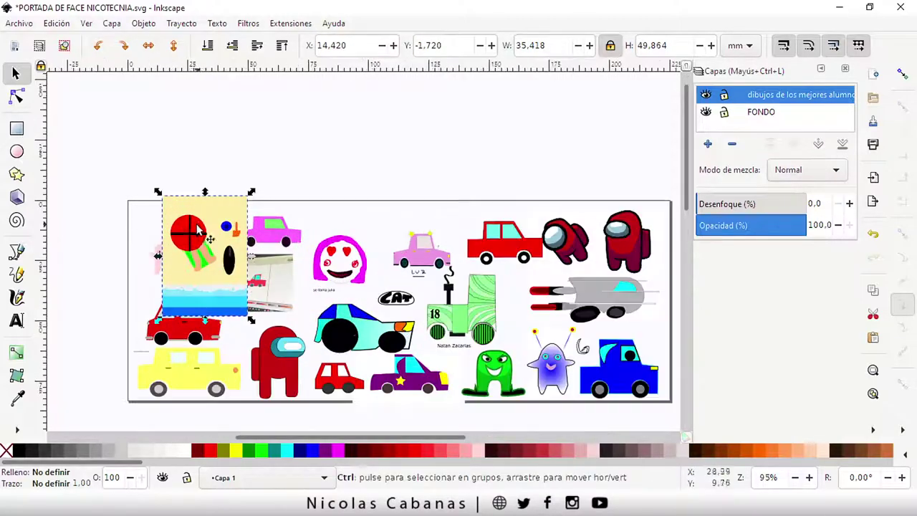
drag(250, 192, 212, 238)
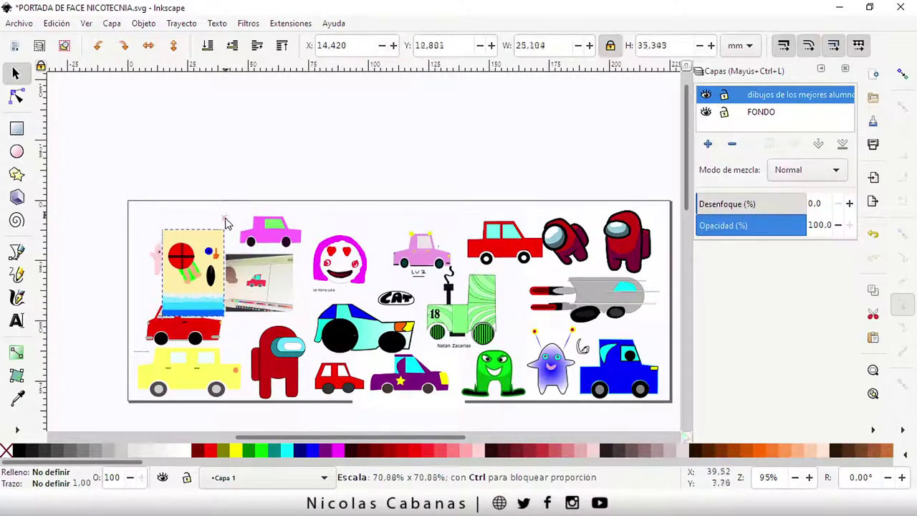
drag(196, 285, 242, 265)
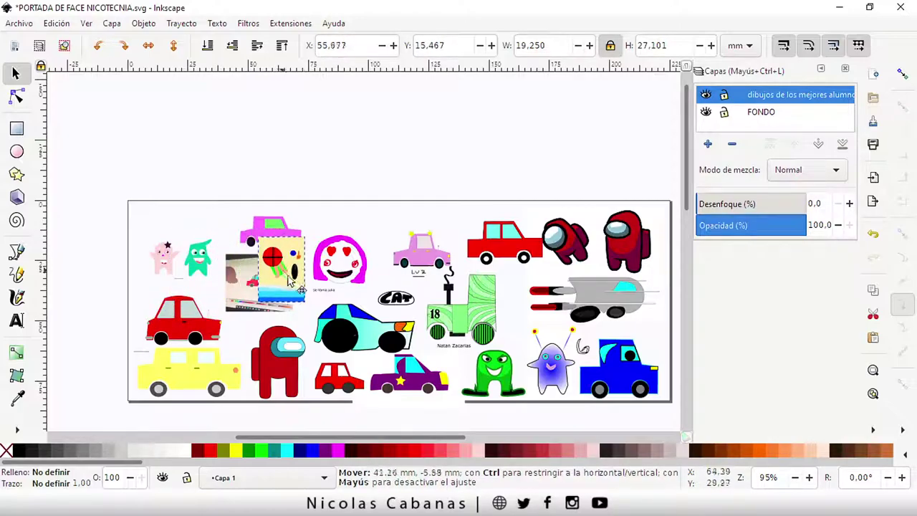
drag(241, 265, 312, 279)
Reposition the beach drawing in the top row above the pink car
ctrl+scroll(360, 267, up, 1)
click(361, 270)
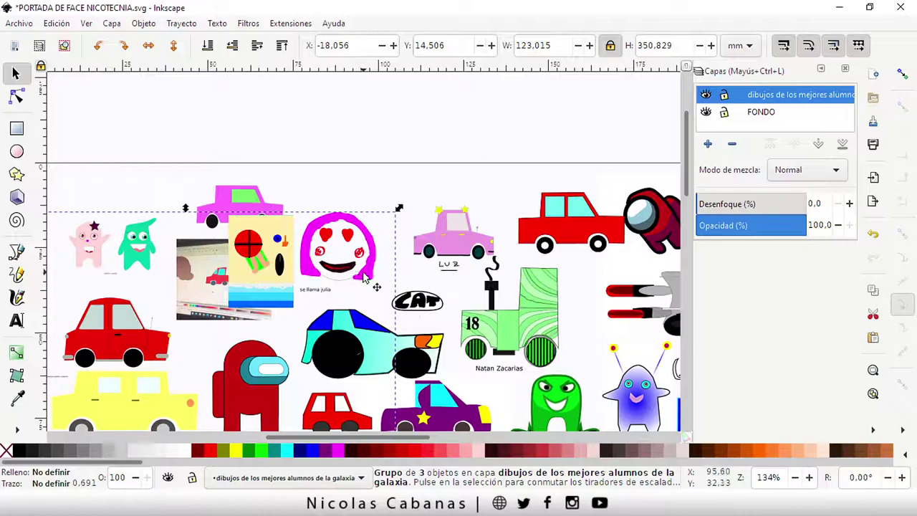
click(272, 166)
click(266, 242)
key(Escape)
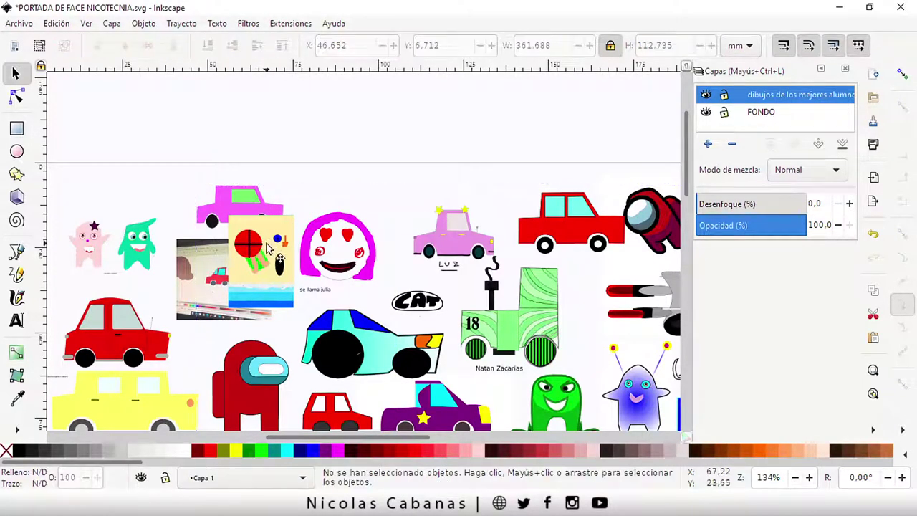
mouse_move(266, 247)
mouse_down()
mouse_move(425, 159)
mouse_move(410, 195)
mouse_up()
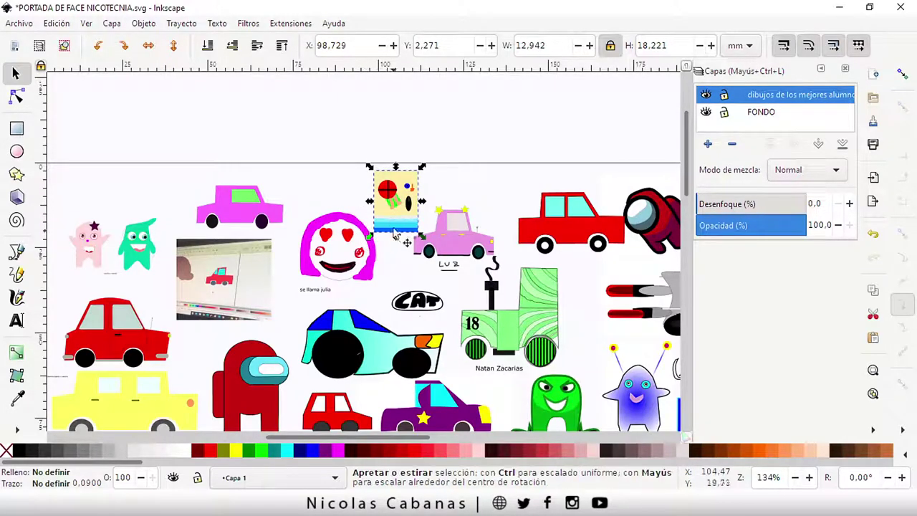
drag(394, 232, 358, 257)
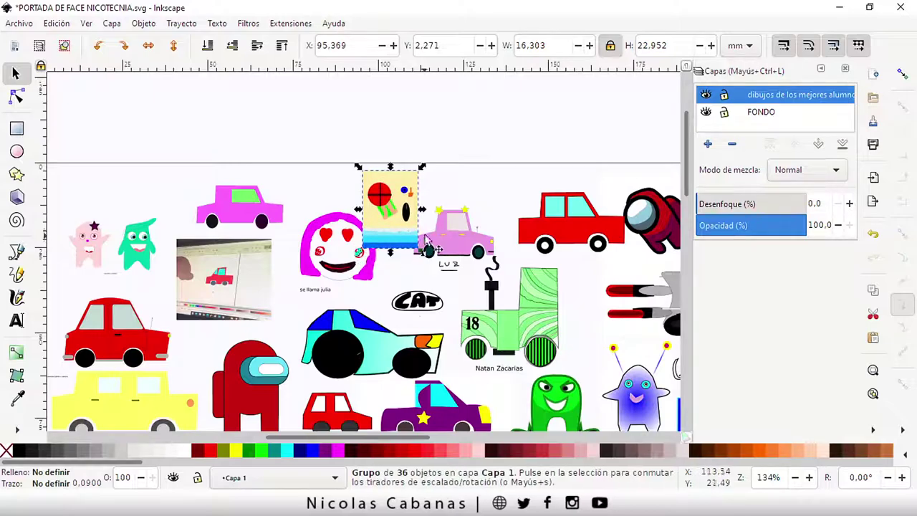
Nudge the pink car up-right and the beach drawing down-right, then save
click(449, 240)
drag(454, 245, 479, 232)
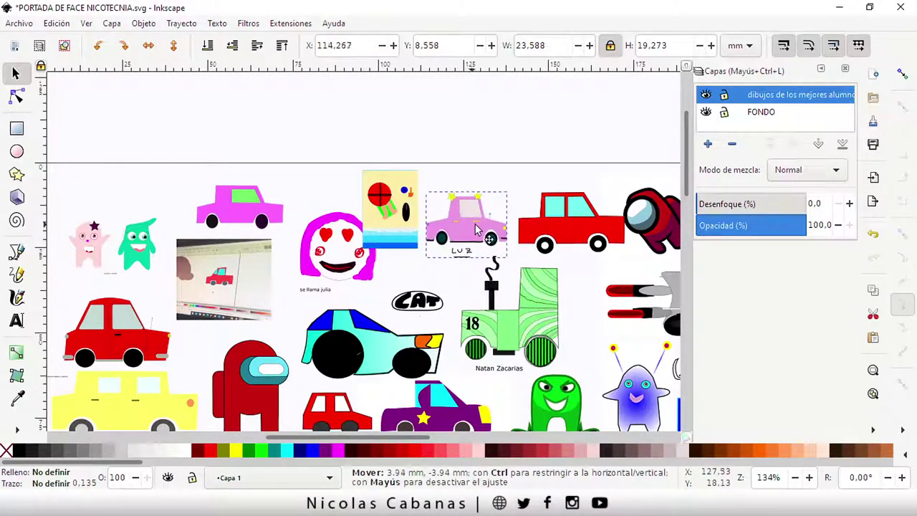
click(405, 233)
drag(405, 233, 416, 248)
click(224, 156)
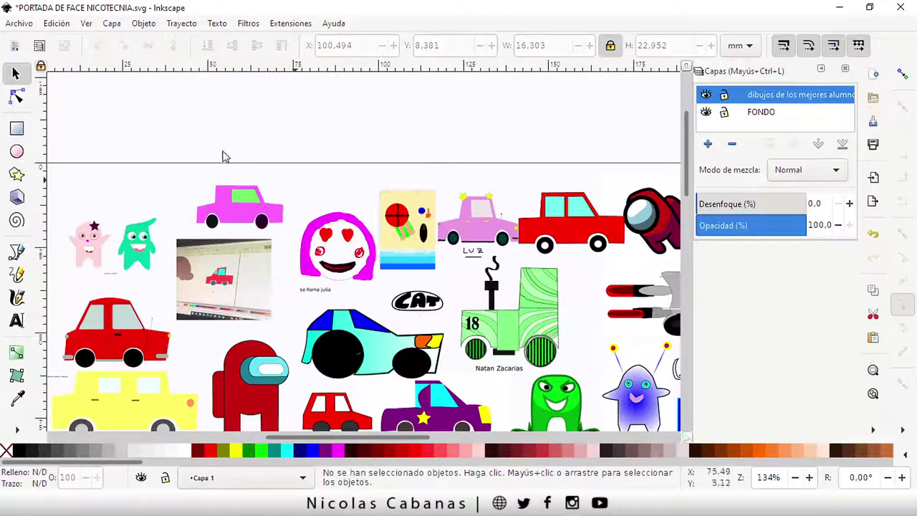
click(31, 23)
Save, then import the student's sleeping red cat SVG as editable vector objects
click(53, 119)
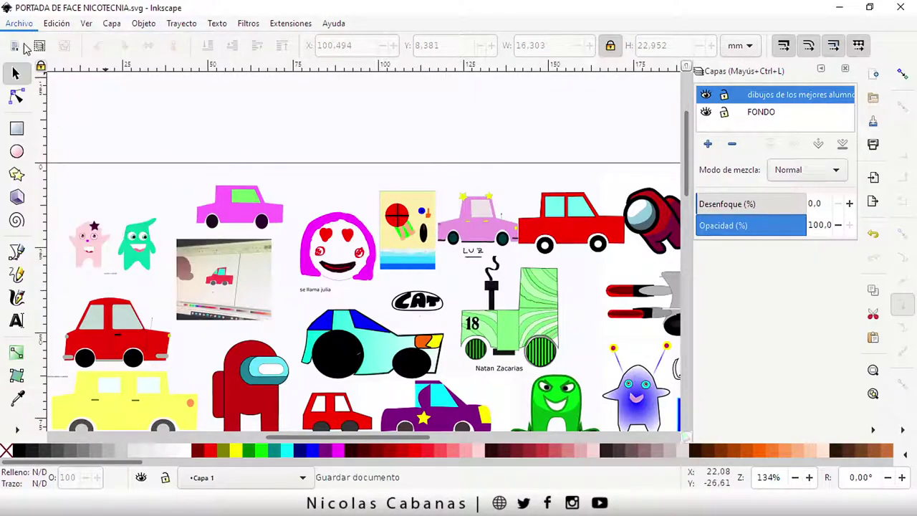
click(19, 23)
click(61, 191)
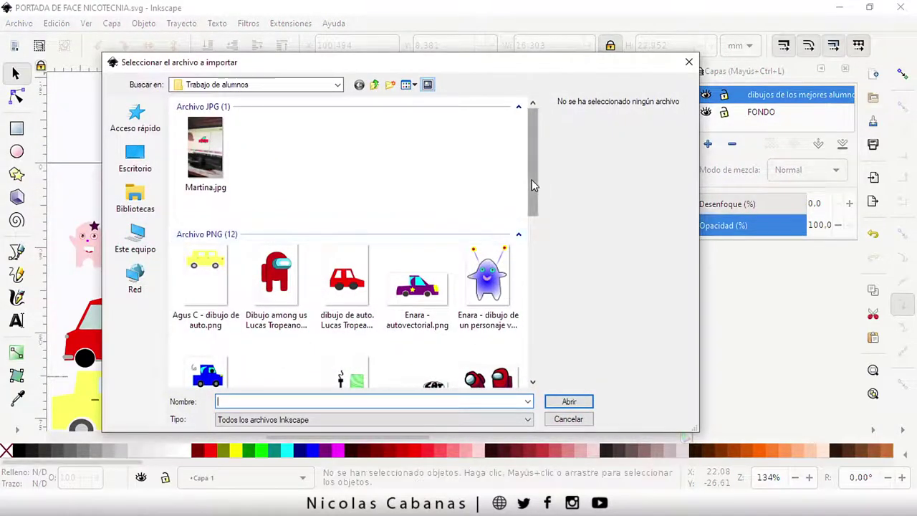
drag(532, 184, 512, 348)
click(293, 329)
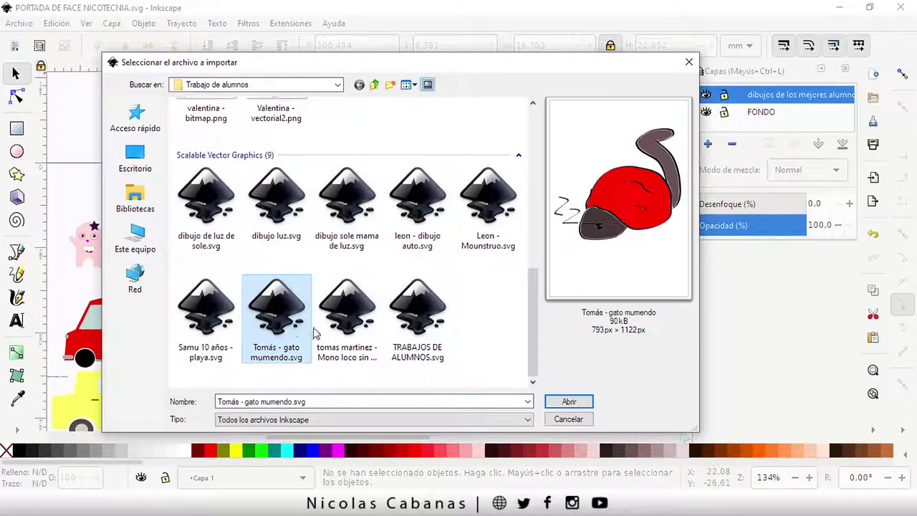
click(569, 402)
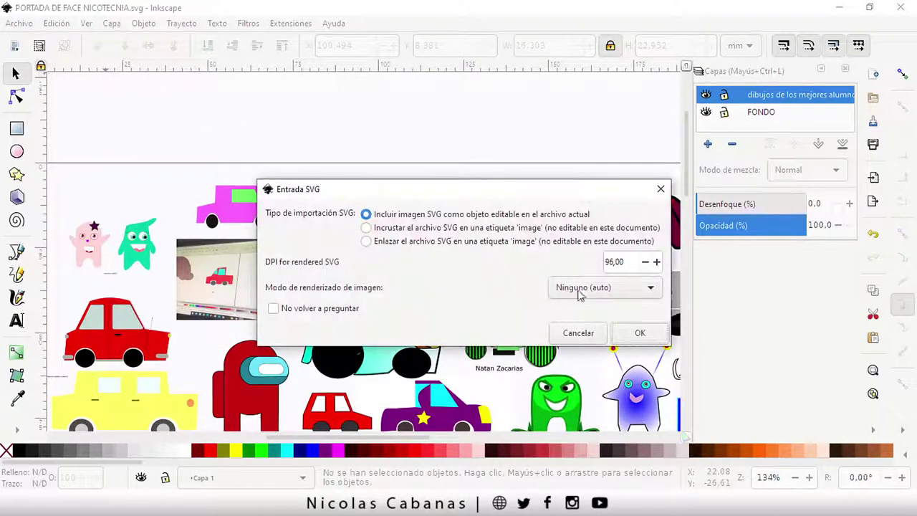
click(650, 335)
Move the imported cat to the left and scale it to about half size
scroll(479, 310, down, 2)
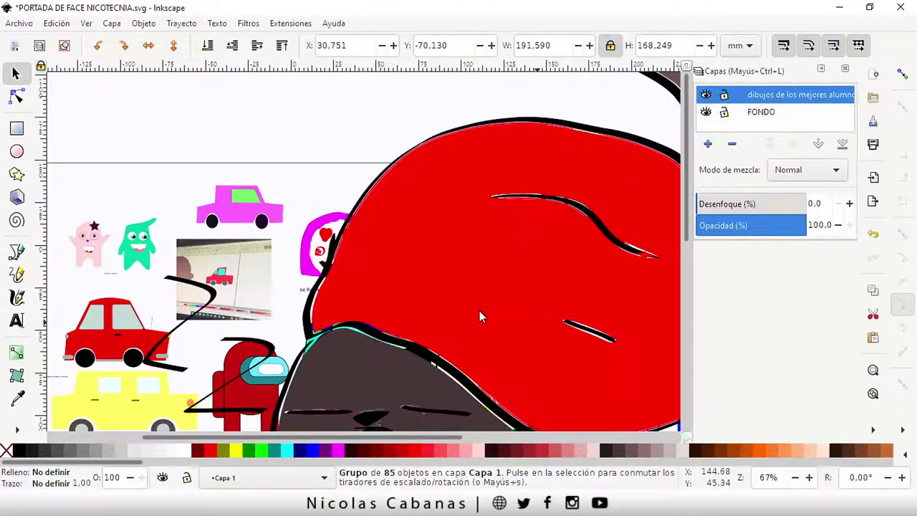
scroll(495, 309, down, 1)
scroll(495, 308, down, 1)
drag(497, 308, 256, 296)
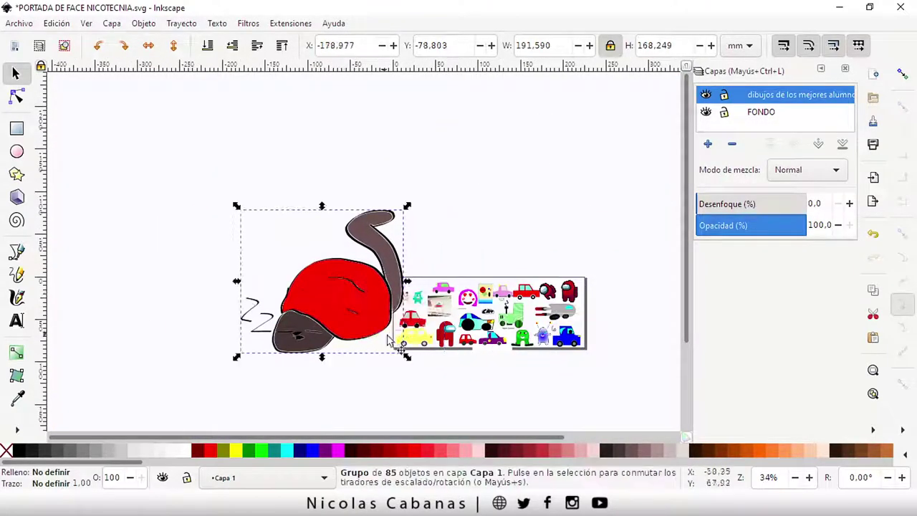
mouse_move(403, 354)
mouse_down()
mouse_move(306, 267)
mouse_move(370, 300)
mouse_up()
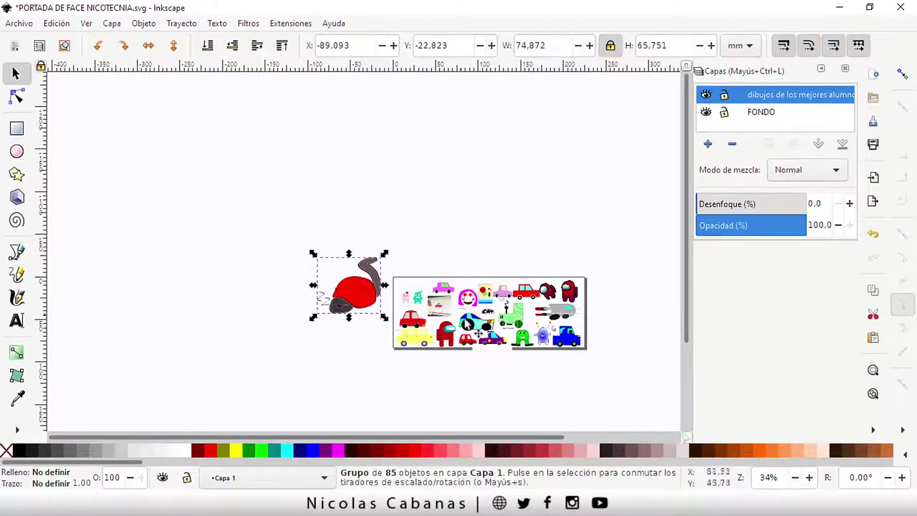
scroll(513, 375, up, 1)
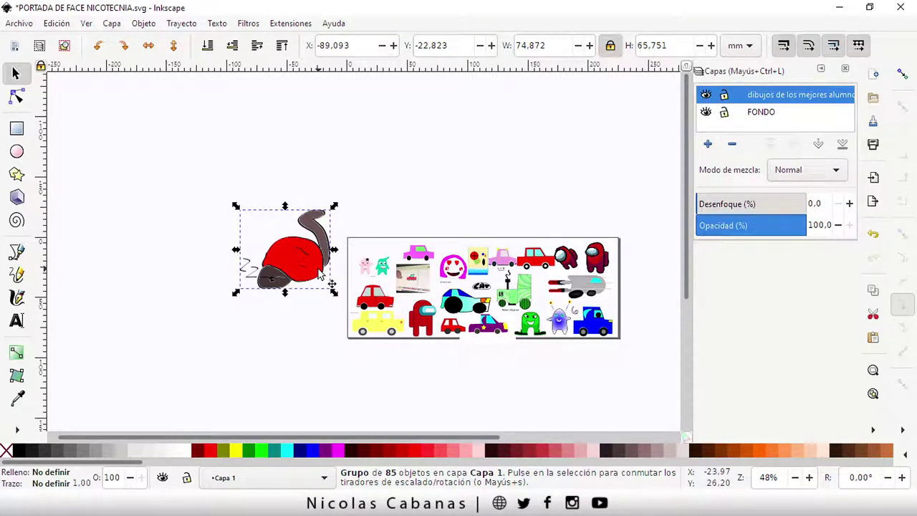
Box-select all 62 cat paths and group them into one object
click(283, 257)
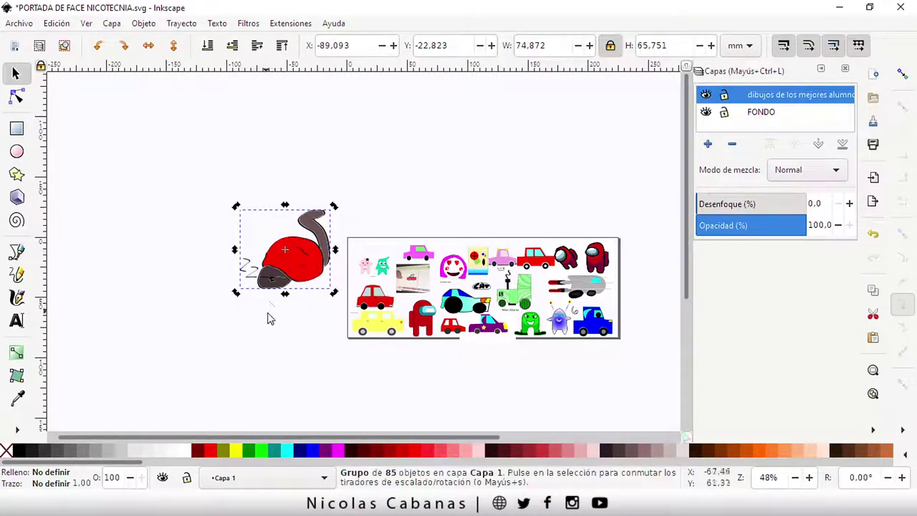
key(Escape)
click(289, 269)
click(287, 304)
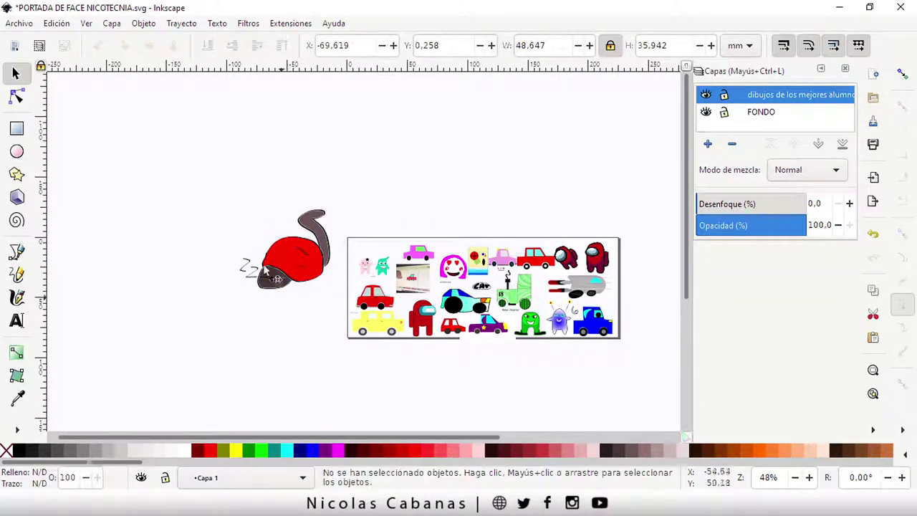
mouse_move(297, 272)
mouse_down()
mouse_move(213, 212)
mouse_move(349, 313)
mouse_up()
right_click(299, 267)
click(330, 379)
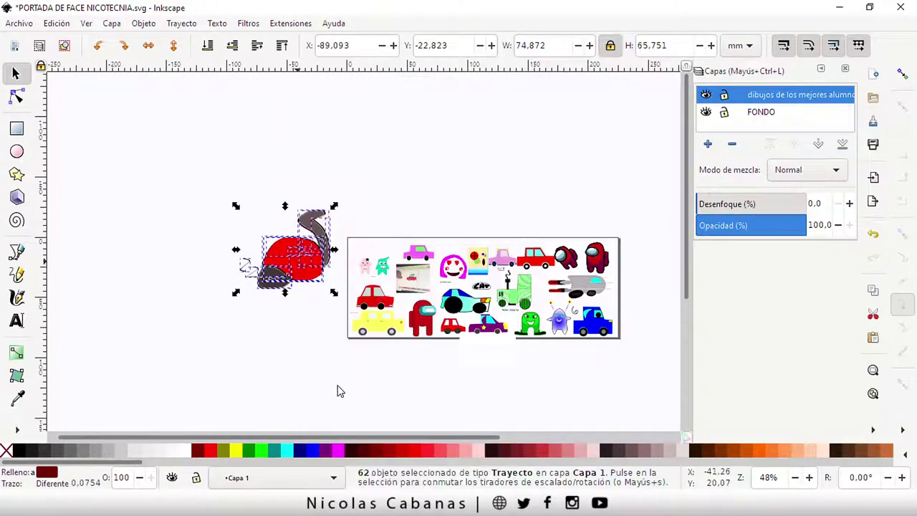
Shrink the grouped cat to about 32 mm wide, just left of the collage
click(303, 327)
click(285, 264)
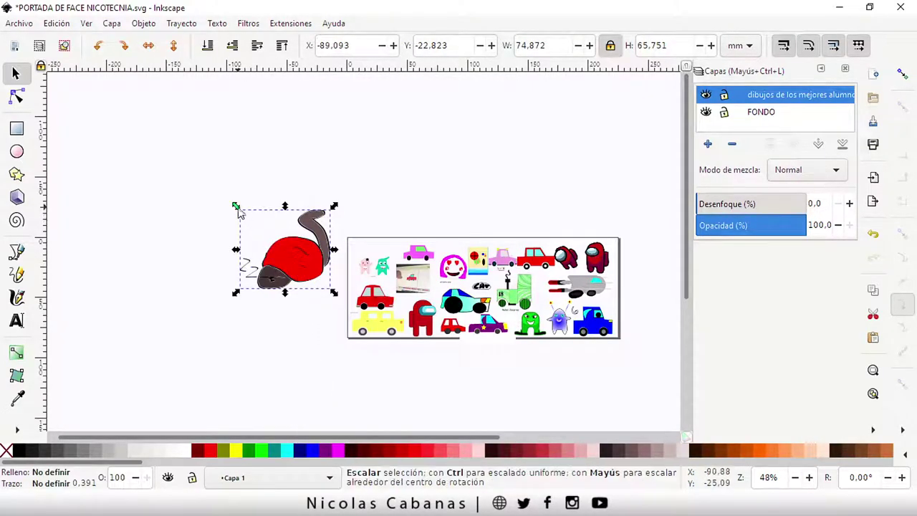
drag(238, 206, 290, 252)
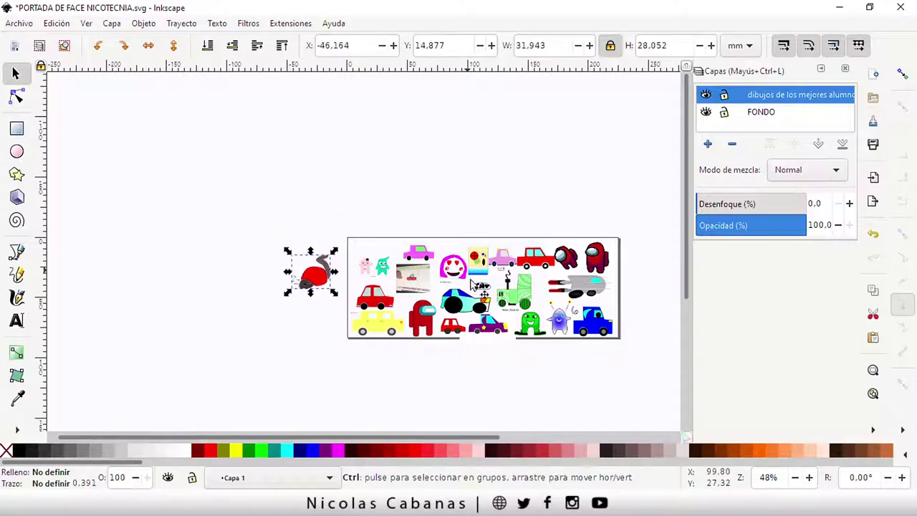
ctrl+scroll(329, 281, up, 2)
drag(352, 293, 363, 298)
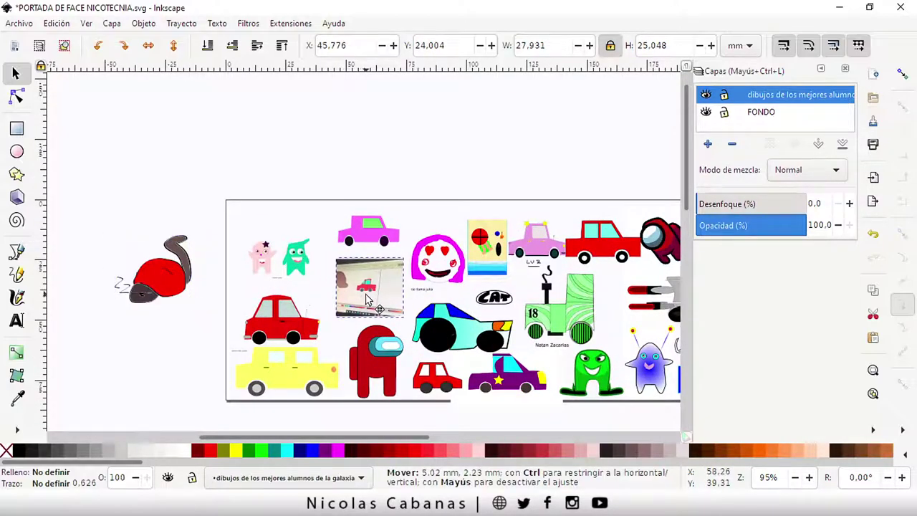
Place the cat at the collage's top edge above the clown, shrunk to about 21 mm
mouse_move(165, 279)
mouse_down()
mouse_move(387, 197)
mouse_move(367, 204)
mouse_up()
key(ctrl+z)
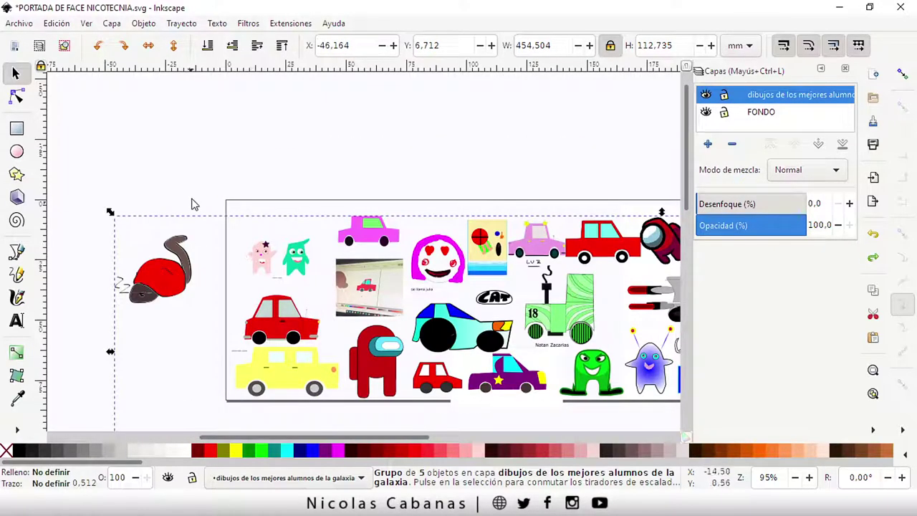
click(191, 204)
click(176, 271)
key(Escape)
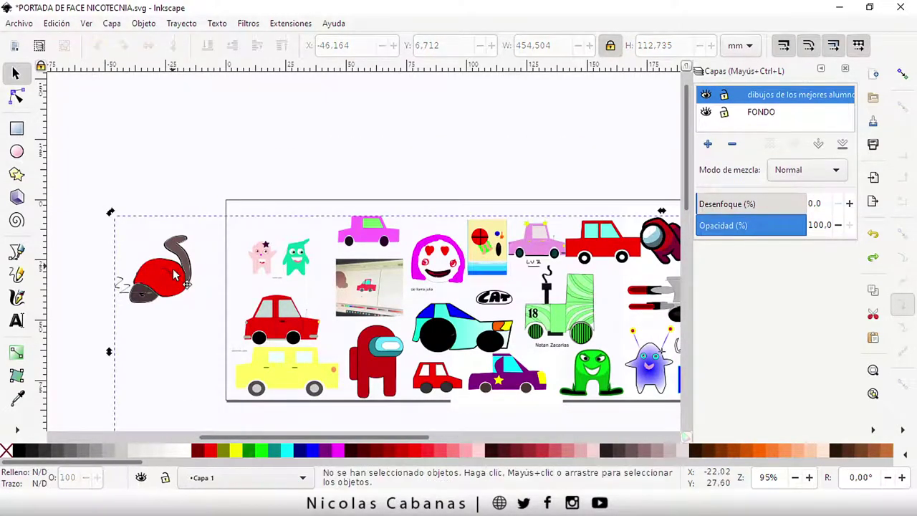
click(177, 281)
drag(163, 280, 436, 201)
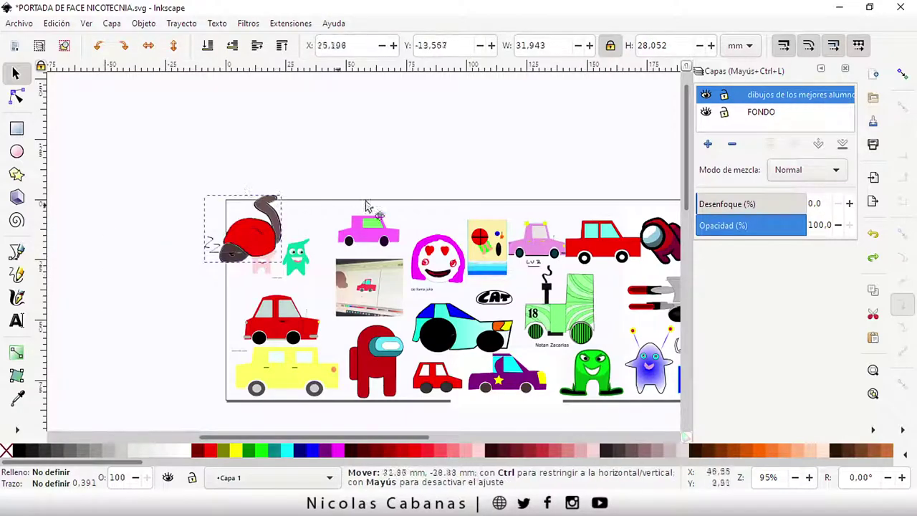
drag(458, 159, 438, 176)
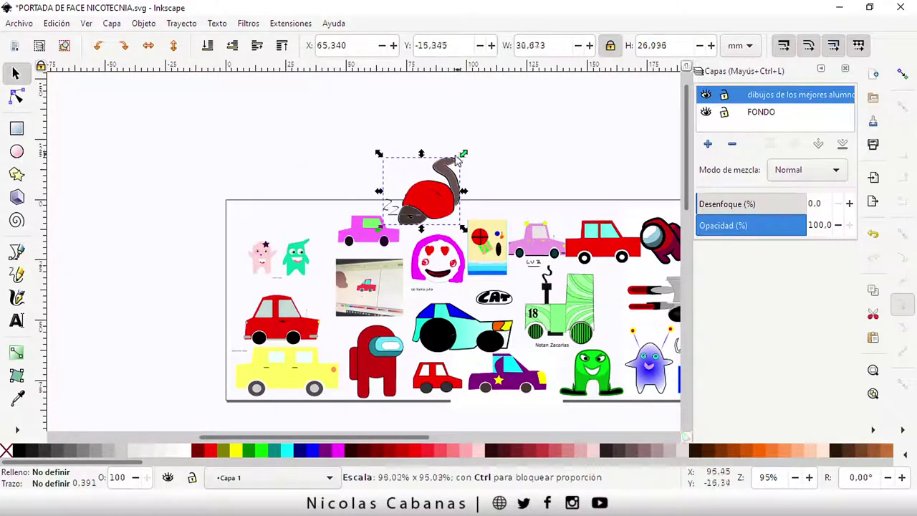
drag(423, 209, 432, 214)
key(space)
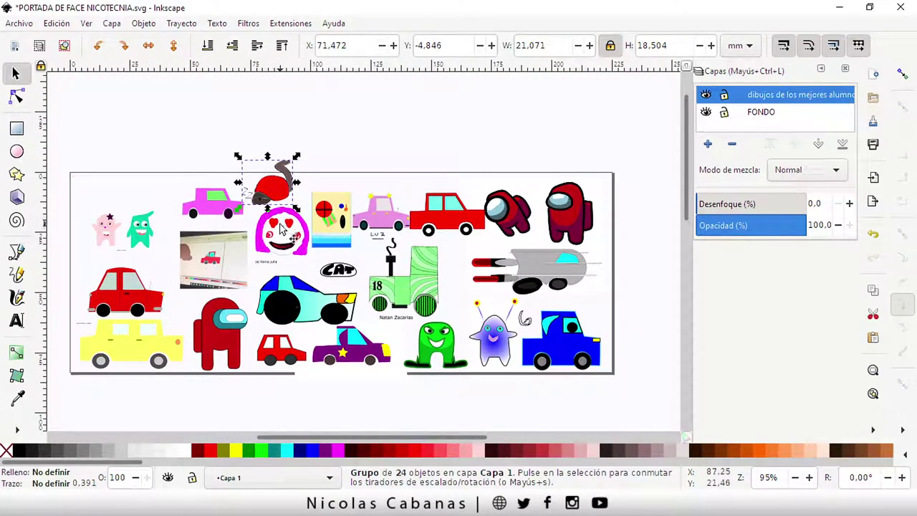
Move the clown face slightly down and nudge the cat slightly down and right
click(275, 233)
key(Escape)
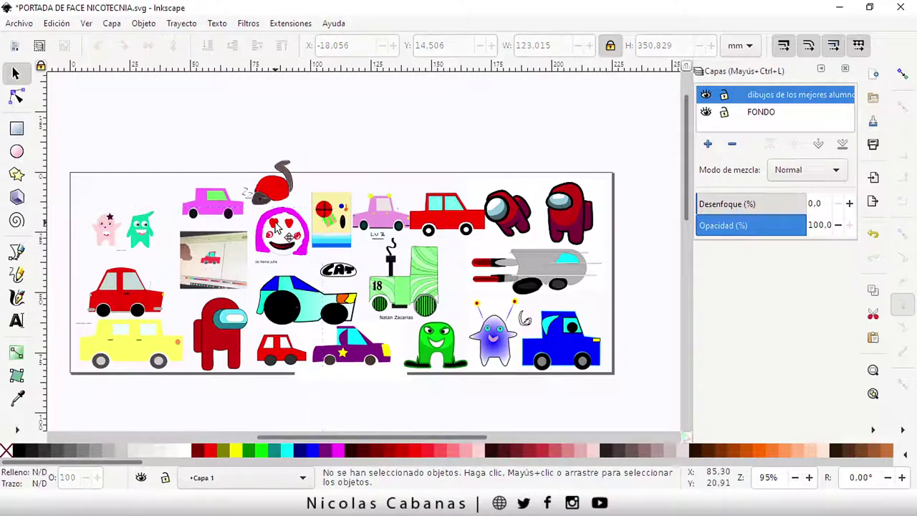
click(276, 227)
drag(278, 227, 277, 244)
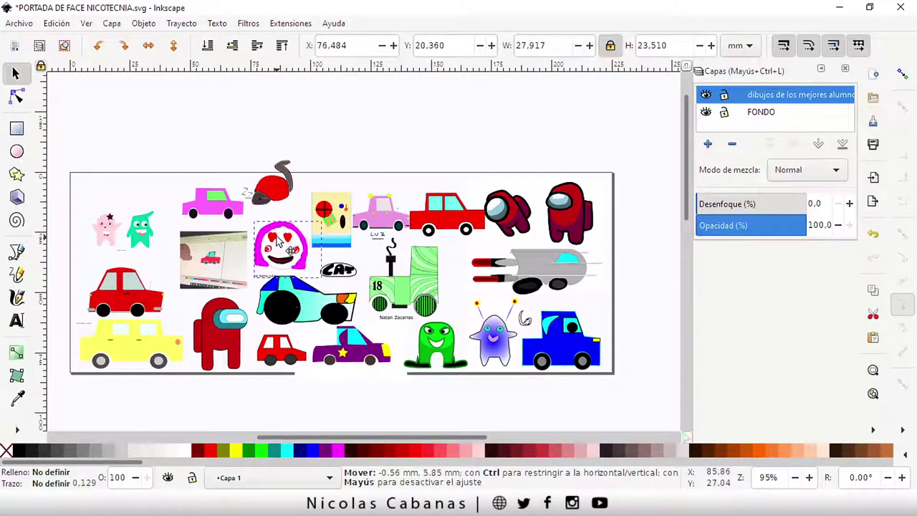
click(279, 188)
key(Escape)
click(280, 188)
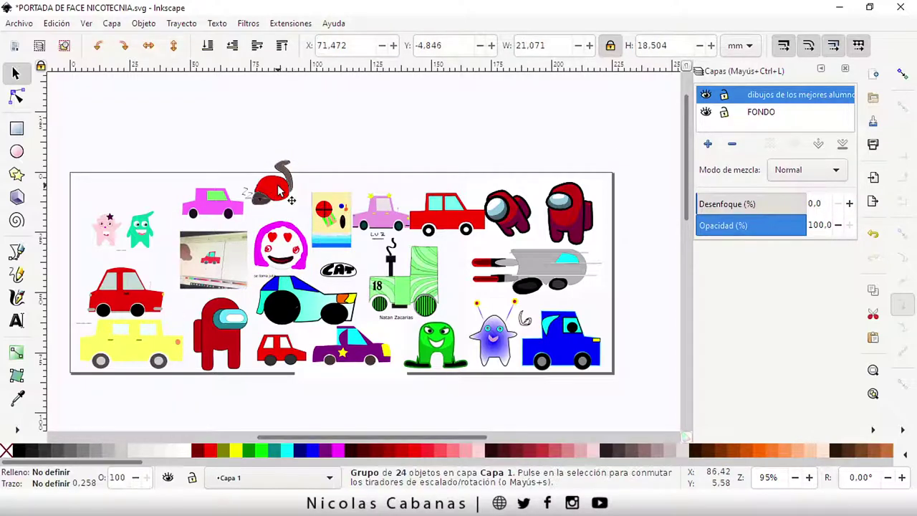
drag(275, 195, 285, 209)
click(276, 166)
Save the collage, then import the 'Mono loco sin saber nada' SVG as editable objects
click(20, 23)
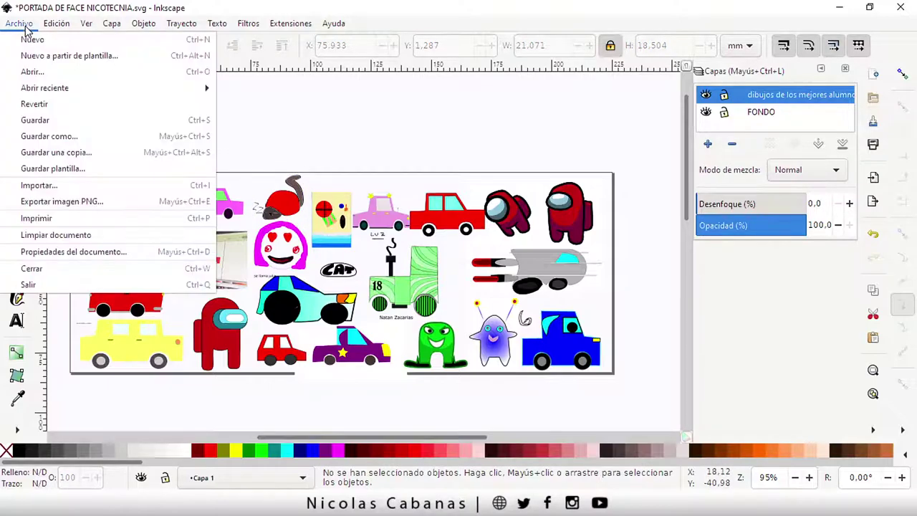
click(51, 122)
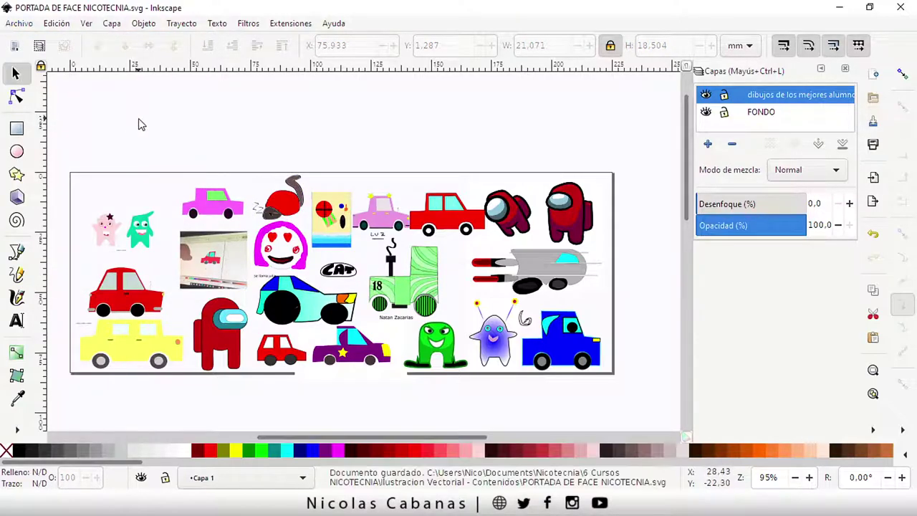
click(19, 23)
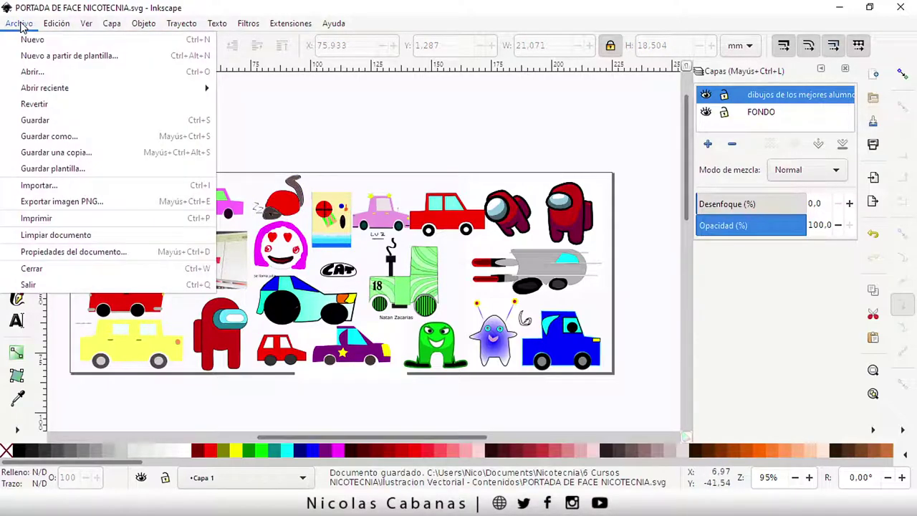
click(50, 188)
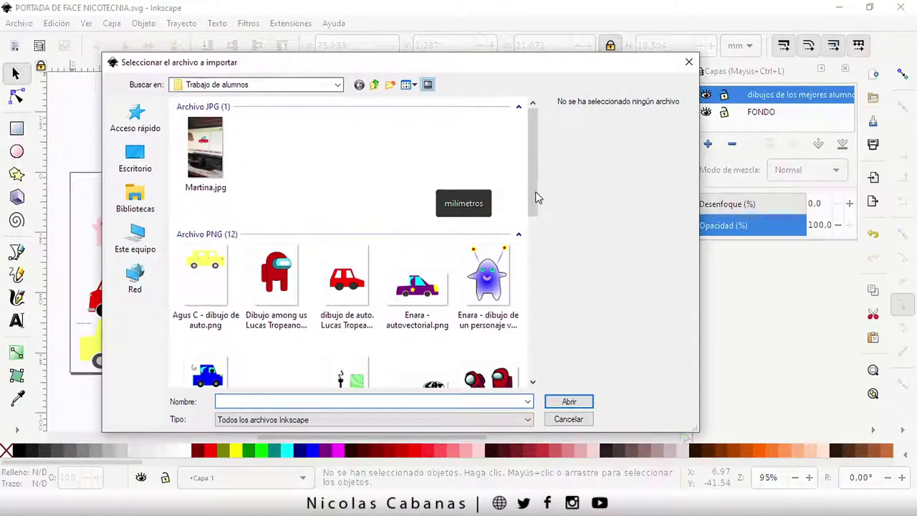
drag(533, 194, 532, 368)
click(294, 338)
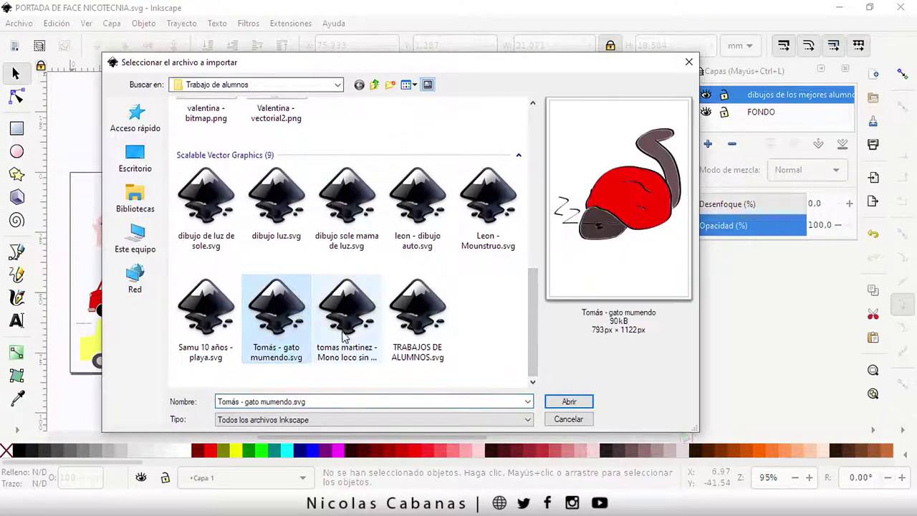
click(352, 331)
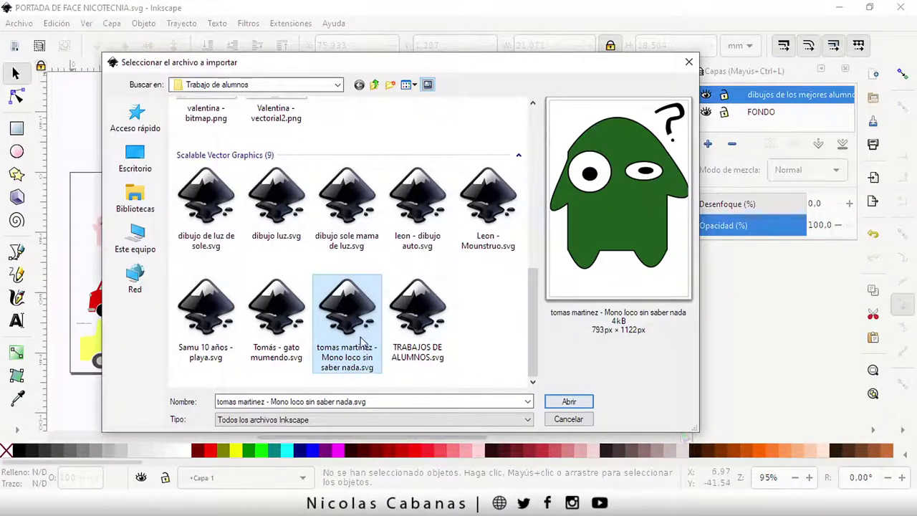
mouse_move(347, 358)
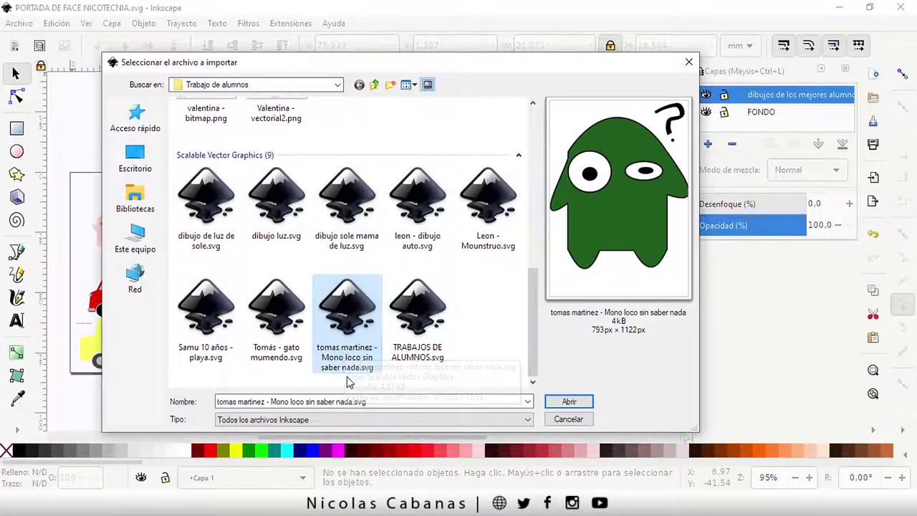
click(569, 402)
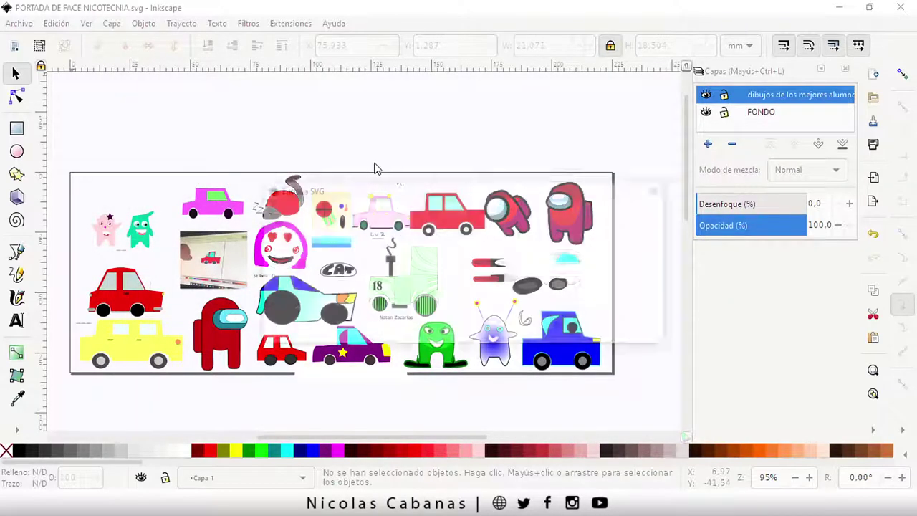
click(627, 333)
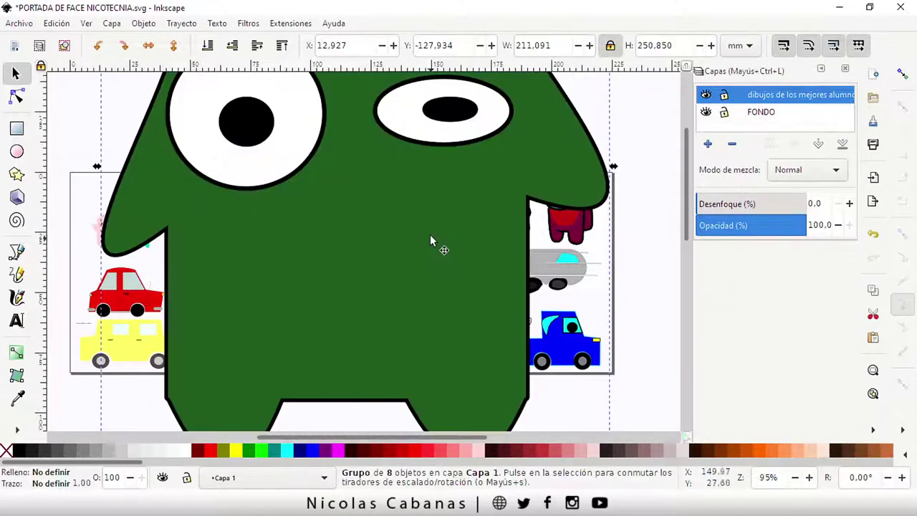
Shrink the green question-mark monster and place it beside the green tractor
scroll(425, 232, down, 2)
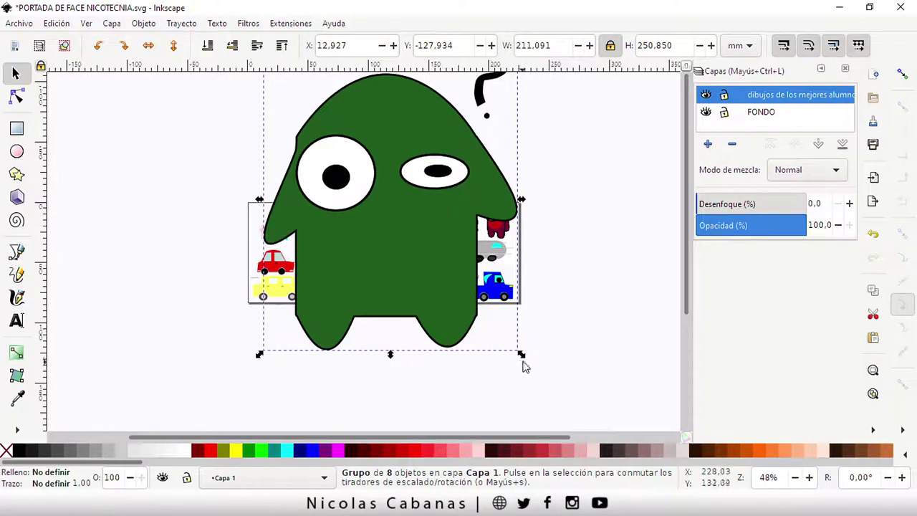
mouse_move(523, 362)
mouse_down()
mouse_move(339, 139)
mouse_move(462, 315)
mouse_up()
scroll(475, 321, up, 1)
scroll(486, 353, up, 1)
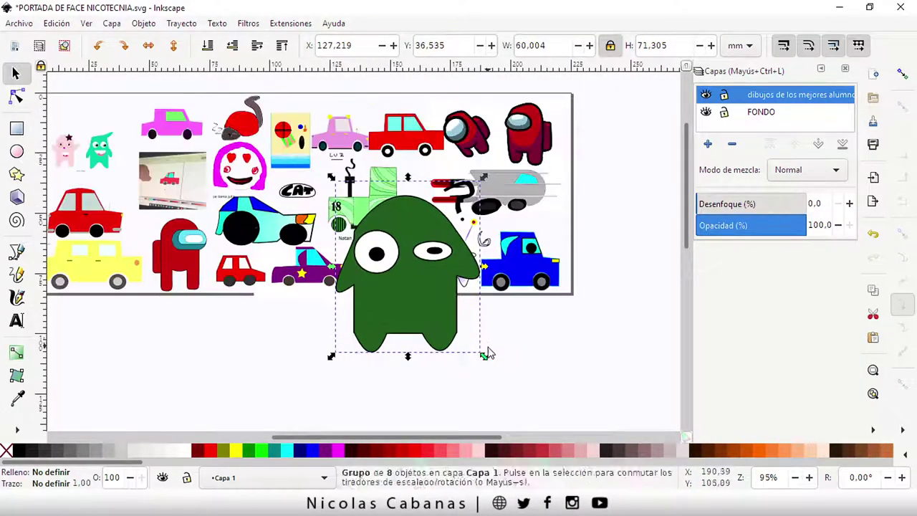
drag(487, 353, 412, 282)
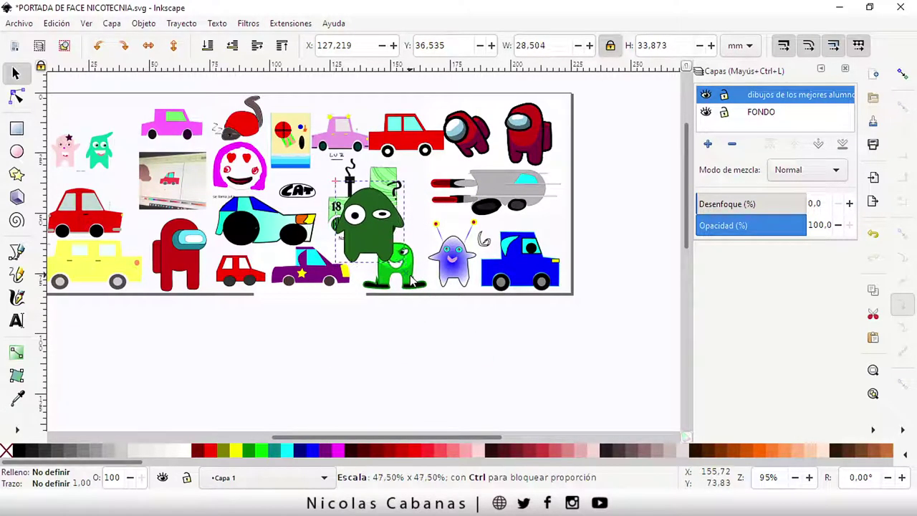
drag(375, 245, 424, 218)
scroll(469, 209, up, 1)
scroll(462, 208, up, 1)
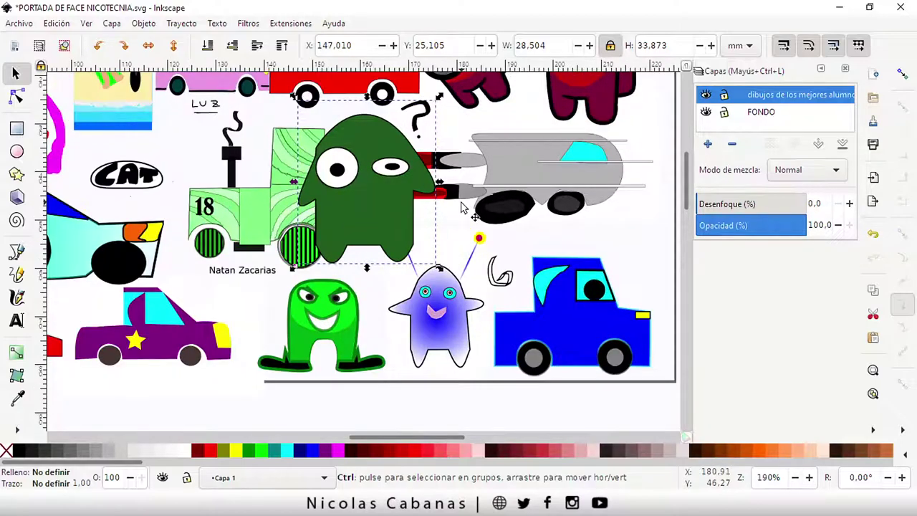
mouse_move(438, 268)
mouse_down()
mouse_move(403, 241)
mouse_move(419, 259)
mouse_up()
mouse_move(373, 204)
mouse_down()
mouse_move(399, 220)
mouse_move(408, 208)
mouse_up()
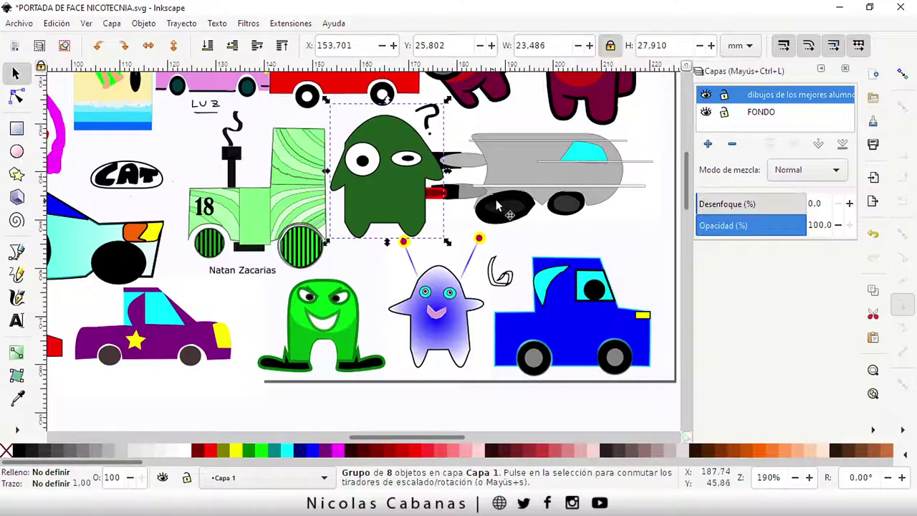
Shrink the grey spaceship and move it right and down; shift the large drawings group slightly right
click(499, 207)
drag(528, 179, 546, 178)
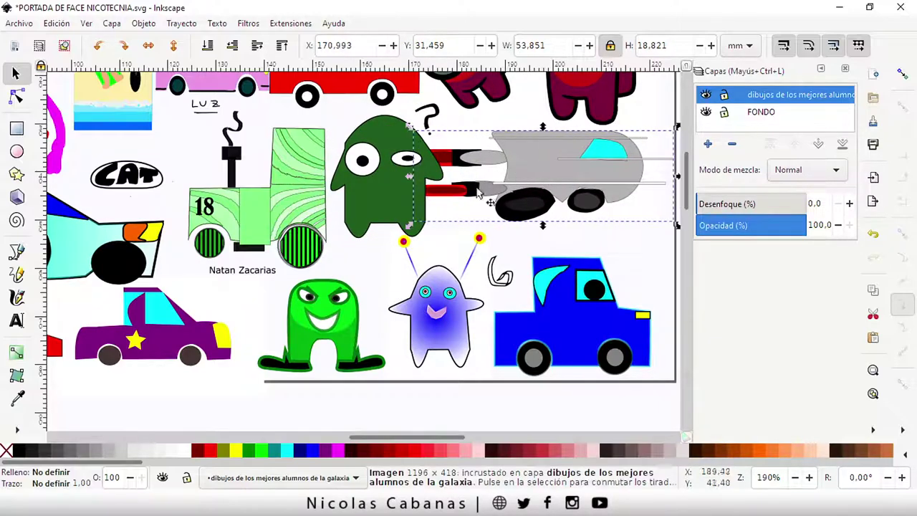
drag(408, 226, 430, 218)
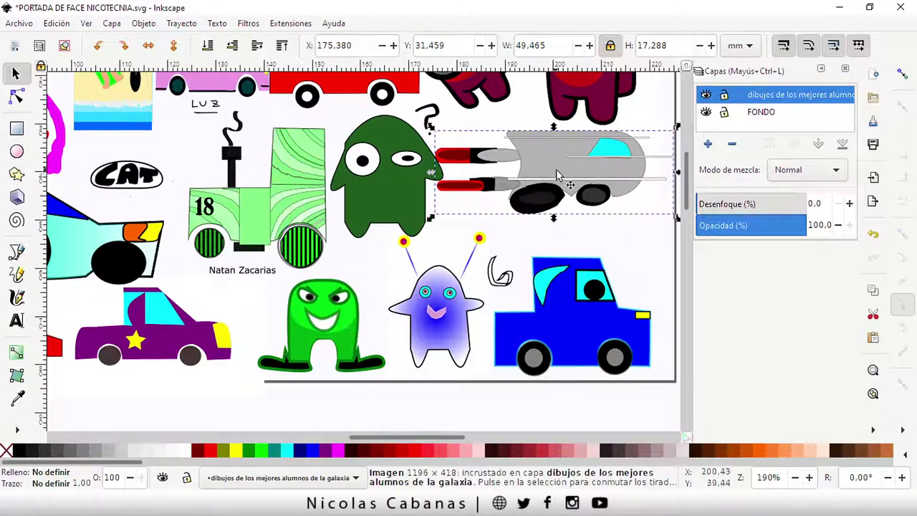
mouse_move(563, 180)
mouse_down()
mouse_move(573, 189)
mouse_move(514, 224)
mouse_up()
drag(372, 210, 375, 212)
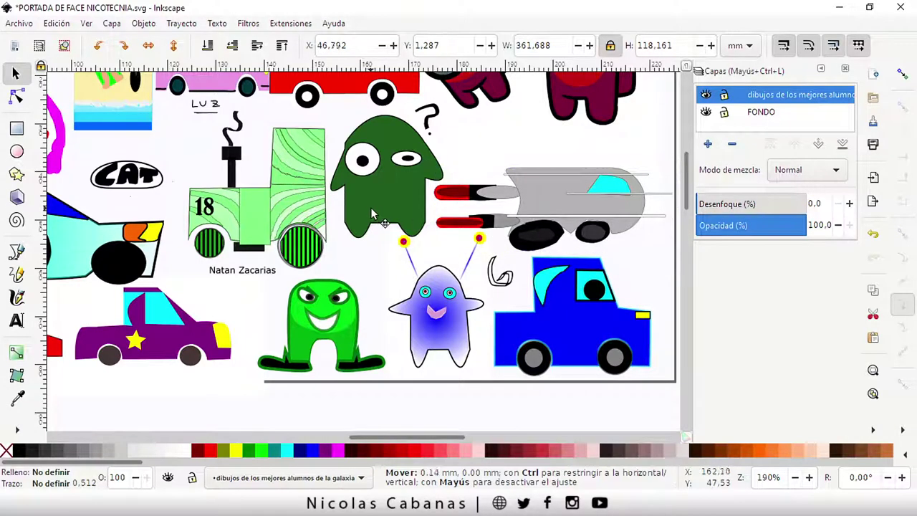
click(344, 412)
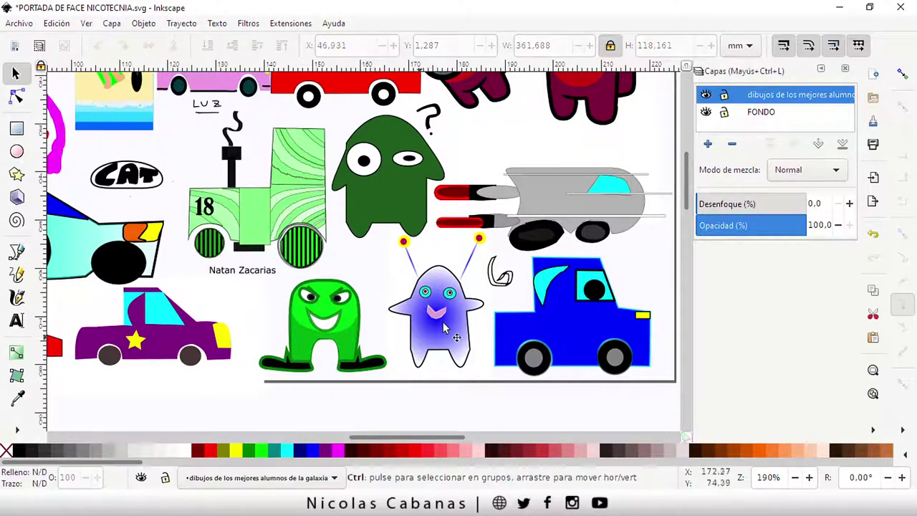
Move the red Among Us drawing right, set the spaceship smaller beside the monster, nudge the blue truck right
ctrl+scroll(394, 277, down, 1)
ctrl+scroll(363, 217, down, 1)
ctrl+click(426, 172)
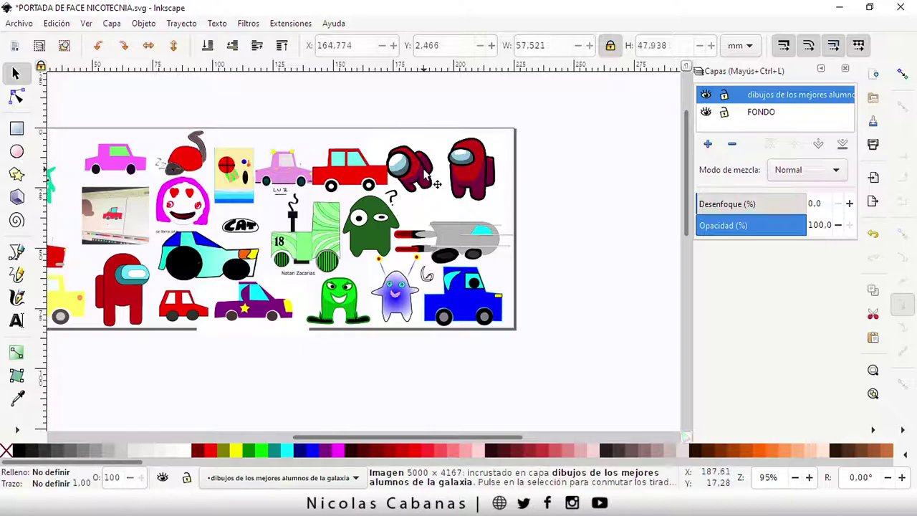
mouse_move(421, 172)
mouse_down()
mouse_move(444, 195)
mouse_move(446, 169)
mouse_up()
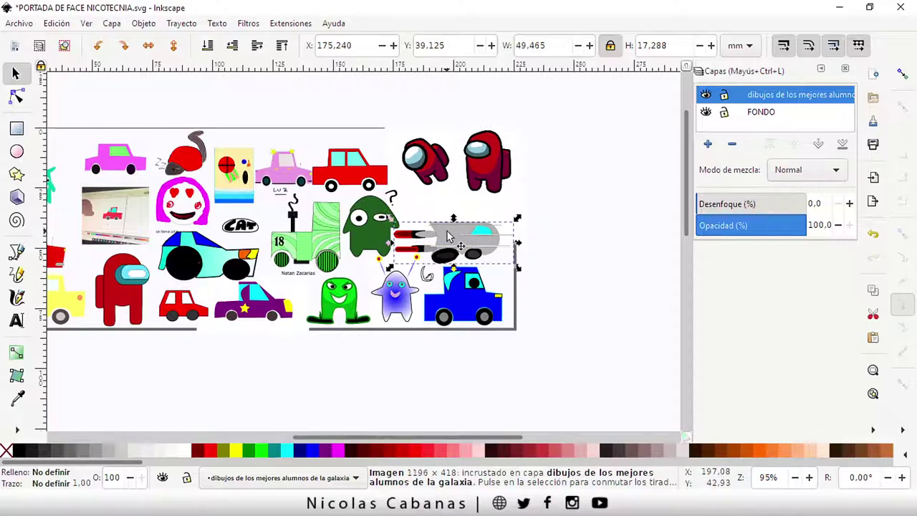
drag(447, 236, 461, 212)
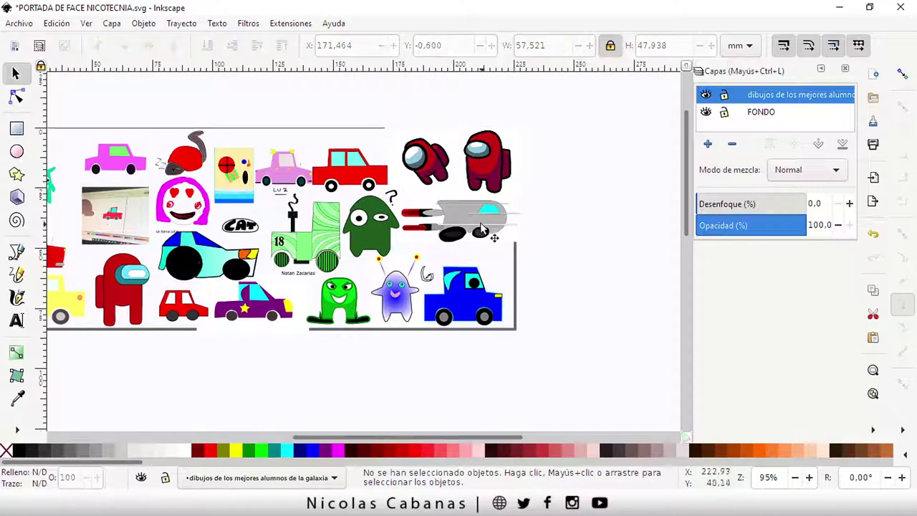
drag(524, 246, 516, 246)
click(526, 264)
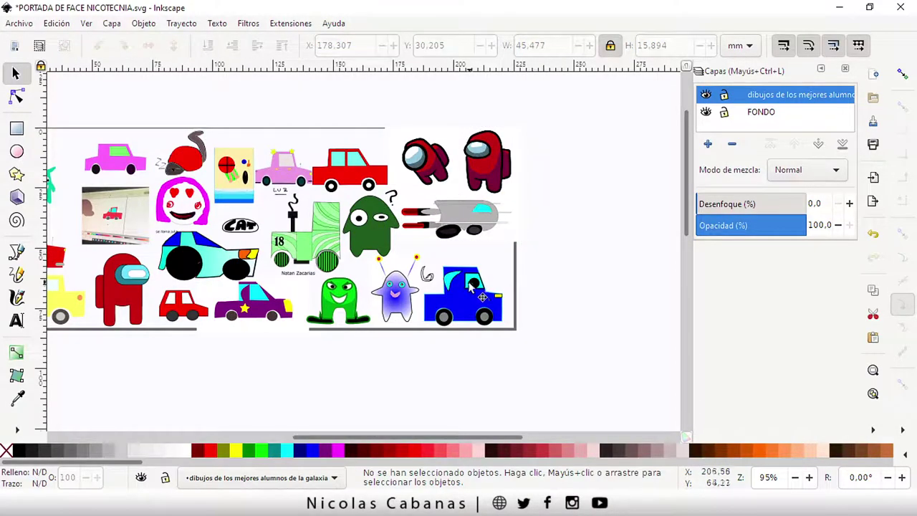
drag(473, 294, 475, 292)
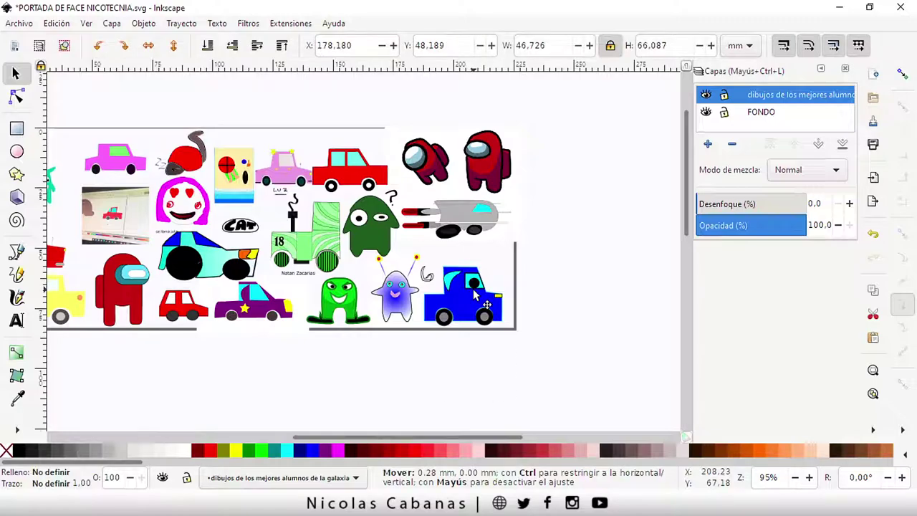
click(547, 293)
Nudge the red car on its own slightly to the right
drag(351, 187, 356, 185)
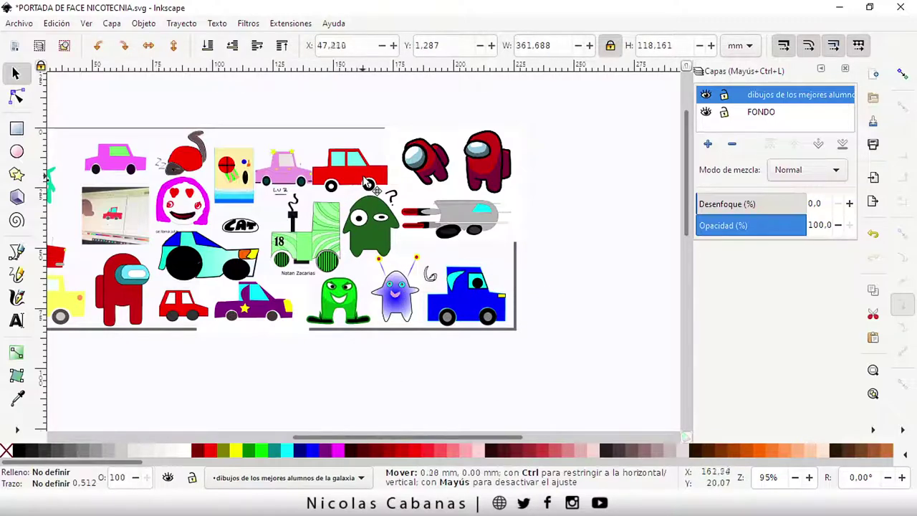
key(ctrl+z)
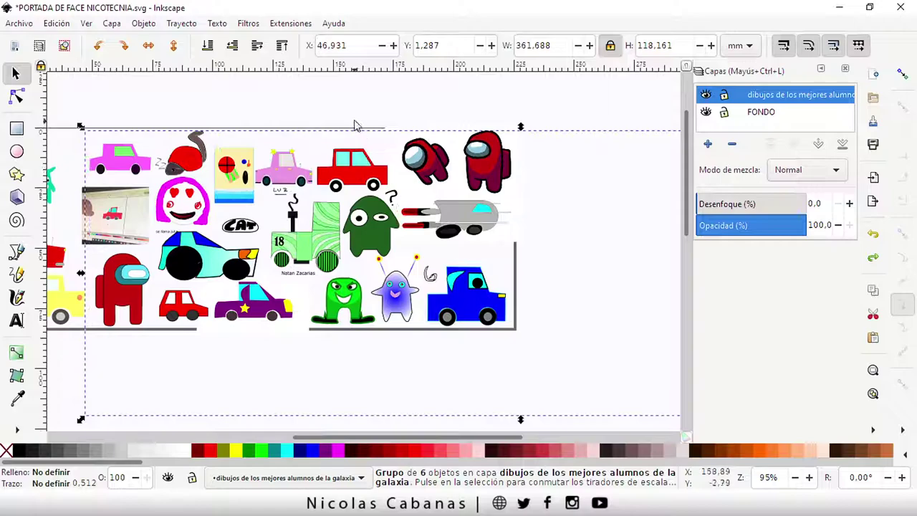
click(358, 131)
click(351, 176)
key(Escape)
click(353, 175)
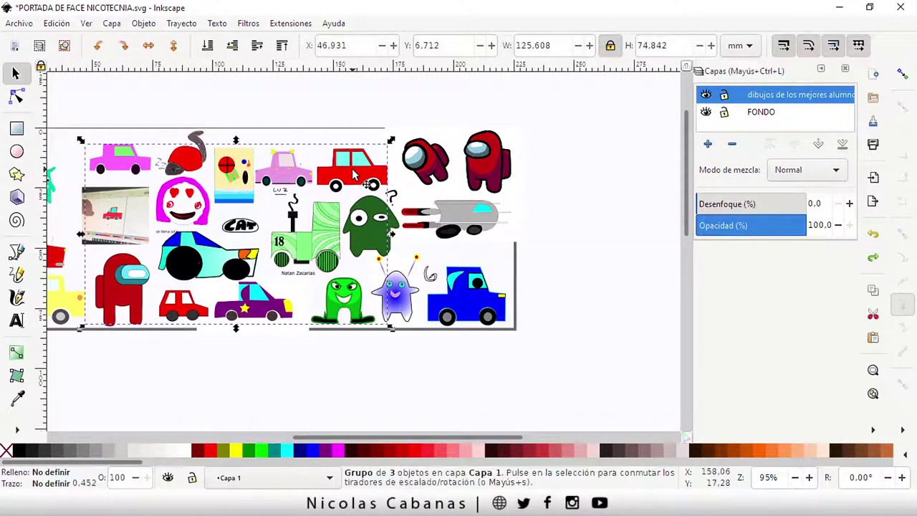
key(Escape)
click(353, 175)
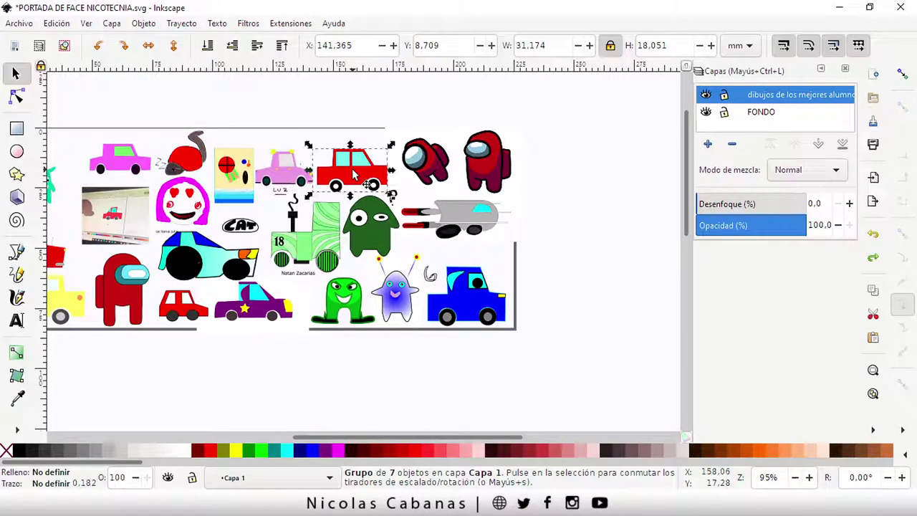
drag(353, 175, 362, 151)
click(336, 117)
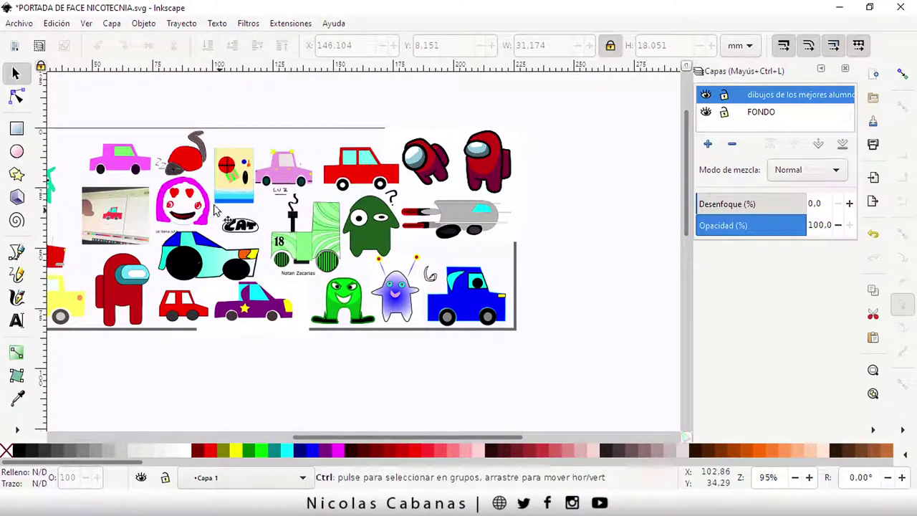
ctrl+scroll(226, 209, down, 1)
click(27, 25)
click(33, 120)
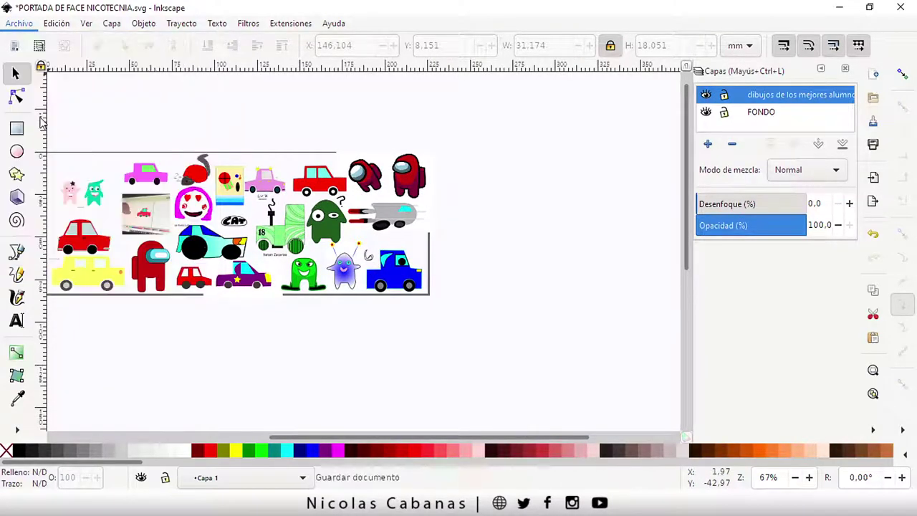
click(18, 24)
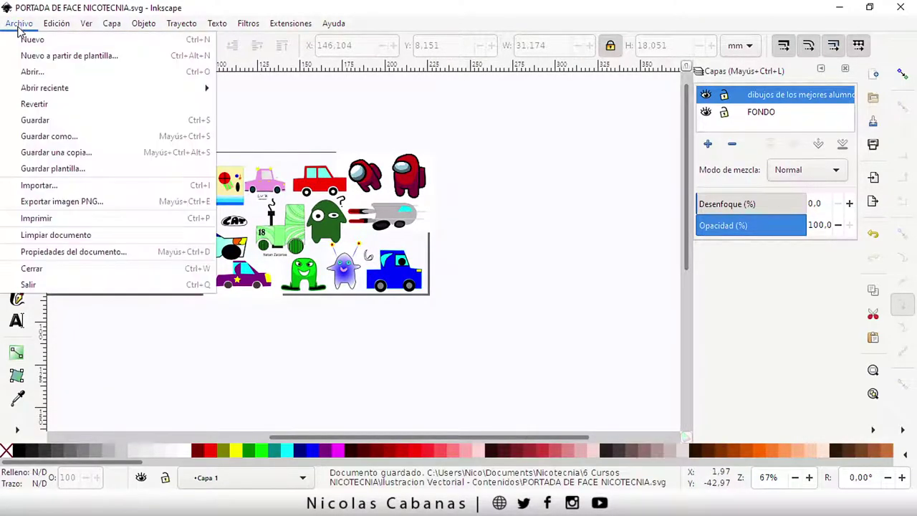
click(45, 184)
scroll(430, 286, down, 10)
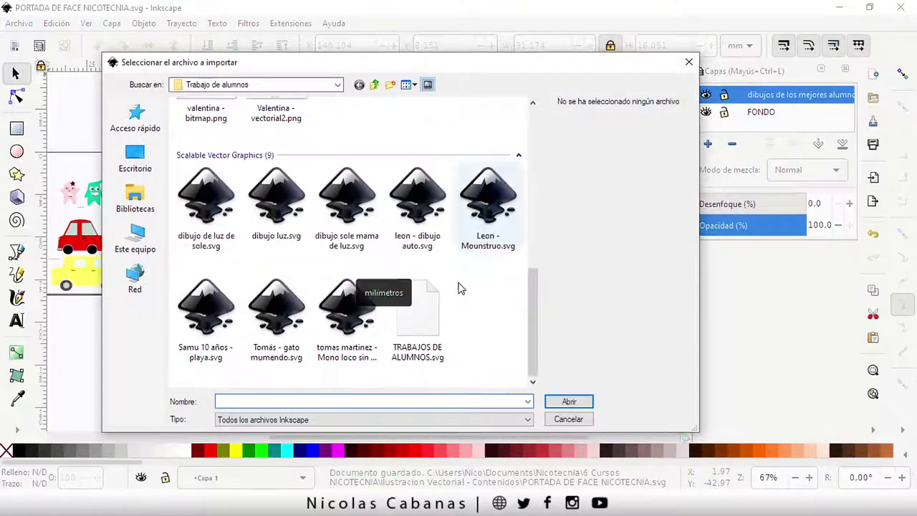
click(416, 308)
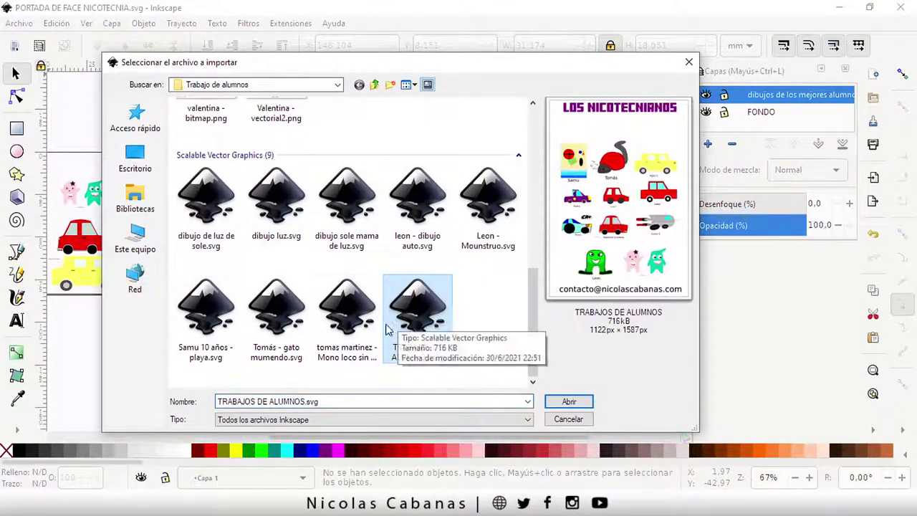
click(351, 324)
scroll(356, 335, up, 10)
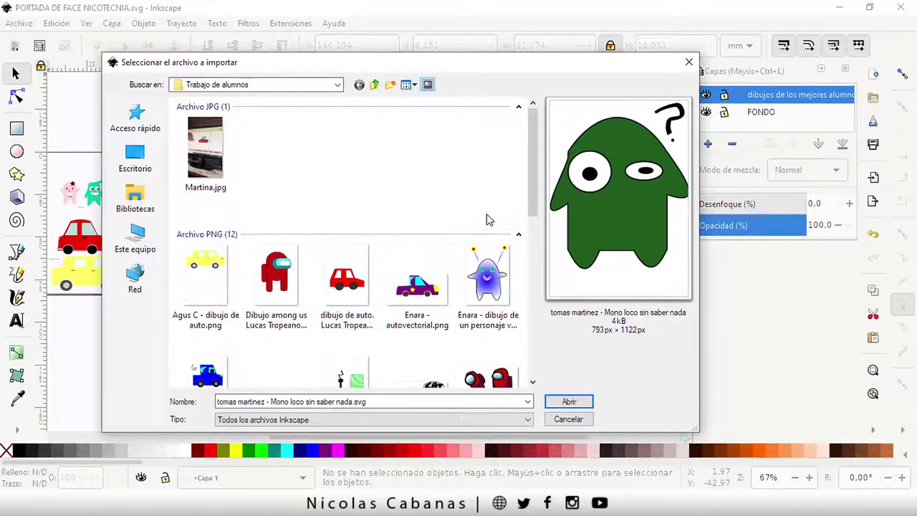
mouse_move(535, 180)
mouse_down()
mouse_move(536, 351)
mouse_move(541, 208)
mouse_up()
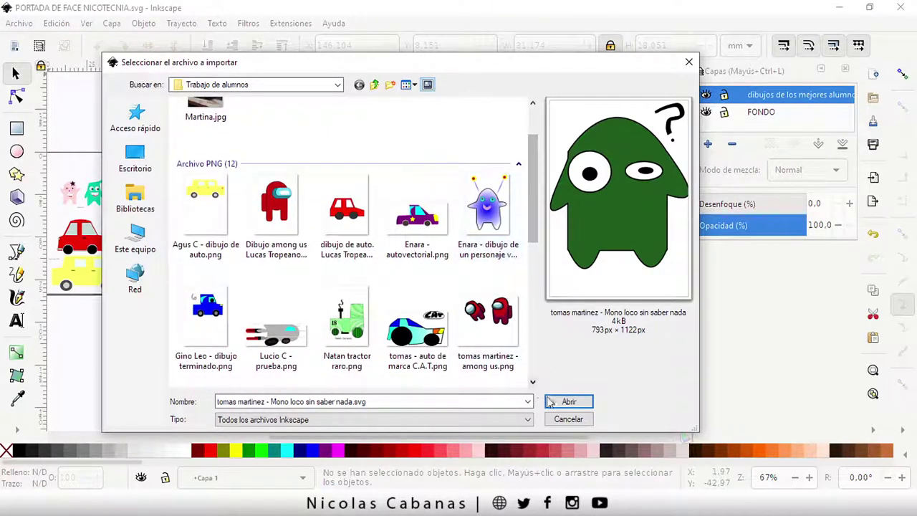
click(566, 420)
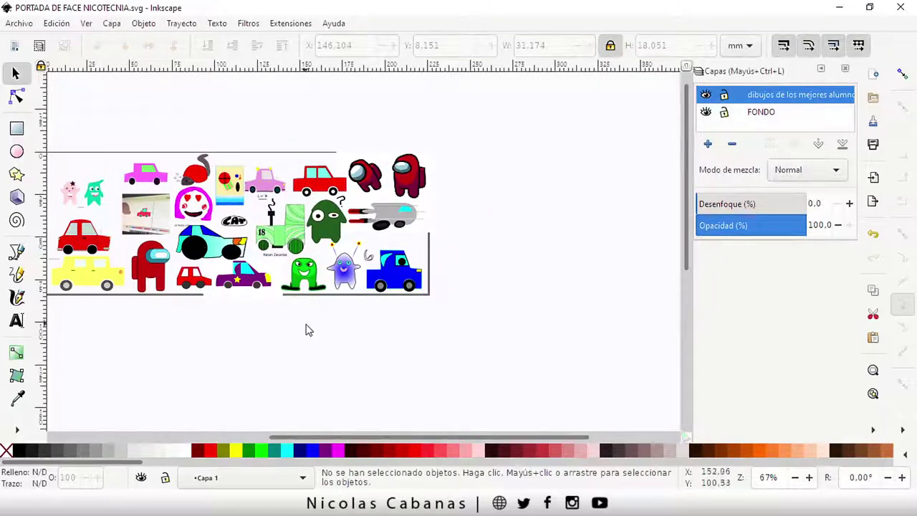
Enlarge the pink and teal monsters picture and nudge it slightly down-right
drag(307, 327, 504, 348)
scroll(299, 203, up, 2)
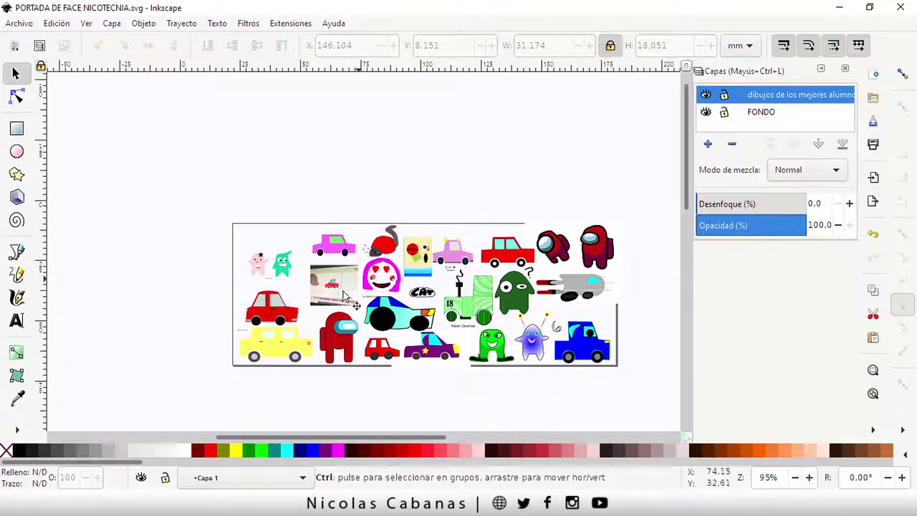
ctrl+scroll(355, 280, up, 2)
mouse_move(222, 251)
mouse_down()
mouse_move(211, 226)
mouse_move(283, 290)
mouse_up()
drag(246, 257, 242, 269)
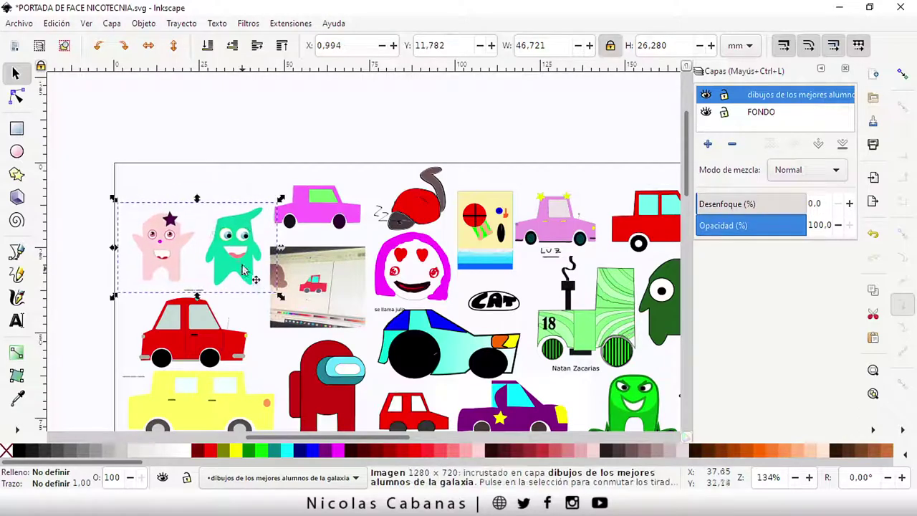
click(251, 174)
ctrl+scroll(293, 247, down, 1)
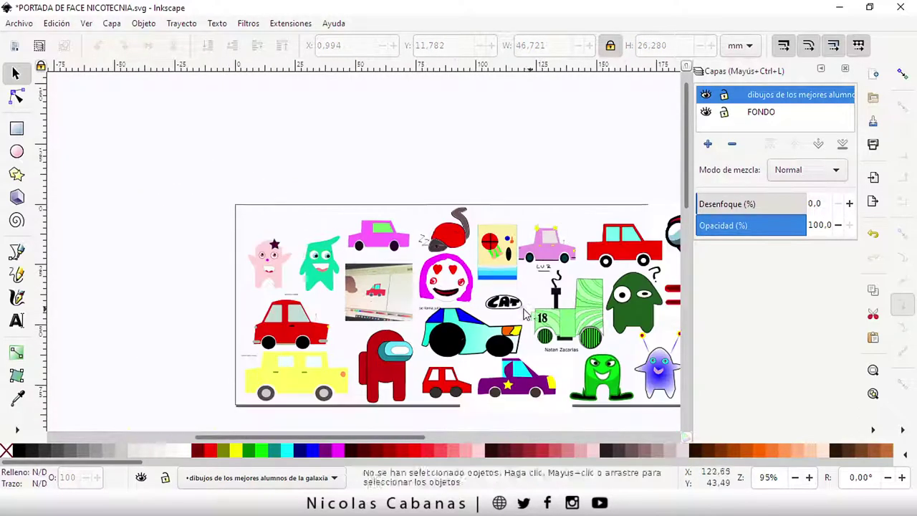
ctrl+scroll(293, 247, down, 1)
ctrl+scroll(405, 267, down, 1)
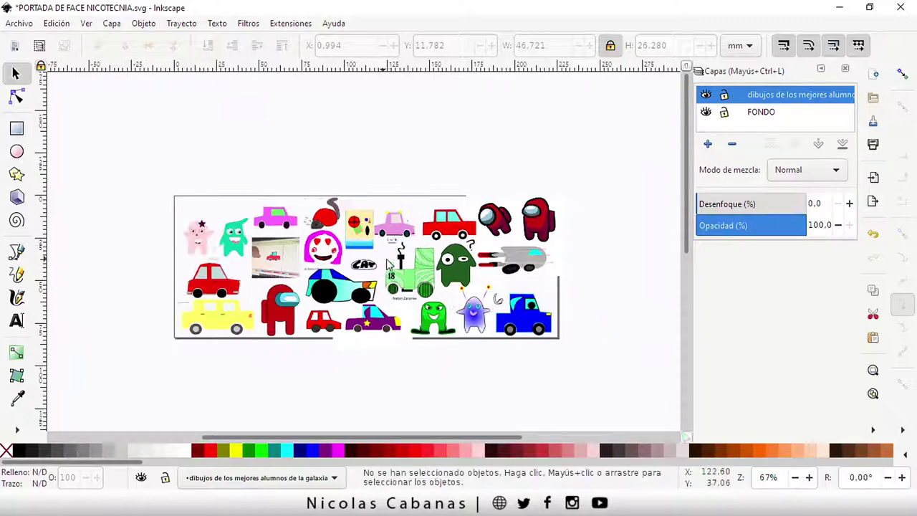
ctrl+scroll(405, 267, up, 1)
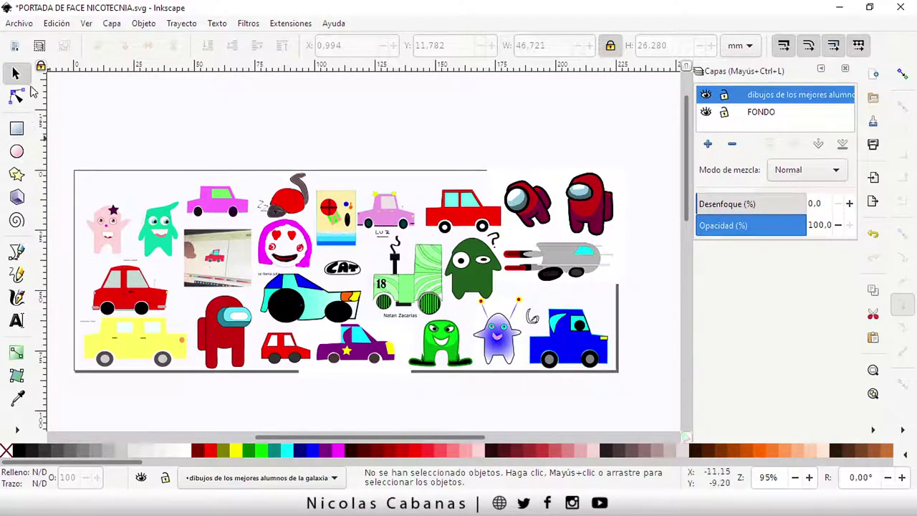
Save, then hide and show the student-drawings layer twice, leaving it visible
click(19, 23)
click(26, 120)
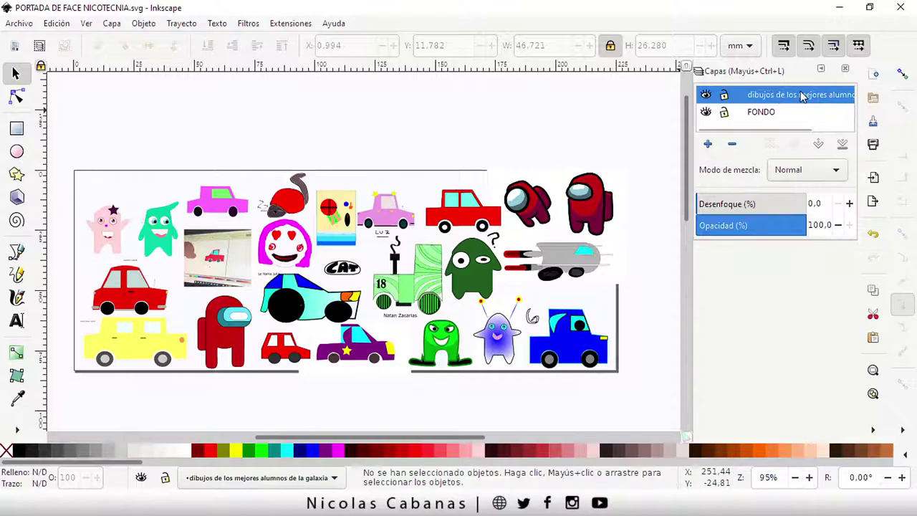
click(707, 95)
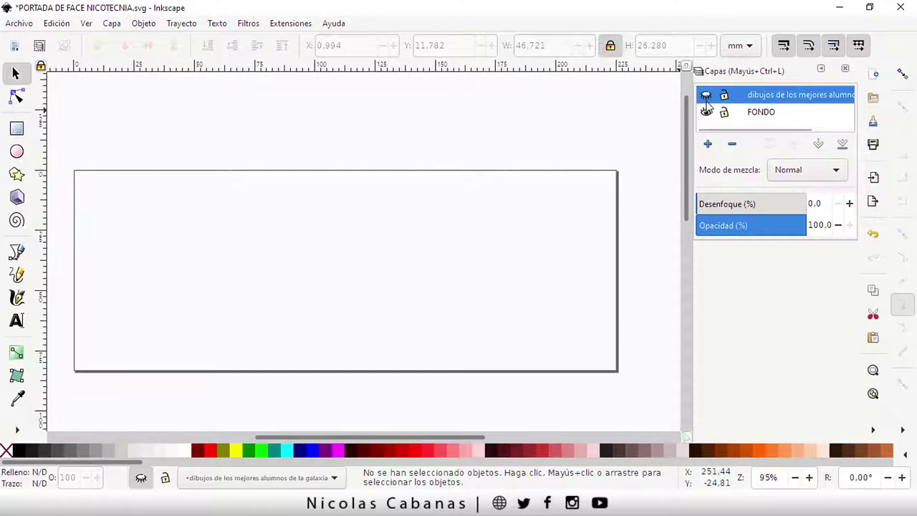
click(706, 96)
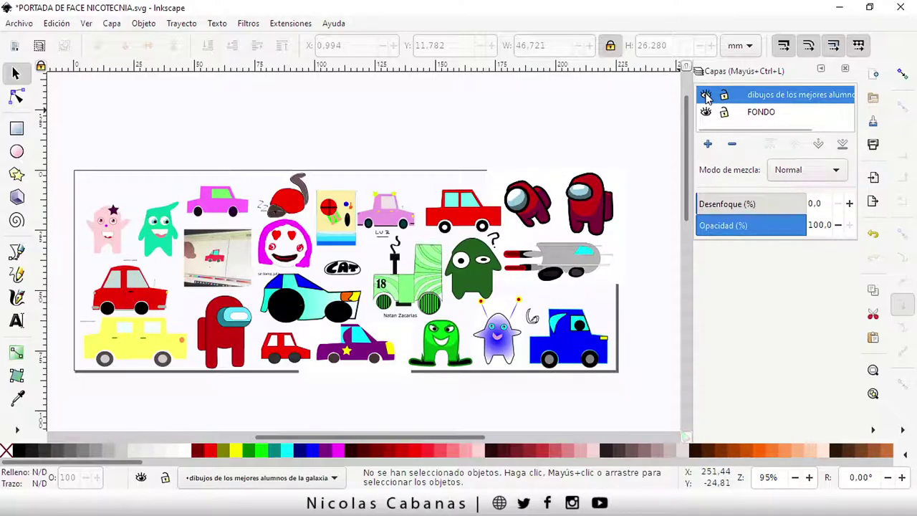
click(706, 95)
click(705, 97)
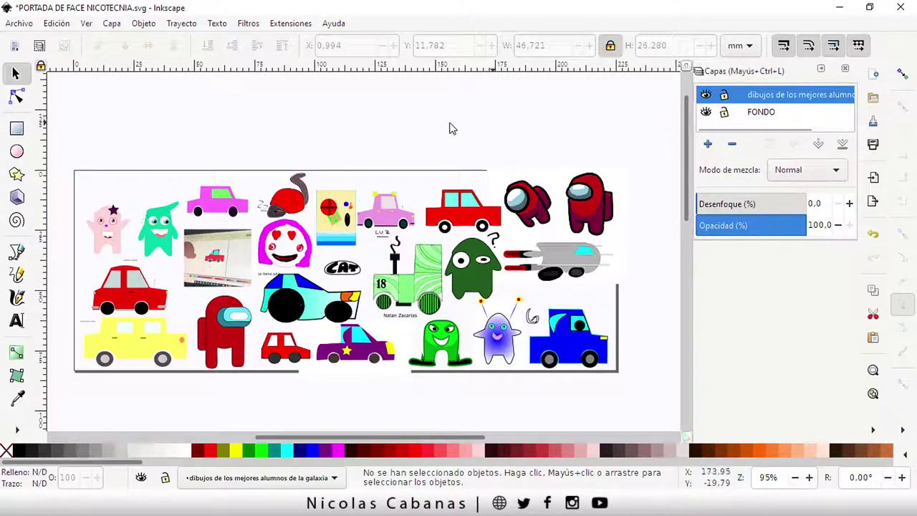
With the drawings layer locked, draw a page-sized rectangle on the FONDO layer
click(16, 128)
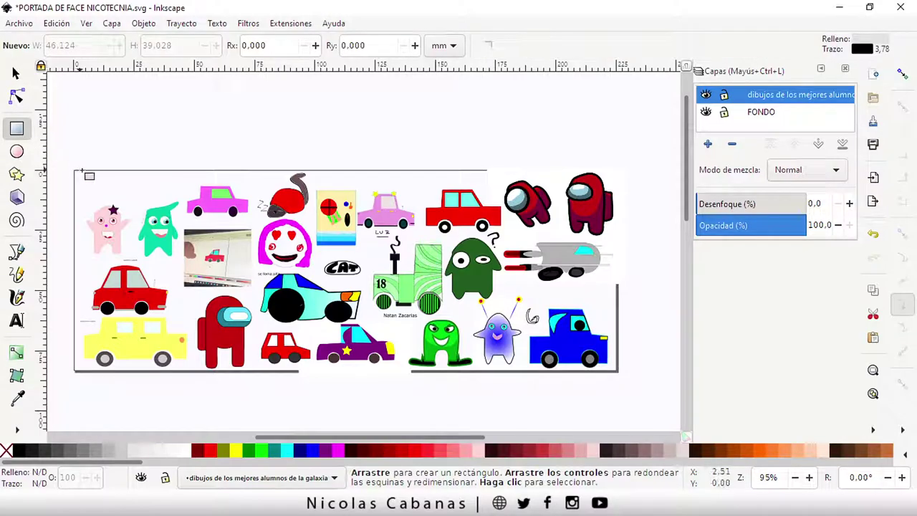
click(749, 113)
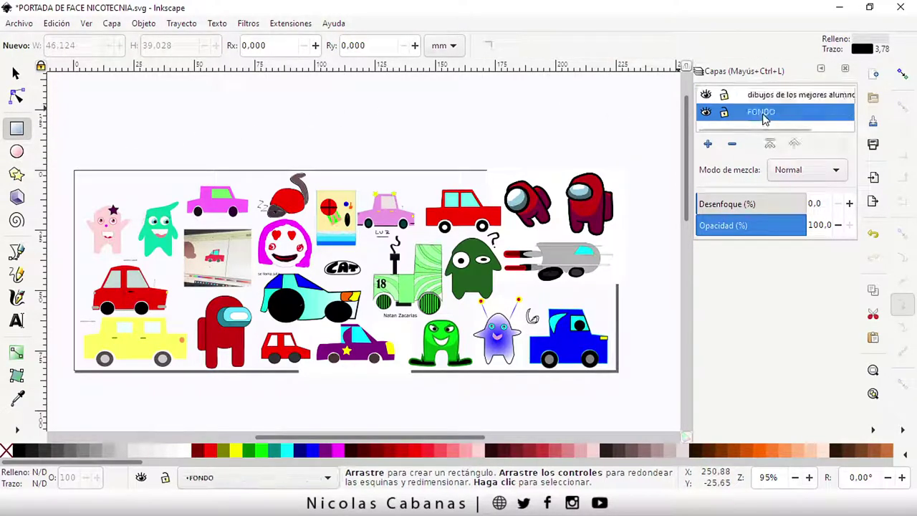
click(724, 96)
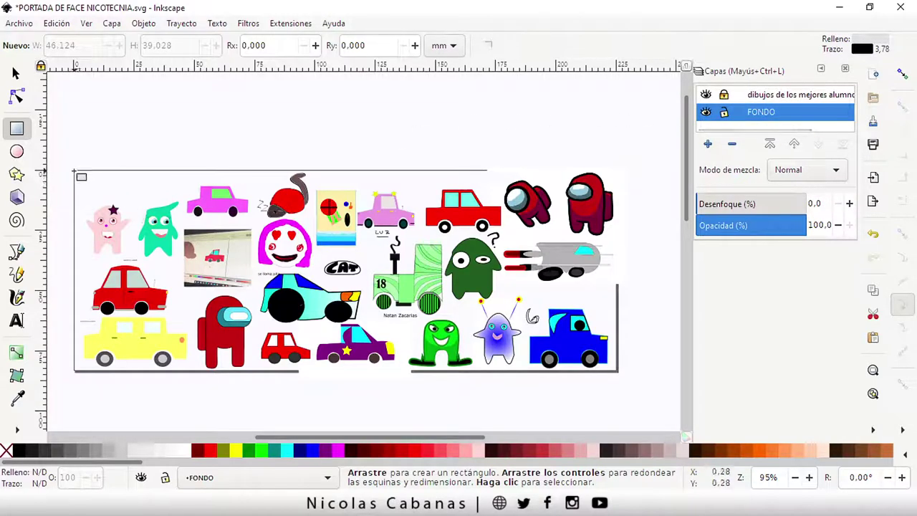
drag(74, 171, 614, 372)
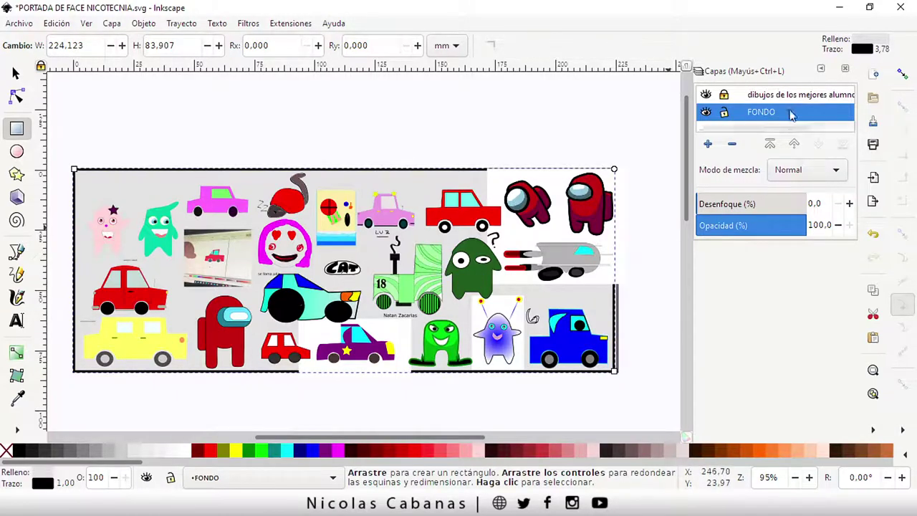
Remove the background rectangle's stroke in Fill and Stroke
click(876, 431)
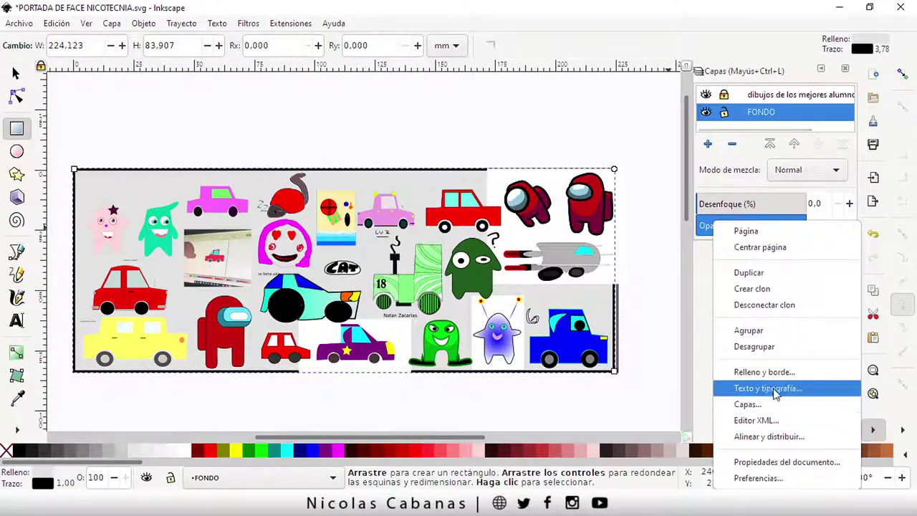
click(804, 375)
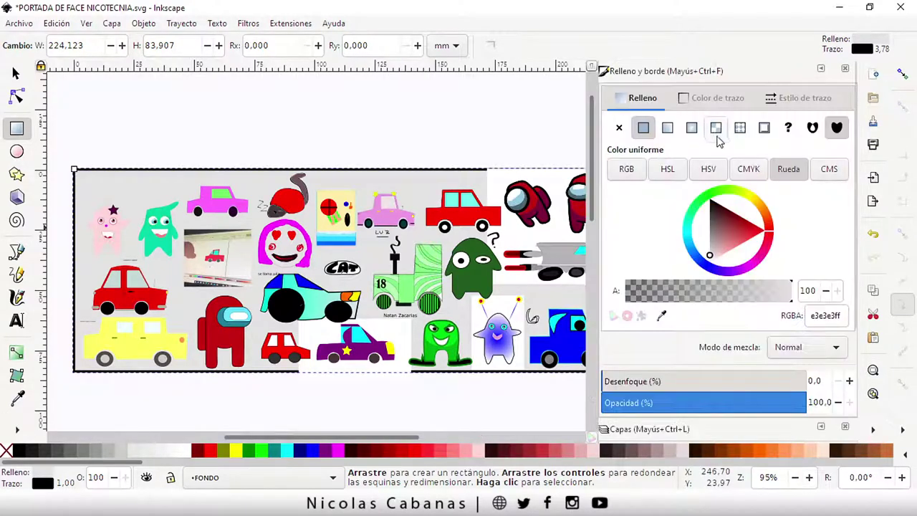
click(722, 100)
click(619, 129)
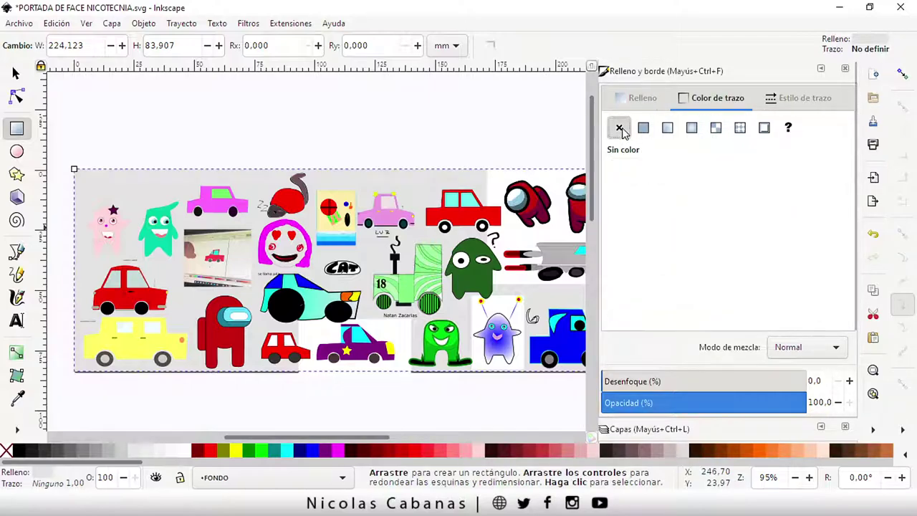
click(638, 103)
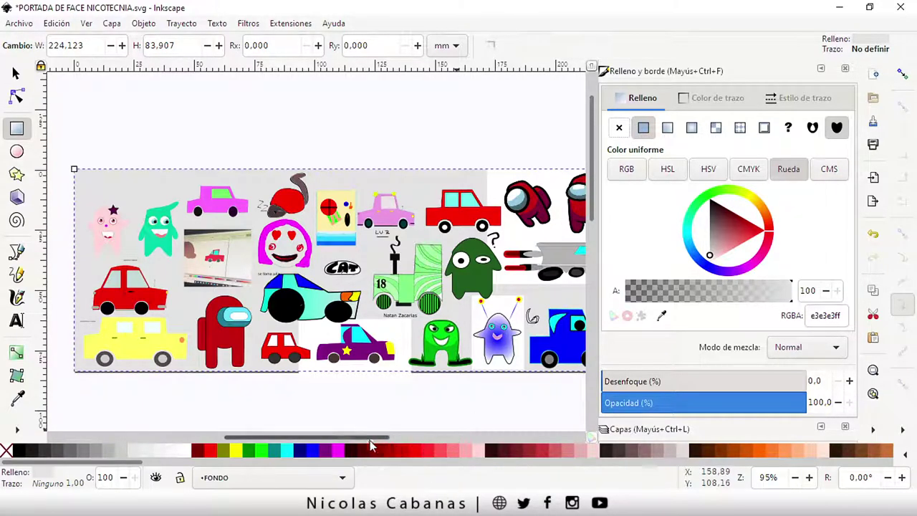
drag(370, 438, 401, 437)
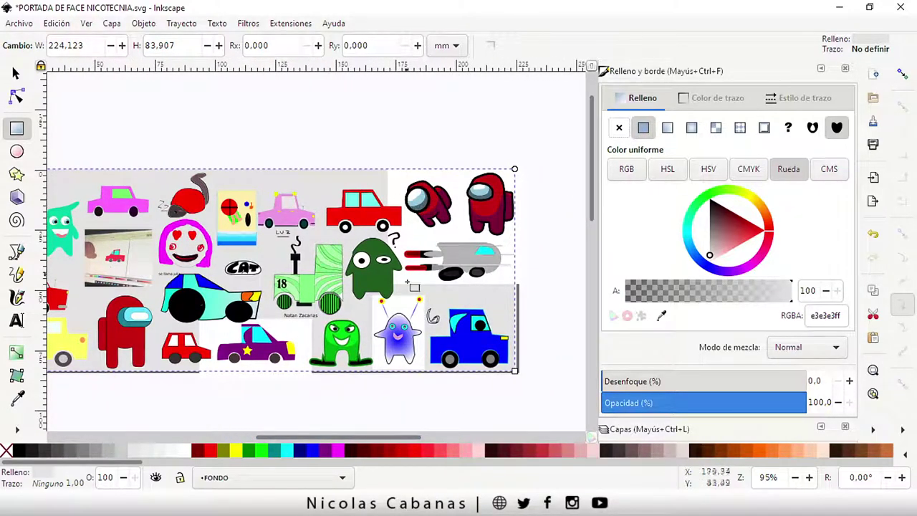
drag(297, 438, 262, 437)
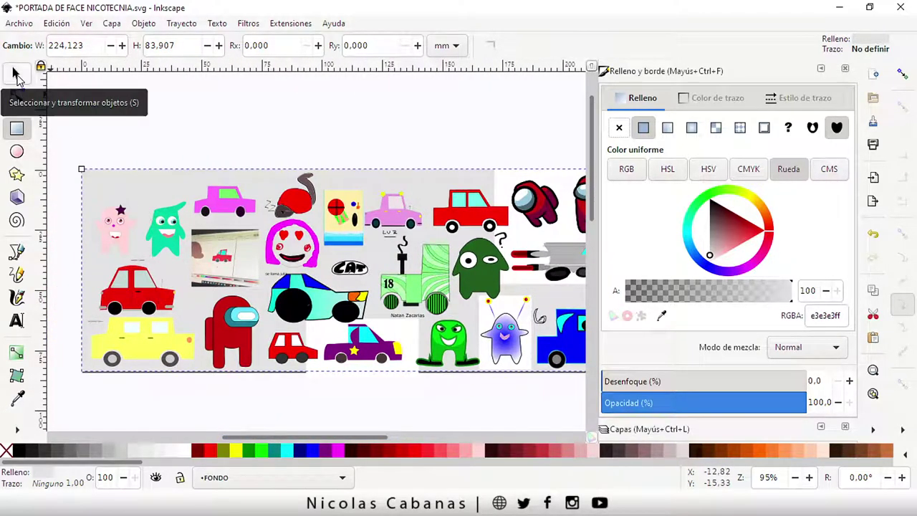
Change the background rectangle's fill from grey e3e3e3ff to white ffffffff
click(16, 75)
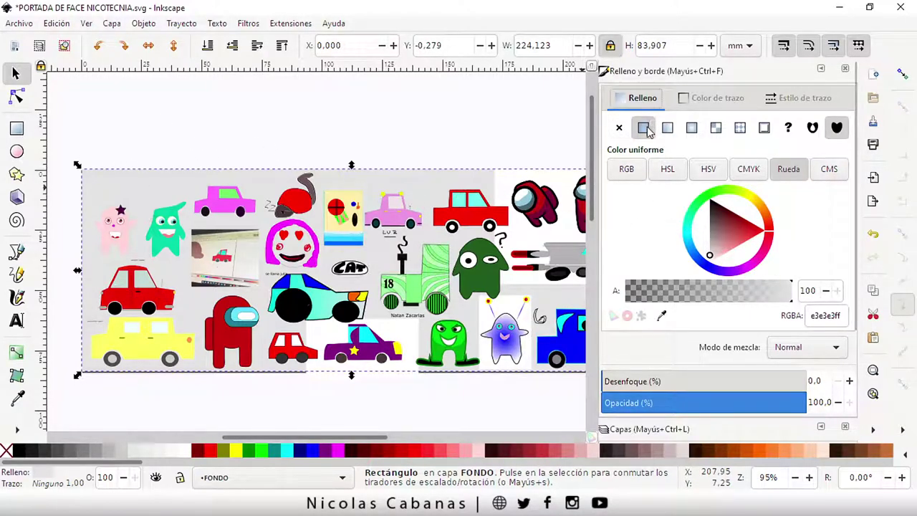
drag(743, 247, 709, 263)
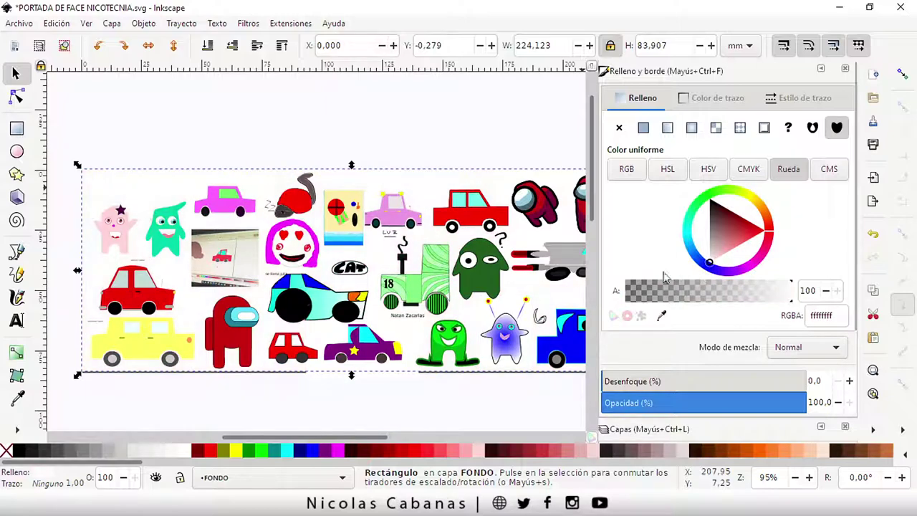
click(346, 394)
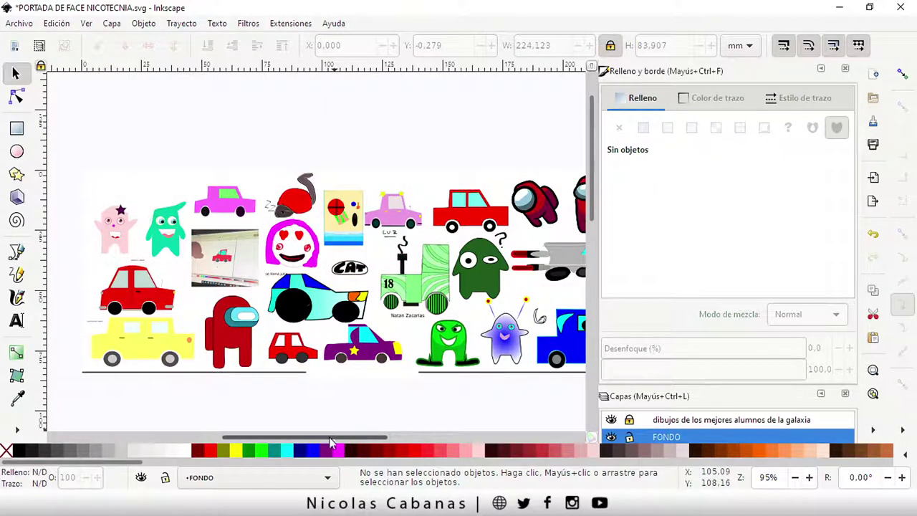
drag(331, 438, 350, 449)
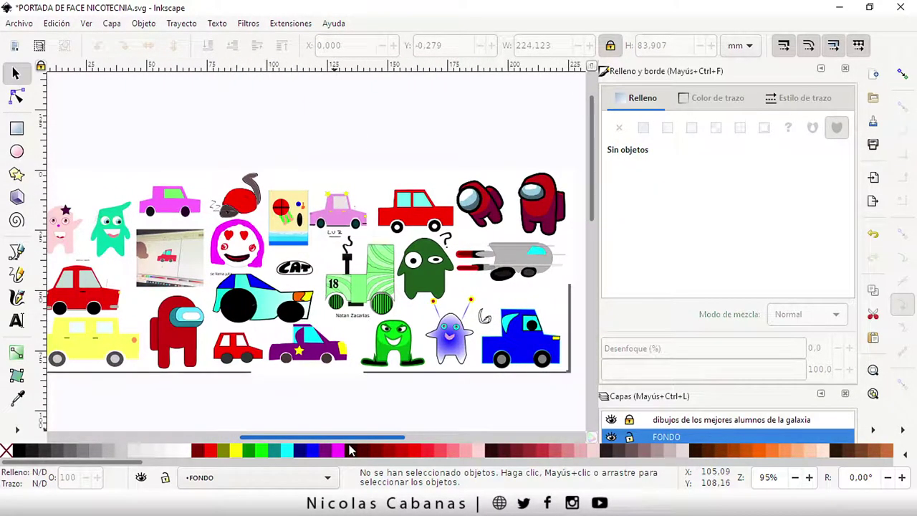
drag(349, 450, 342, 449)
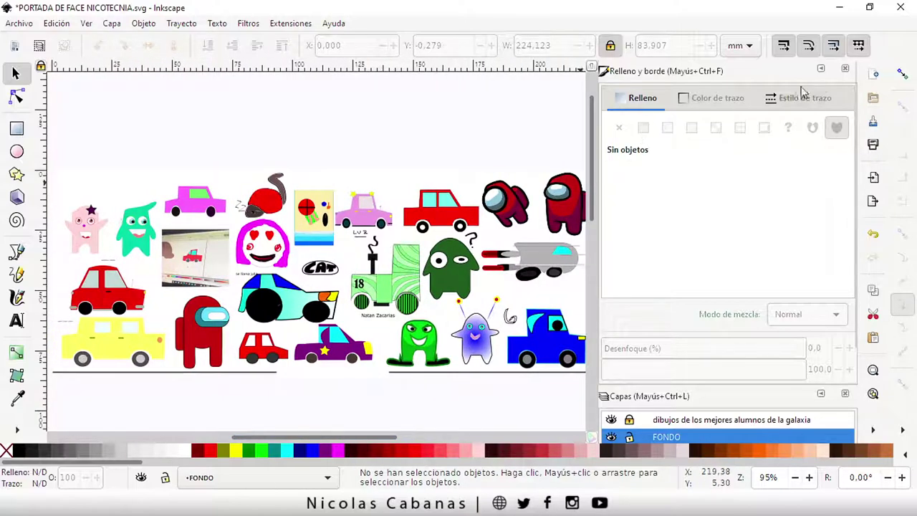
click(821, 68)
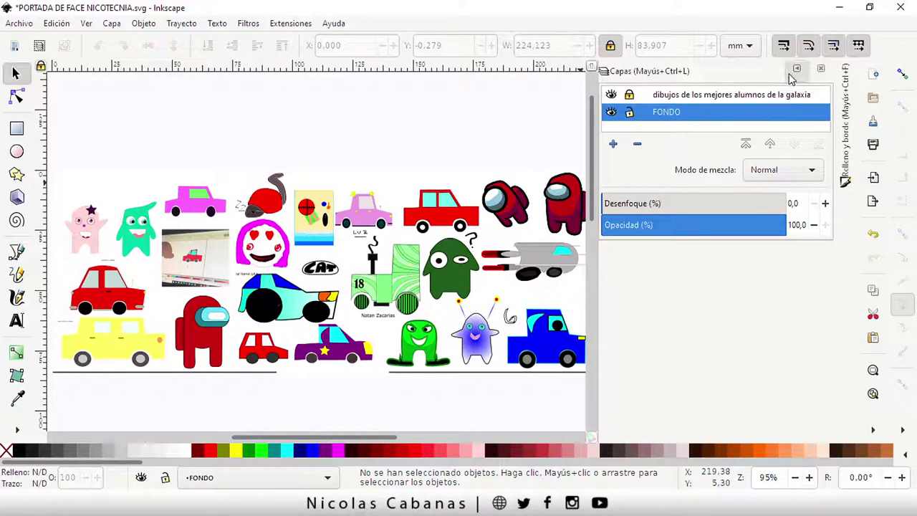
click(797, 68)
Save the cover collage document
click(19, 24)
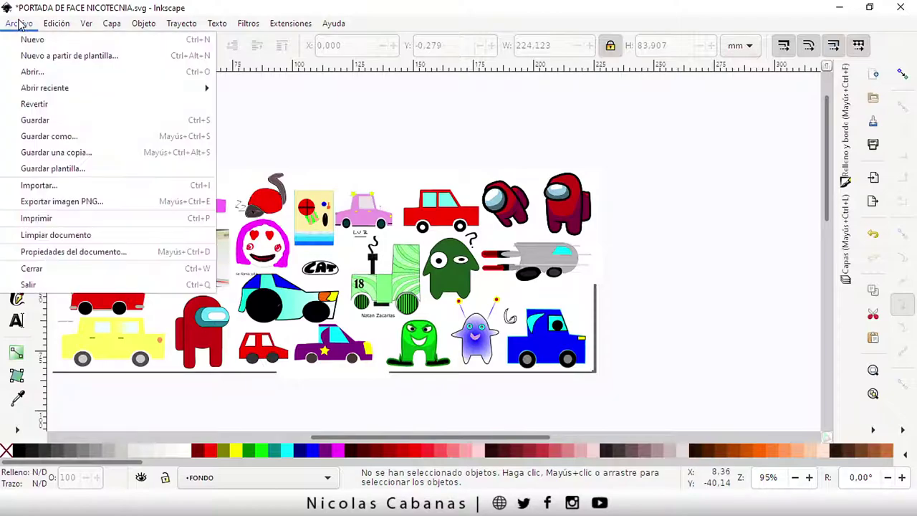
click(40, 121)
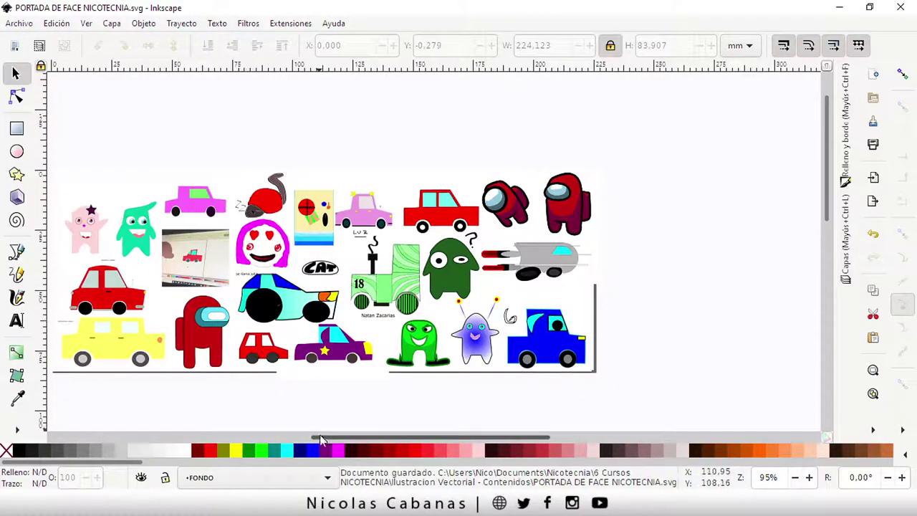
drag(317, 437, 292, 438)
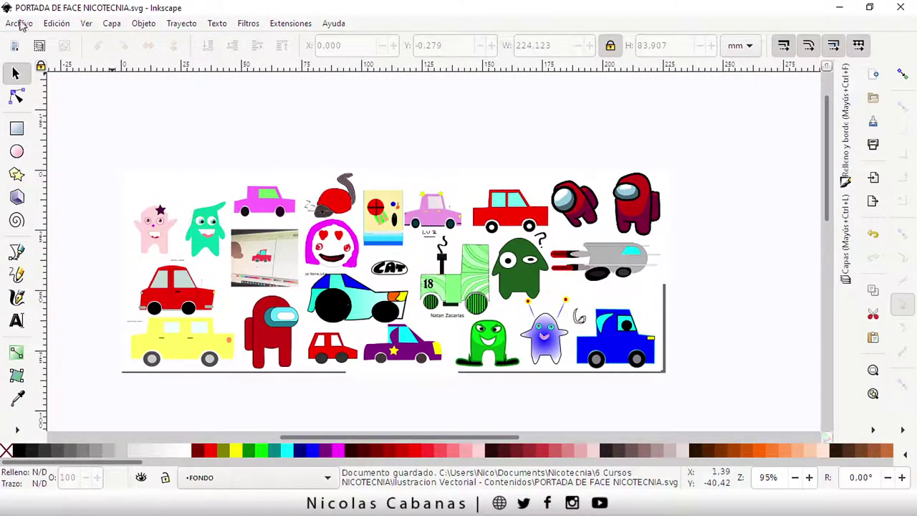
Widen the white background rectangle to 225.305 mm to reach the page's right edge
click(180, 191)
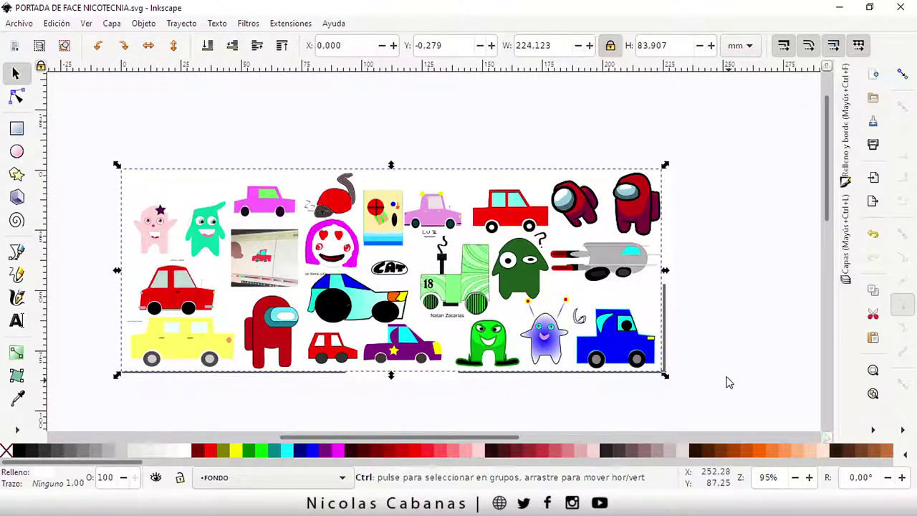
ctrl+scroll(720, 376, up, 1)
ctrl+scroll(688, 362, up, 1)
ctrl+scroll(636, 207, up, 1)
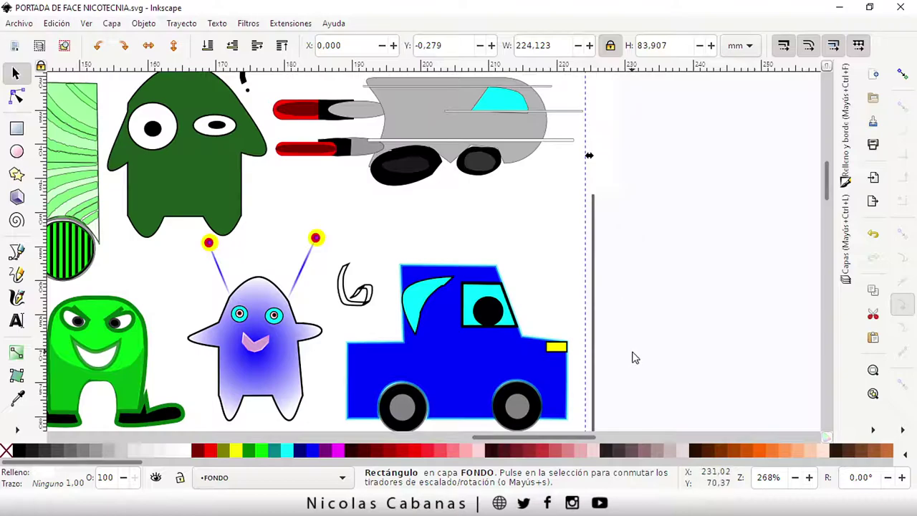
scroll(616, 379, down, 1)
drag(589, 129, 598, 131)
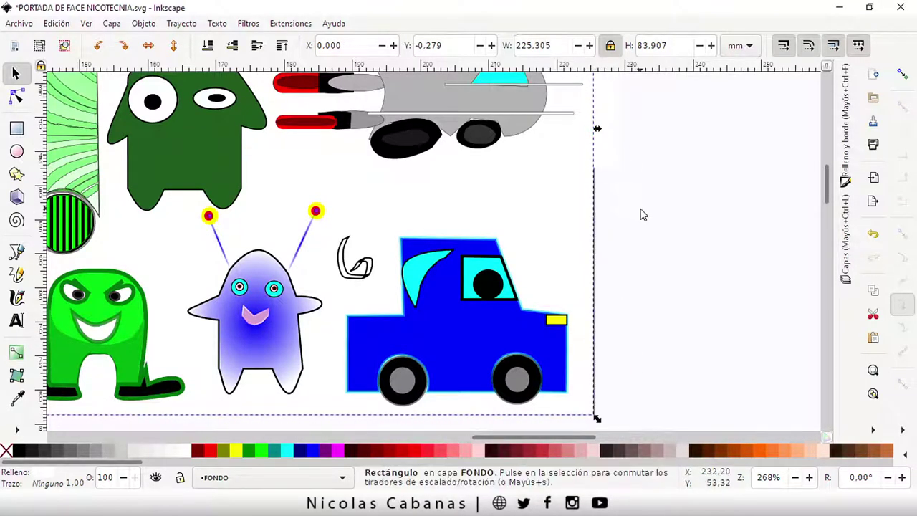
ctrl+scroll(292, 185, down, 2)
ctrl+scroll(292, 185, down, 1)
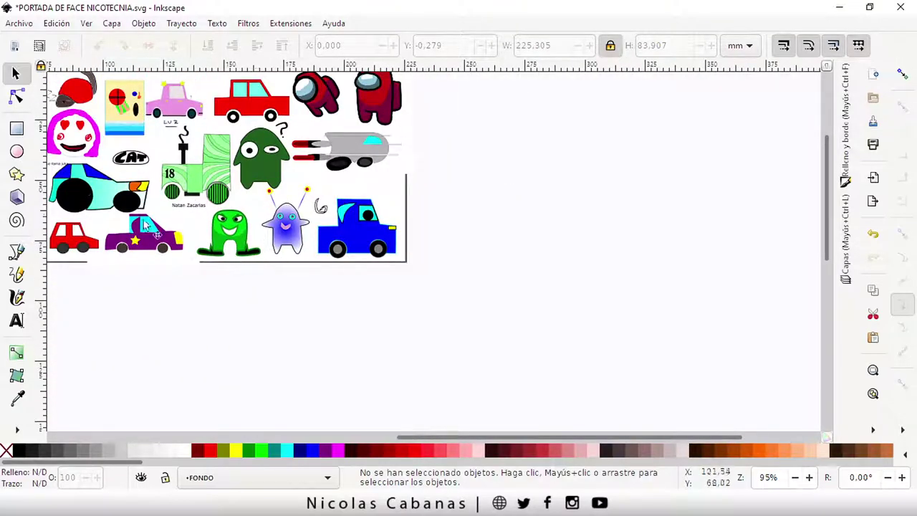
ctrl+scroll(408, 398, down, 1)
drag(422, 444, 301, 439)
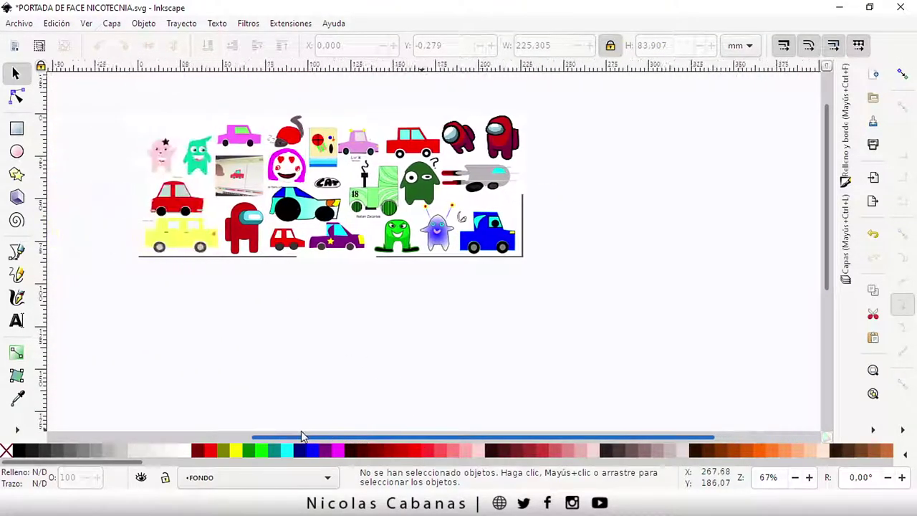
Save the document again with the widened background
click(17, 24)
click(39, 120)
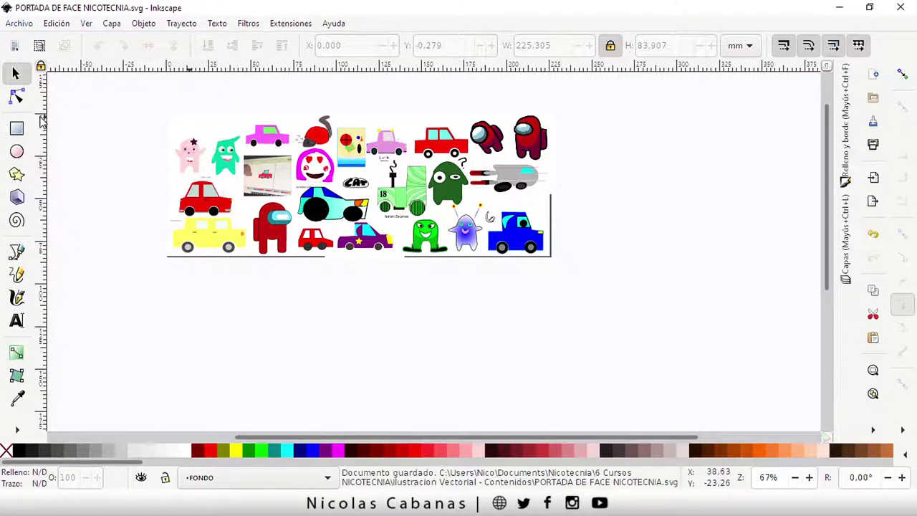
click(17, 24)
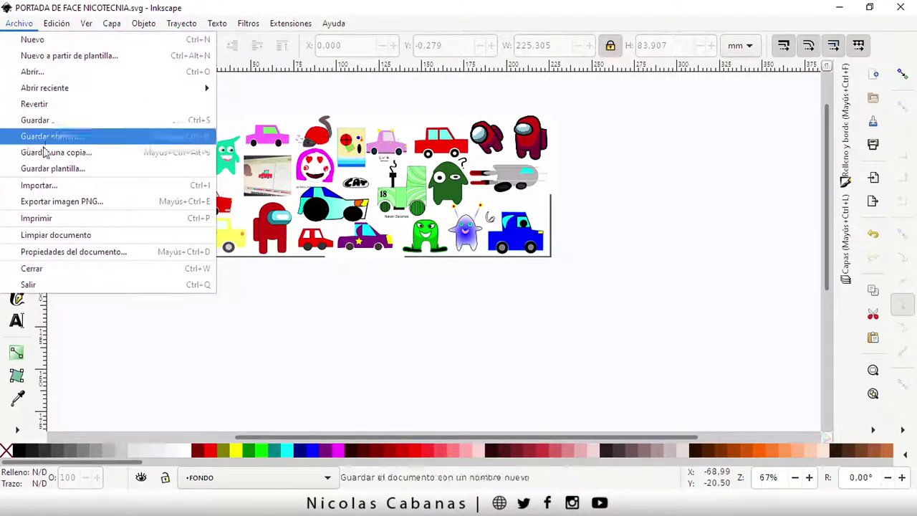
Set the PNG export area to the whole page (833×308 px)
click(45, 206)
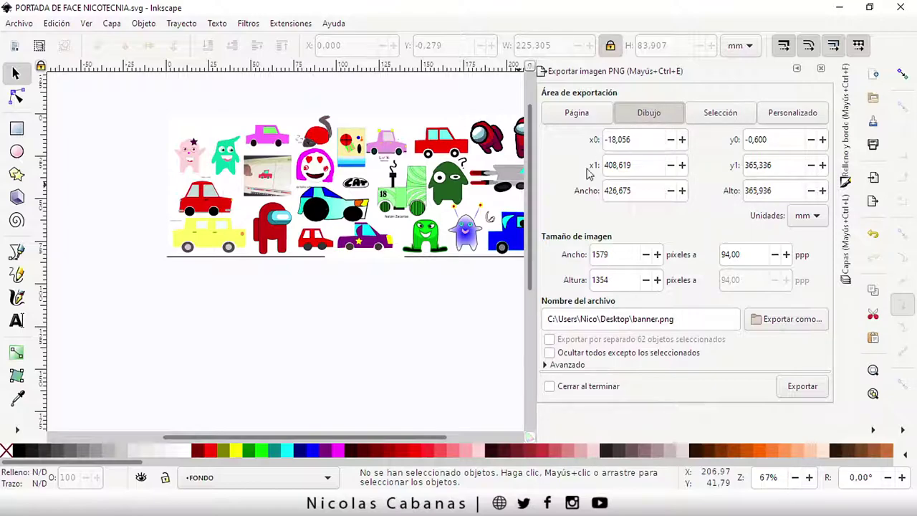
drag(403, 438, 428, 436)
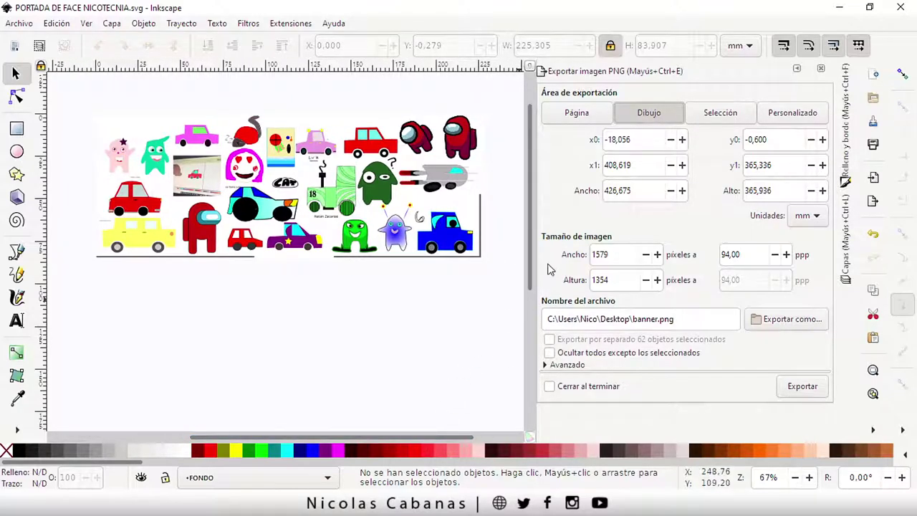
scroll(430, 183, up, 2)
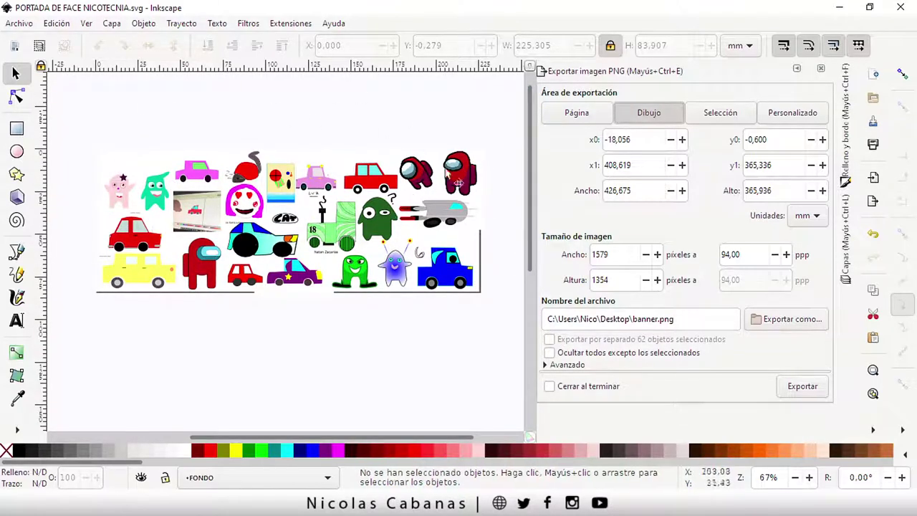
click(572, 115)
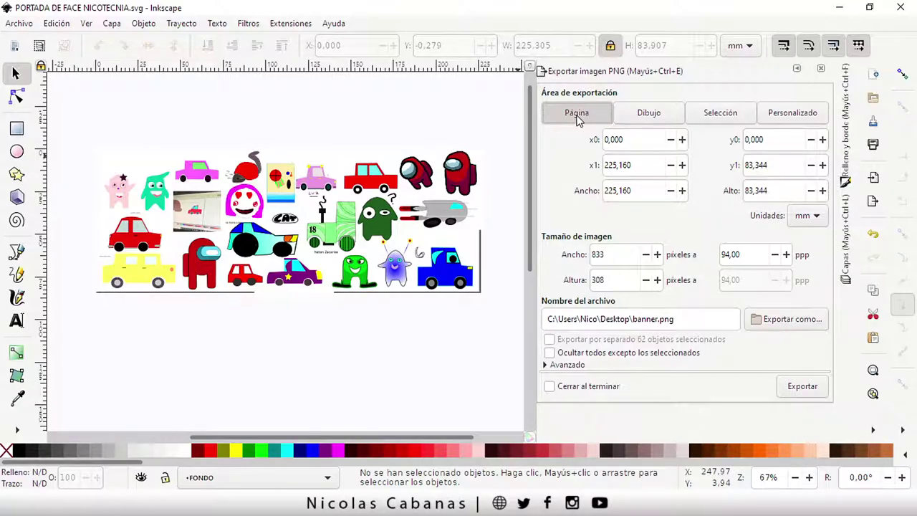
Name the export file portada de facebook.png on the desktop and export it
click(643, 319)
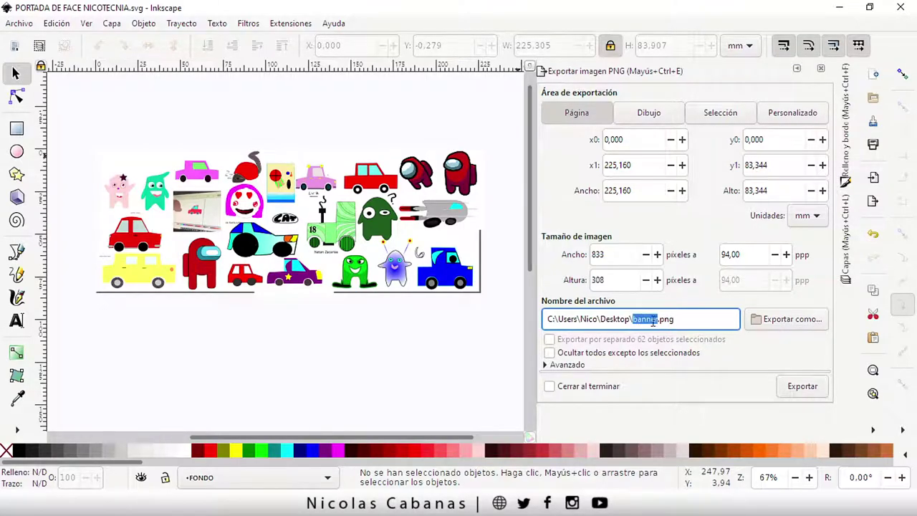
text(portada de facebook)
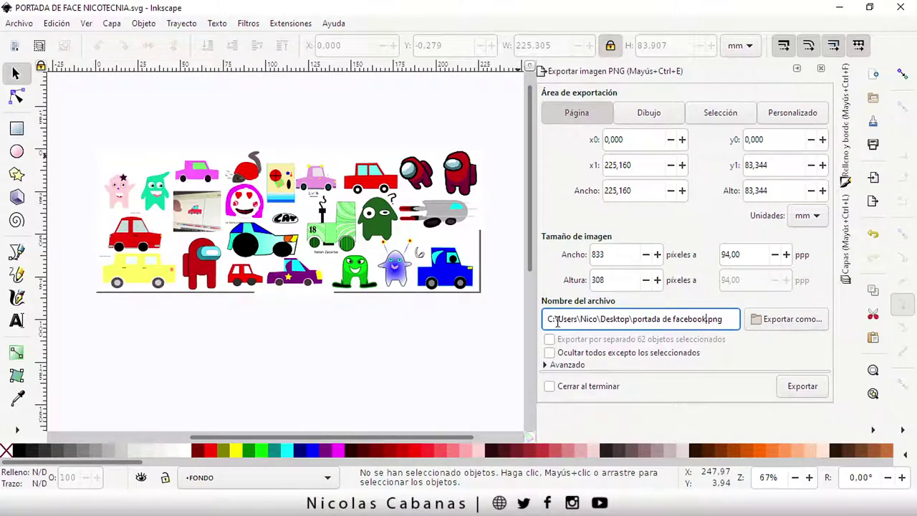
double_click(681, 320)
drag(581, 320, 668, 320)
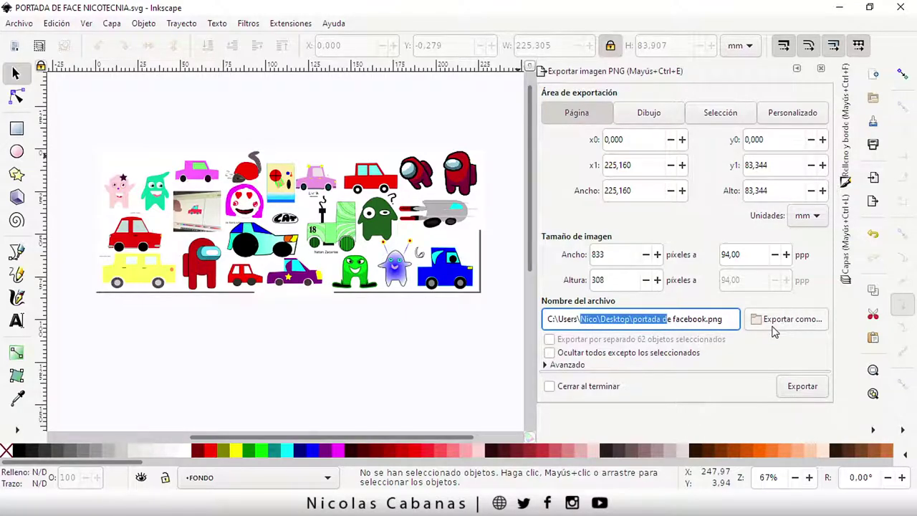
click(700, 319)
drag(580, 320, 732, 321)
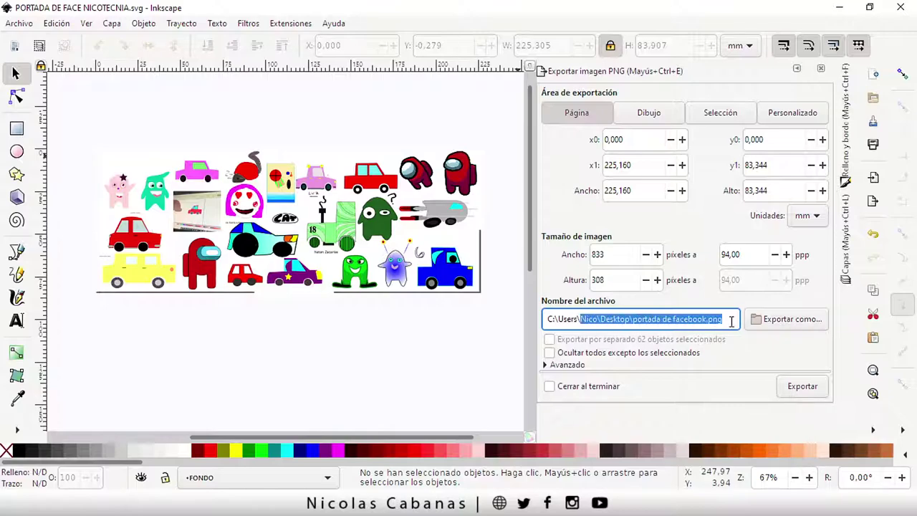
click(803, 387)
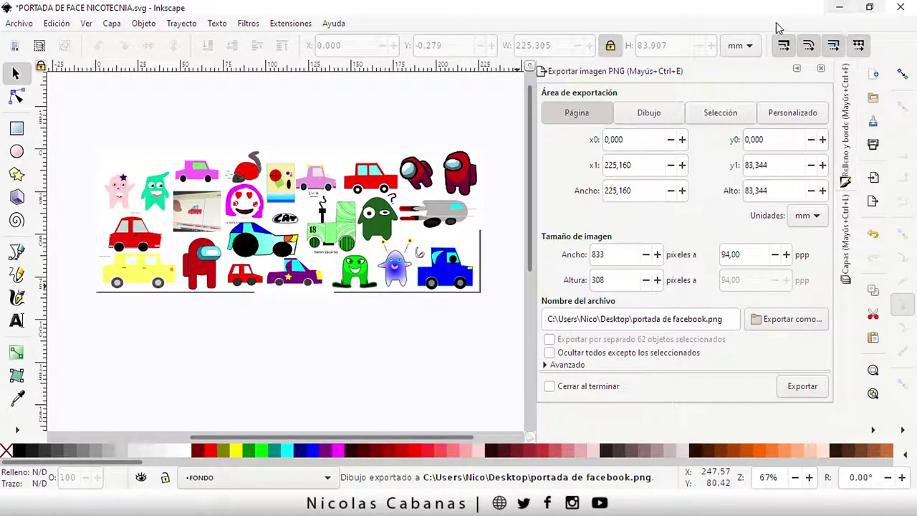
Preview the exported portada de facebook.png from the desktop in Photos, then close it
click(836, 7)
click(894, 70)
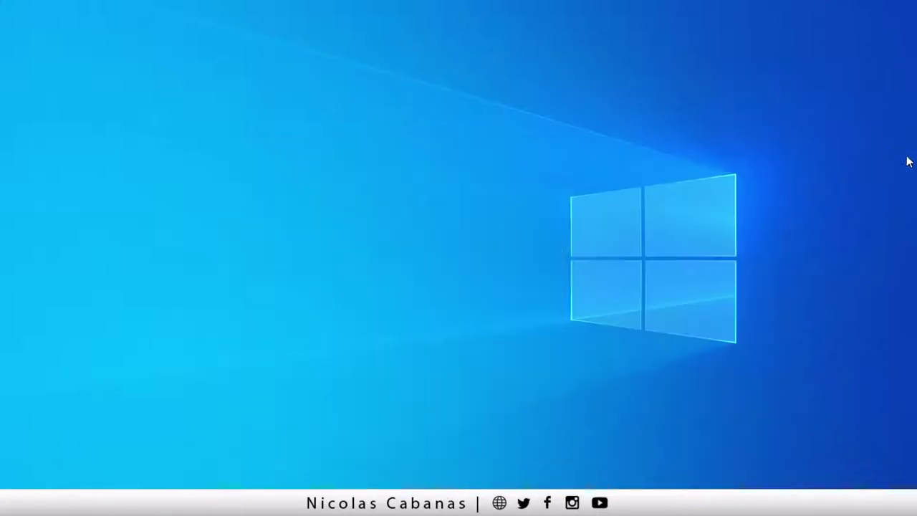
drag(916, 347, 879, 296)
drag(371, 240, 318, 211)
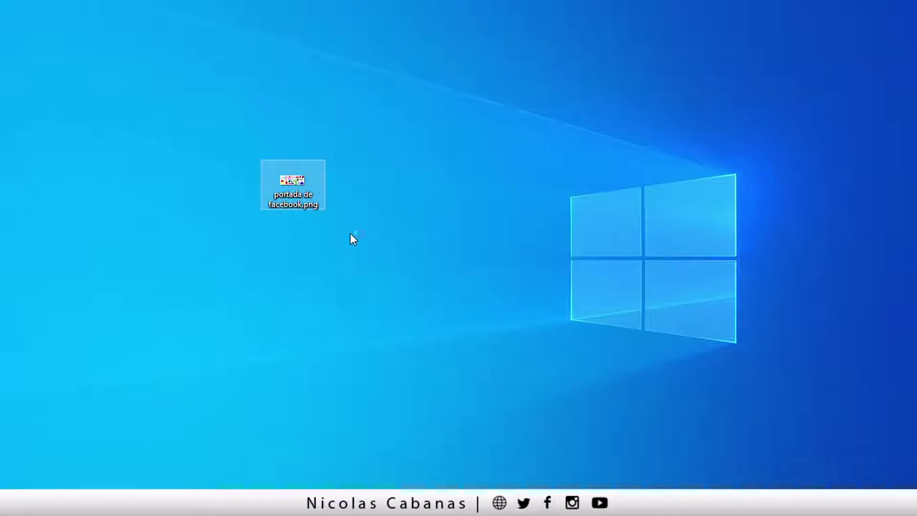
key(Return)
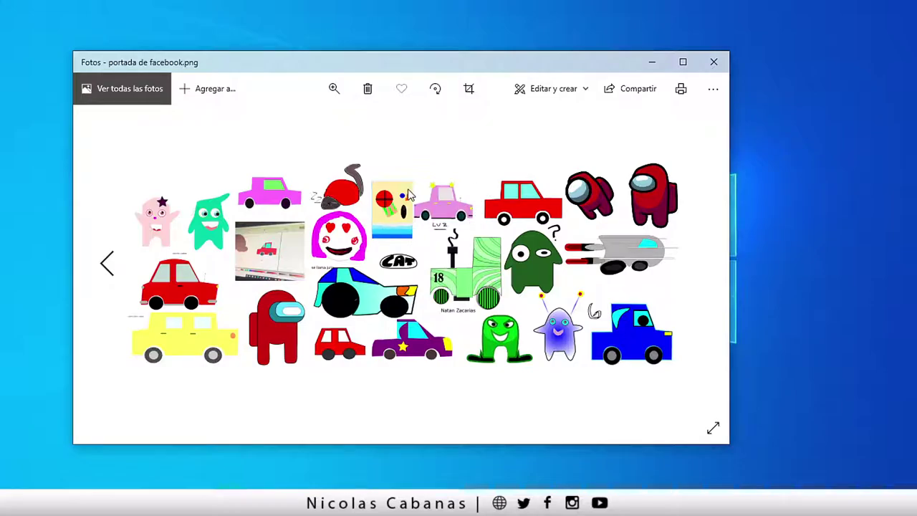
click(713, 63)
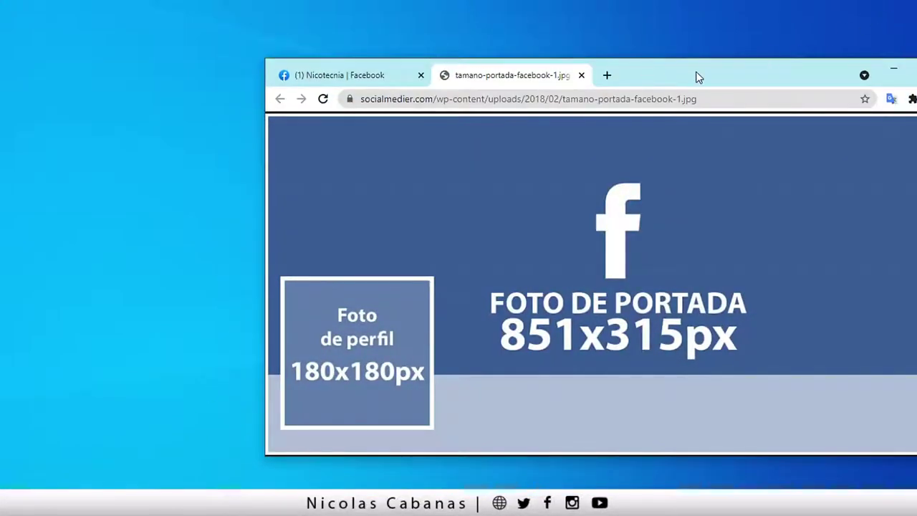
Close the reference tab and upload portada de facebook.png as the page's cover photo
drag(696, 75, 501, 0)
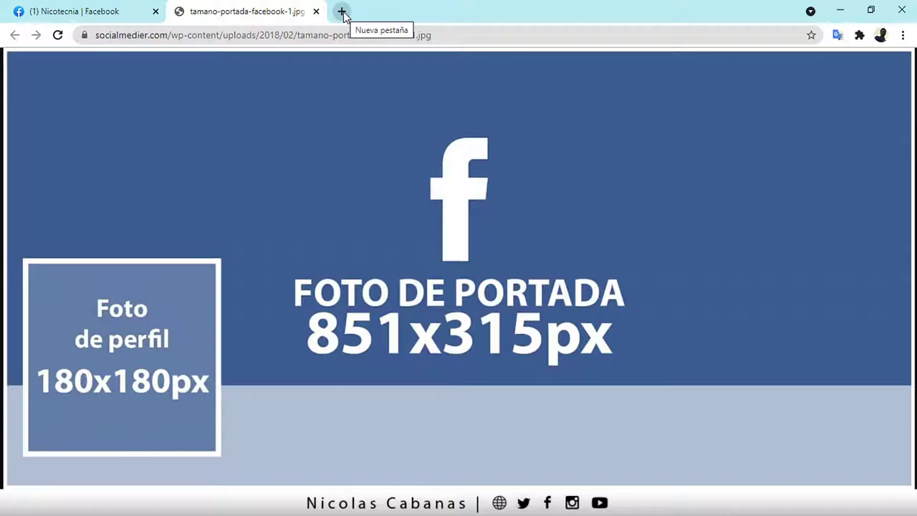
click(316, 11)
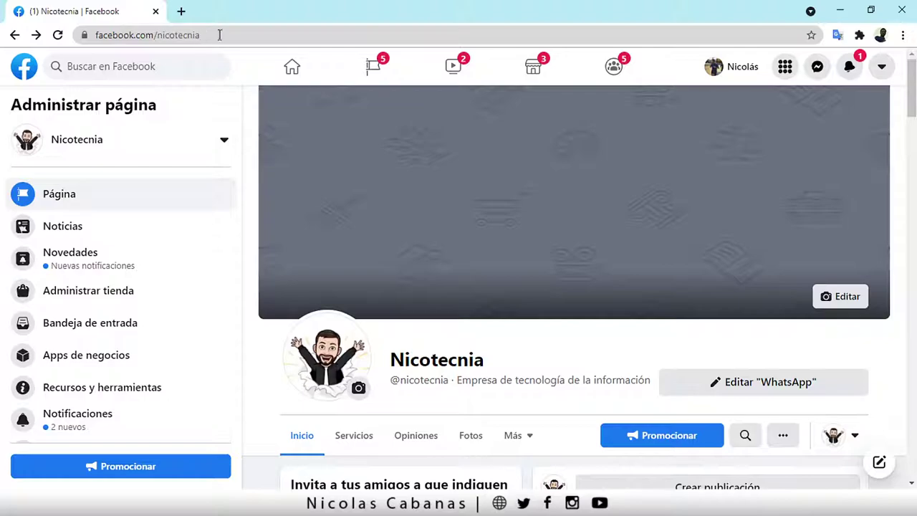
click(854, 295)
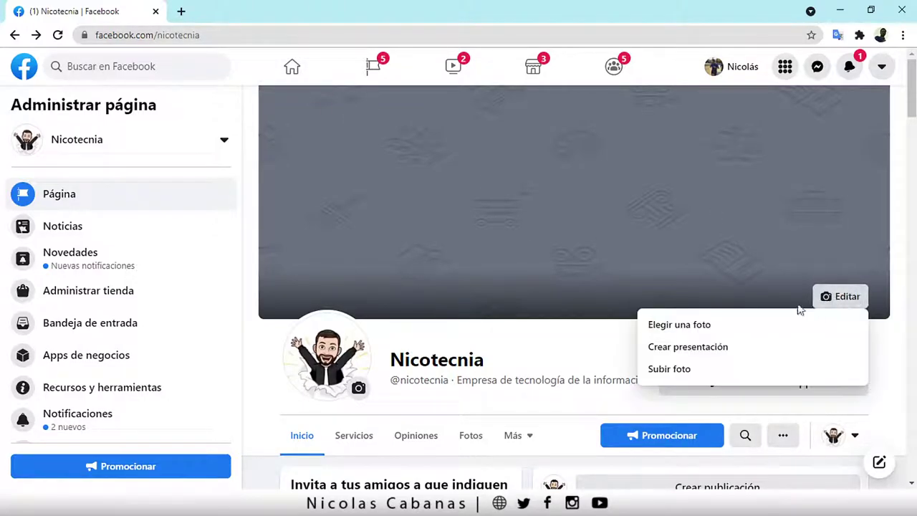
click(679, 371)
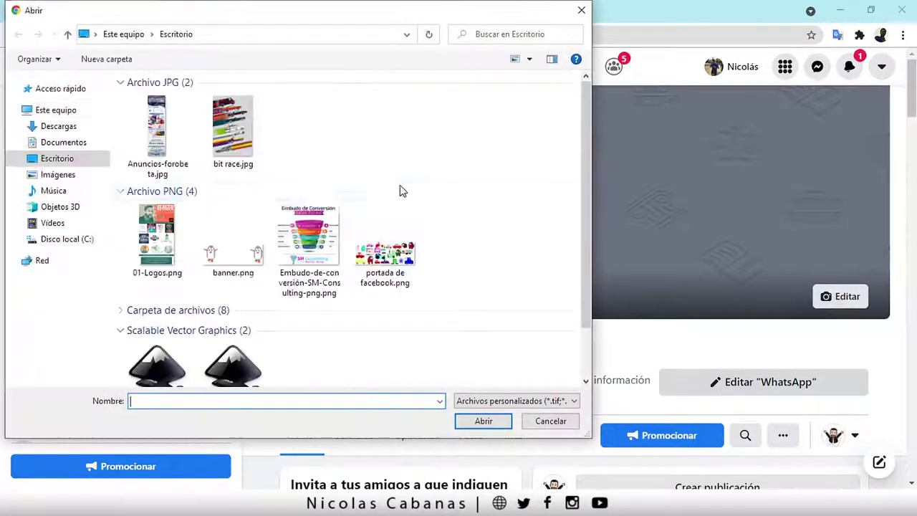
click(390, 254)
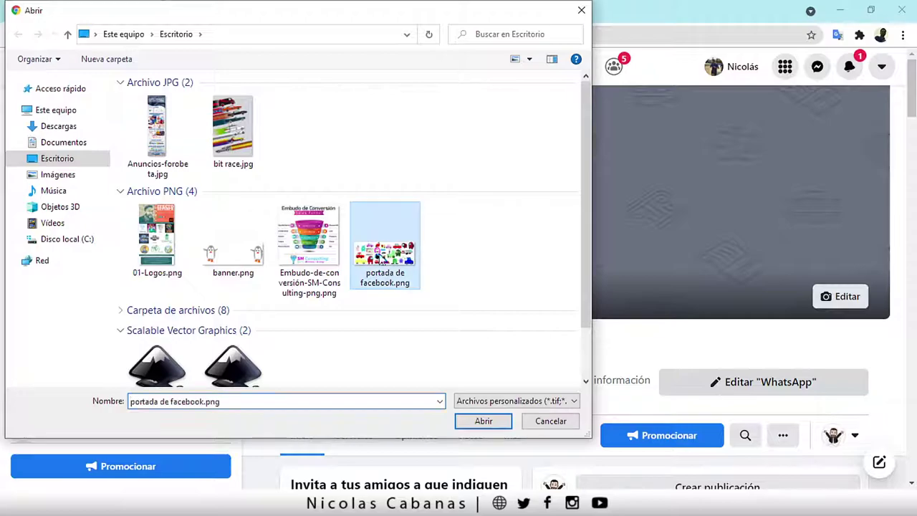
click(492, 419)
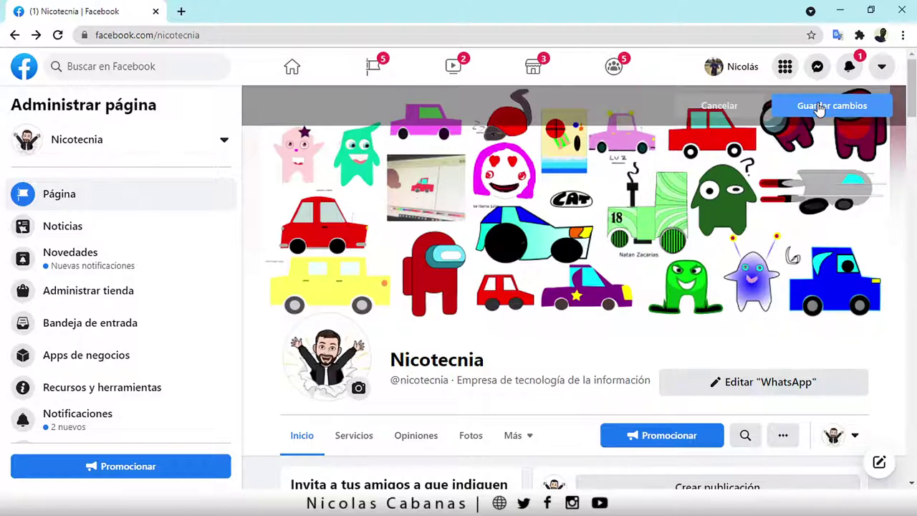
Save the new cover photo and scroll the page to check the result
click(817, 105)
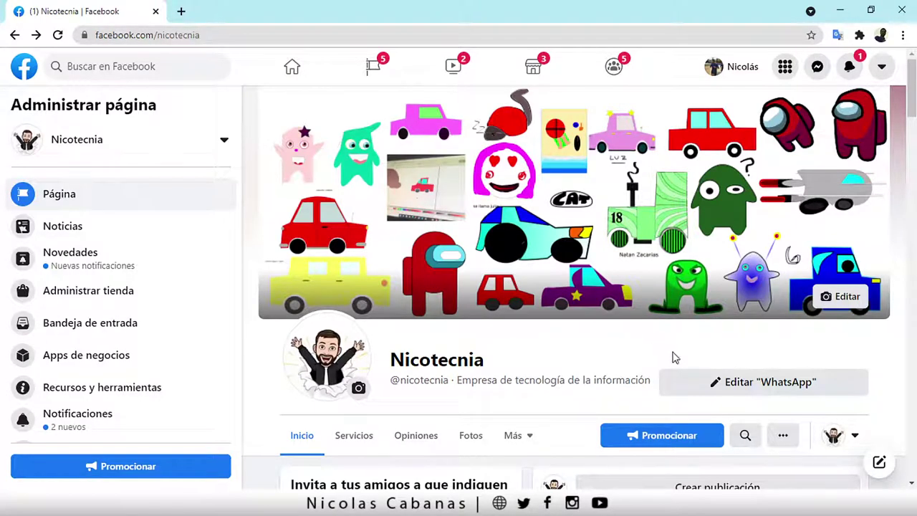
scroll(501, 243, down, 1)
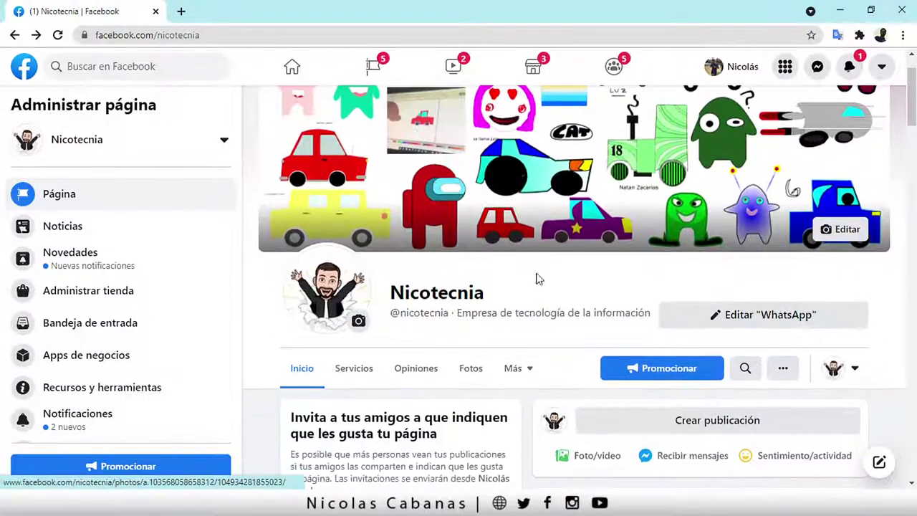
scroll(547, 272, up, 1)
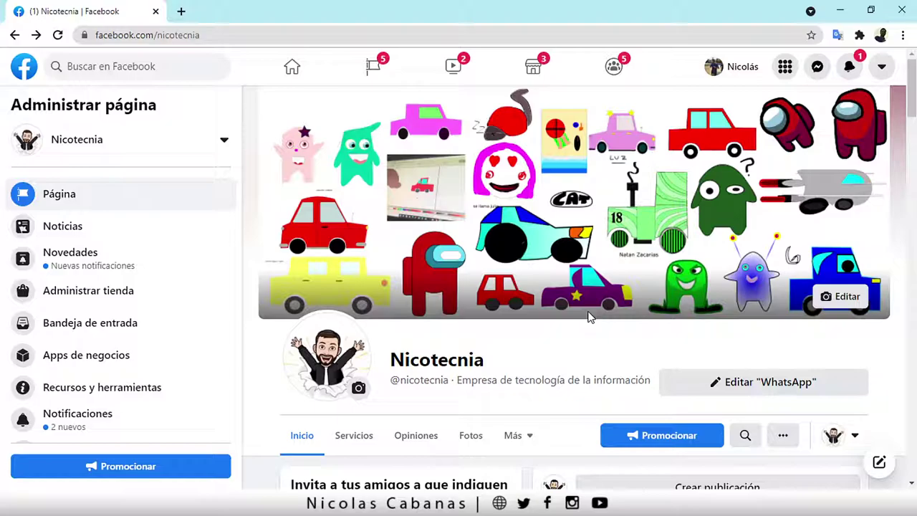
scroll(587, 316, down, 3)
scroll(632, 389, down, 4)
scroll(647, 403, down, 3)
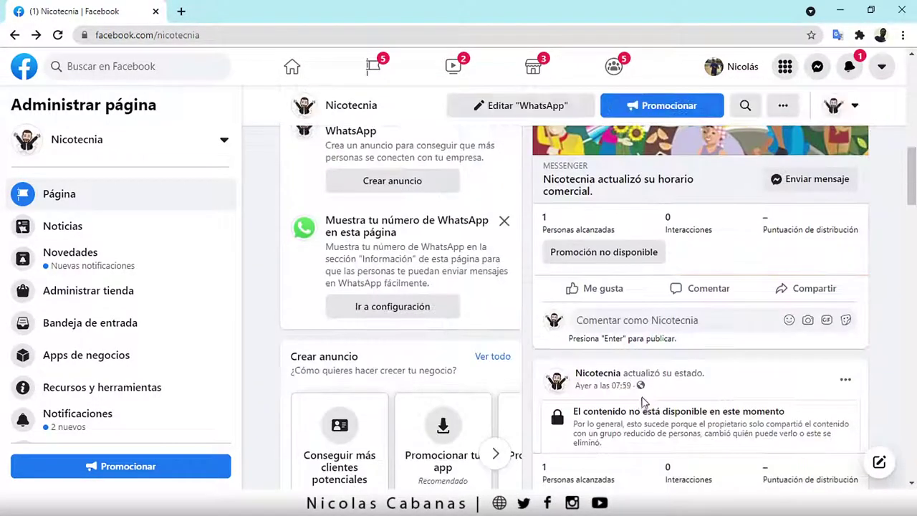
scroll(613, 364, up, 5)
scroll(582, 299, up, 5)
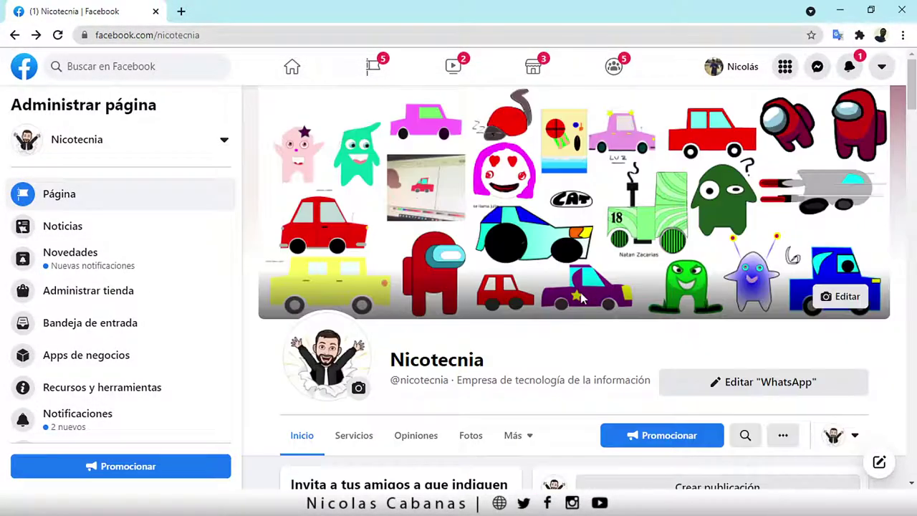